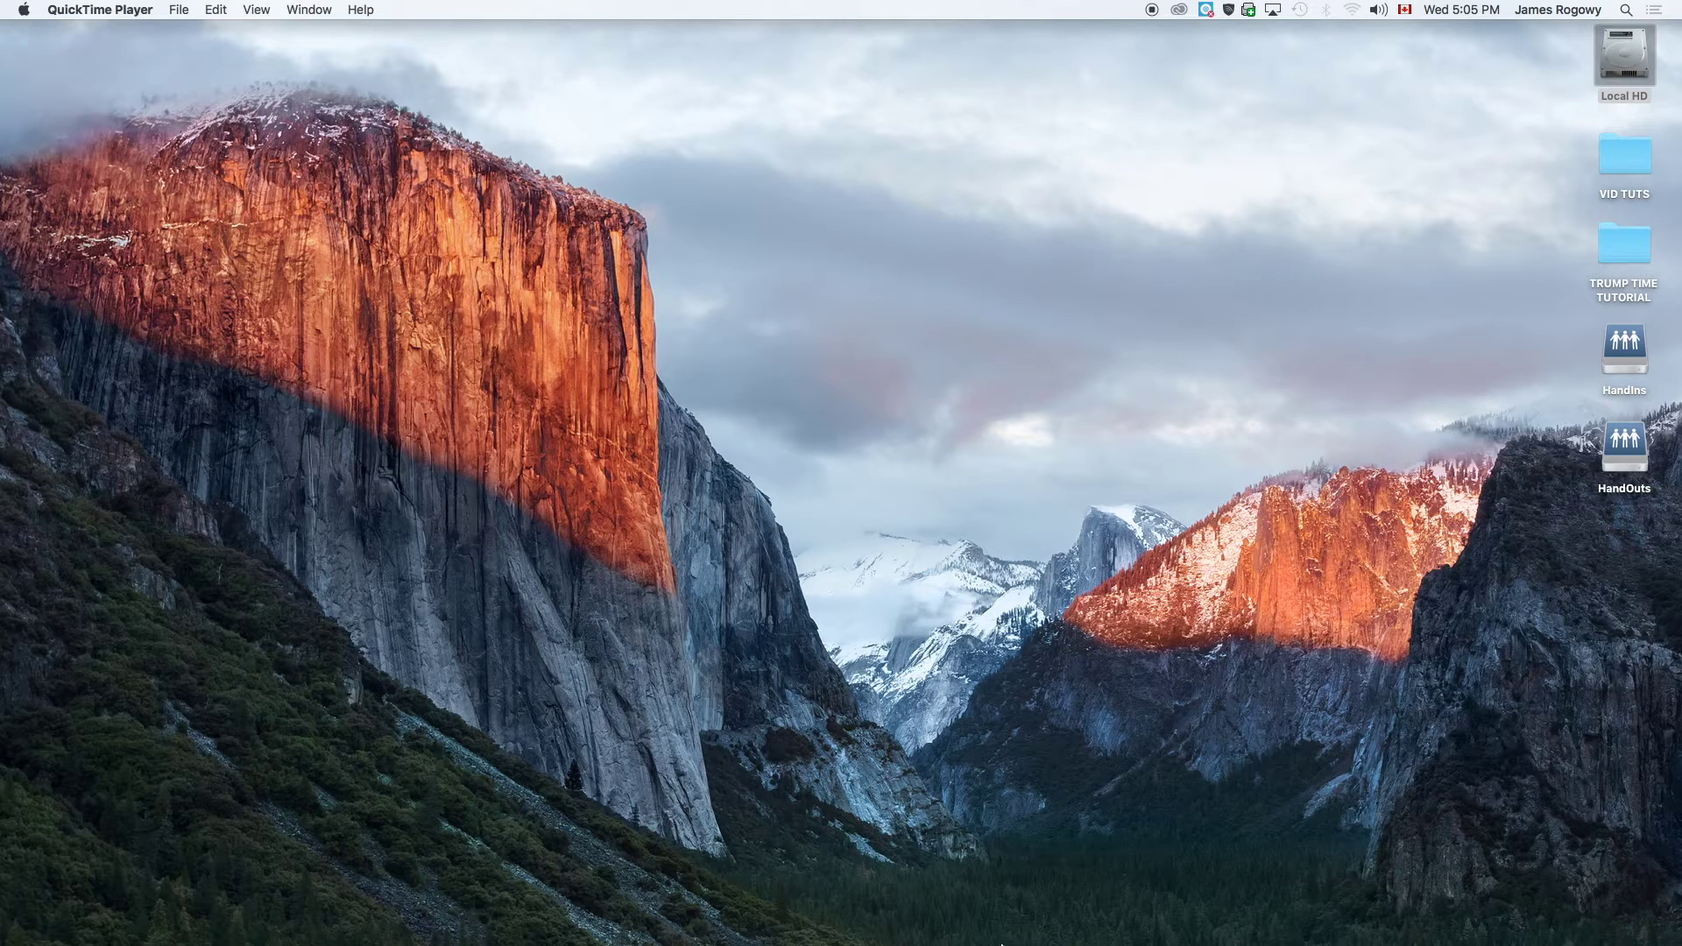
Launch Adobe InDesign CC 2015 and reposition its start window slightly lower on the desktop
mouse_move(1012, 938)
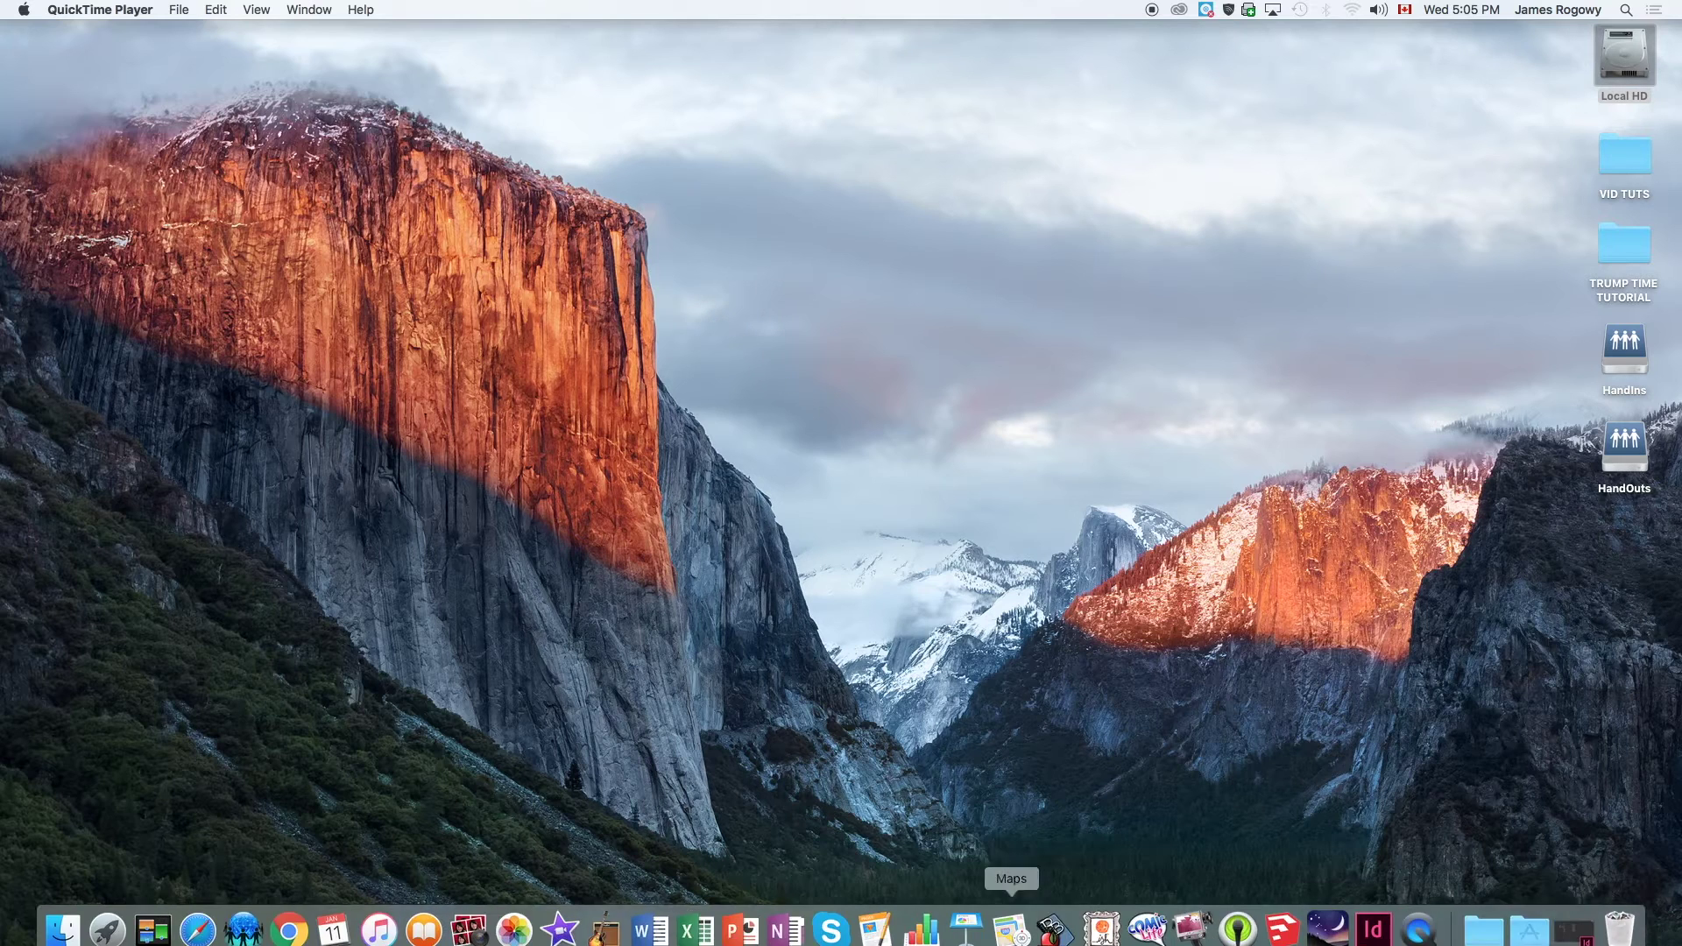
left_click(1378, 934)
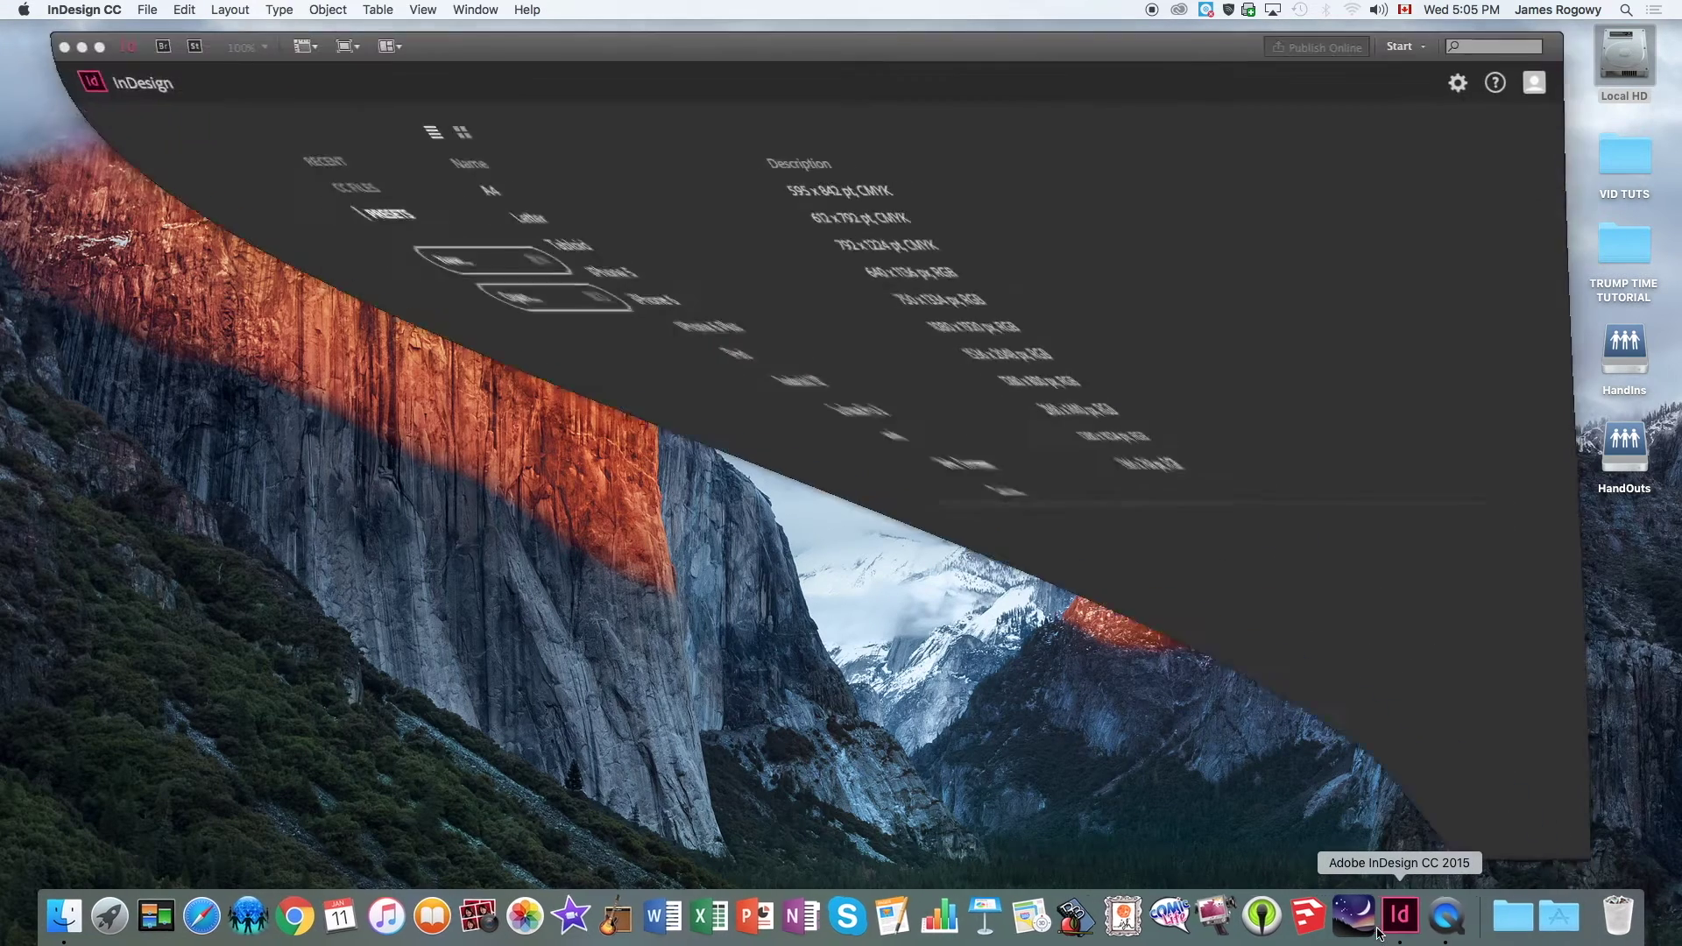
left_click_drag(700, 50, 695, 76)
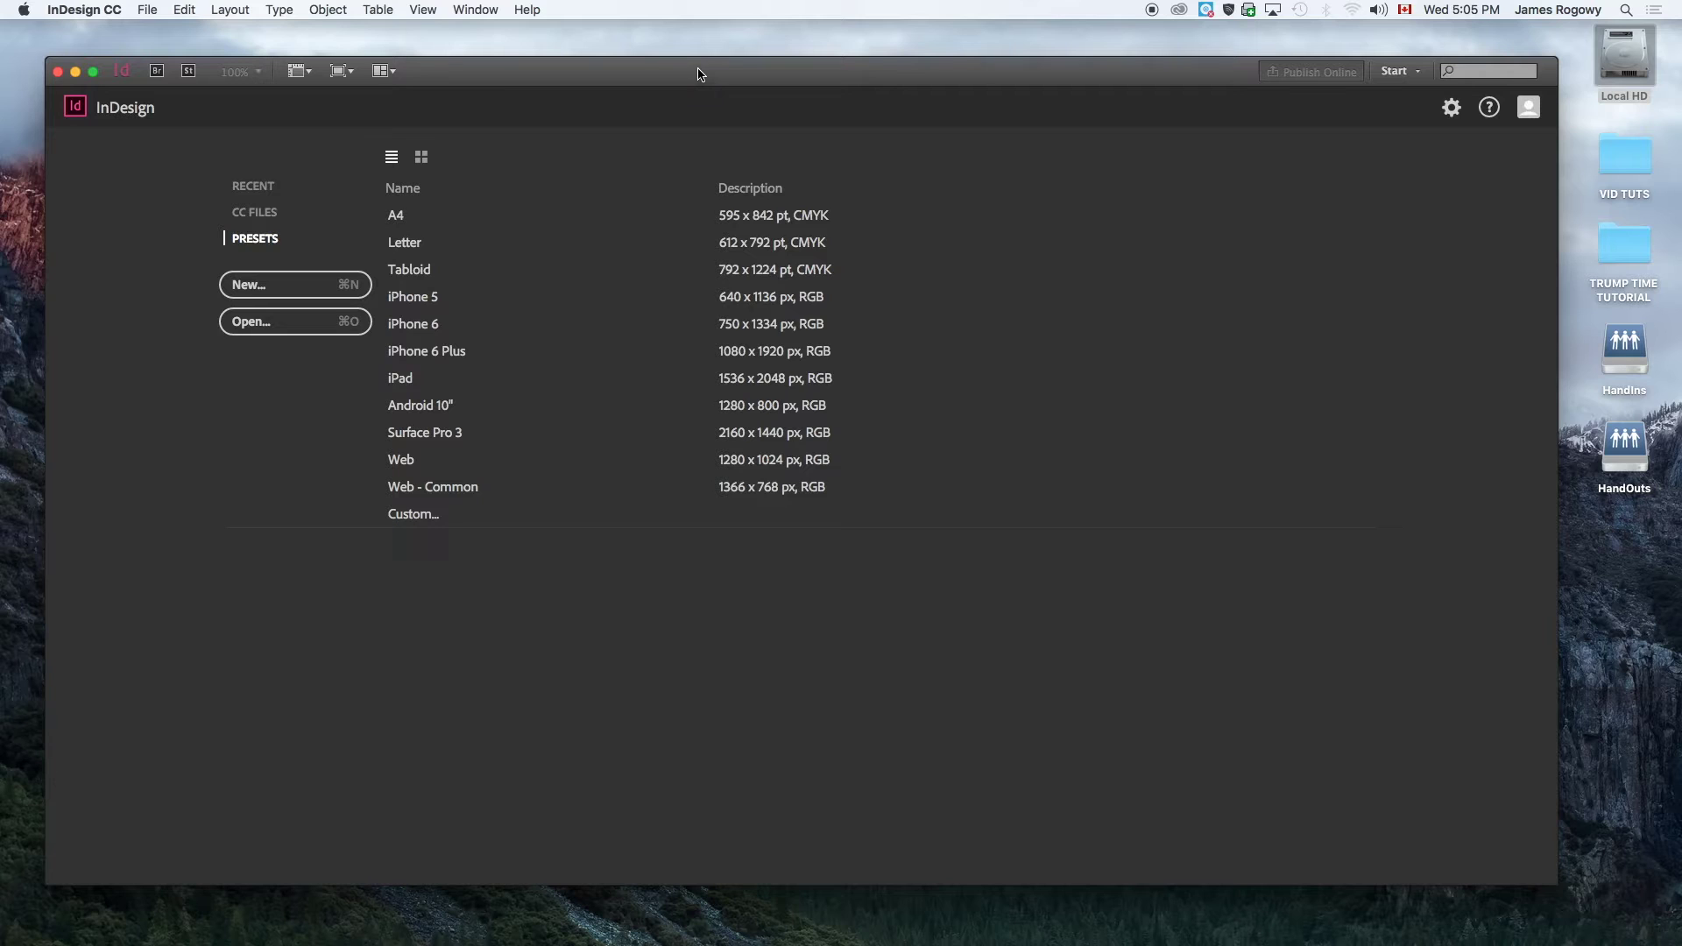
left_click(147, 11)
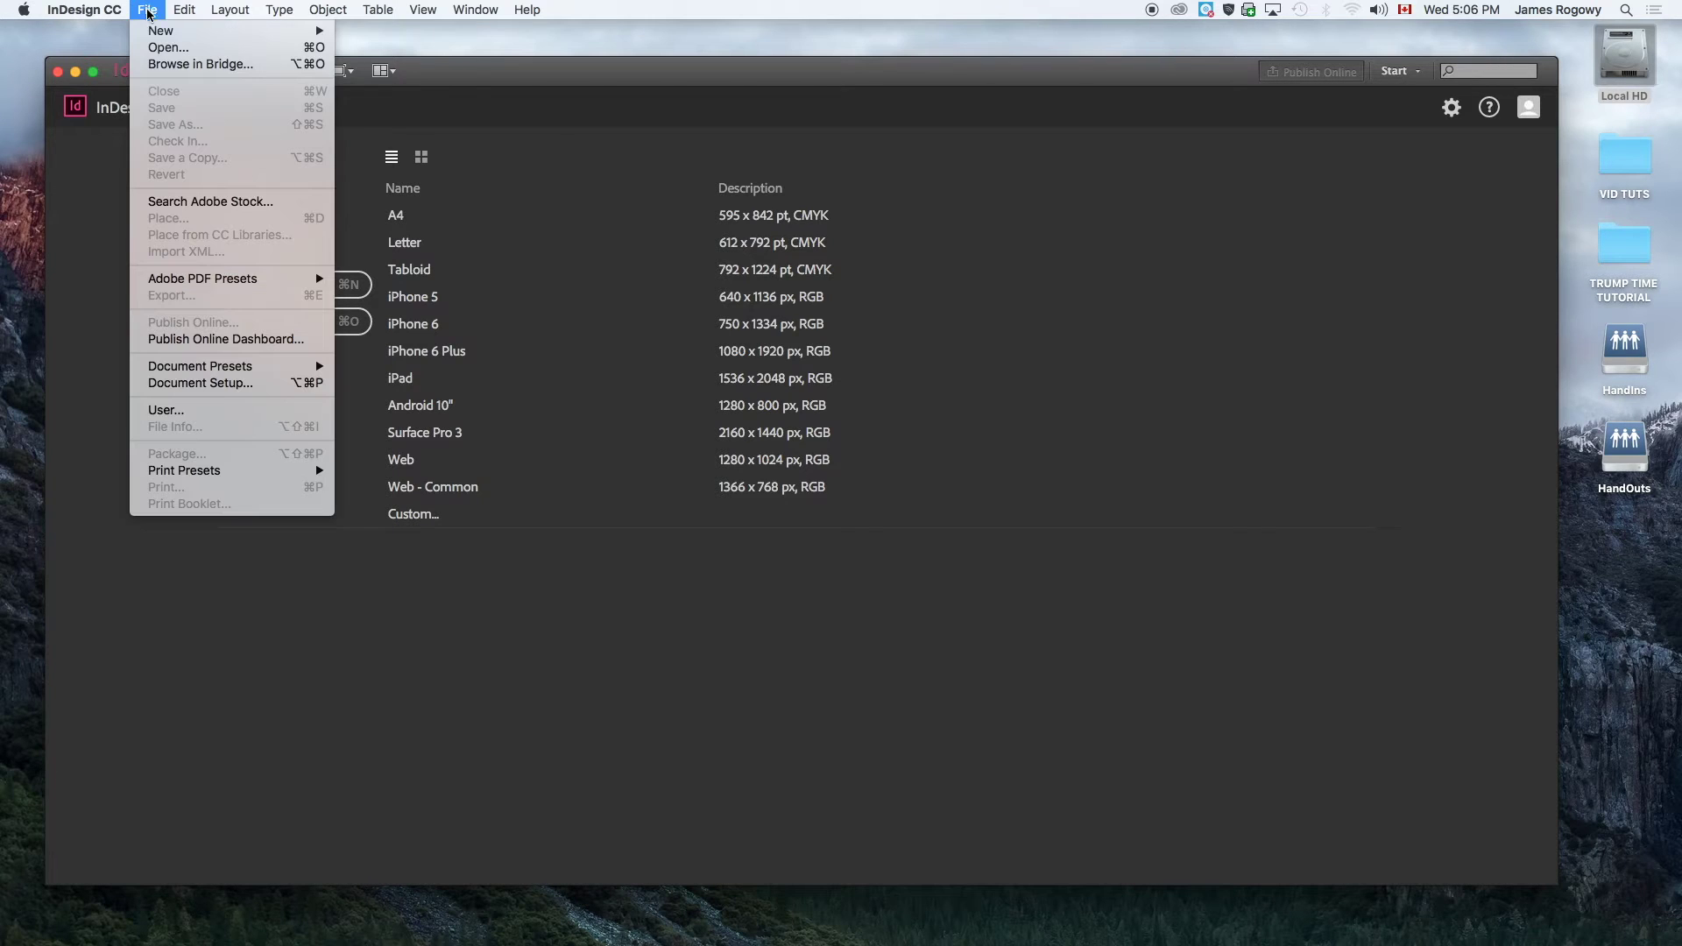
mouse_move(162, 32)
left_click(399, 37)
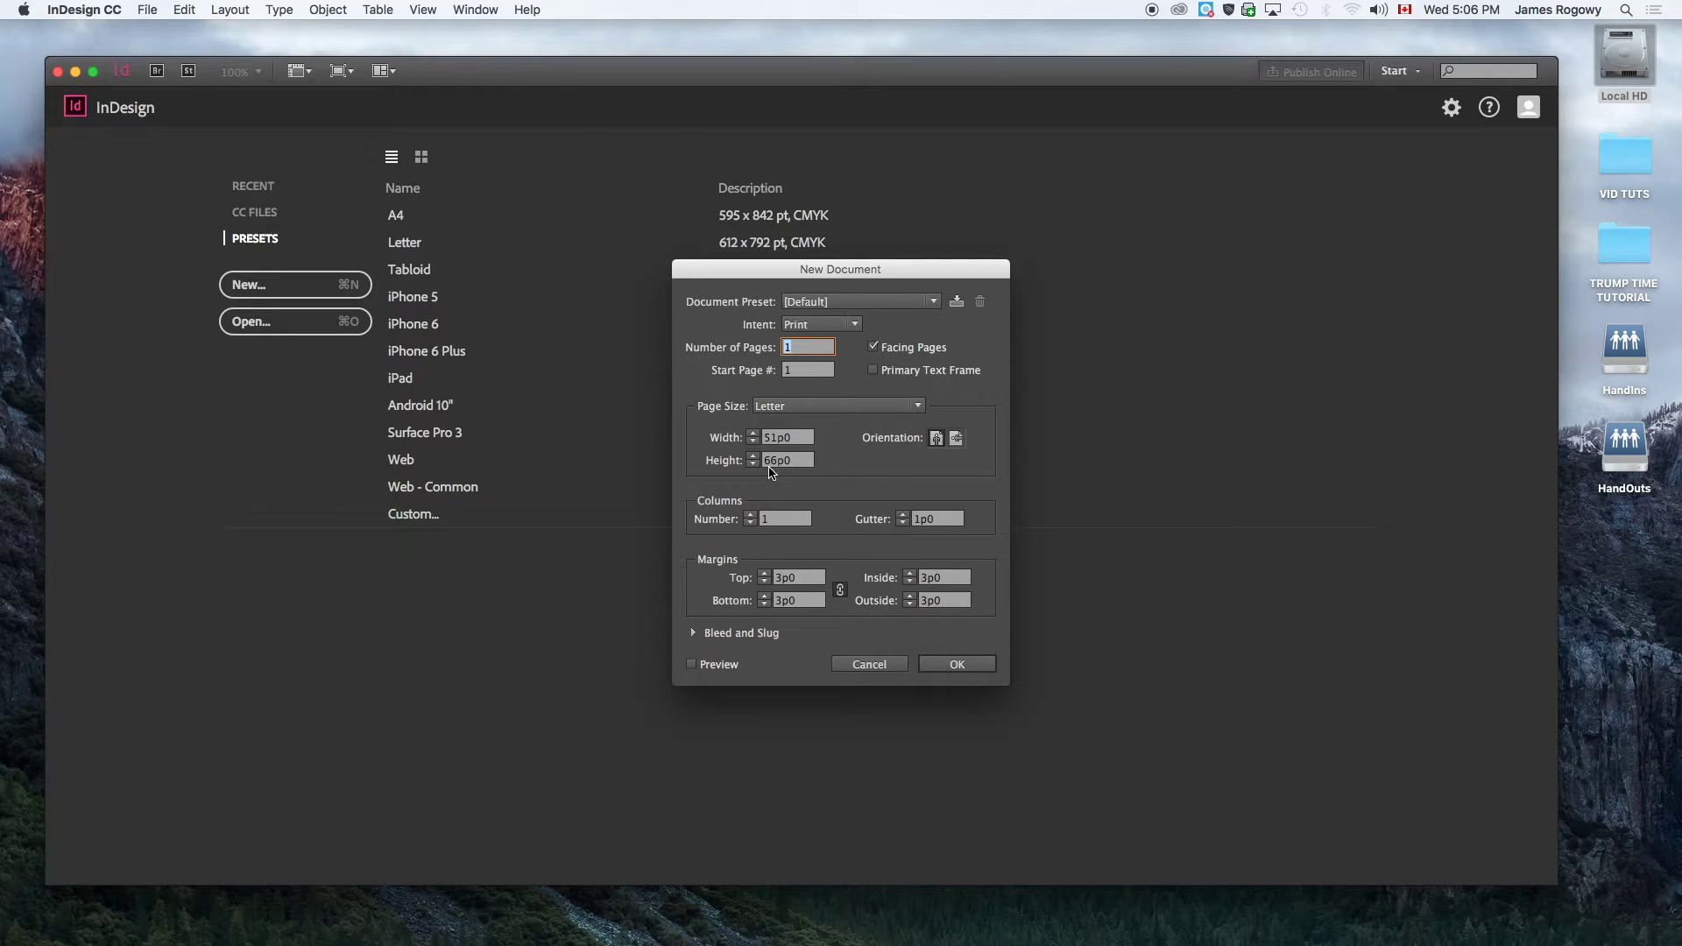
left_click(869, 665)
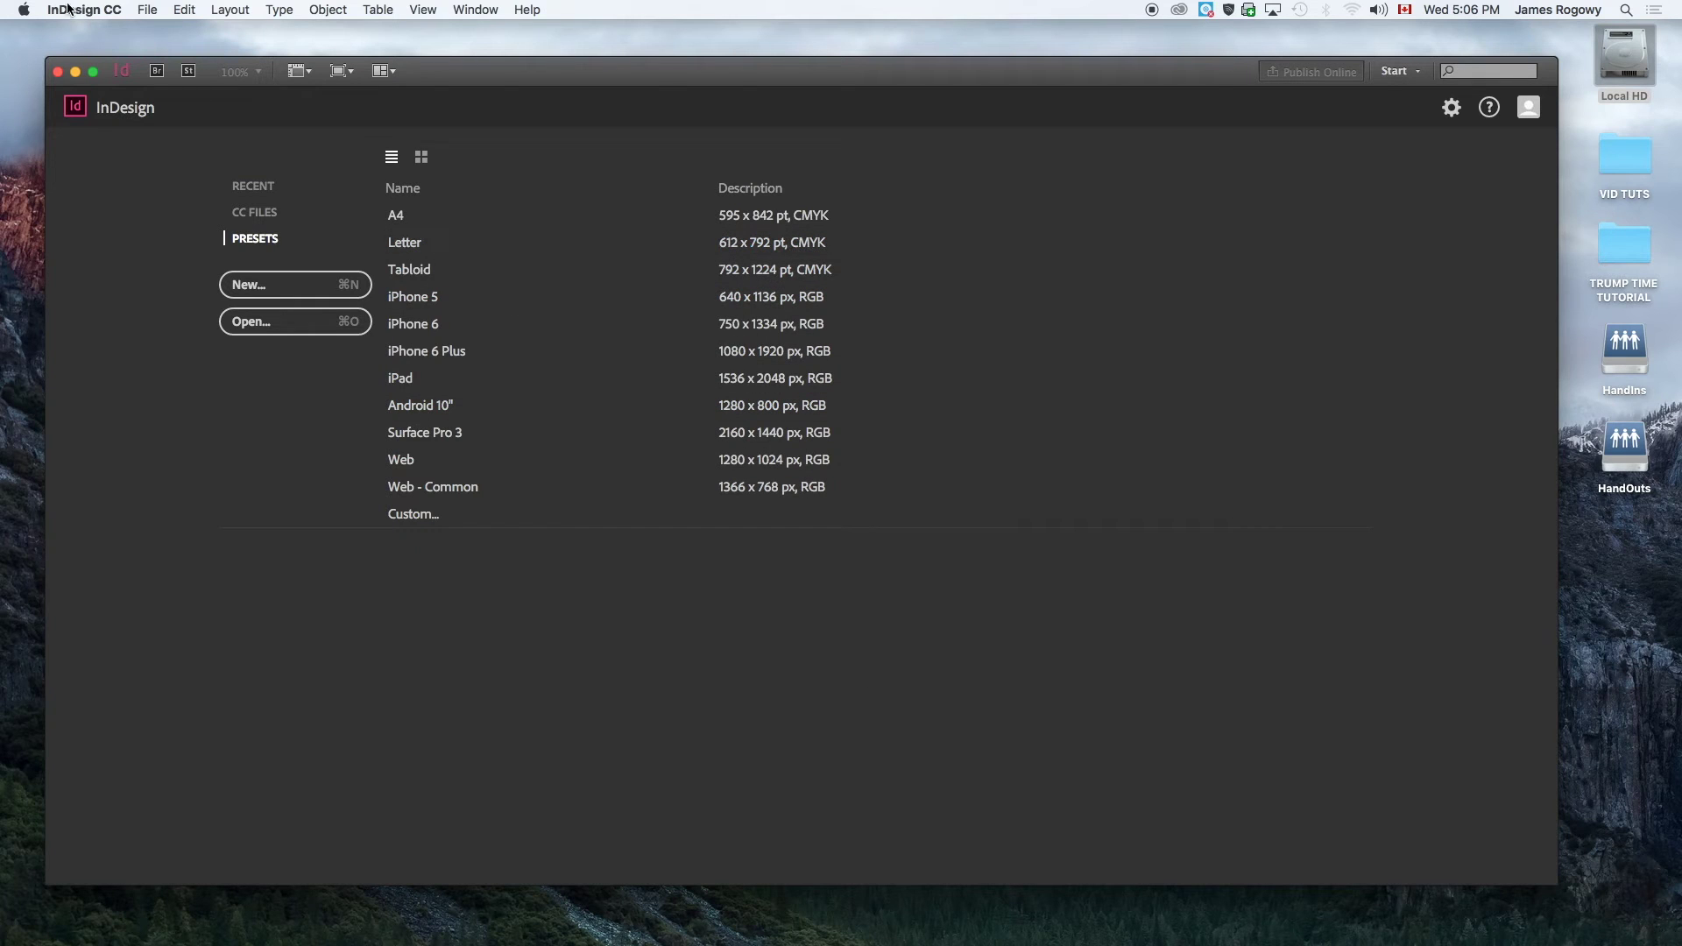
Set both the horizontal and vertical ruler units to Inches in the Units & Increments preferences
left_click(104, 10)
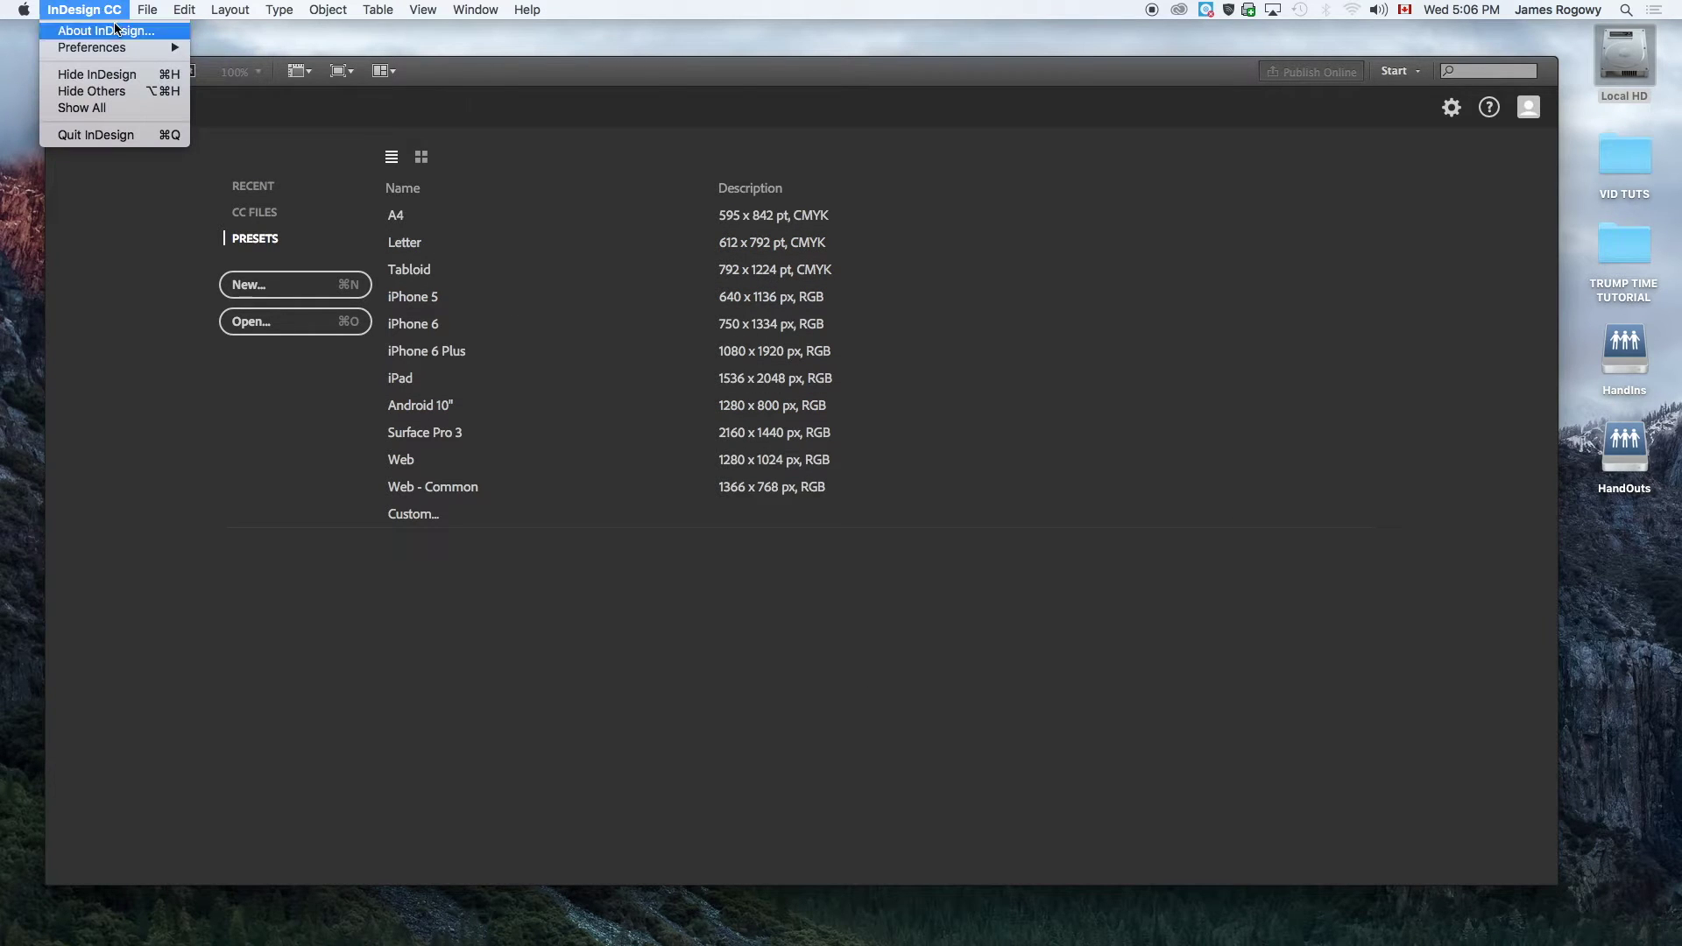
mouse_move(115, 52)
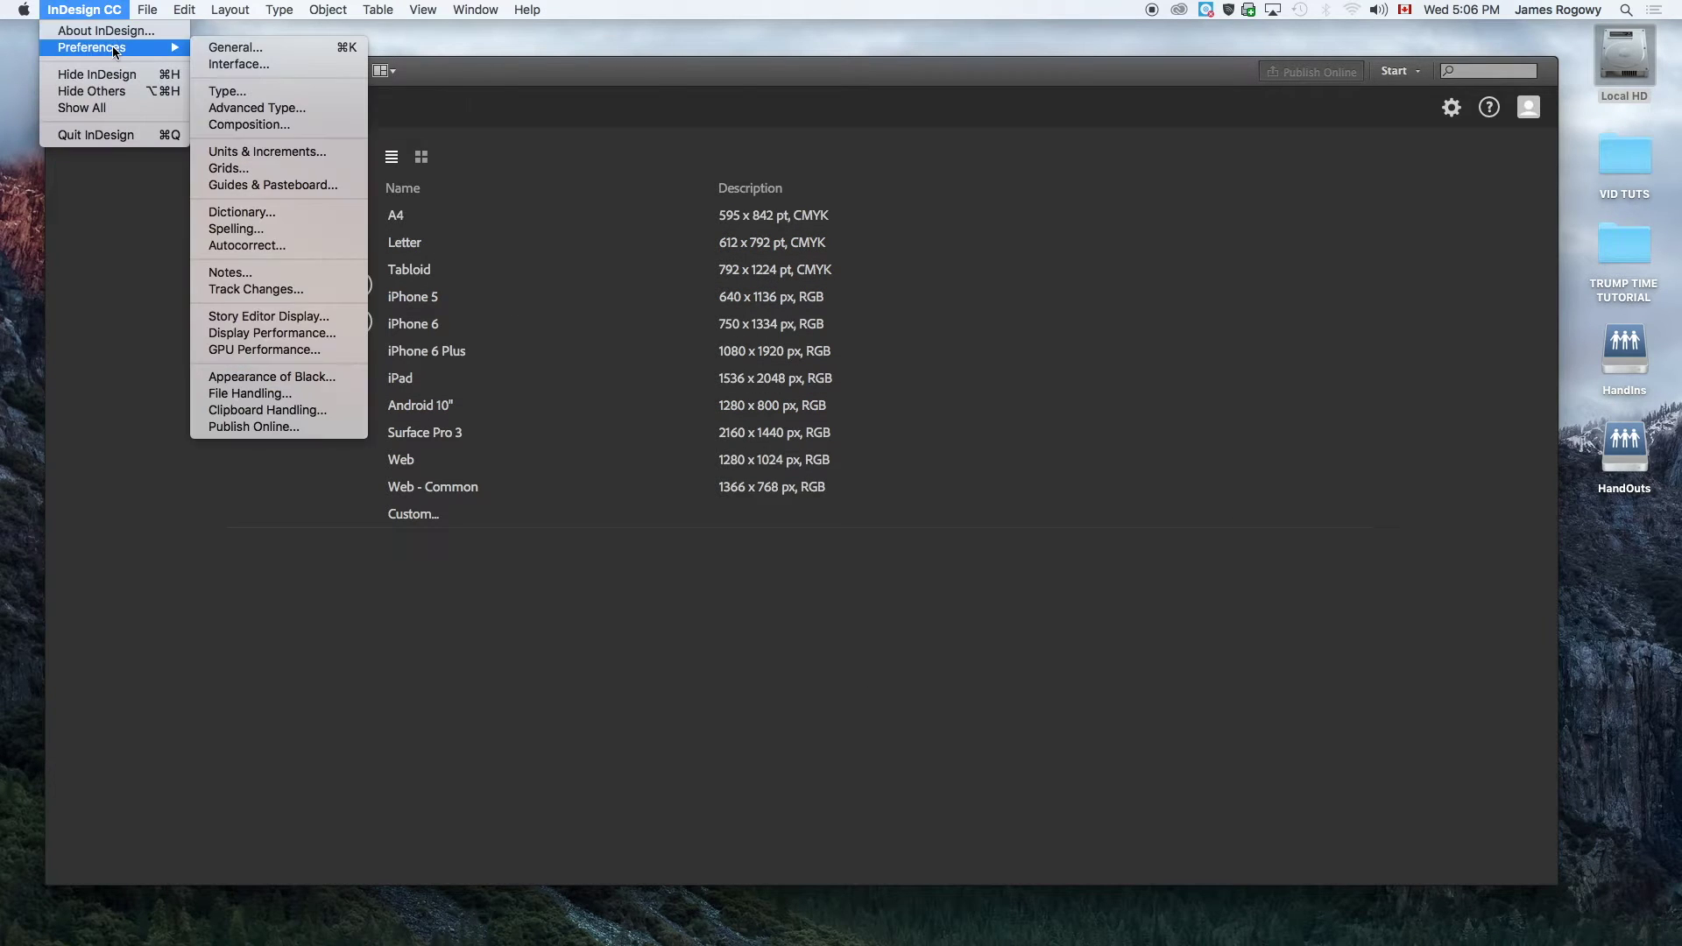
left_click(249, 155)
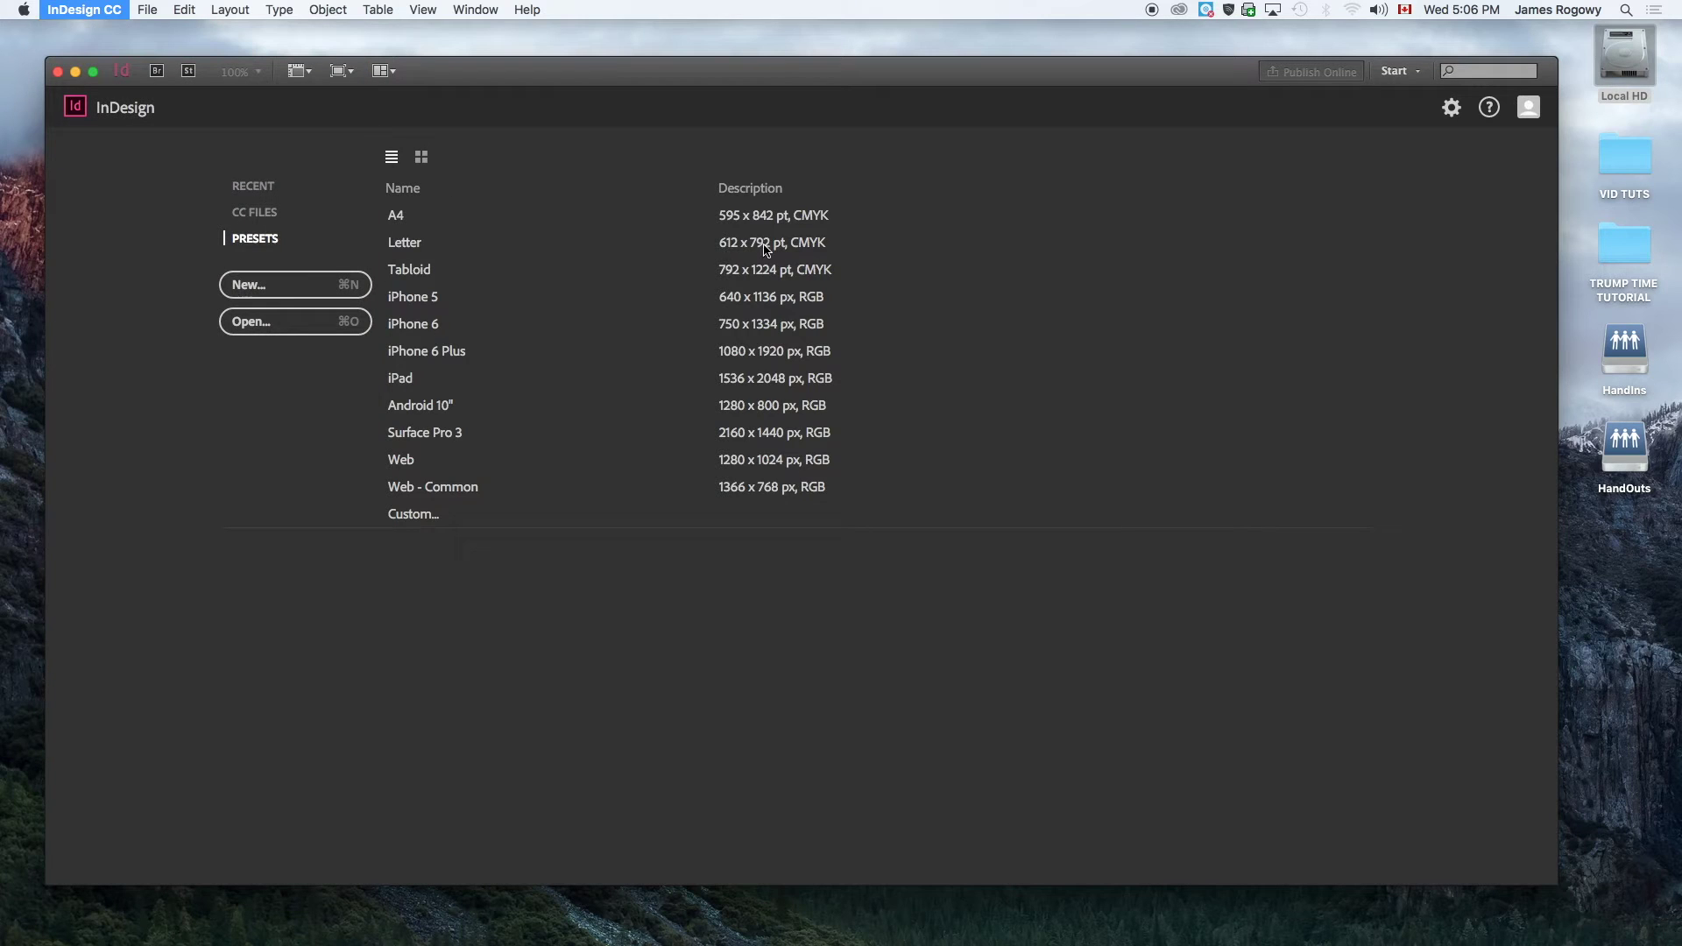
left_click(846, 292)
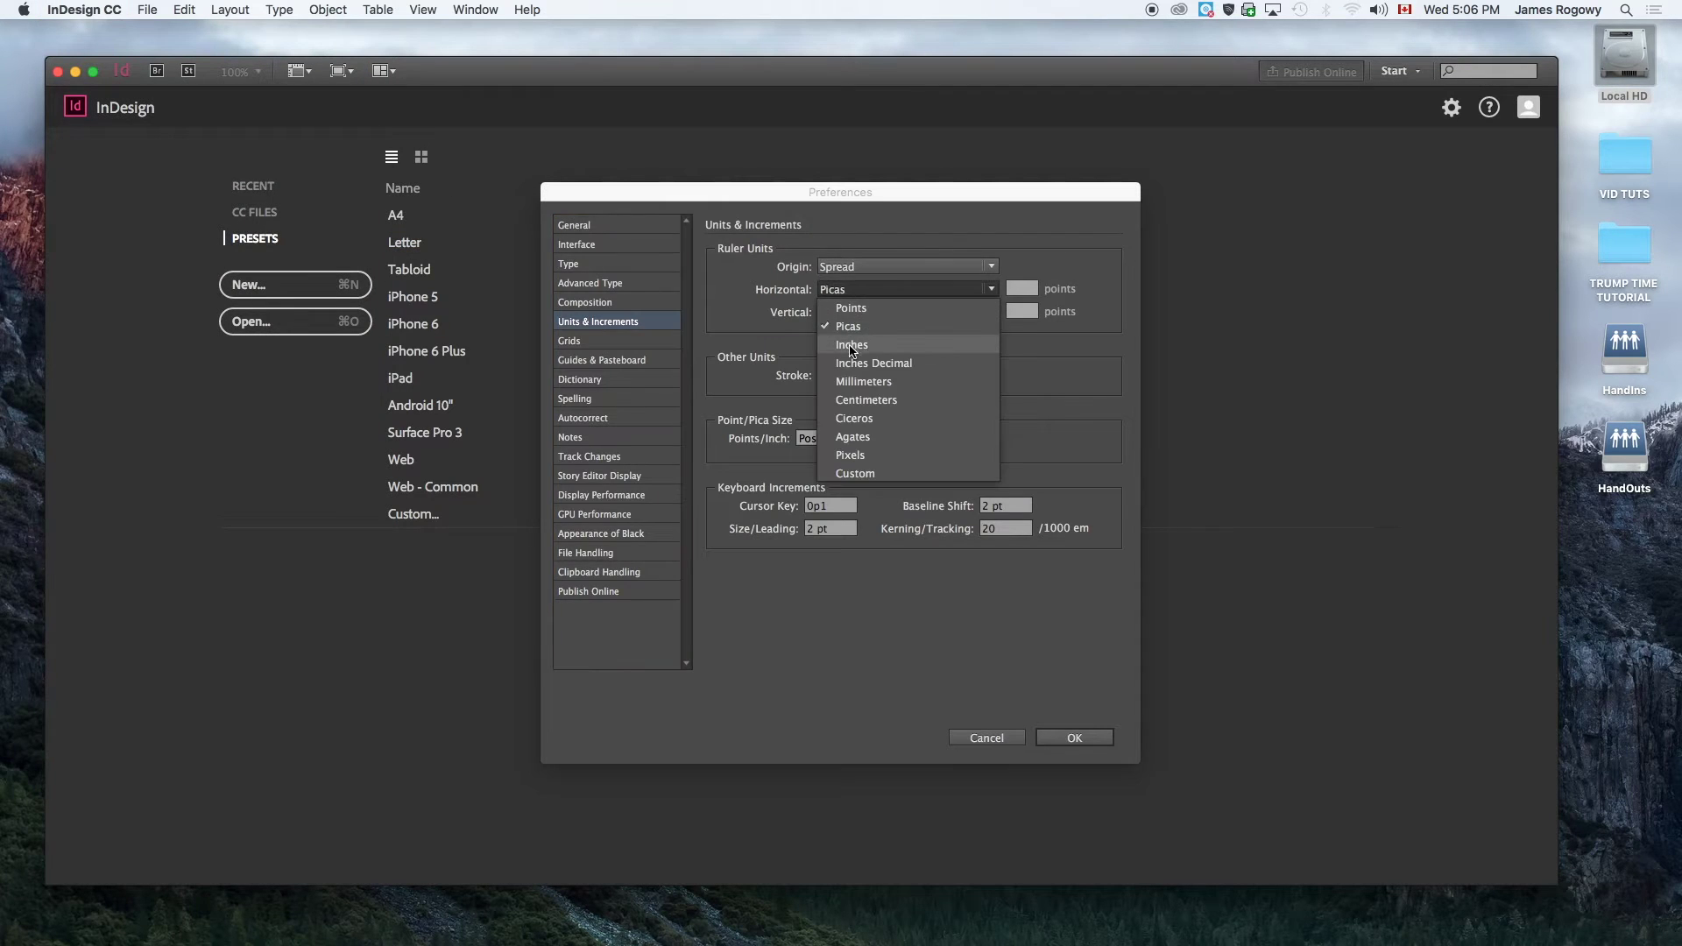
left_click(847, 344)
left_click(846, 313)
left_click(846, 368)
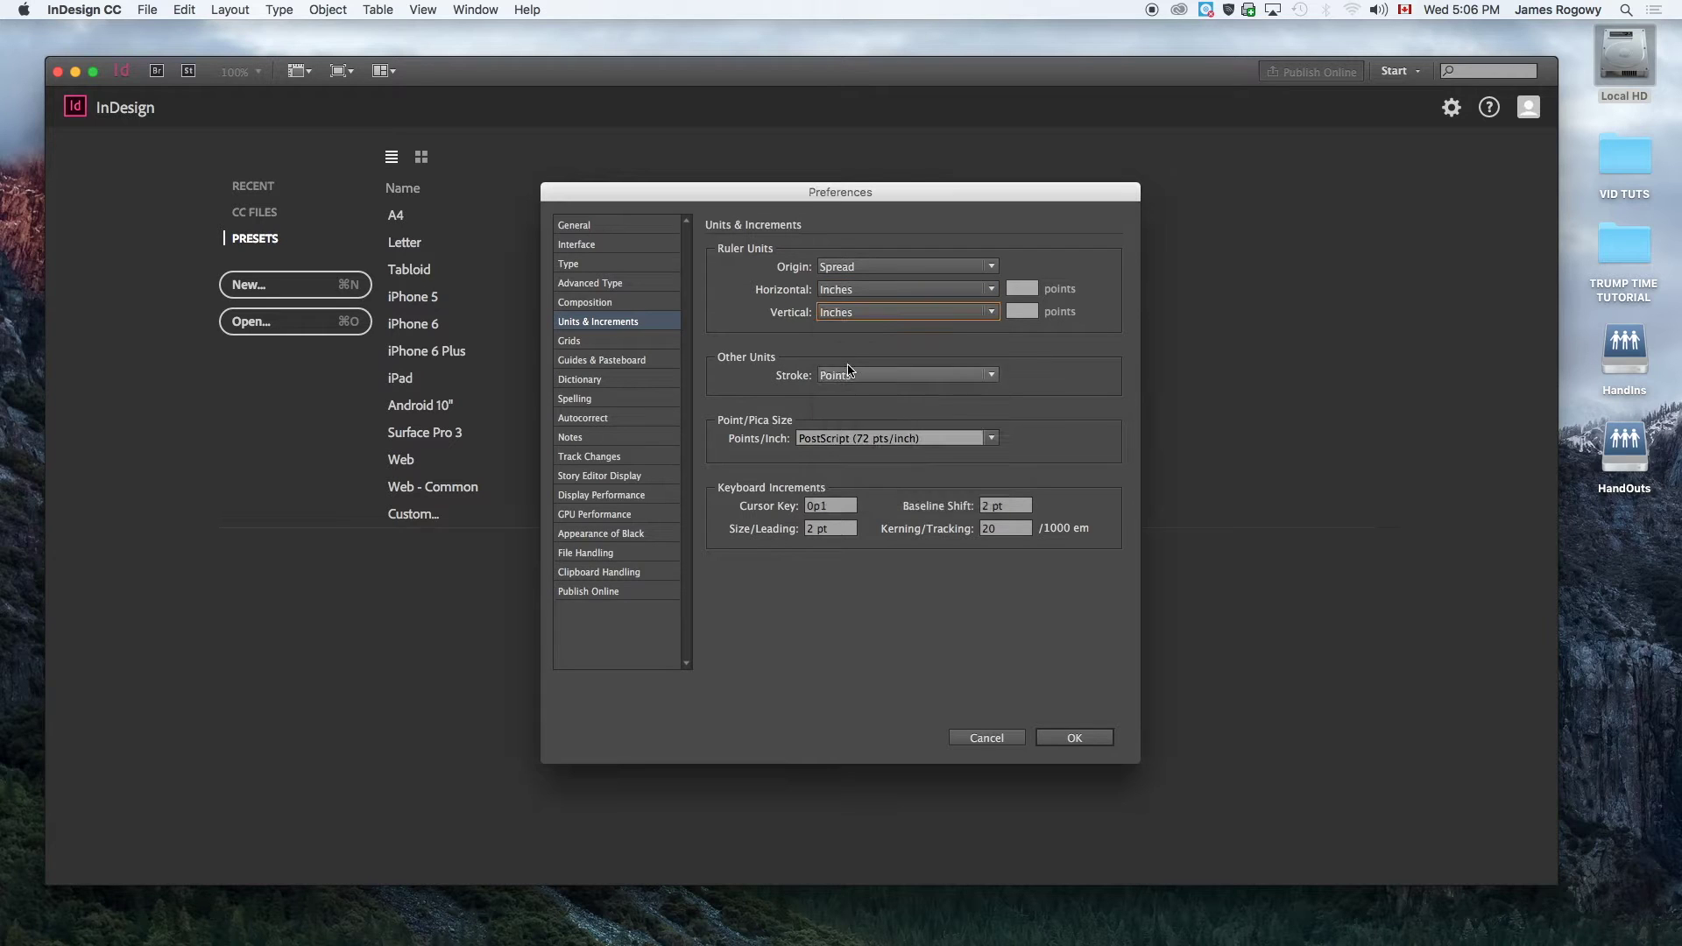
left_click(1099, 739)
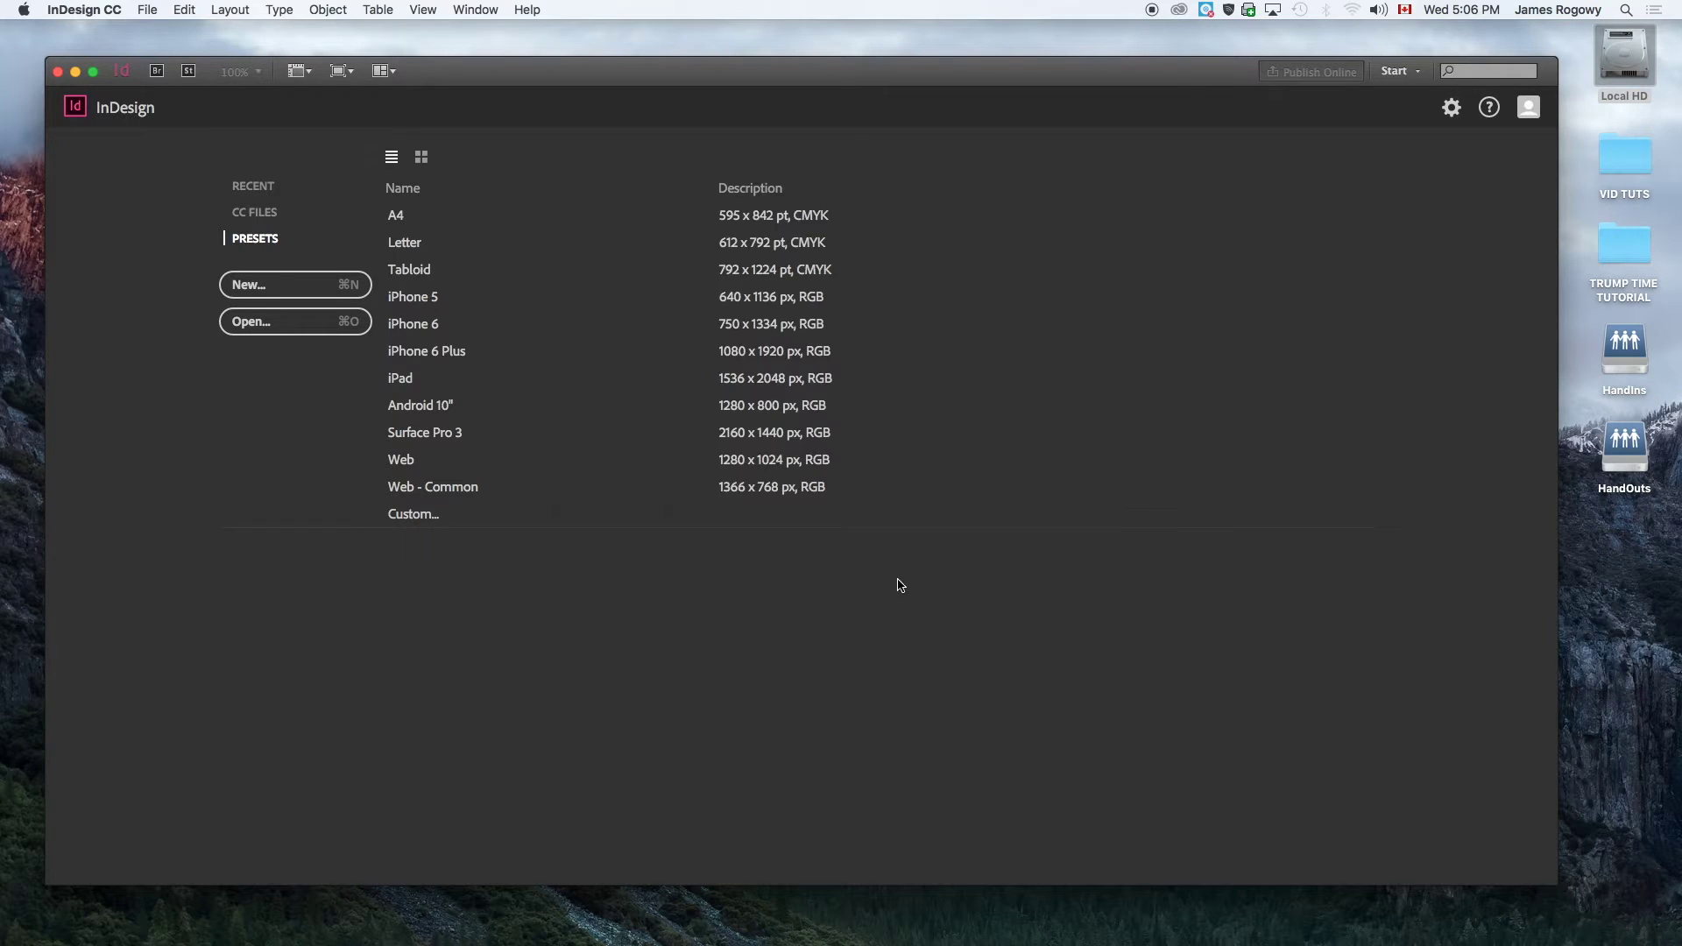
Start a new Letter-size document with Print intent and set all four margins to 0.25 in
left_click(149, 10)
mouse_move(157, 32)
left_click(424, 40)
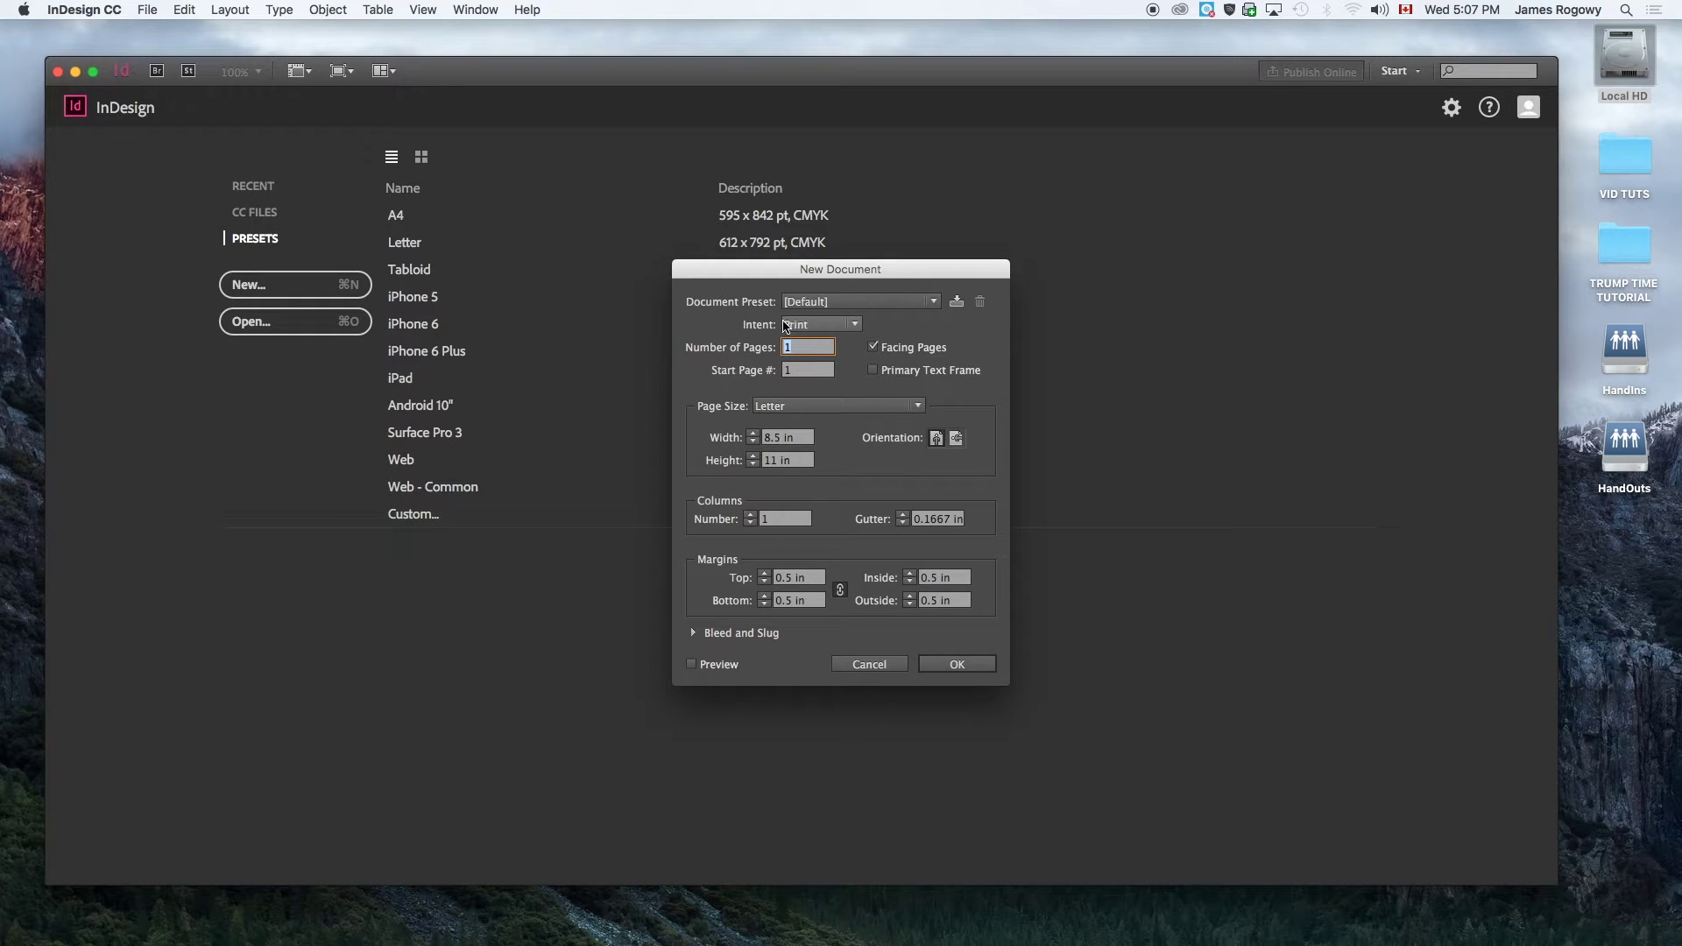
left_click(817, 326)
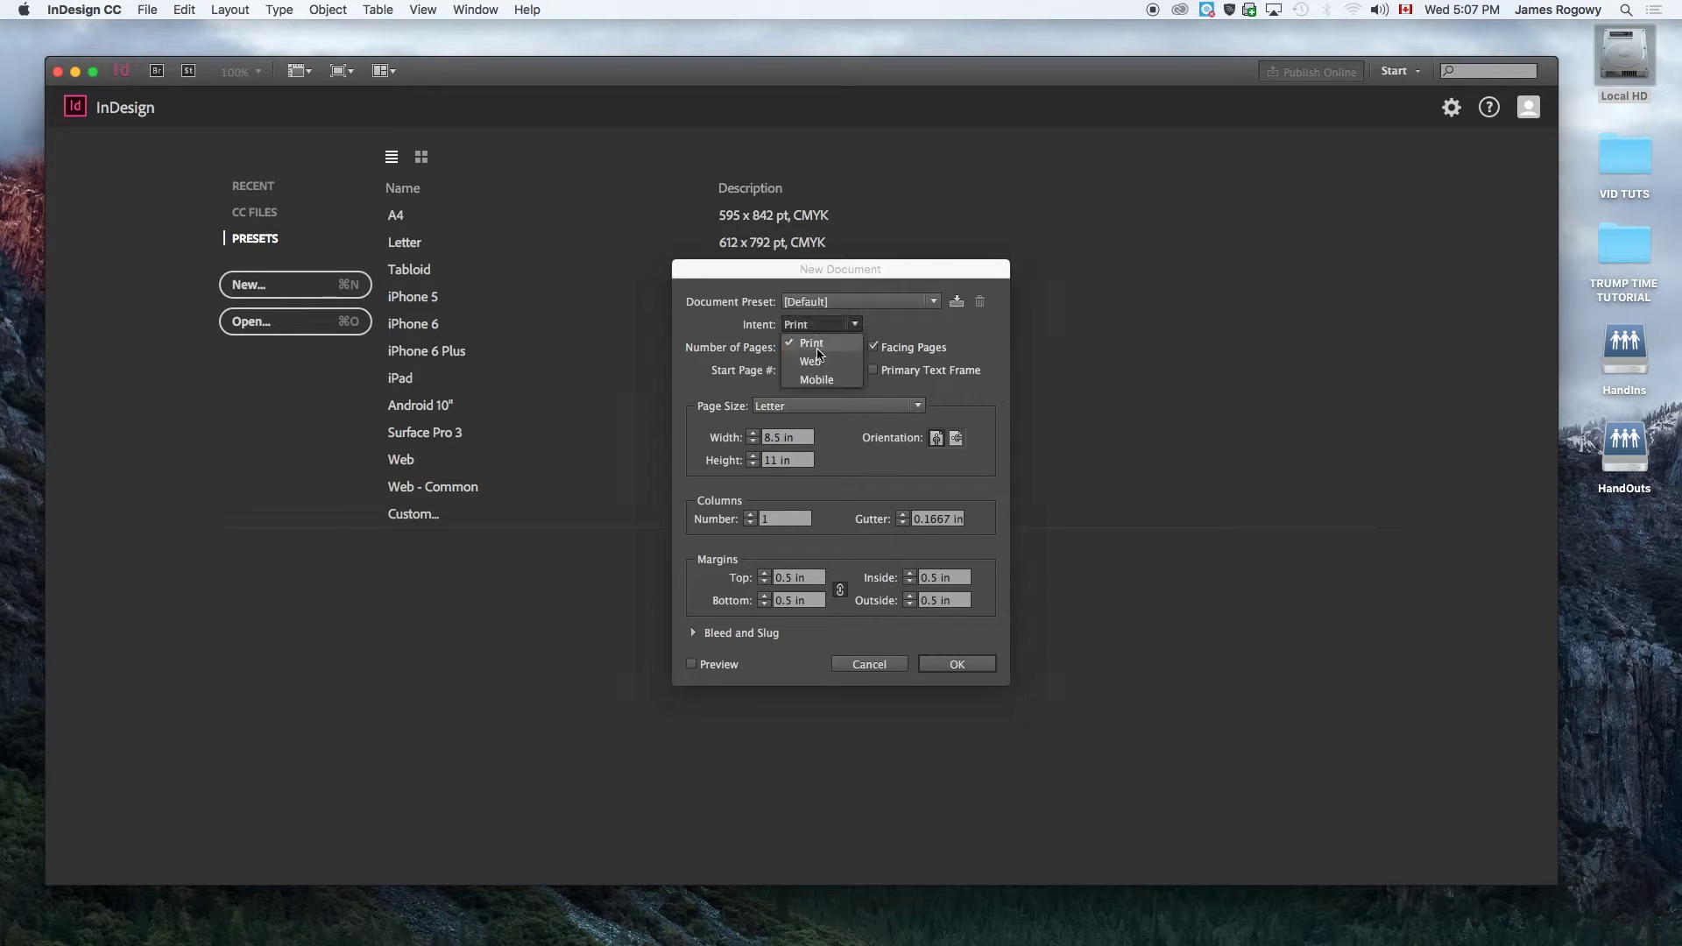
left_click(745, 326)
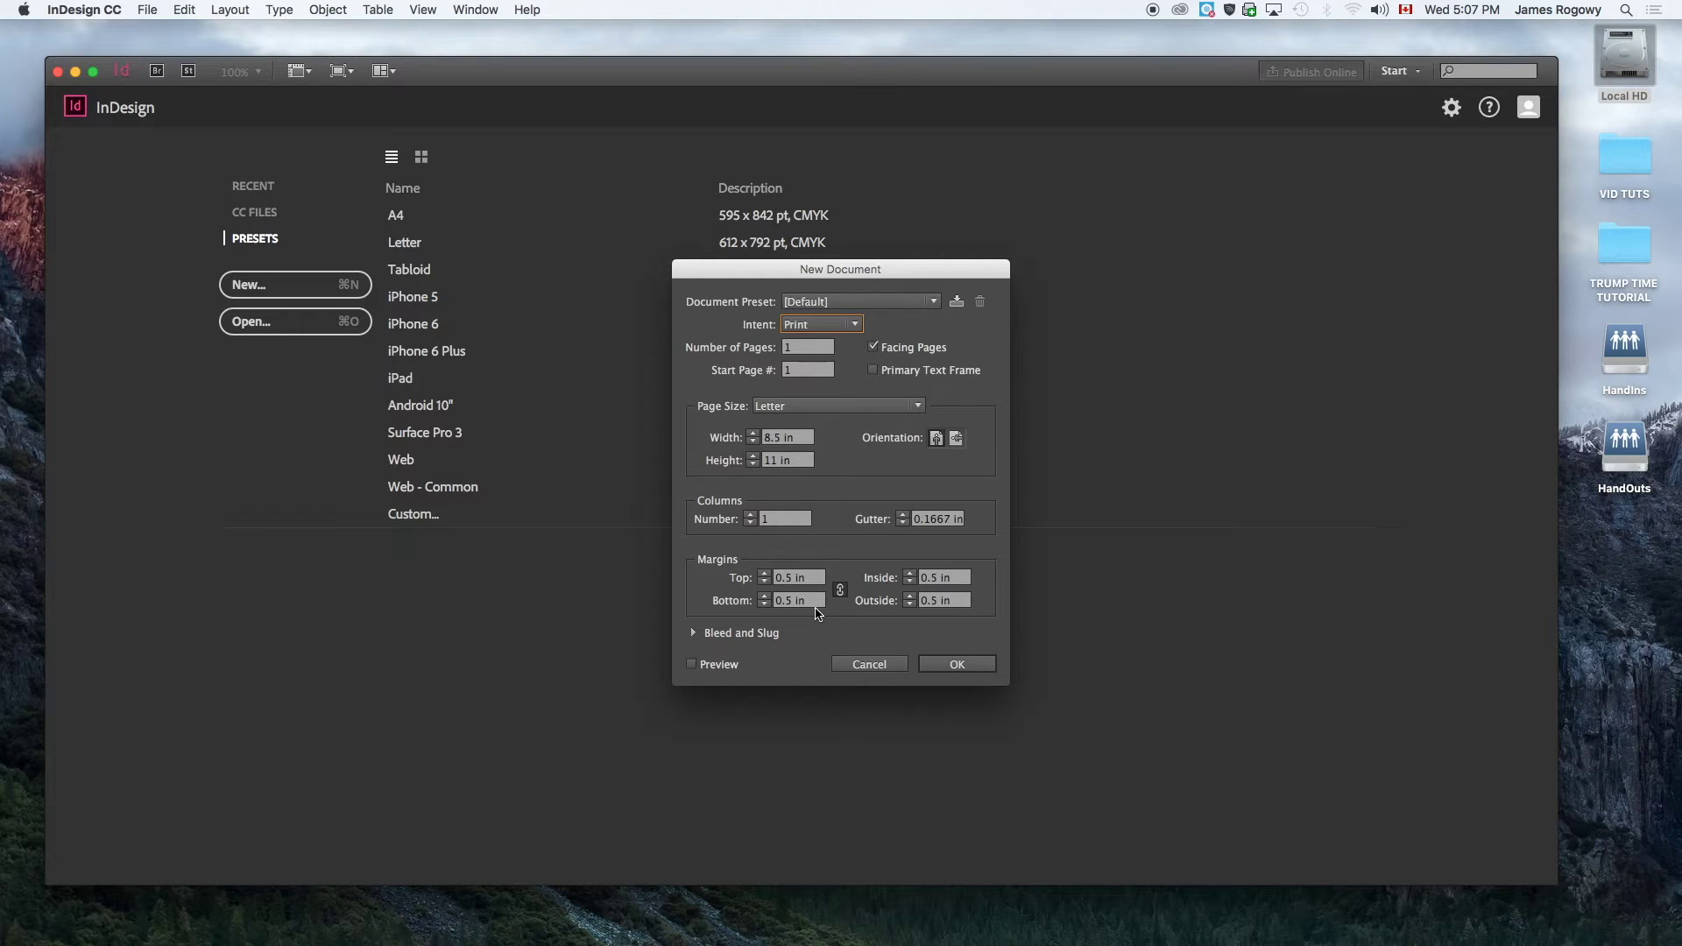
left_click(785, 580)
type("2")
key("Tab")
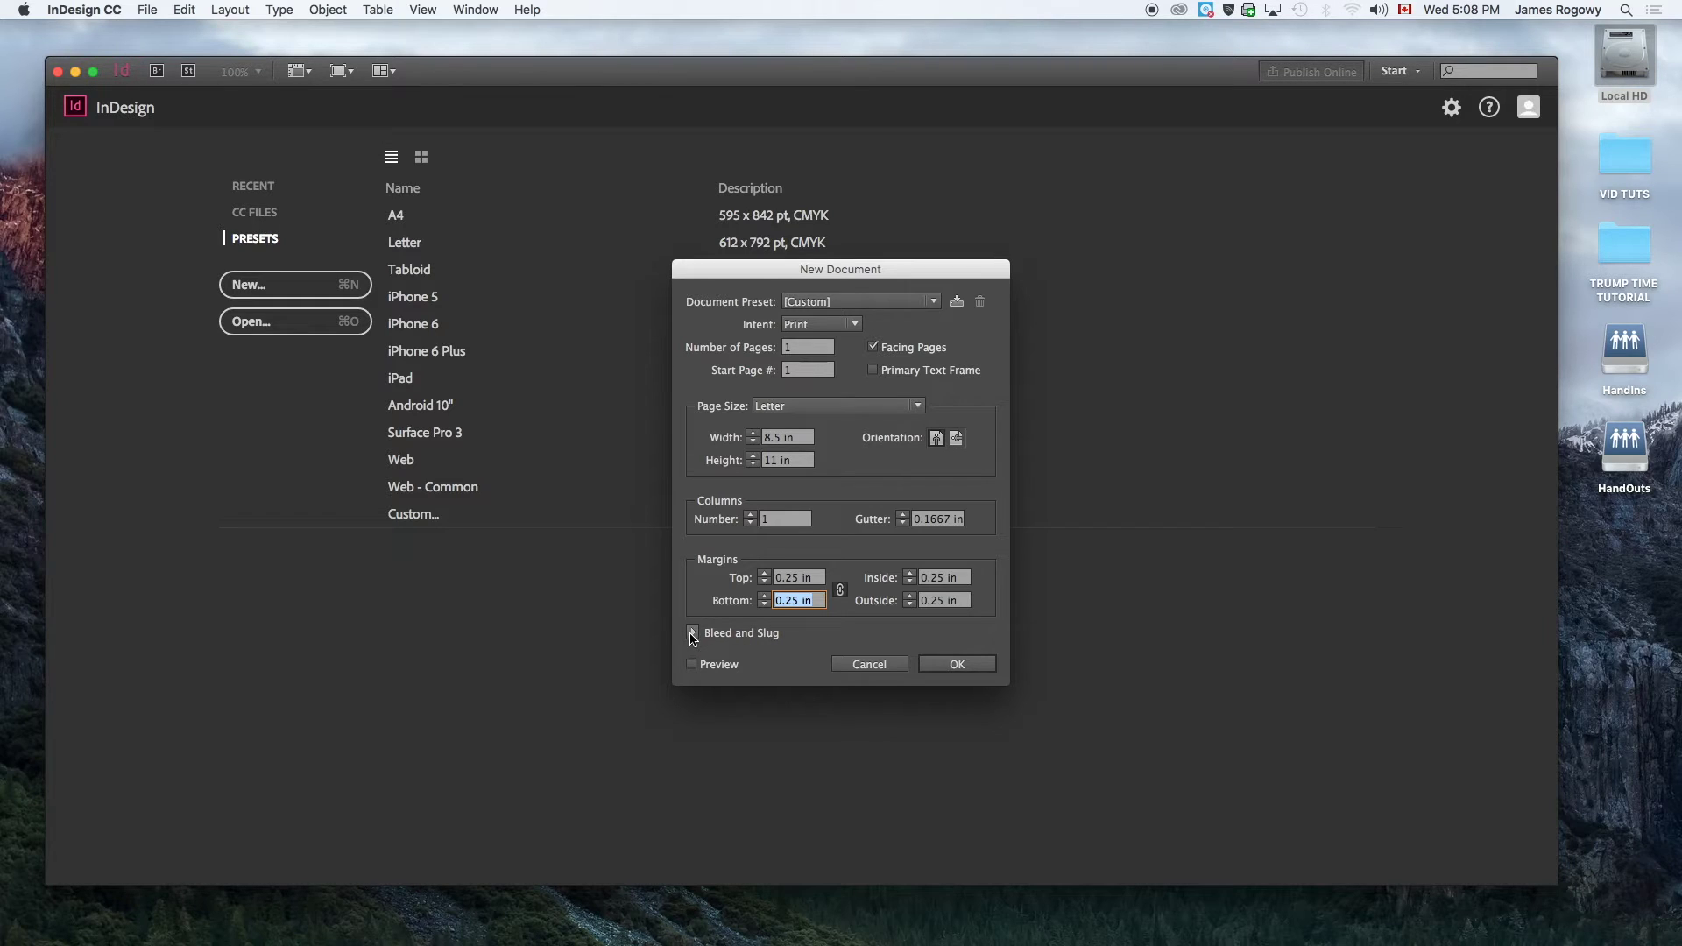
Add a 0.125 in bleed on all sides and create the document
left_click(693, 632)
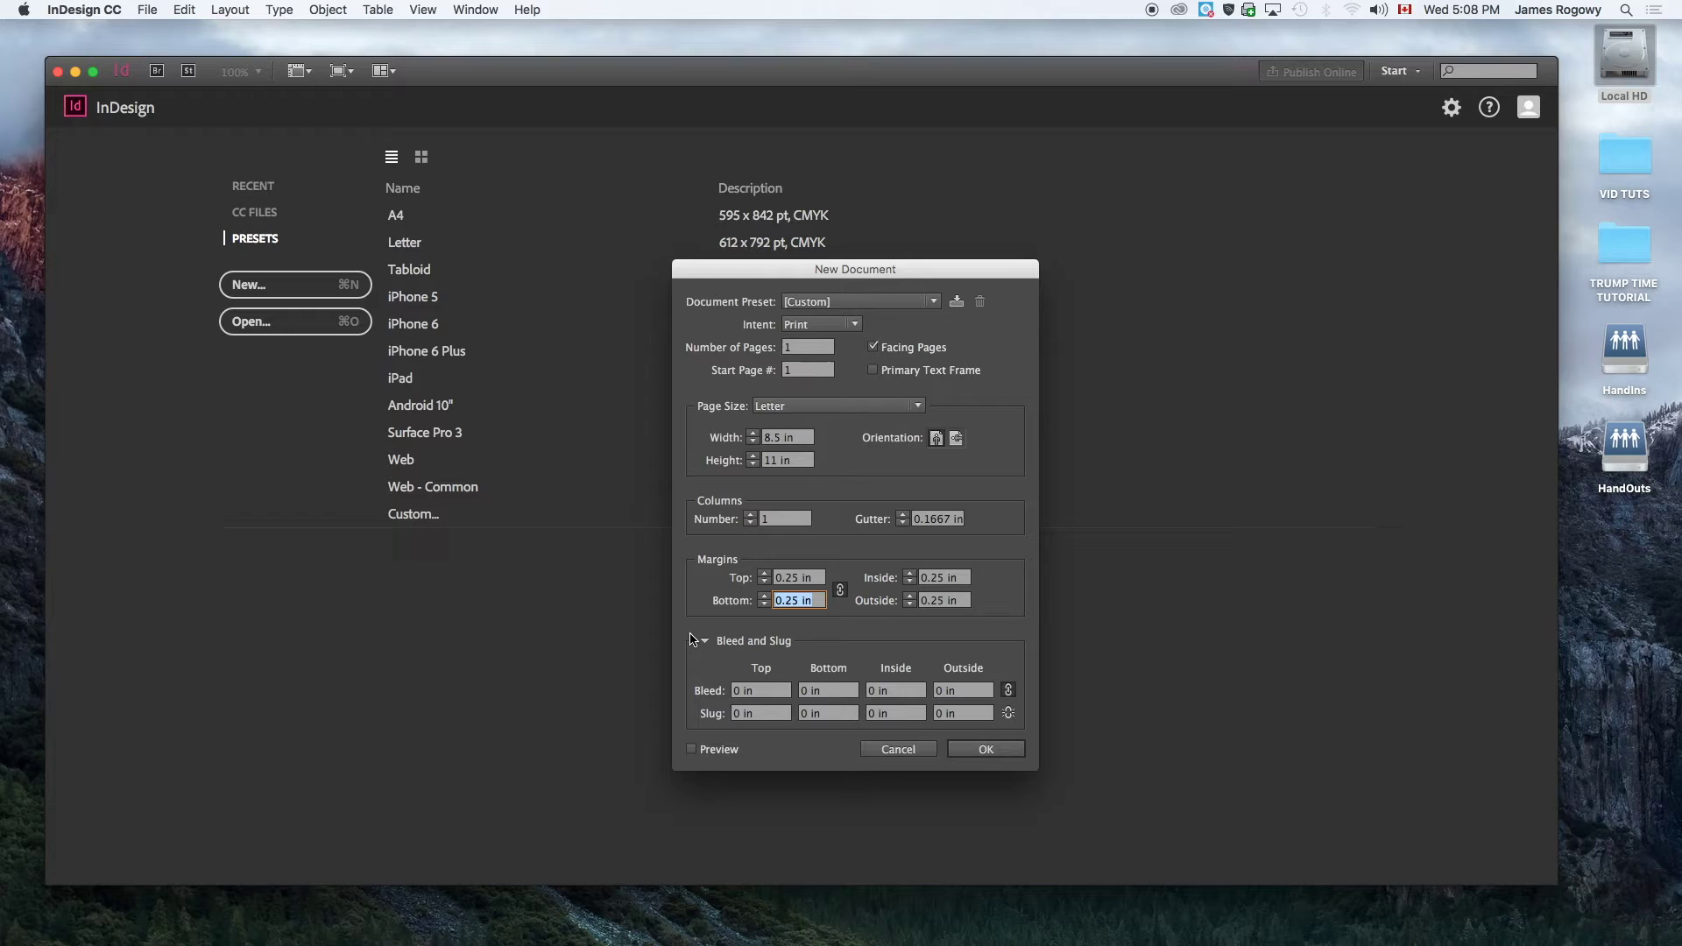
left_click(752, 690)
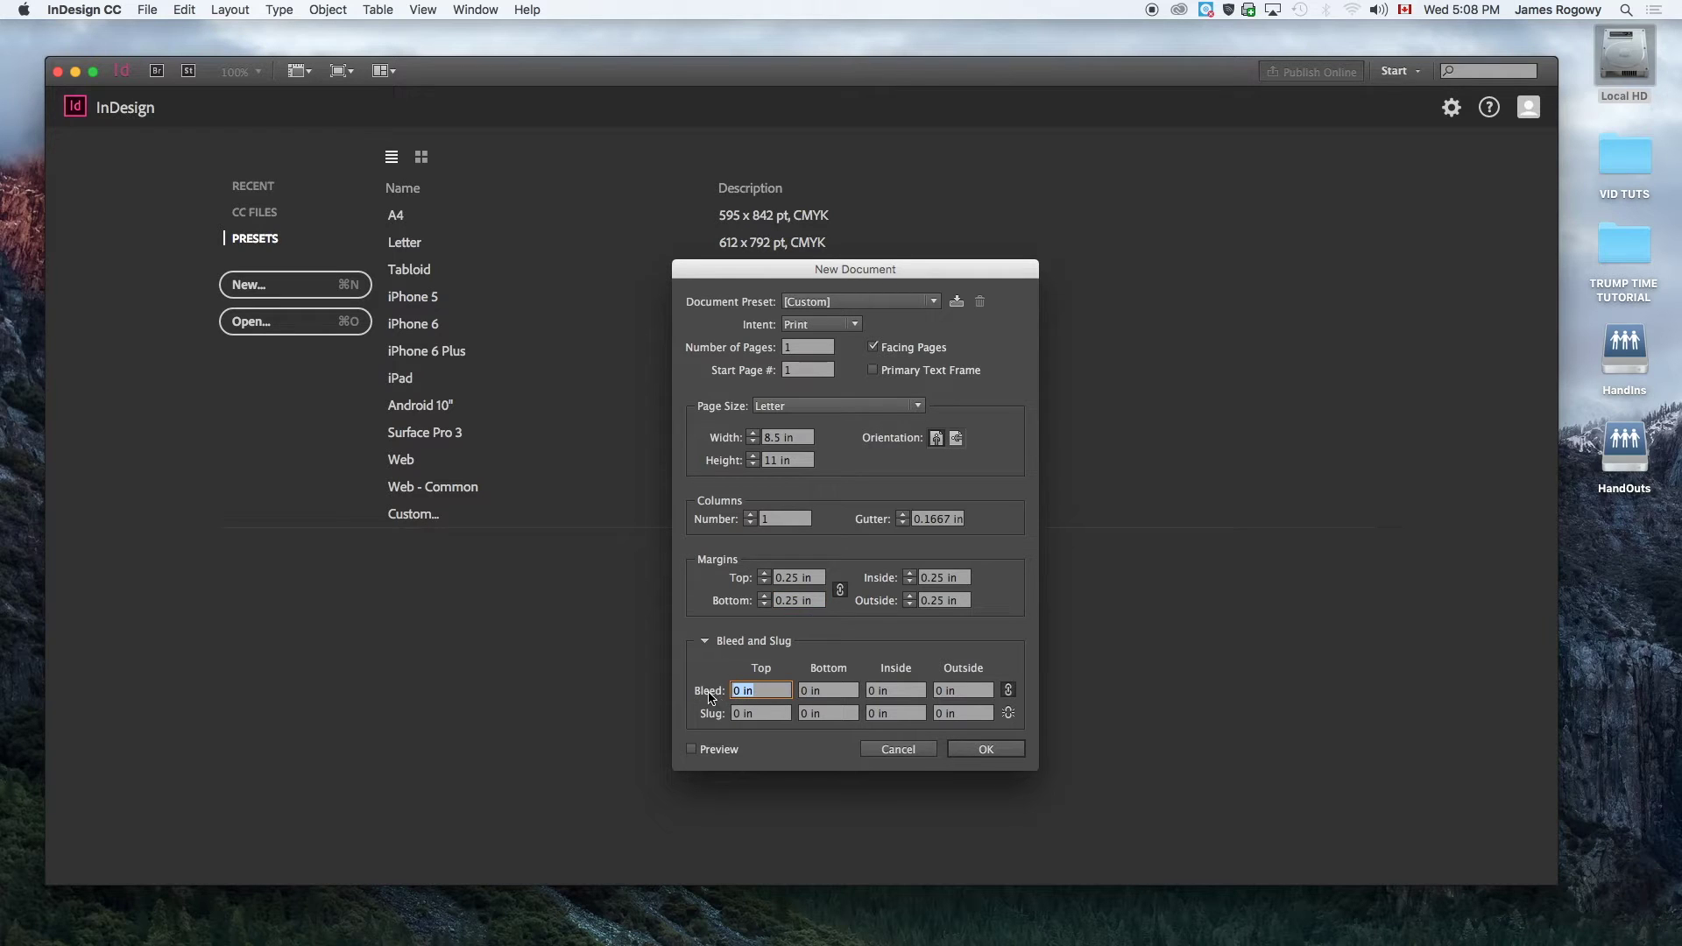
type("0.125")
key("Tab")
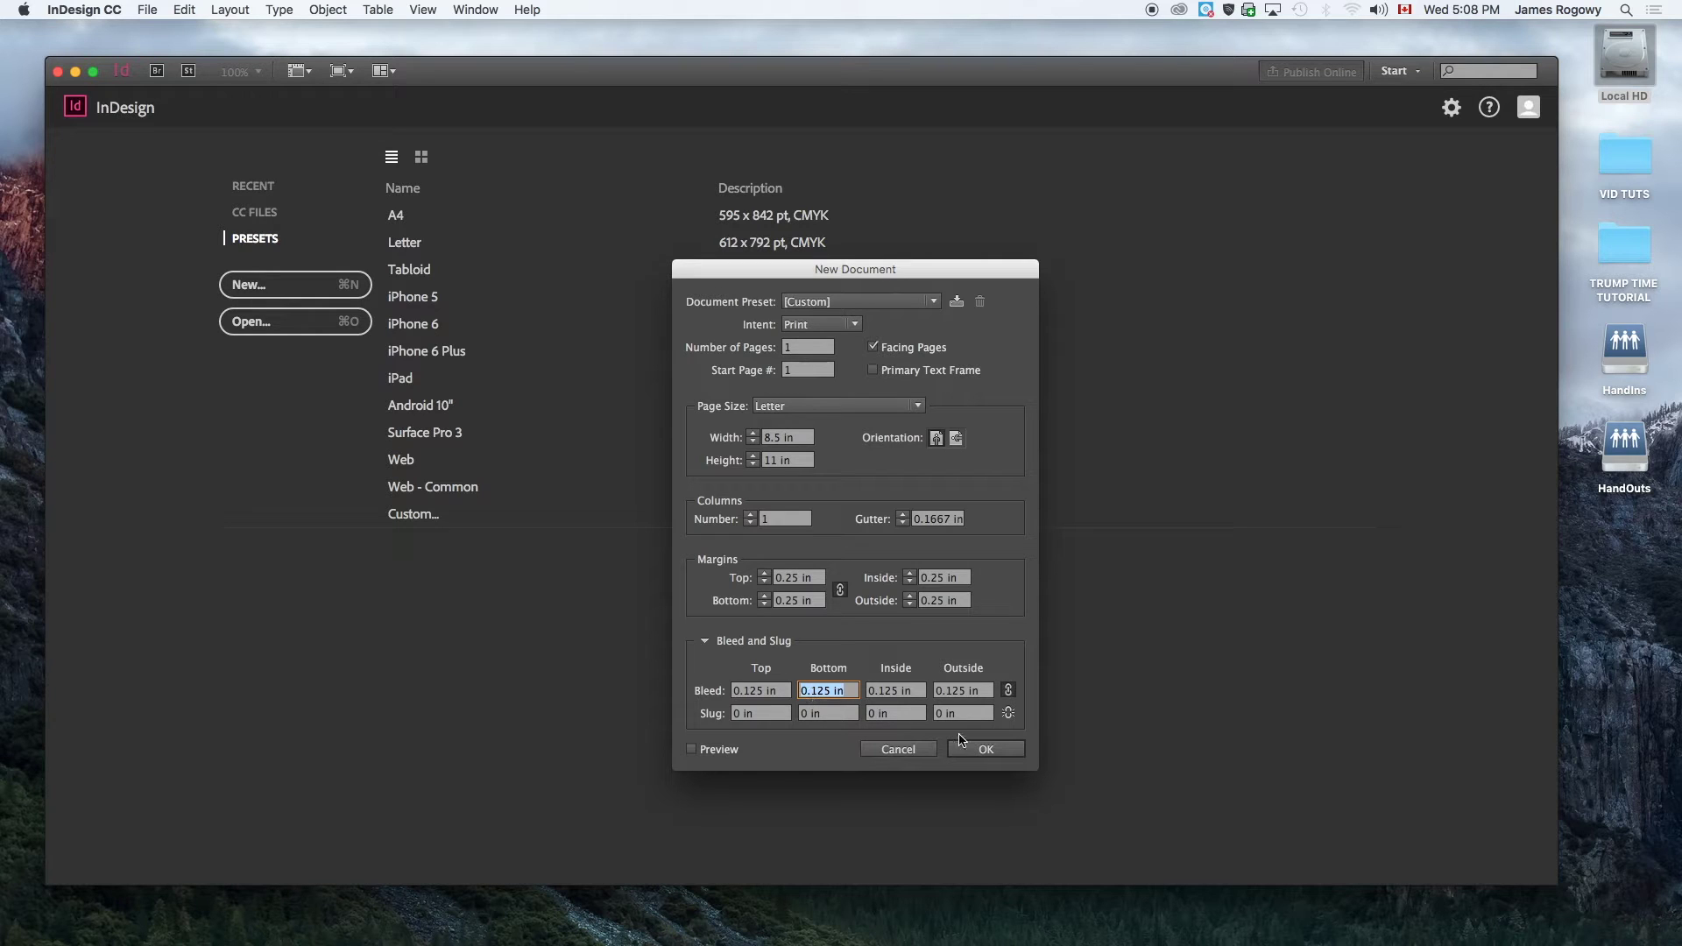
left_click(984, 755)
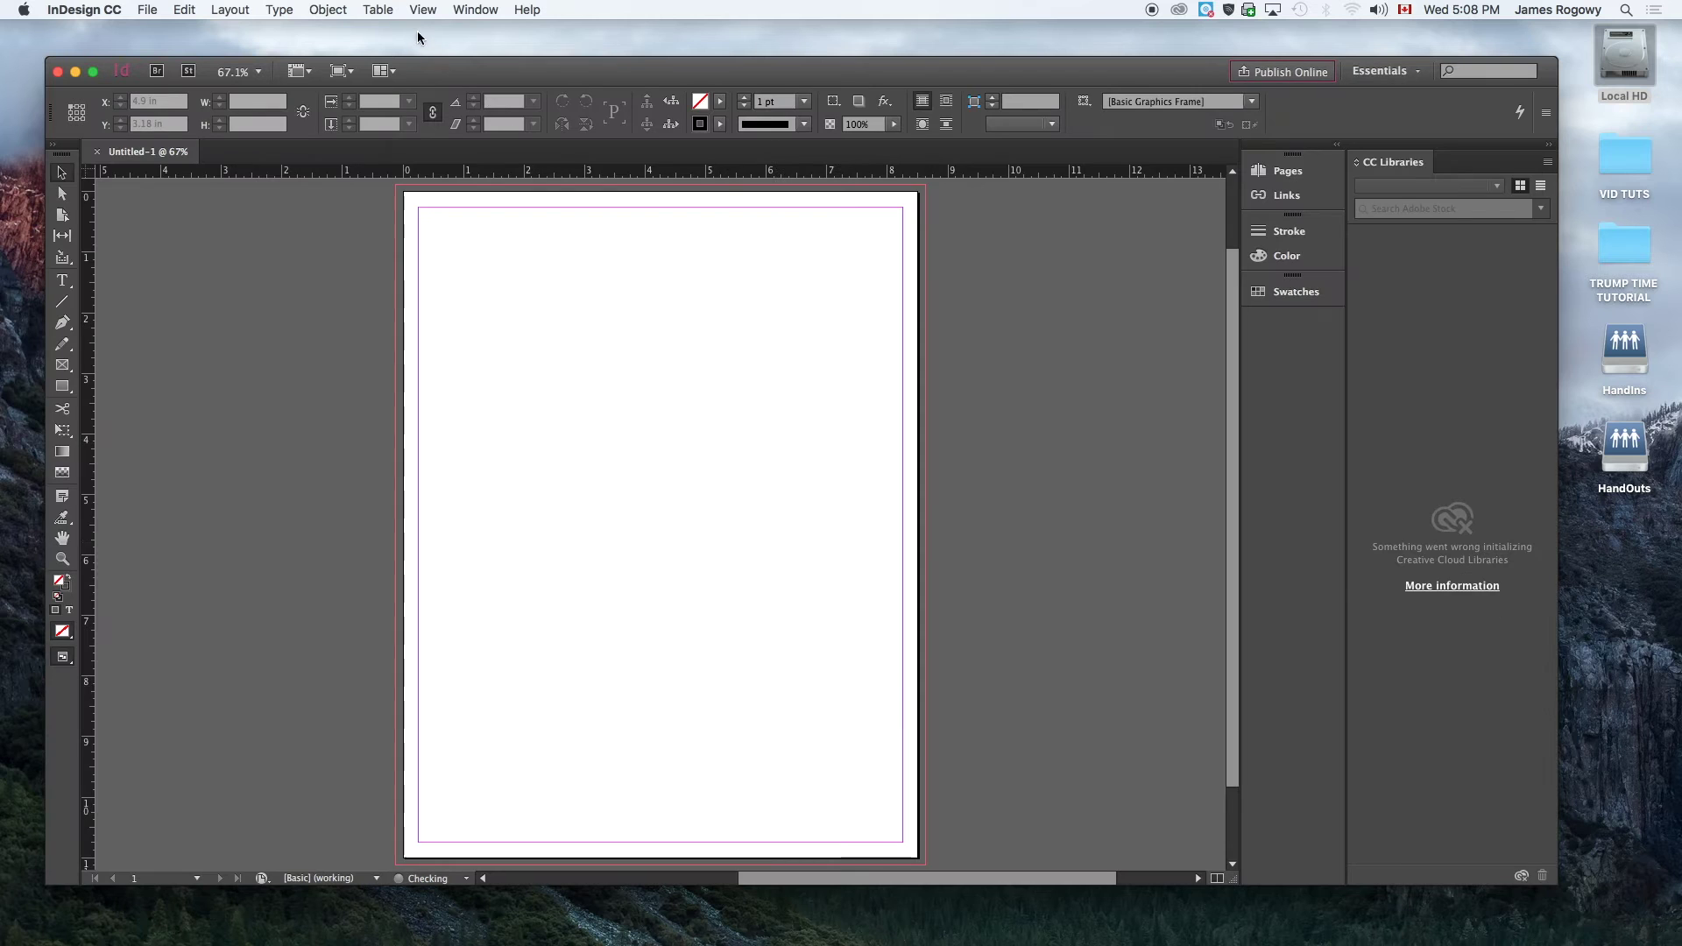
Reposition the document window and enlarge it to fill the screen
left_click_drag(414, 46, 411, 46)
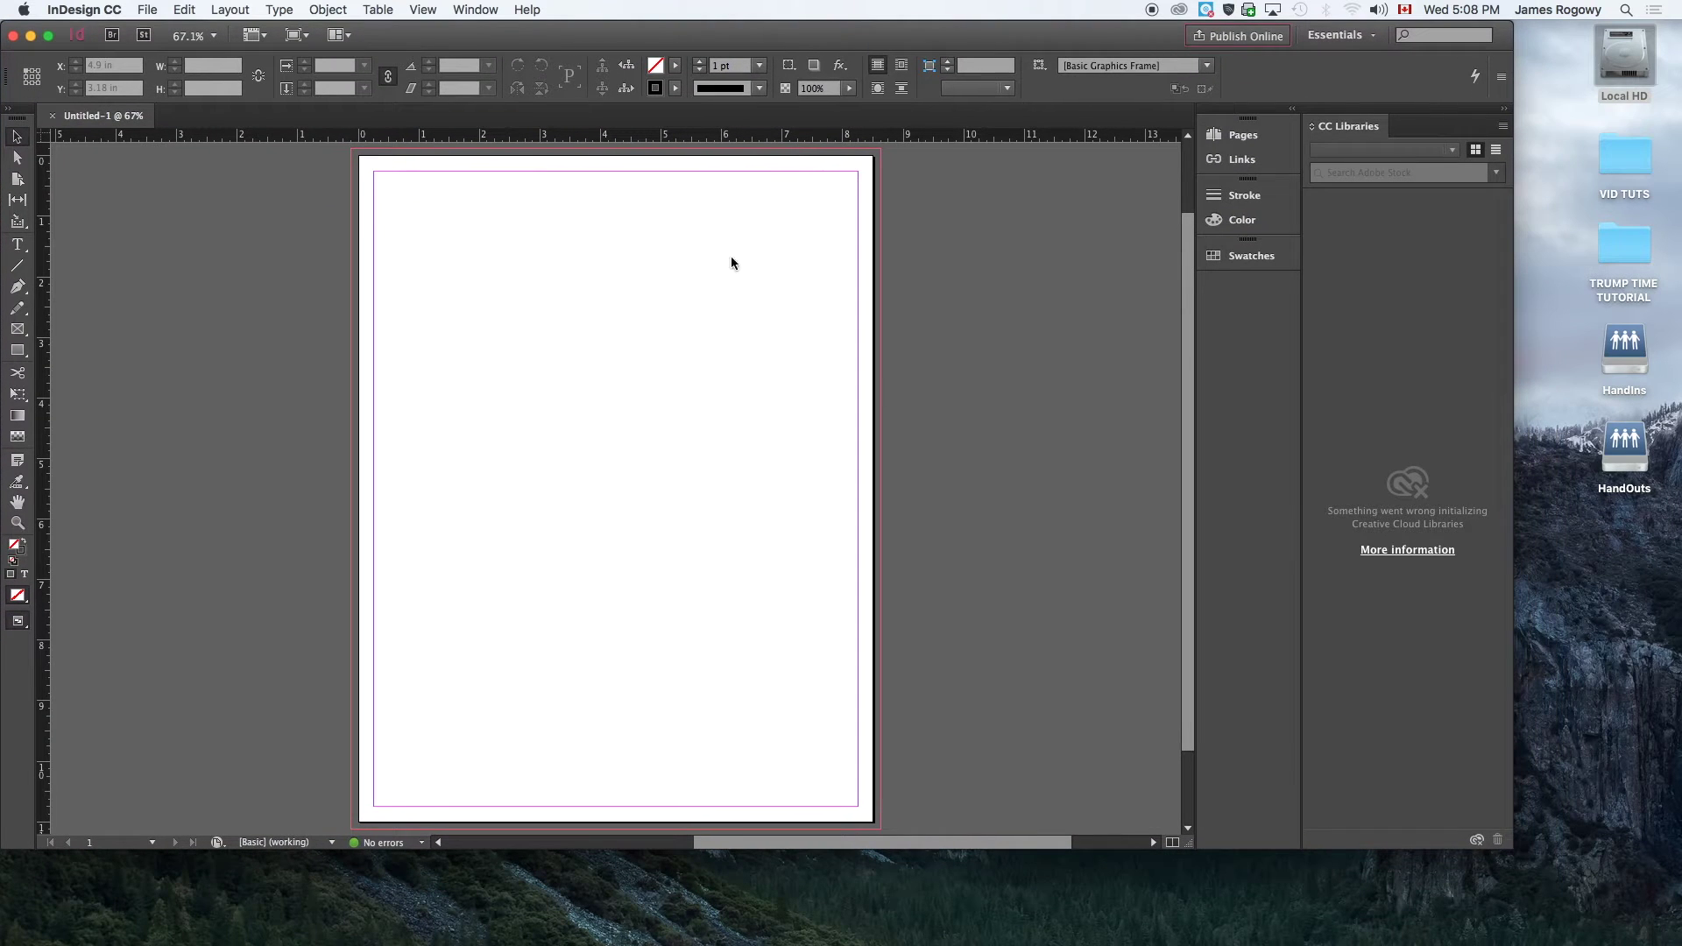
left_click_drag(1517, 849, 1678, 942)
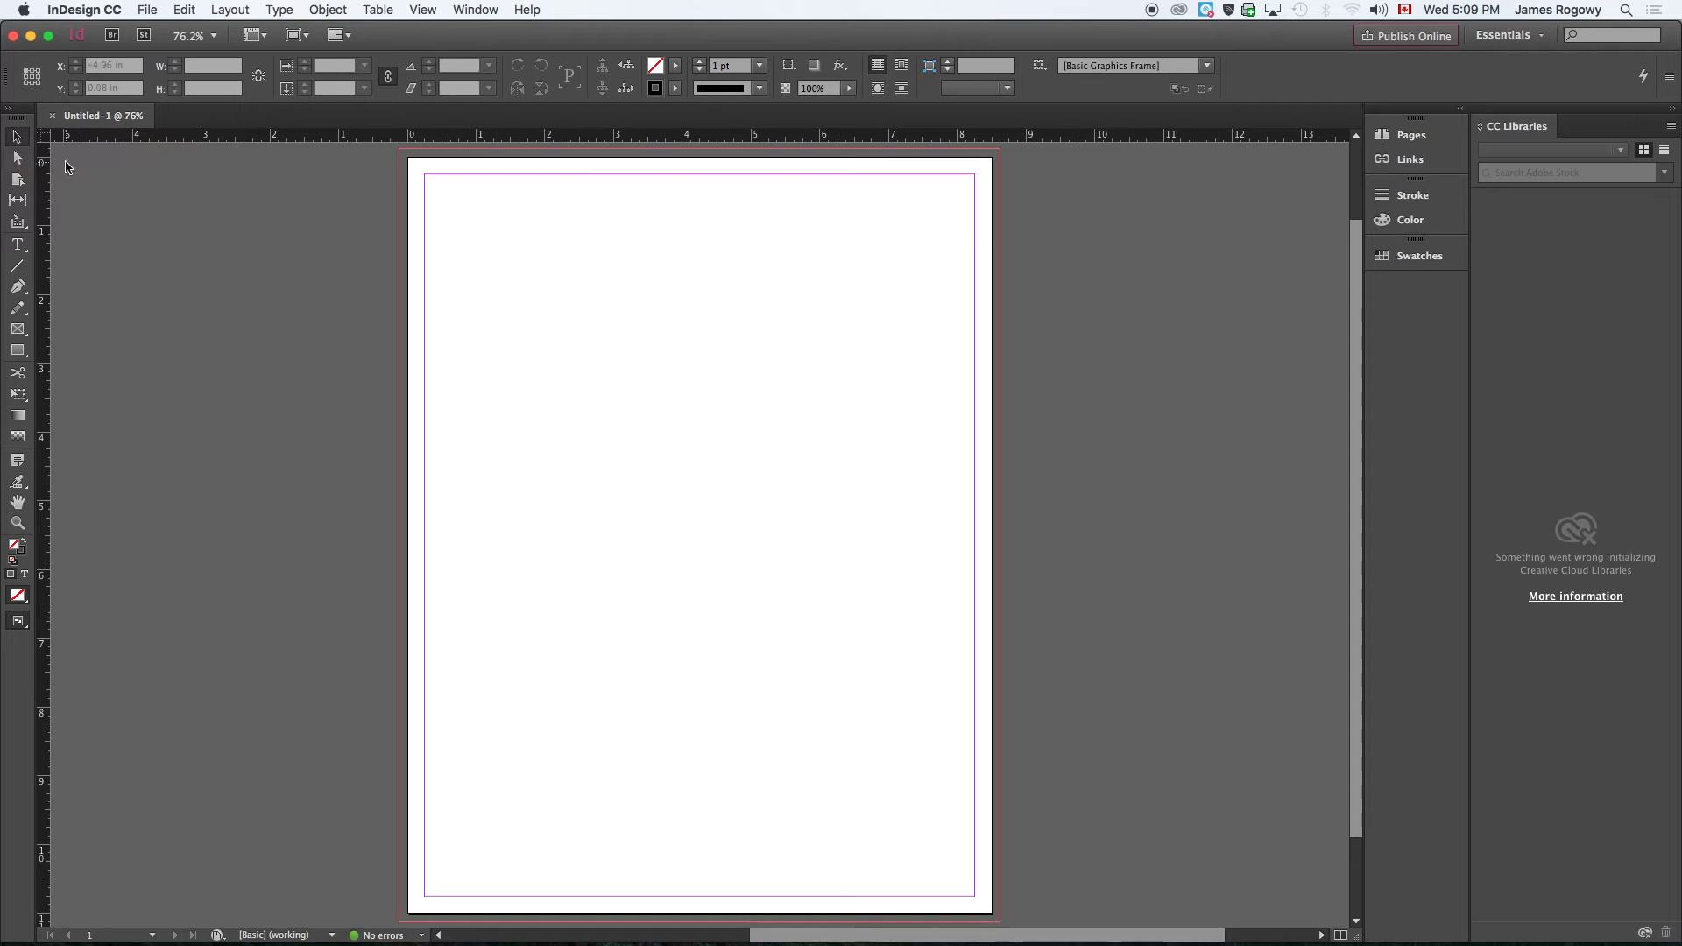
Examine the Direct Selection, Rectangle Frame and Rectangle tools and the shape variants grouped with them
left_click(17, 160)
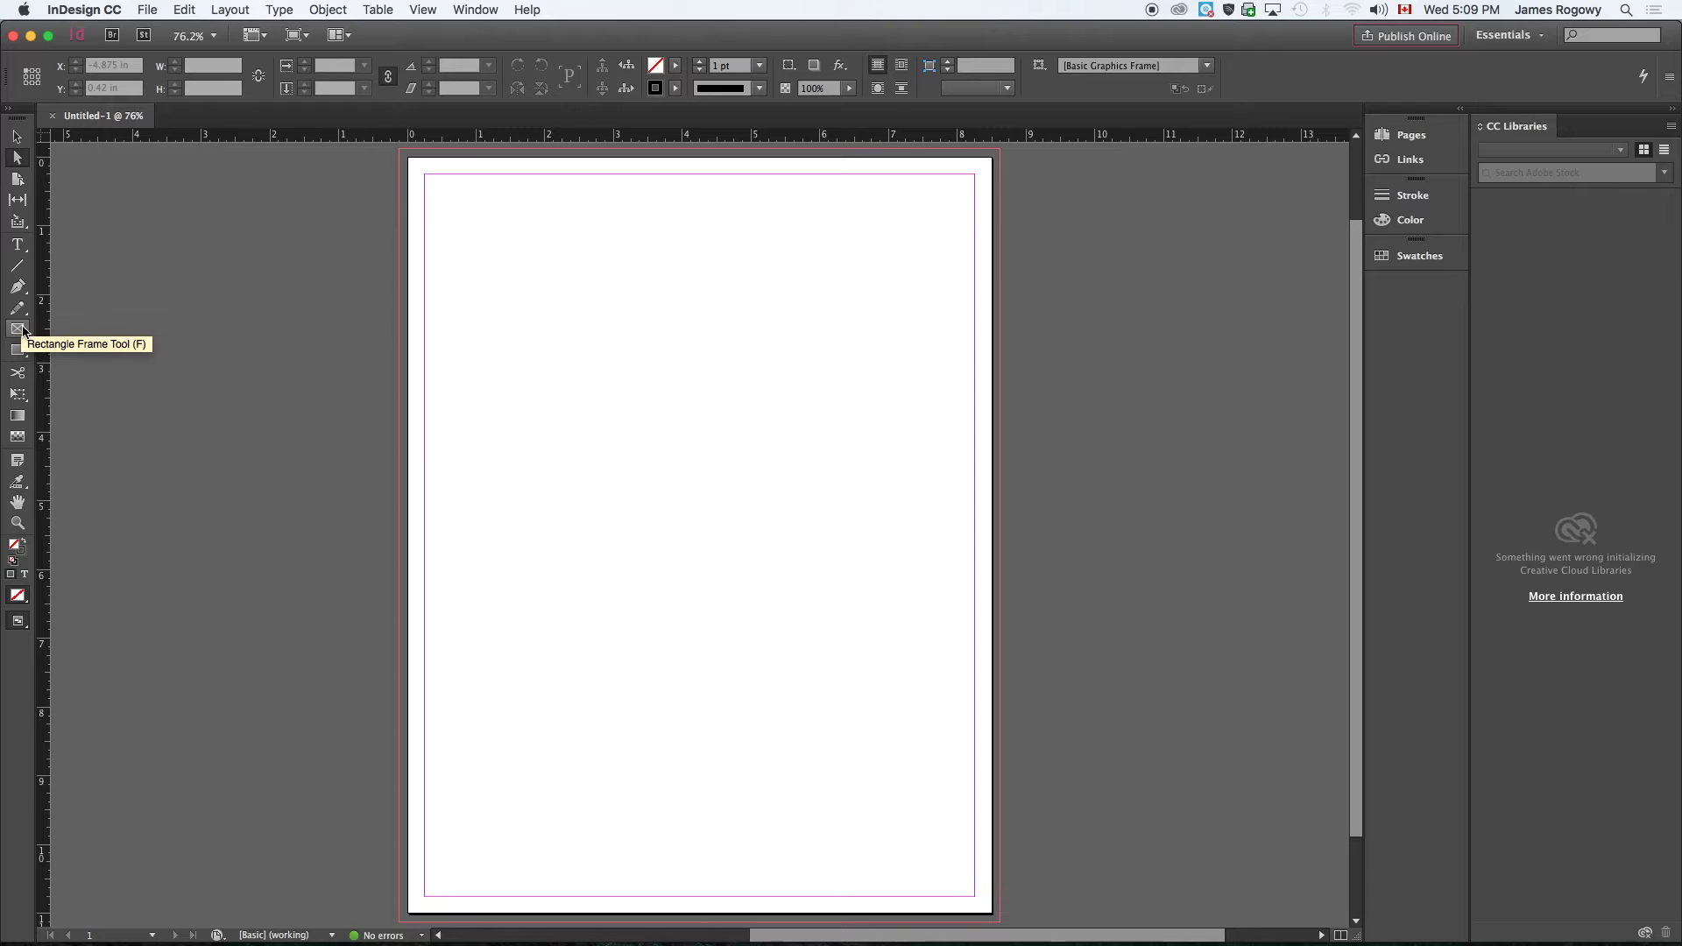
left_click_drag(18, 331, 173, 301)
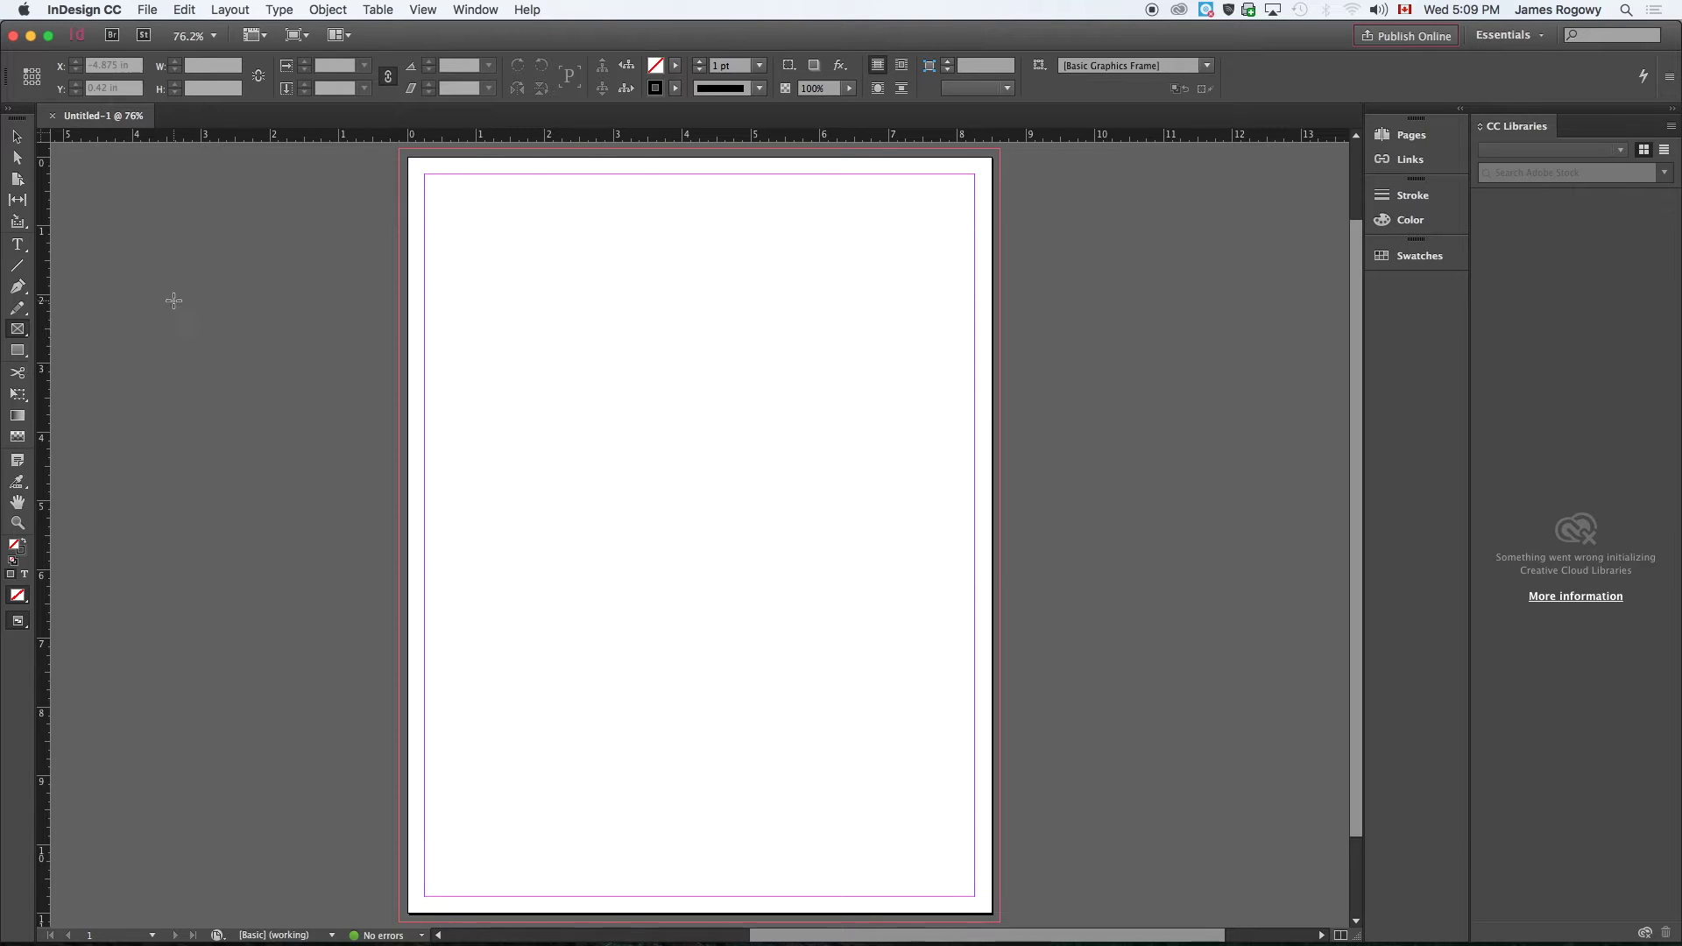
left_click(174, 300)
left_click(929, 480)
left_click(18, 331)
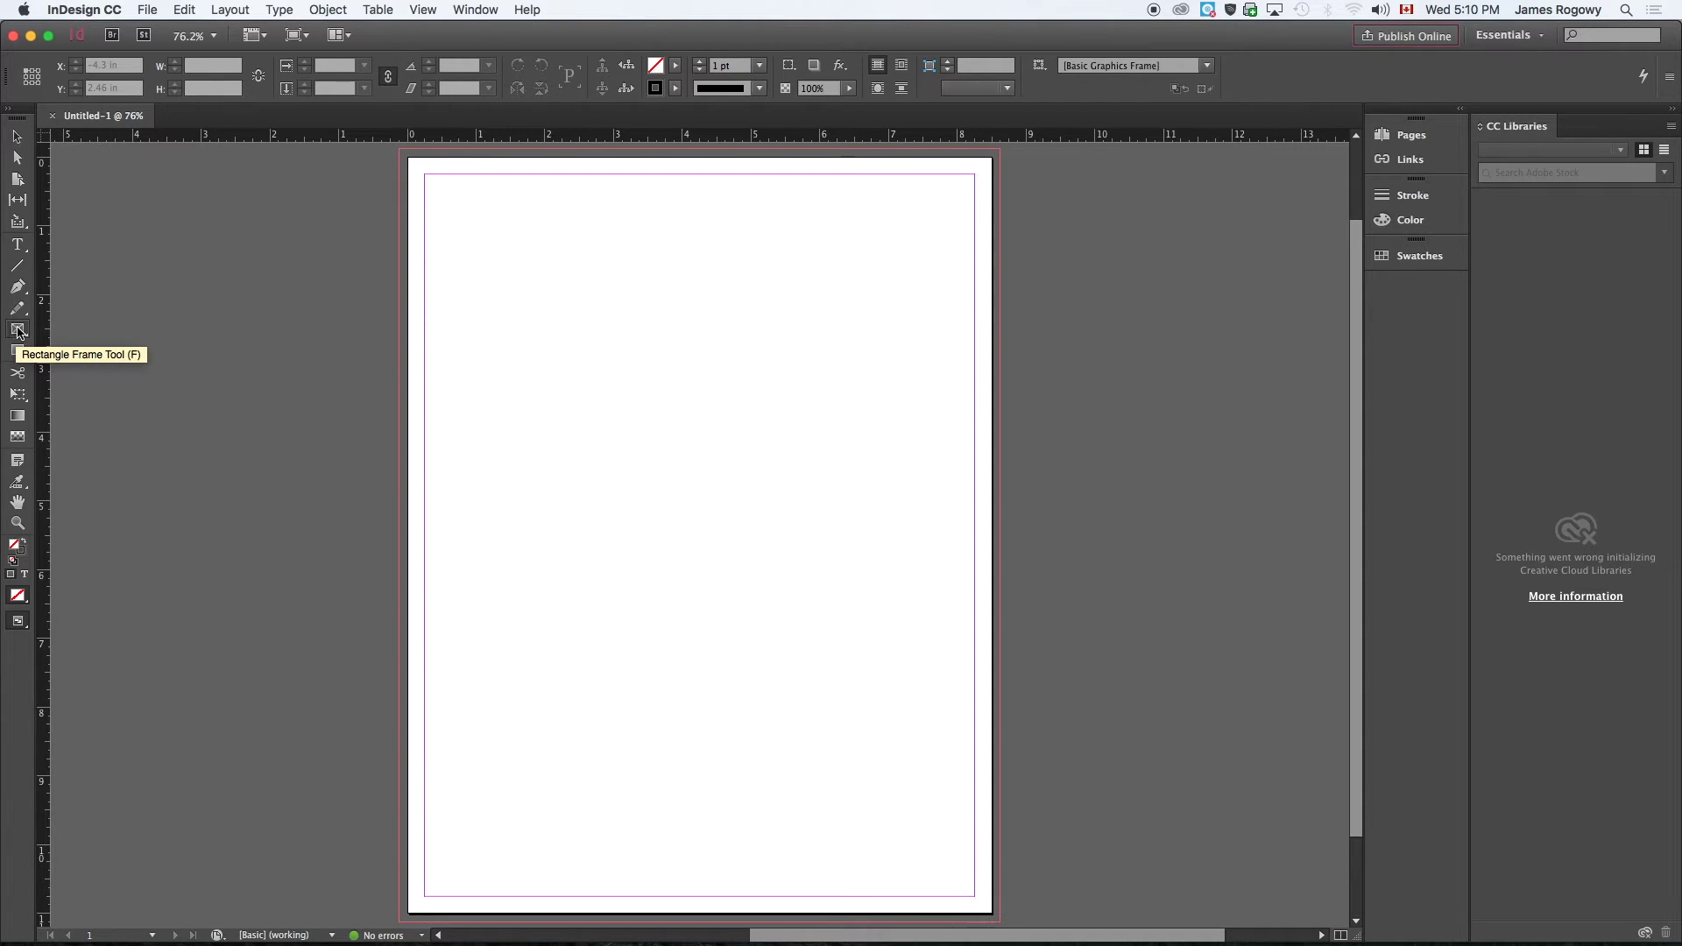
left_click(19, 352)
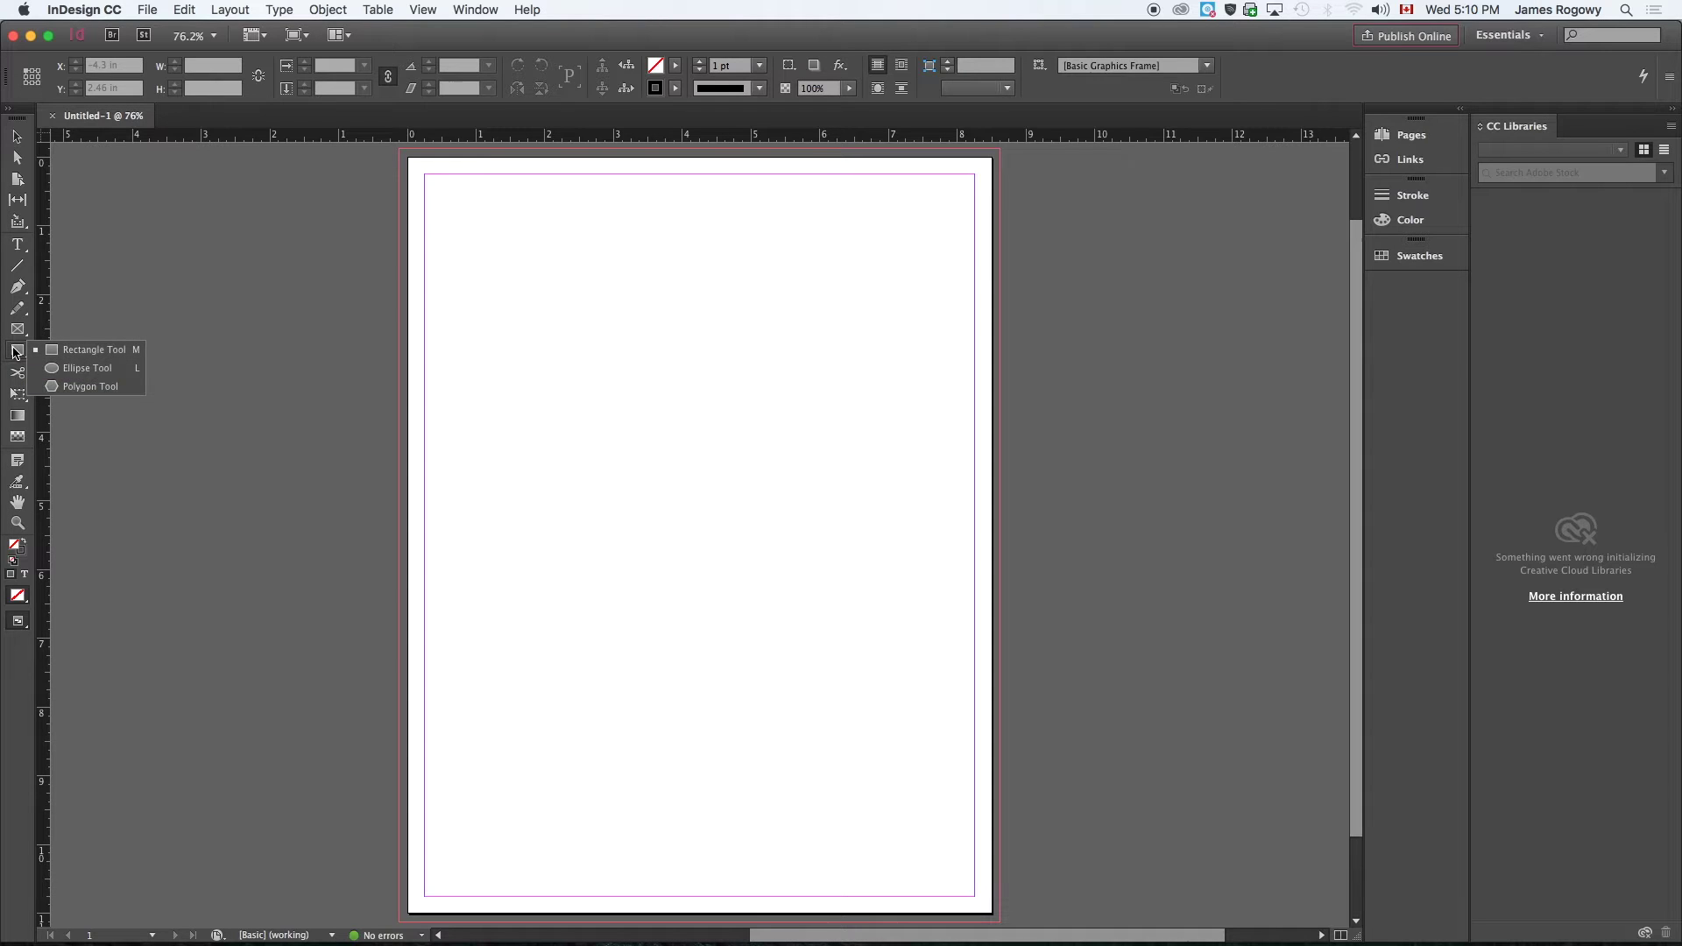
left_click(15, 352)
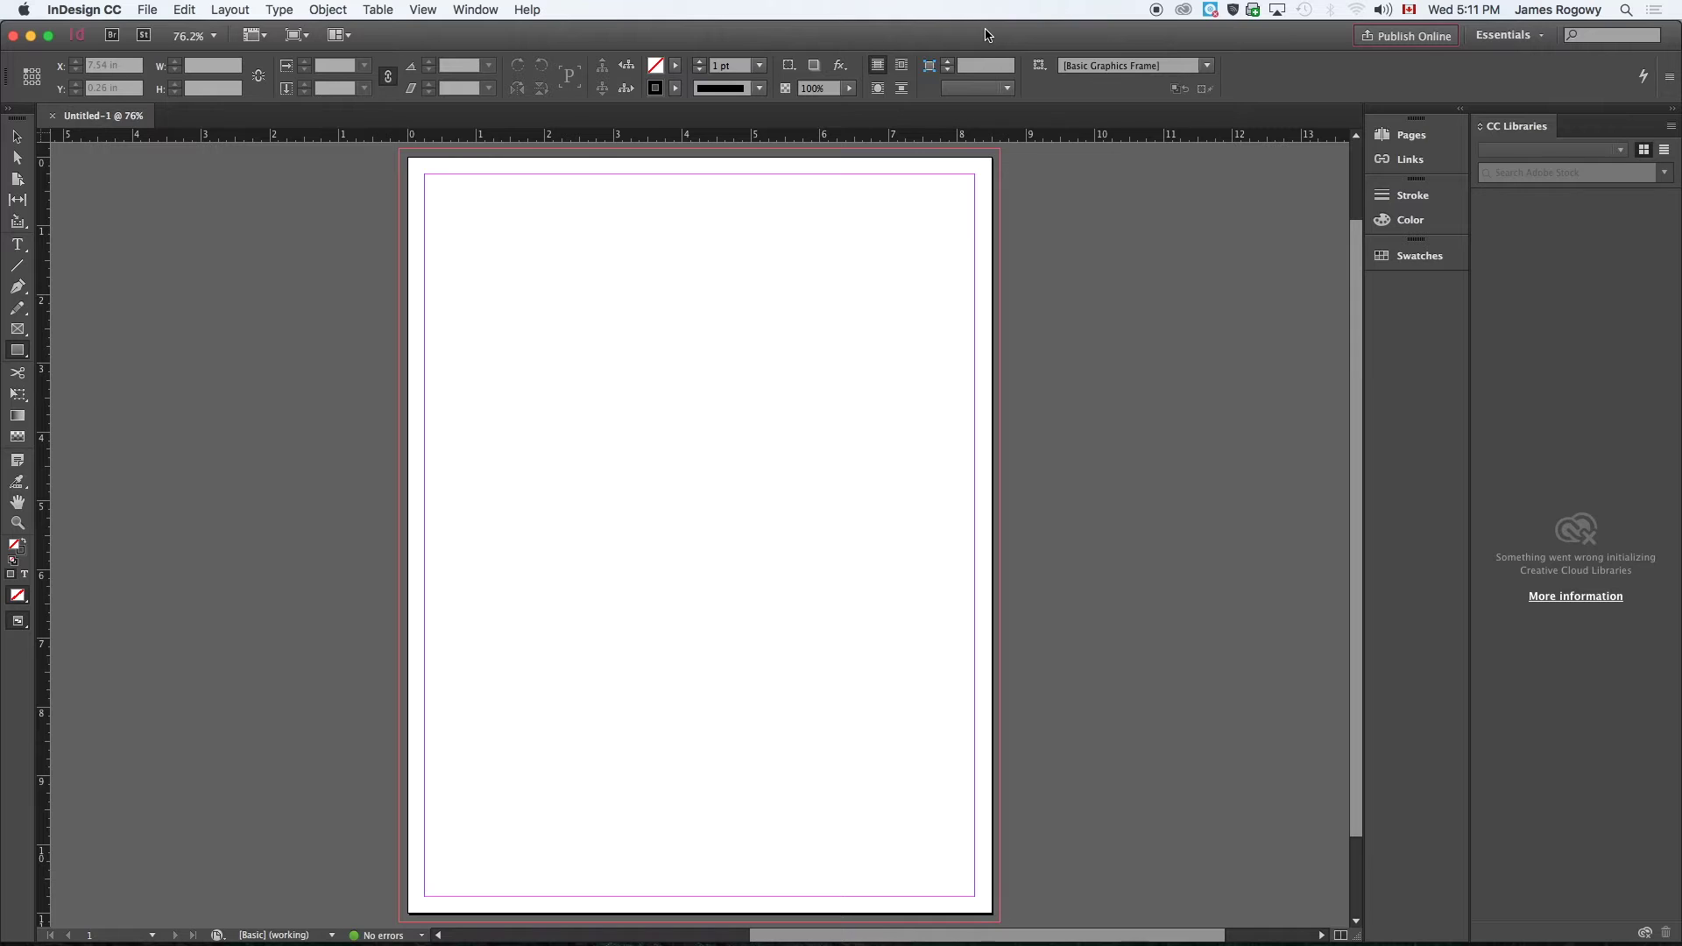
Open the TRUMP TIME TUTORIAL folder from the desktop beside the document, collapse Links and expand Document fonts
left_click_drag(986, 35, 821, 61)
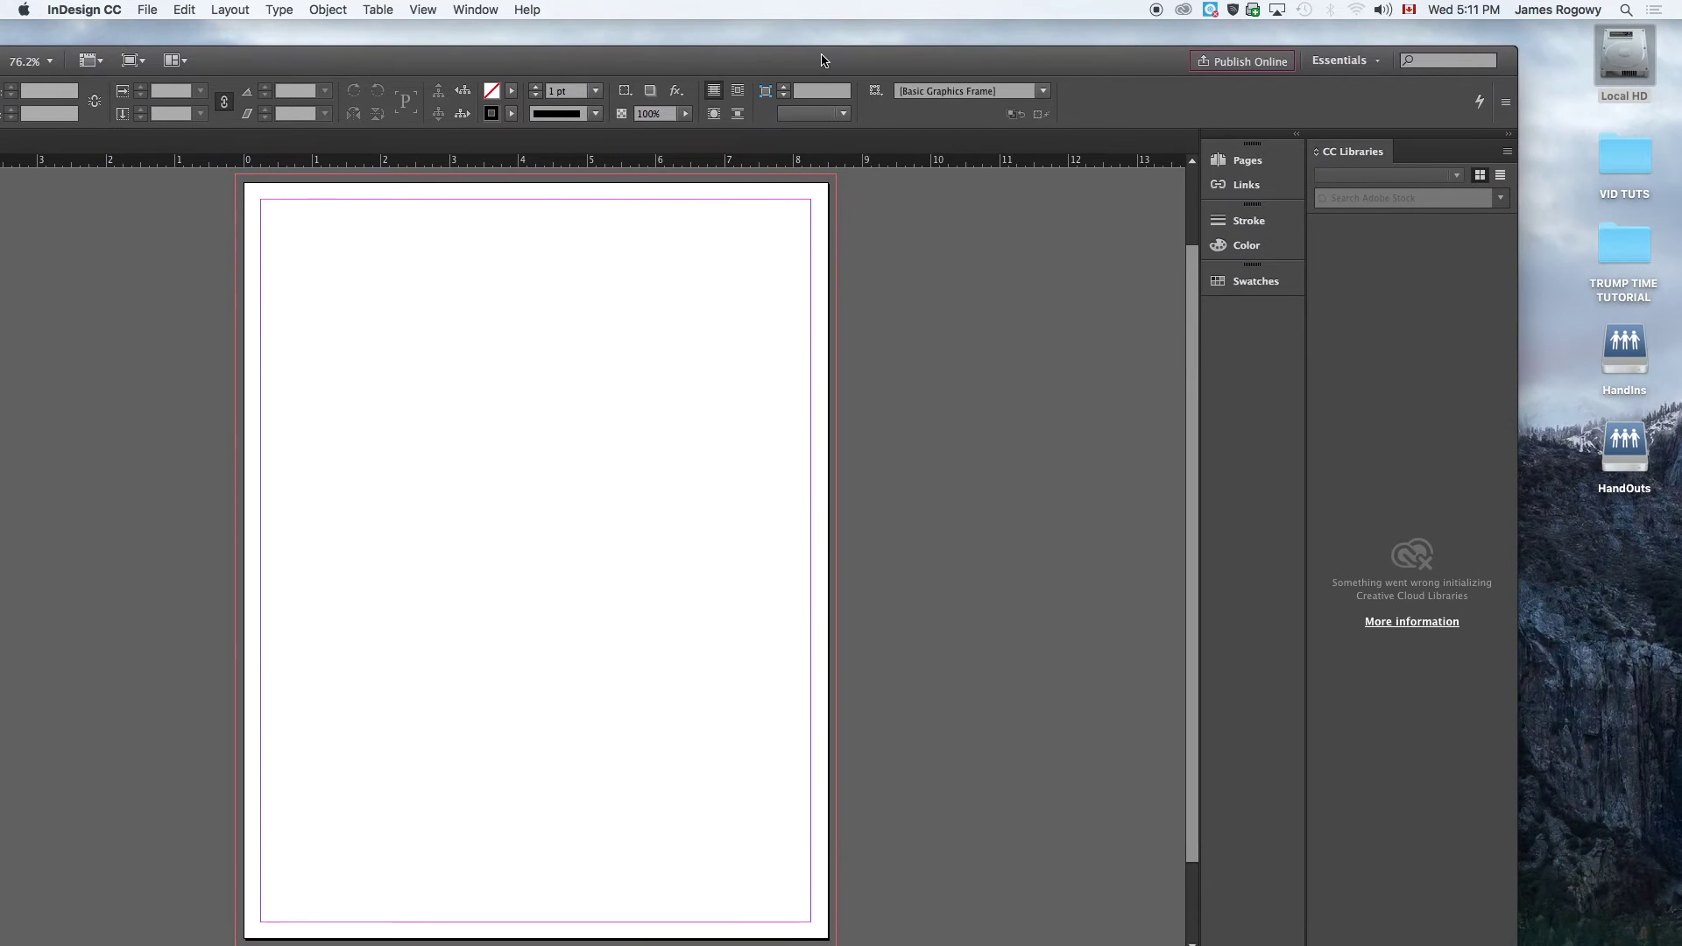
double_click(1617, 251)
left_click_drag(302, 60, 1148, 96)
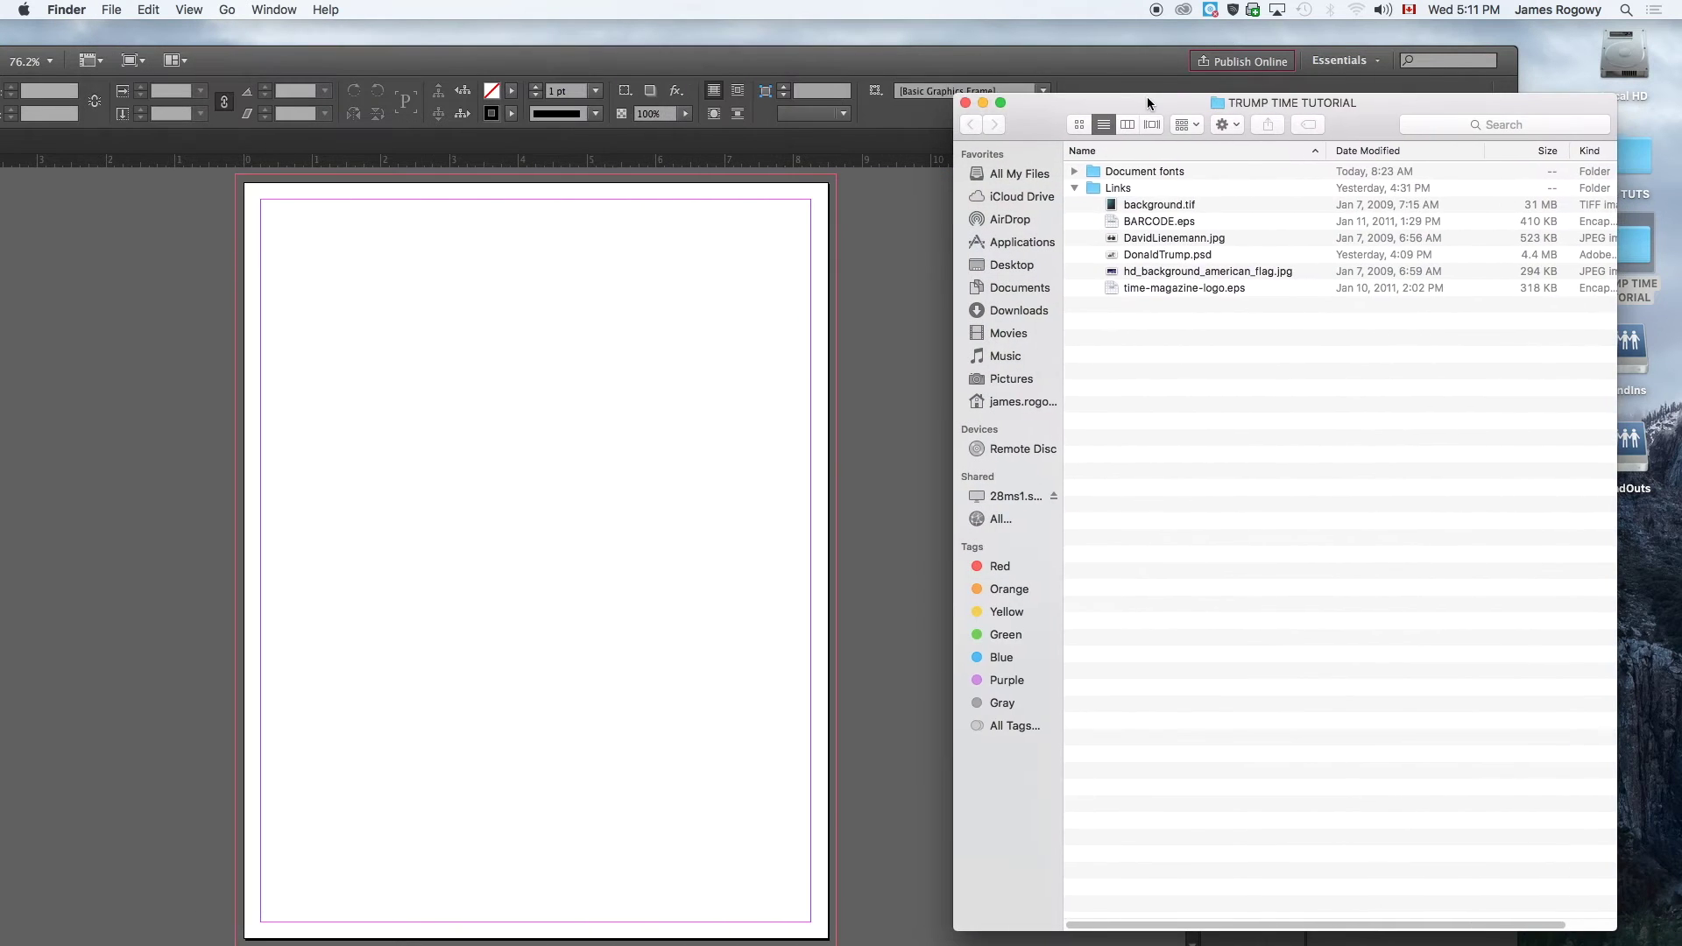
left_click(1075, 188)
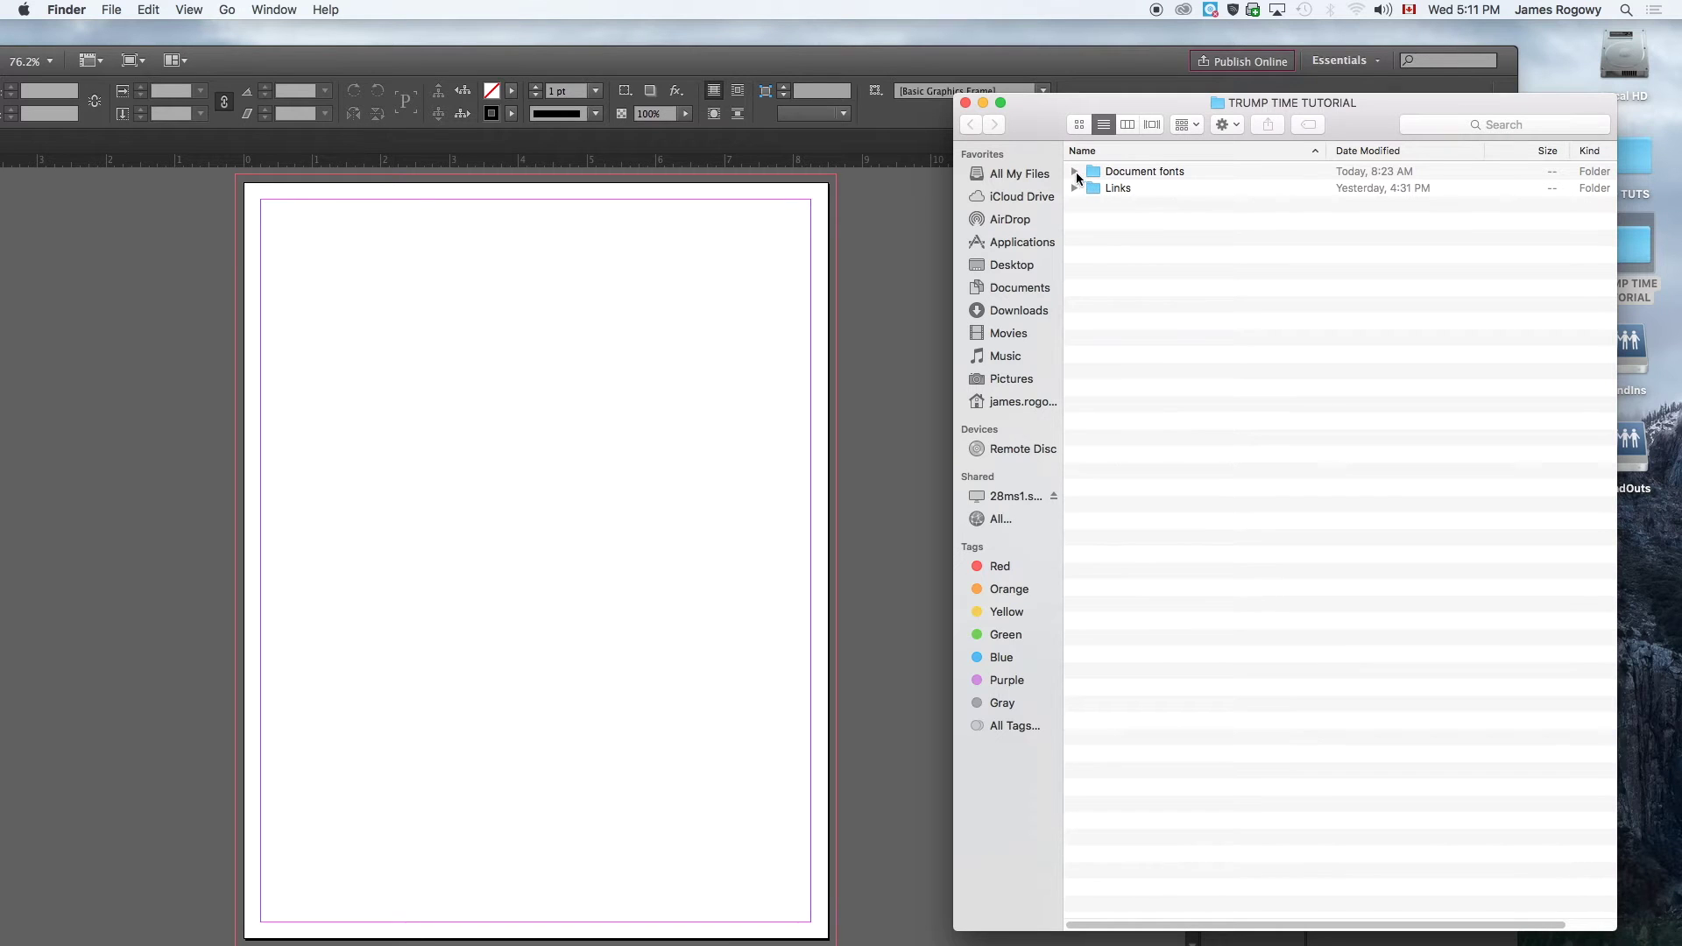
left_click(1075, 171)
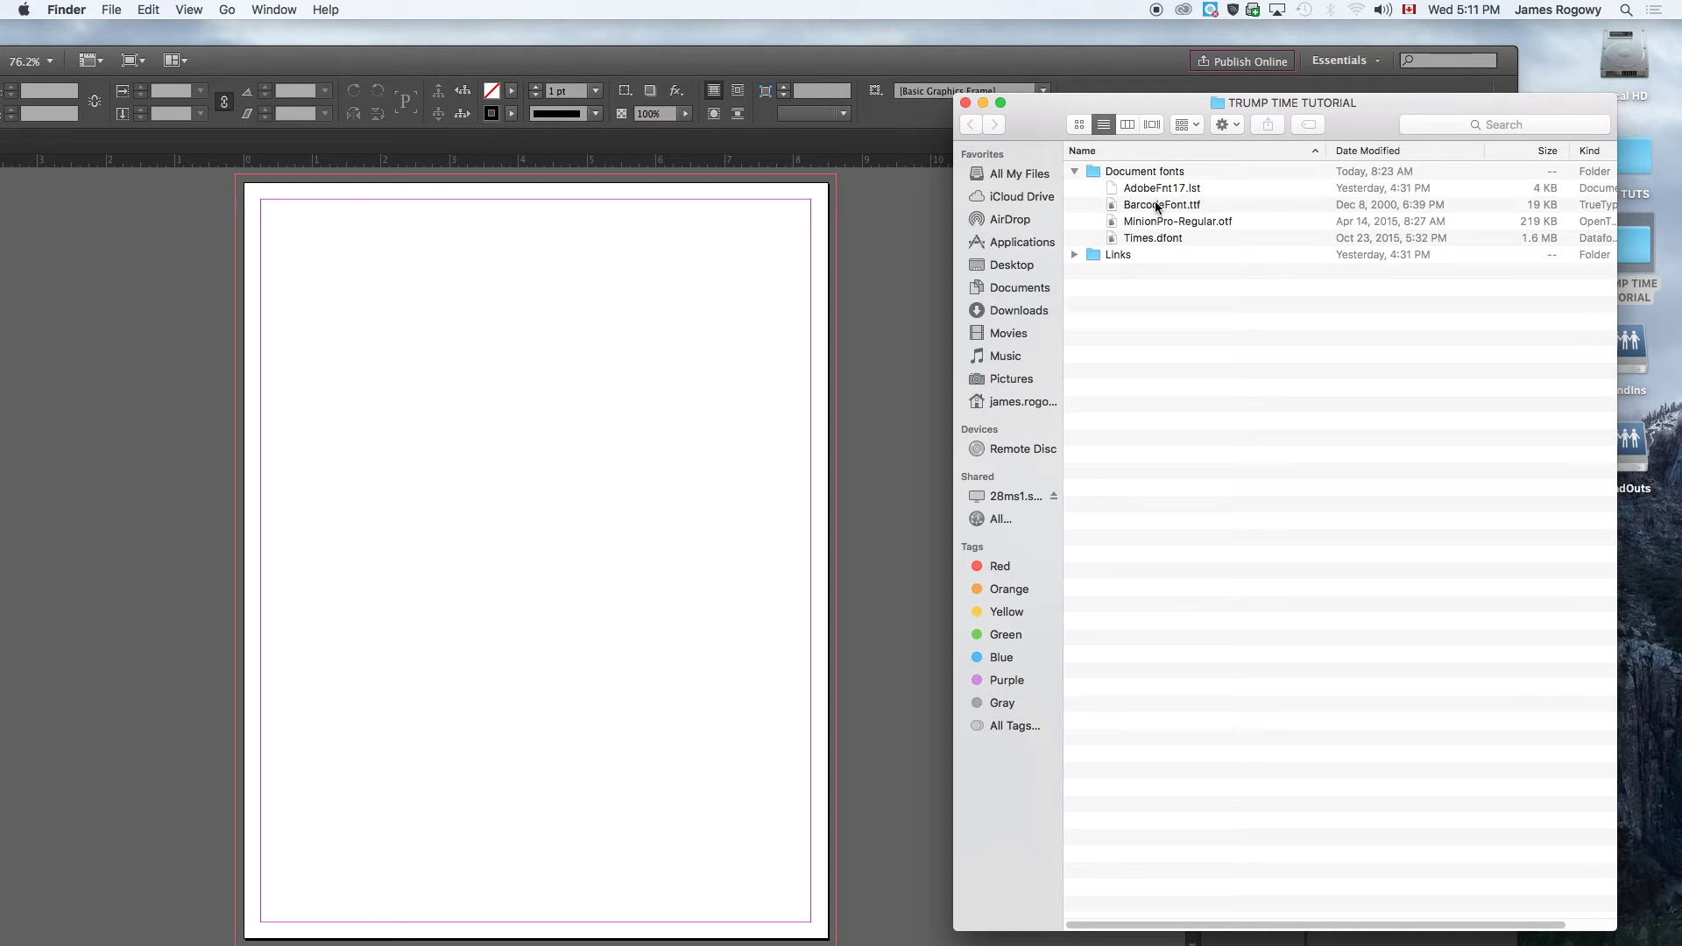
Install the BarcodeFont.ttf font, quit Font Book and switch back to the InDesign document
double_click(1156, 205)
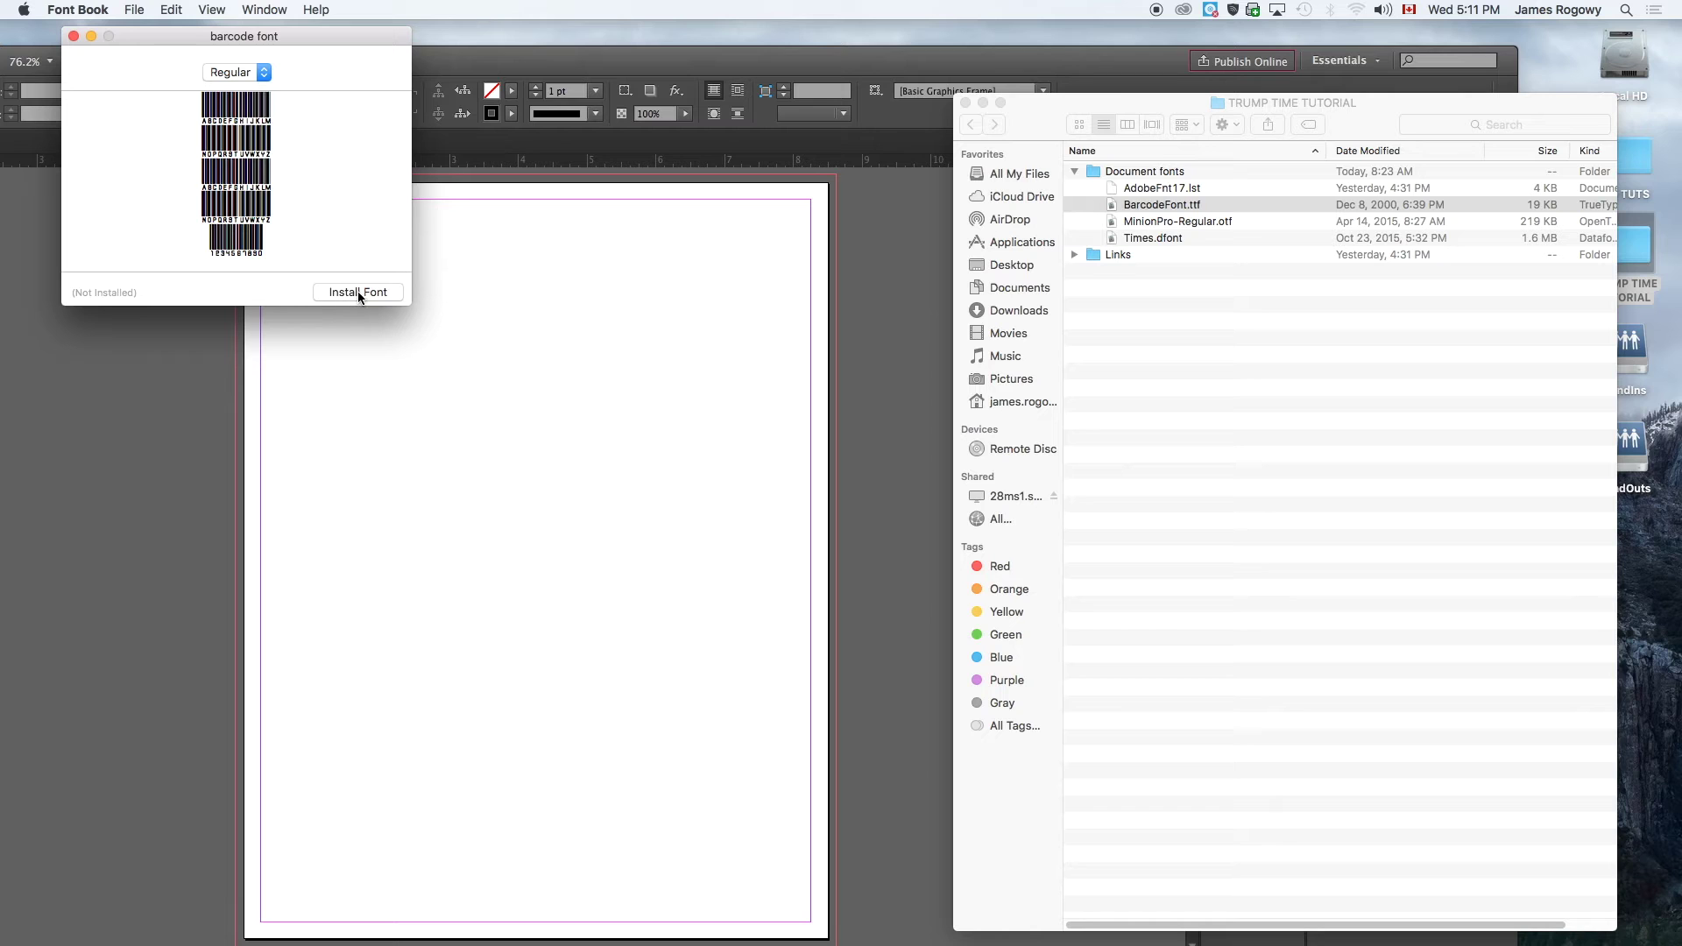
left_click(358, 293)
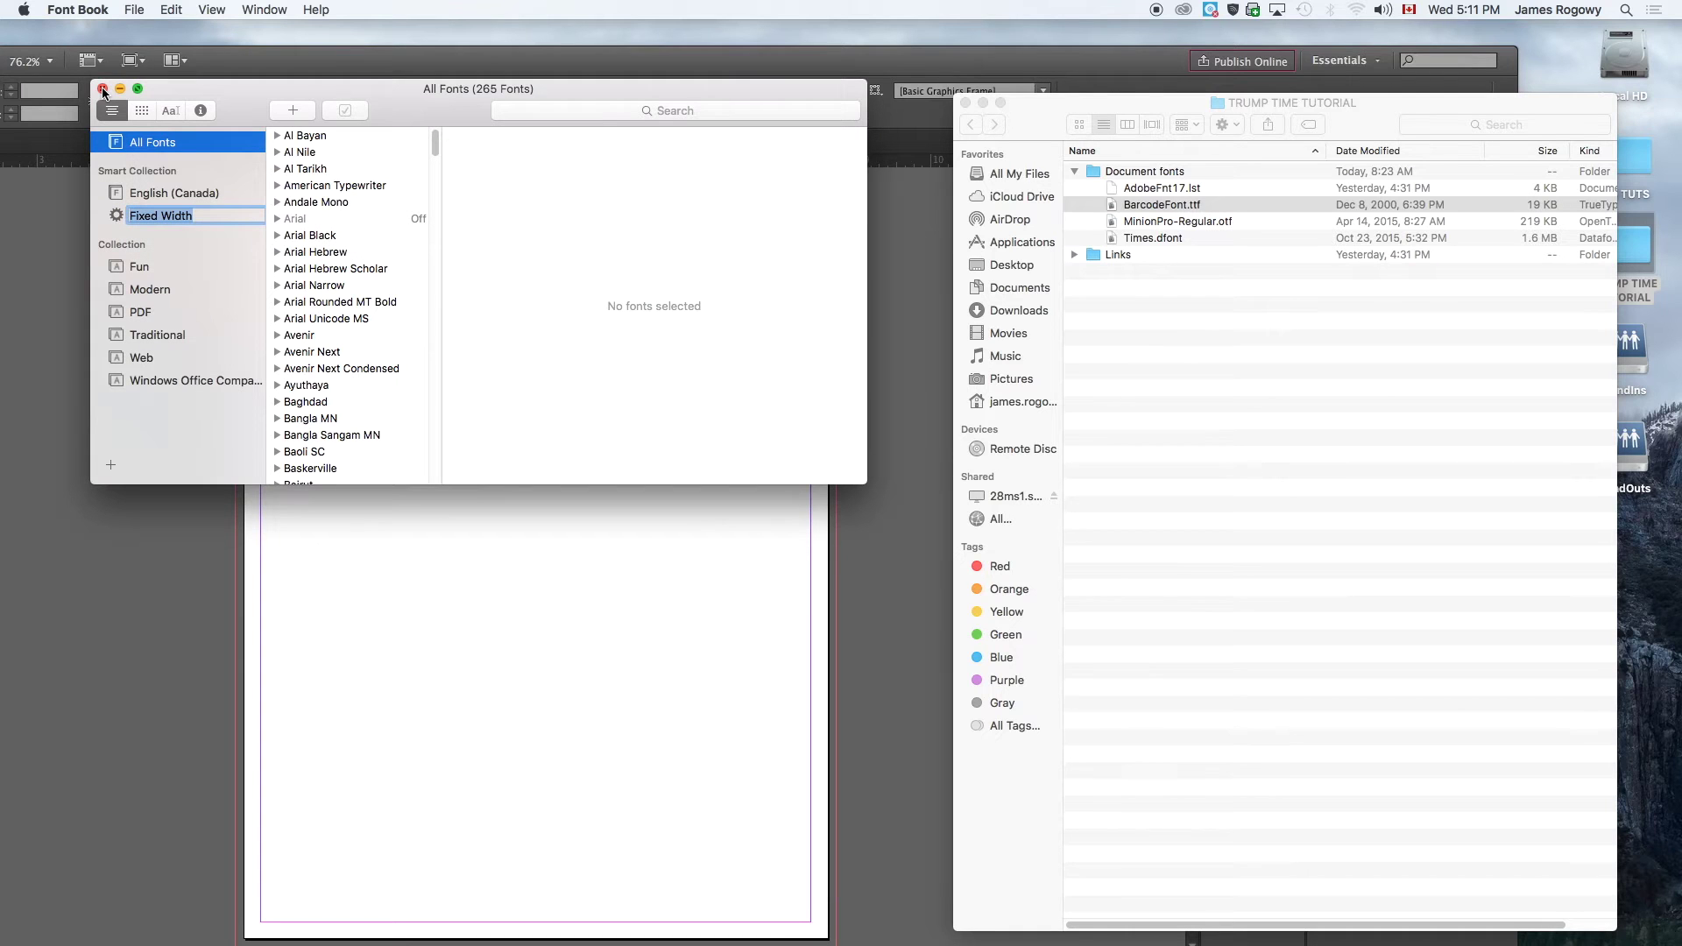
key("super+w")
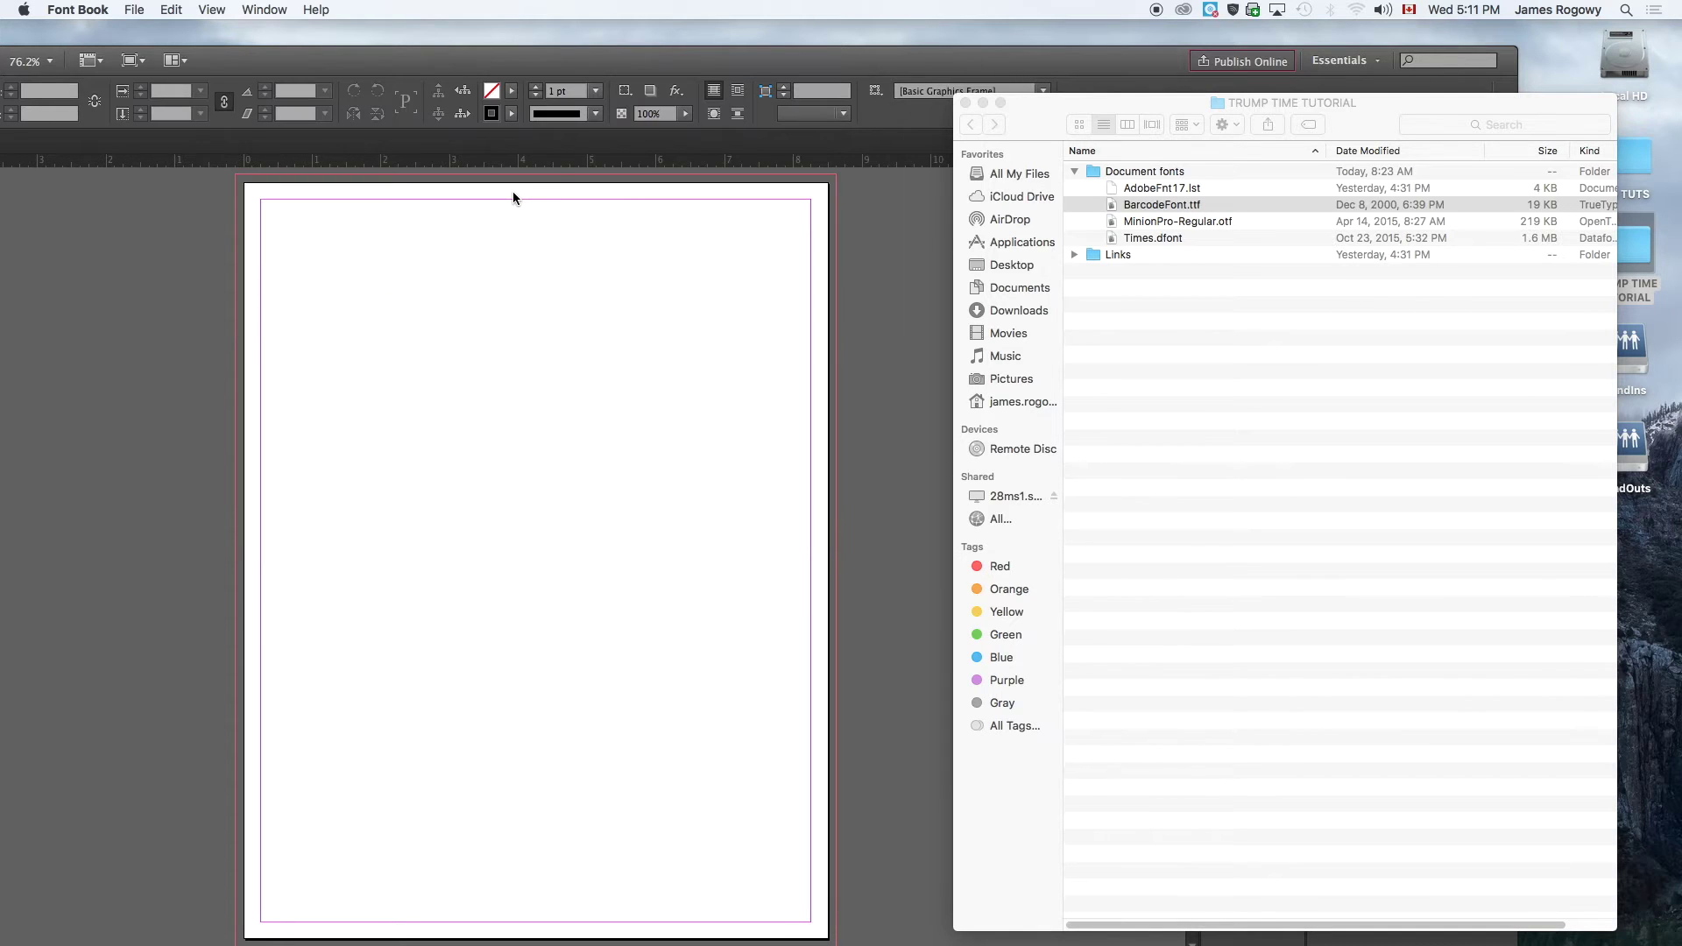
key("super+q")
left_click(495, 58)
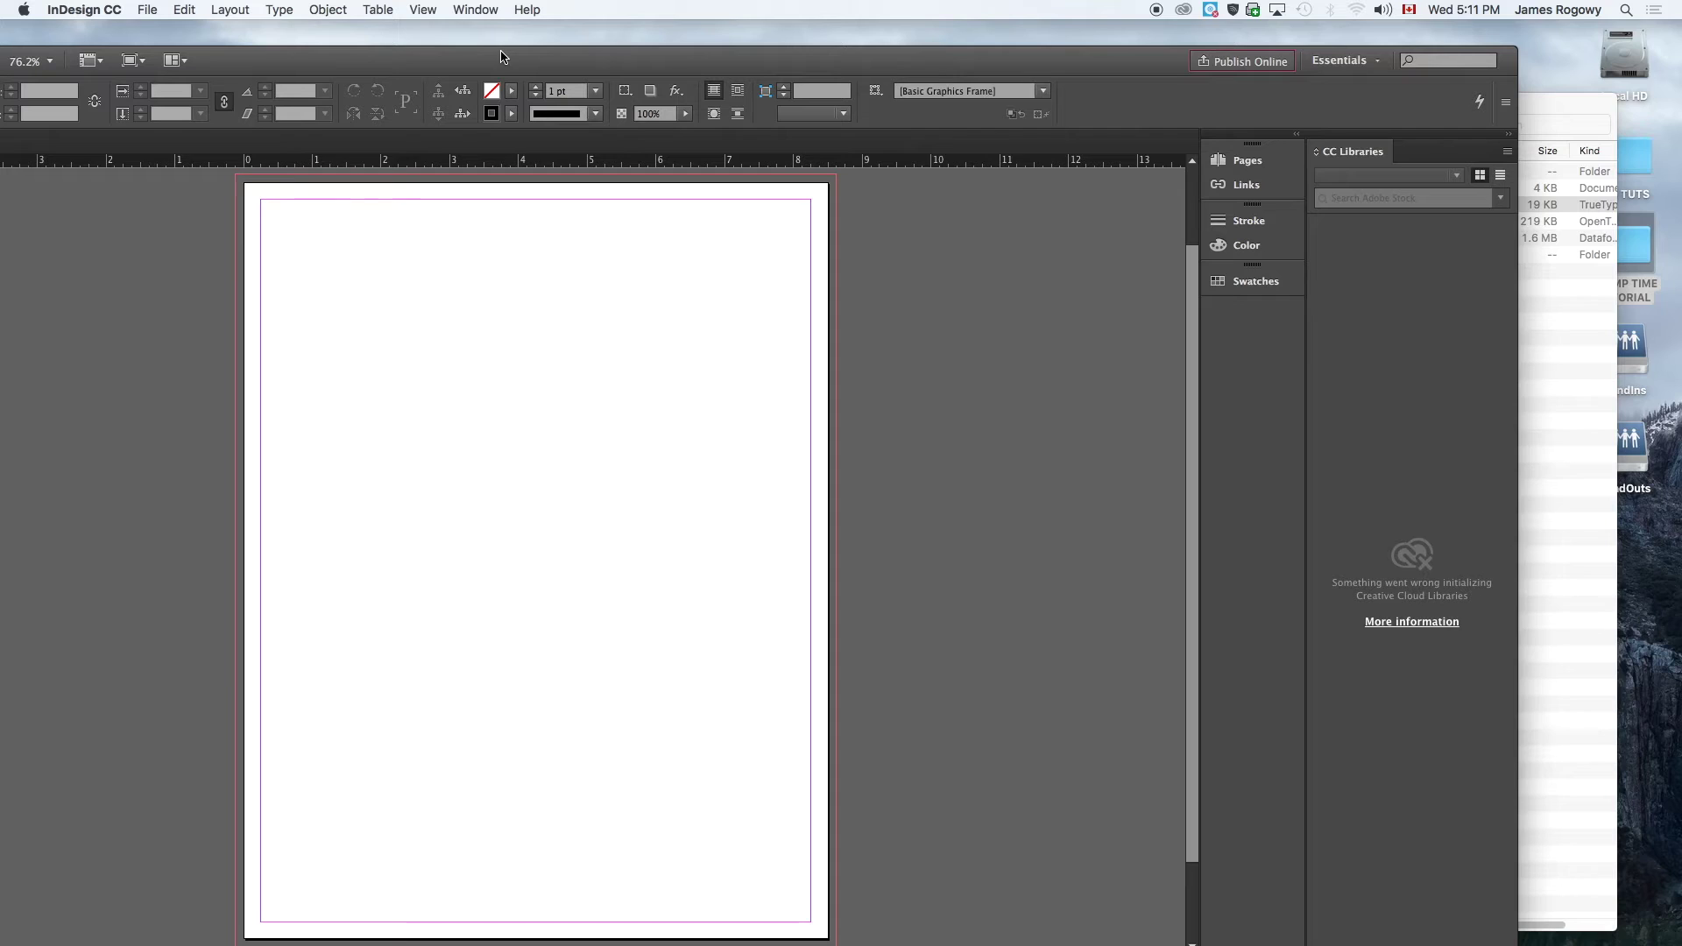
Move the document window fully into view, switch to the Selection tool and show the Layers panel beside the page
left_click_drag(513, 50, 640, 24)
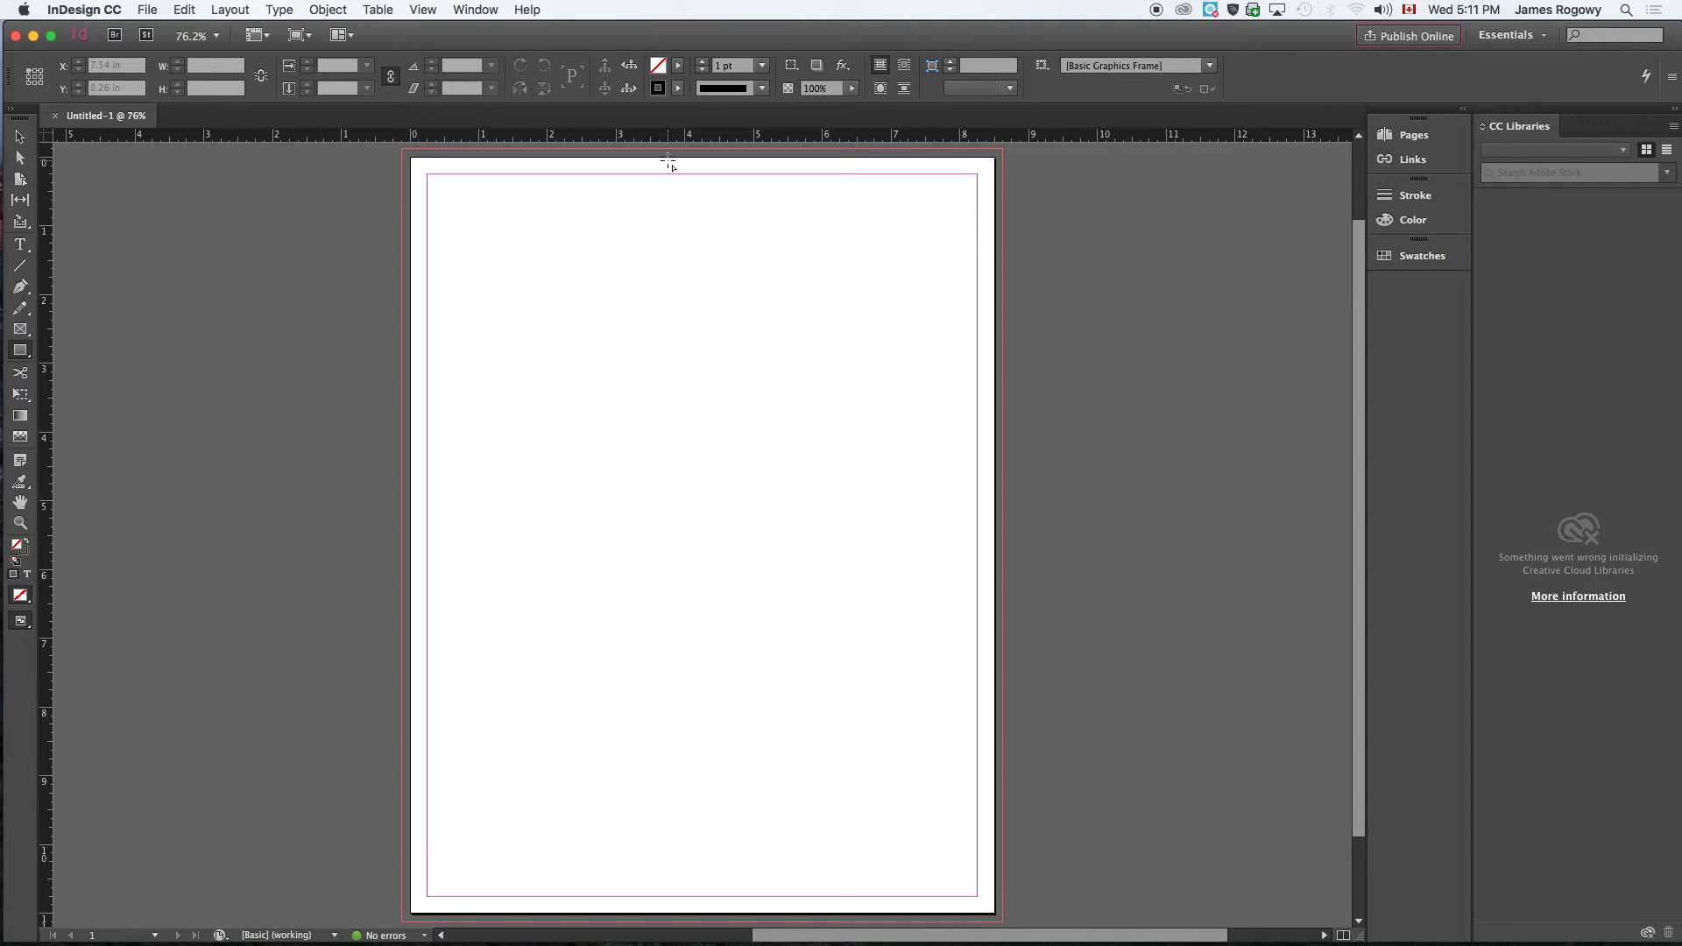
left_click(17, 136)
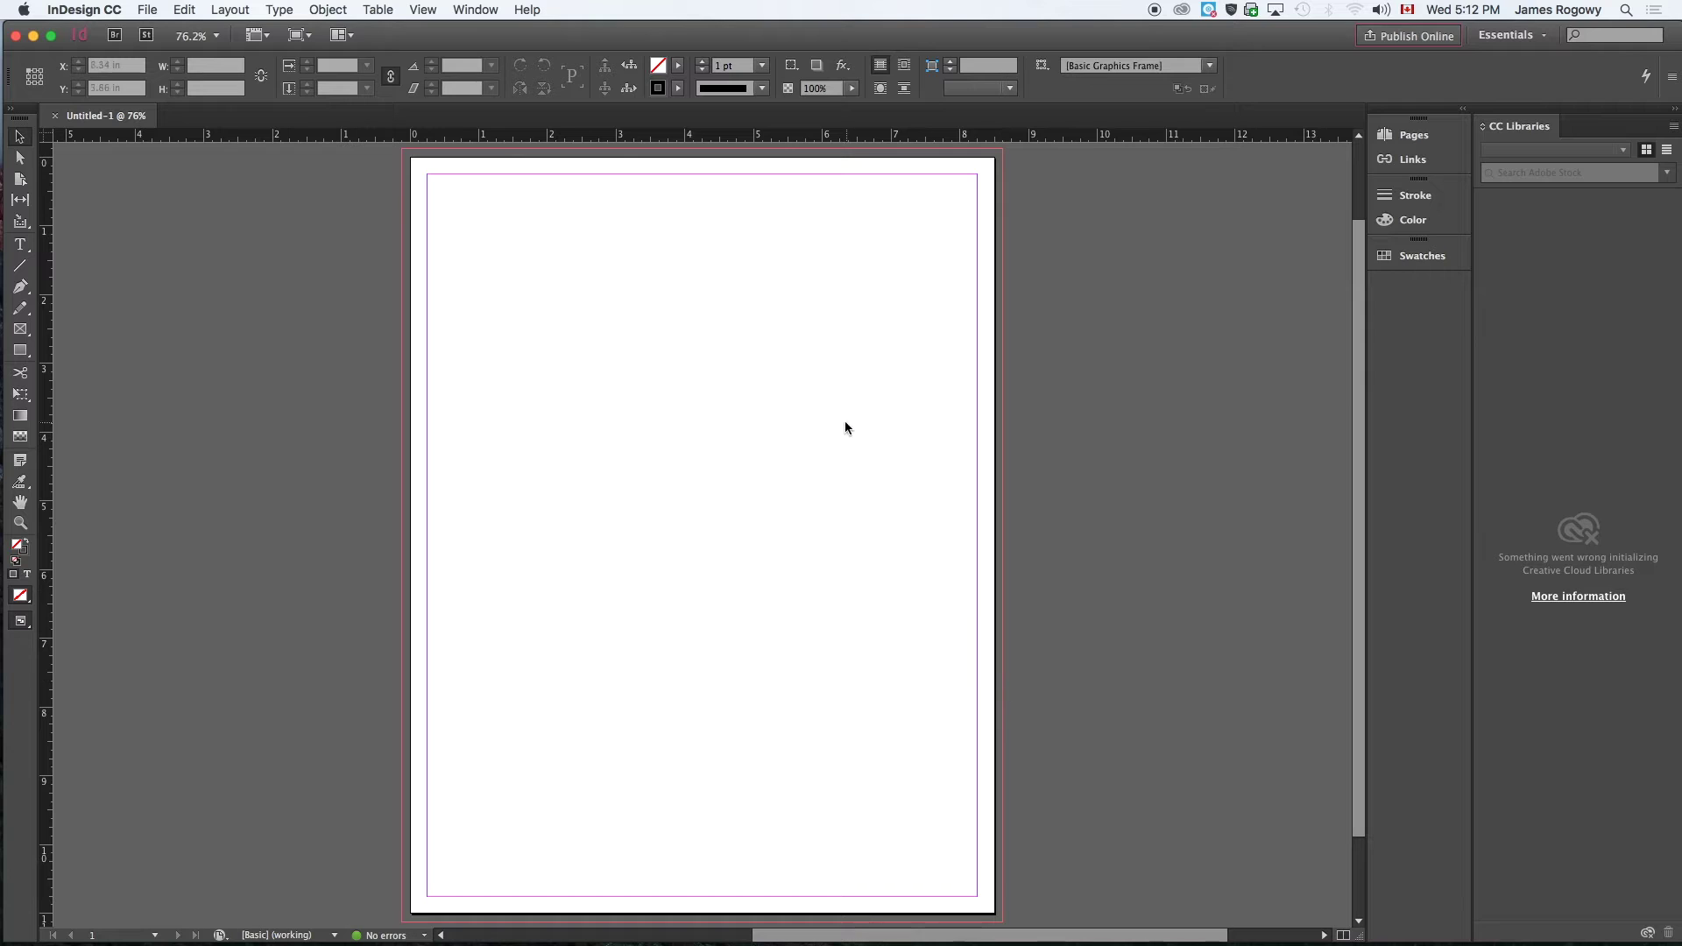
left_click(474, 10)
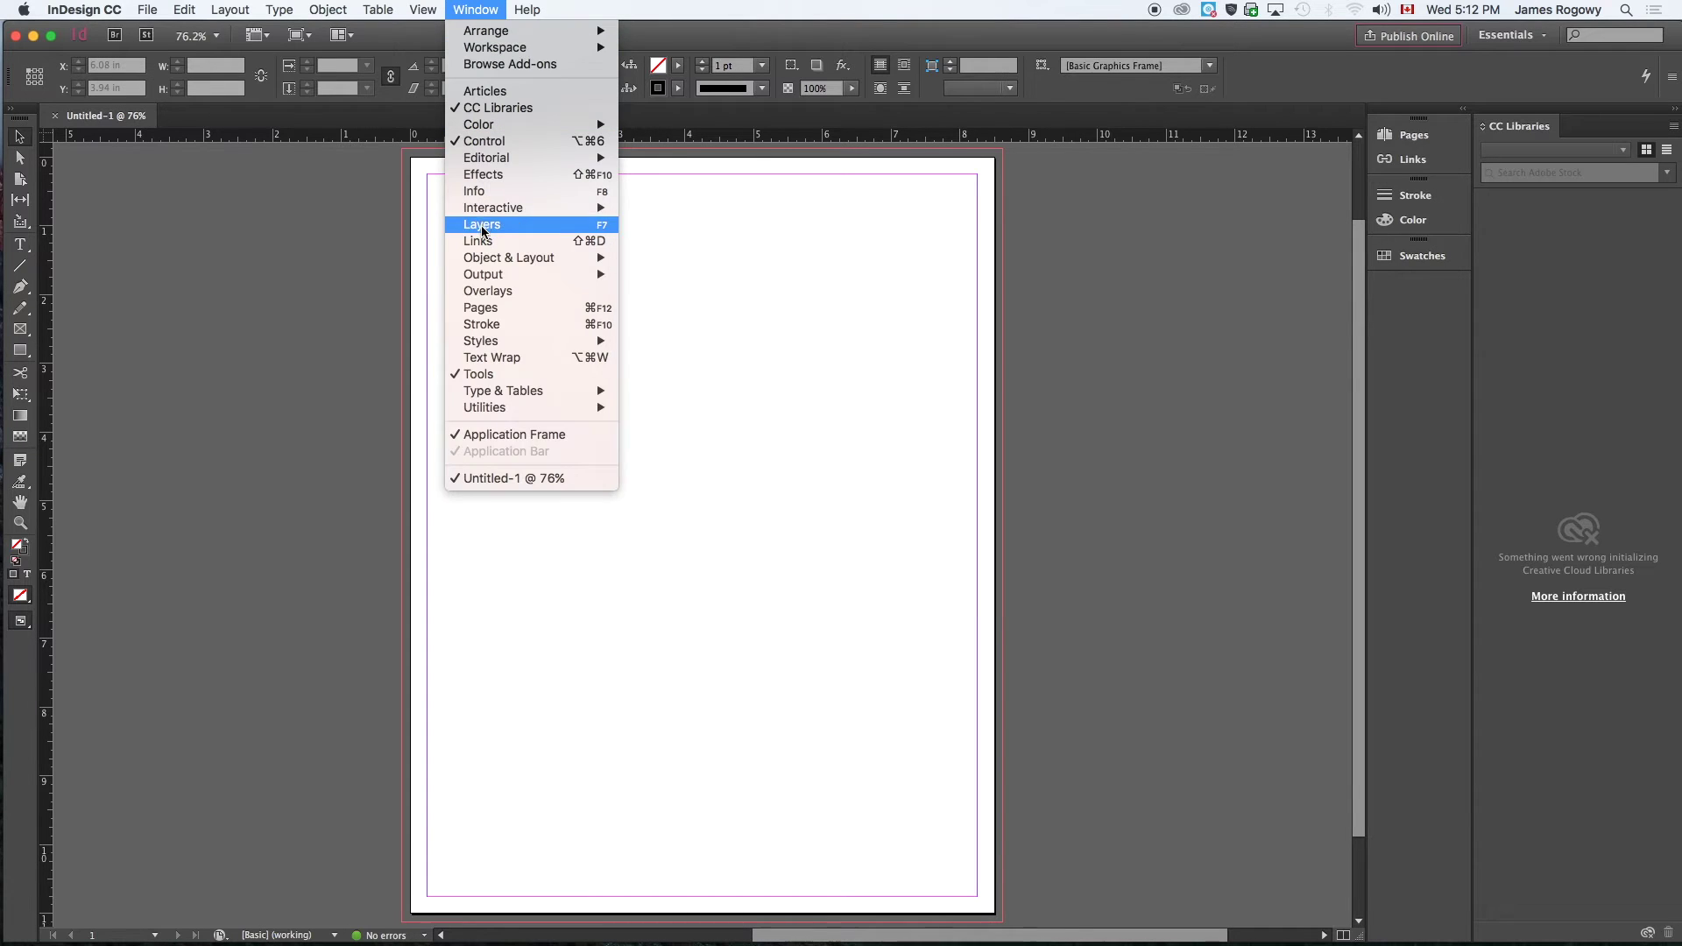
left_click(828, 295)
left_click_drag(649, 343, 1169, 426)
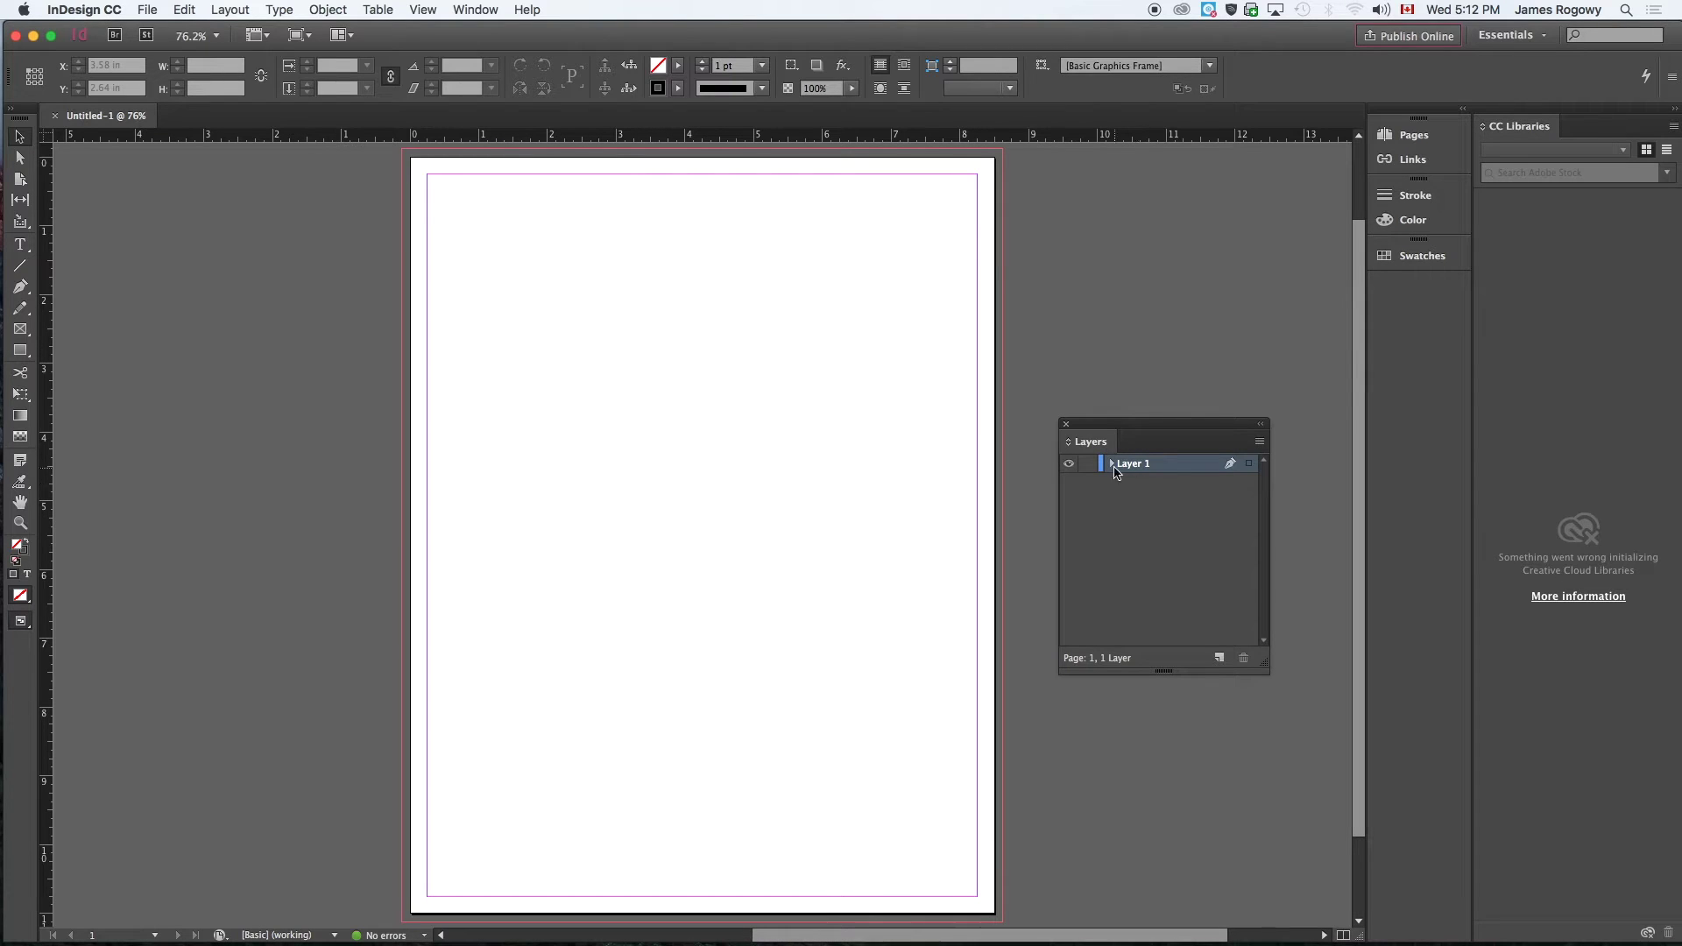
Rename Layer 1 as Background
double_click(1133, 464)
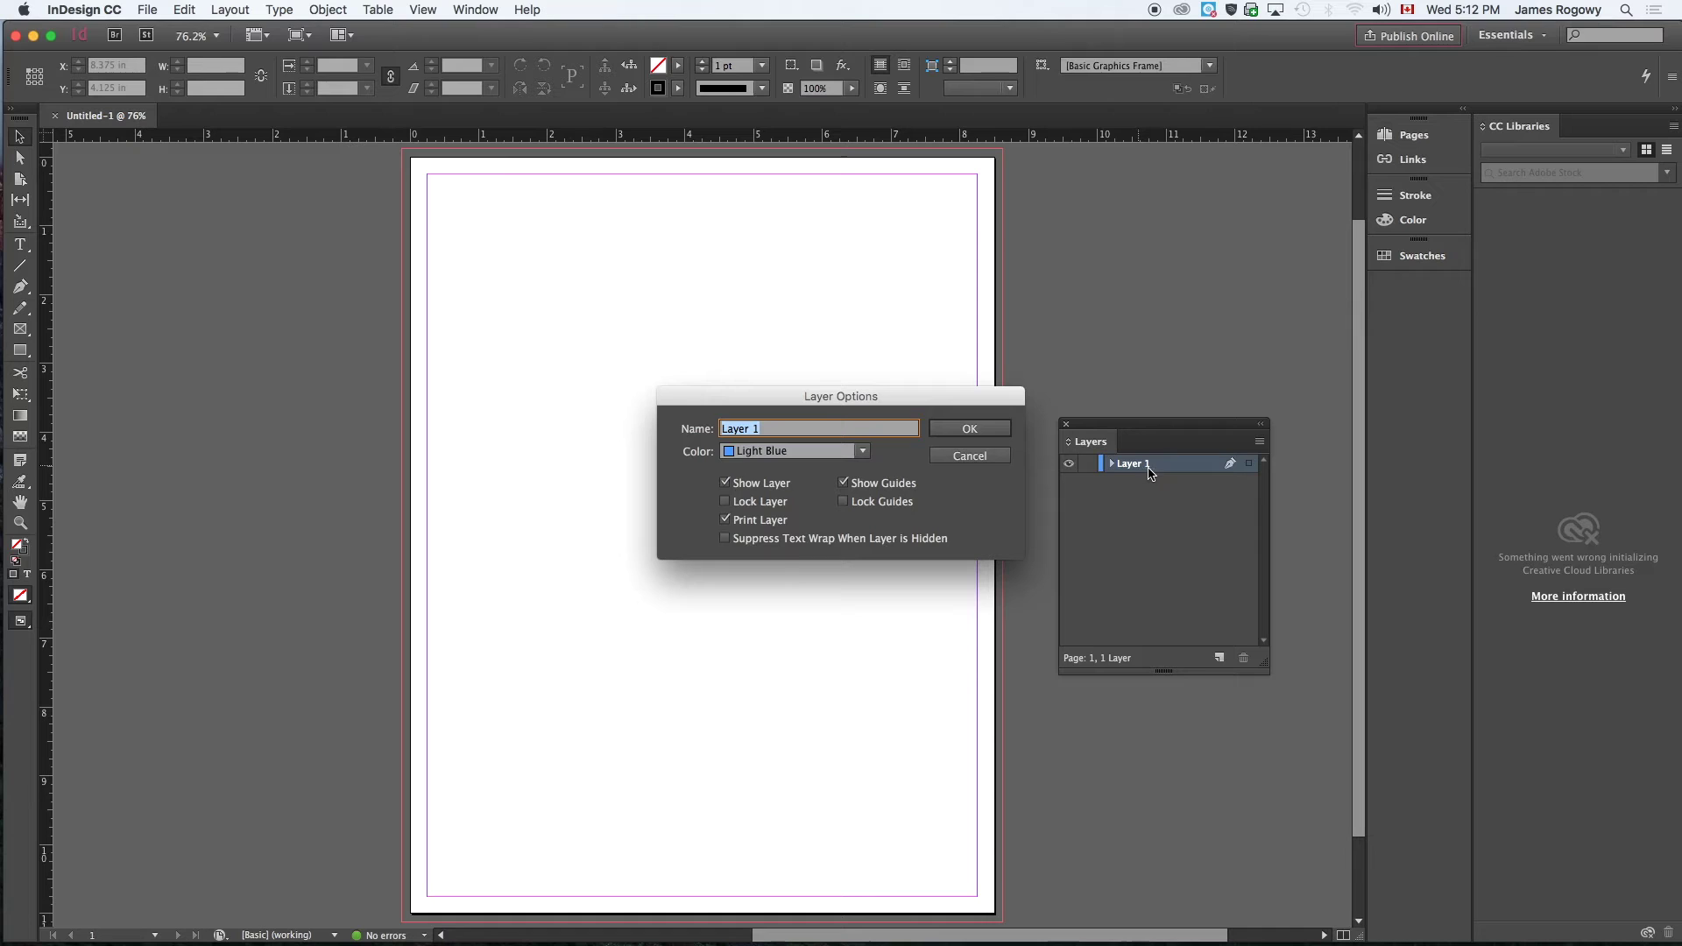
type("Background")
left_click(970, 428)
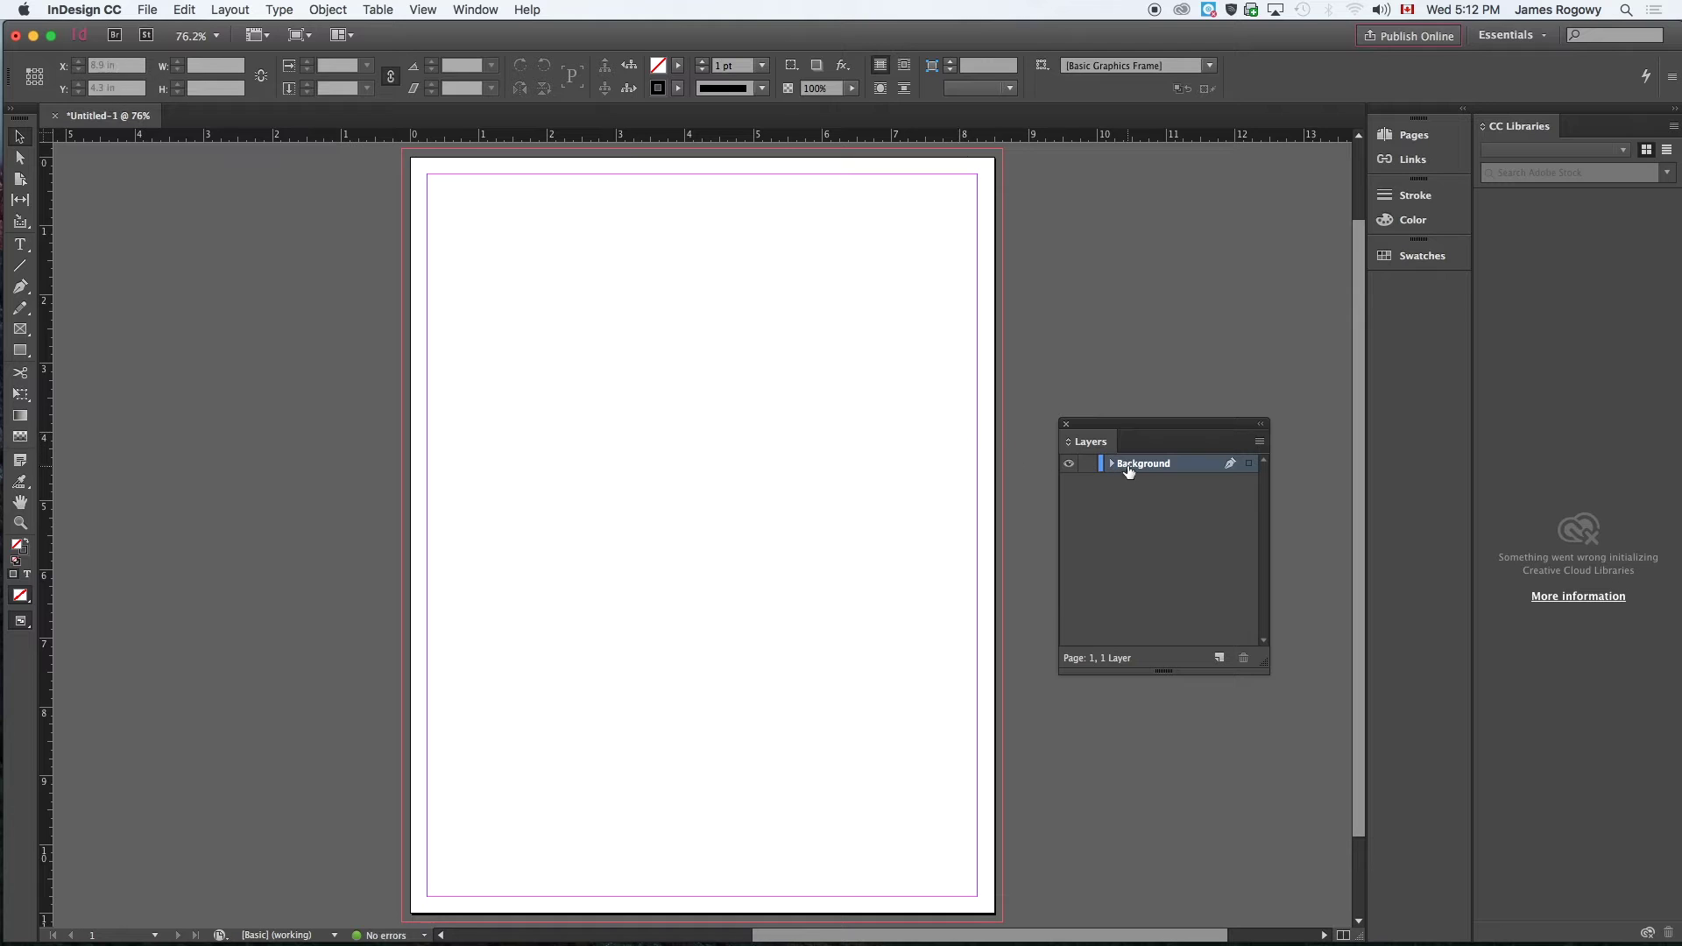
Place background.tif from the TRUMP TIME TUTORIAL Links folder at the page's upper-left bleed corner
left_click(151, 10)
left_click(141, 225)
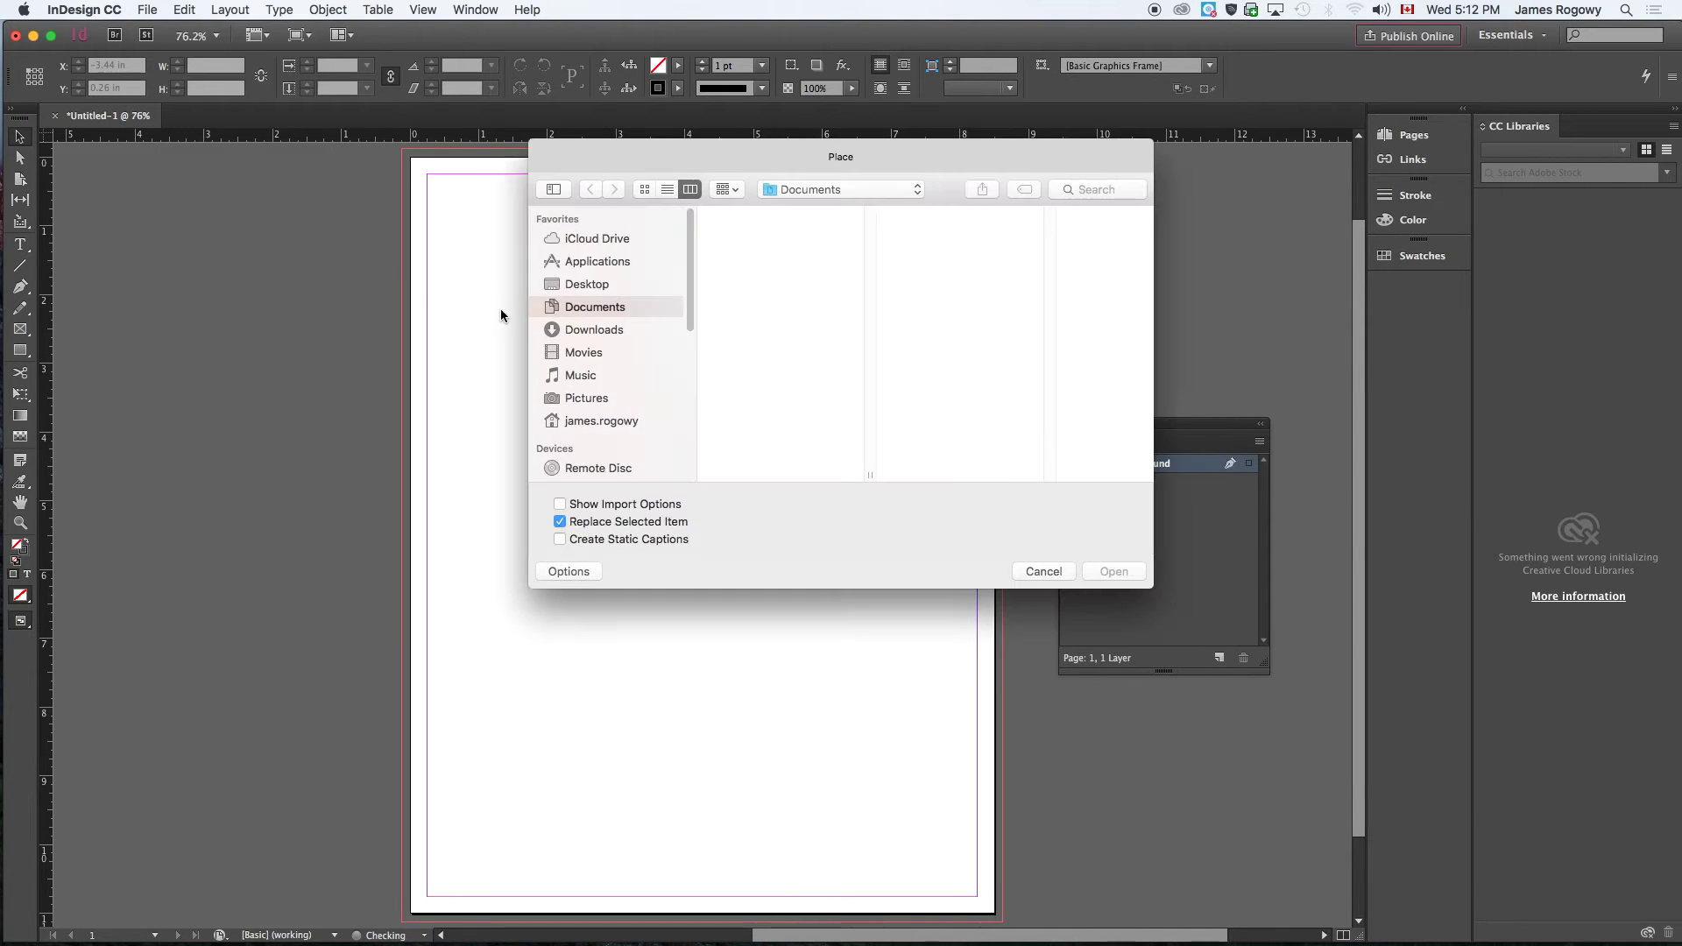
left_click(579, 287)
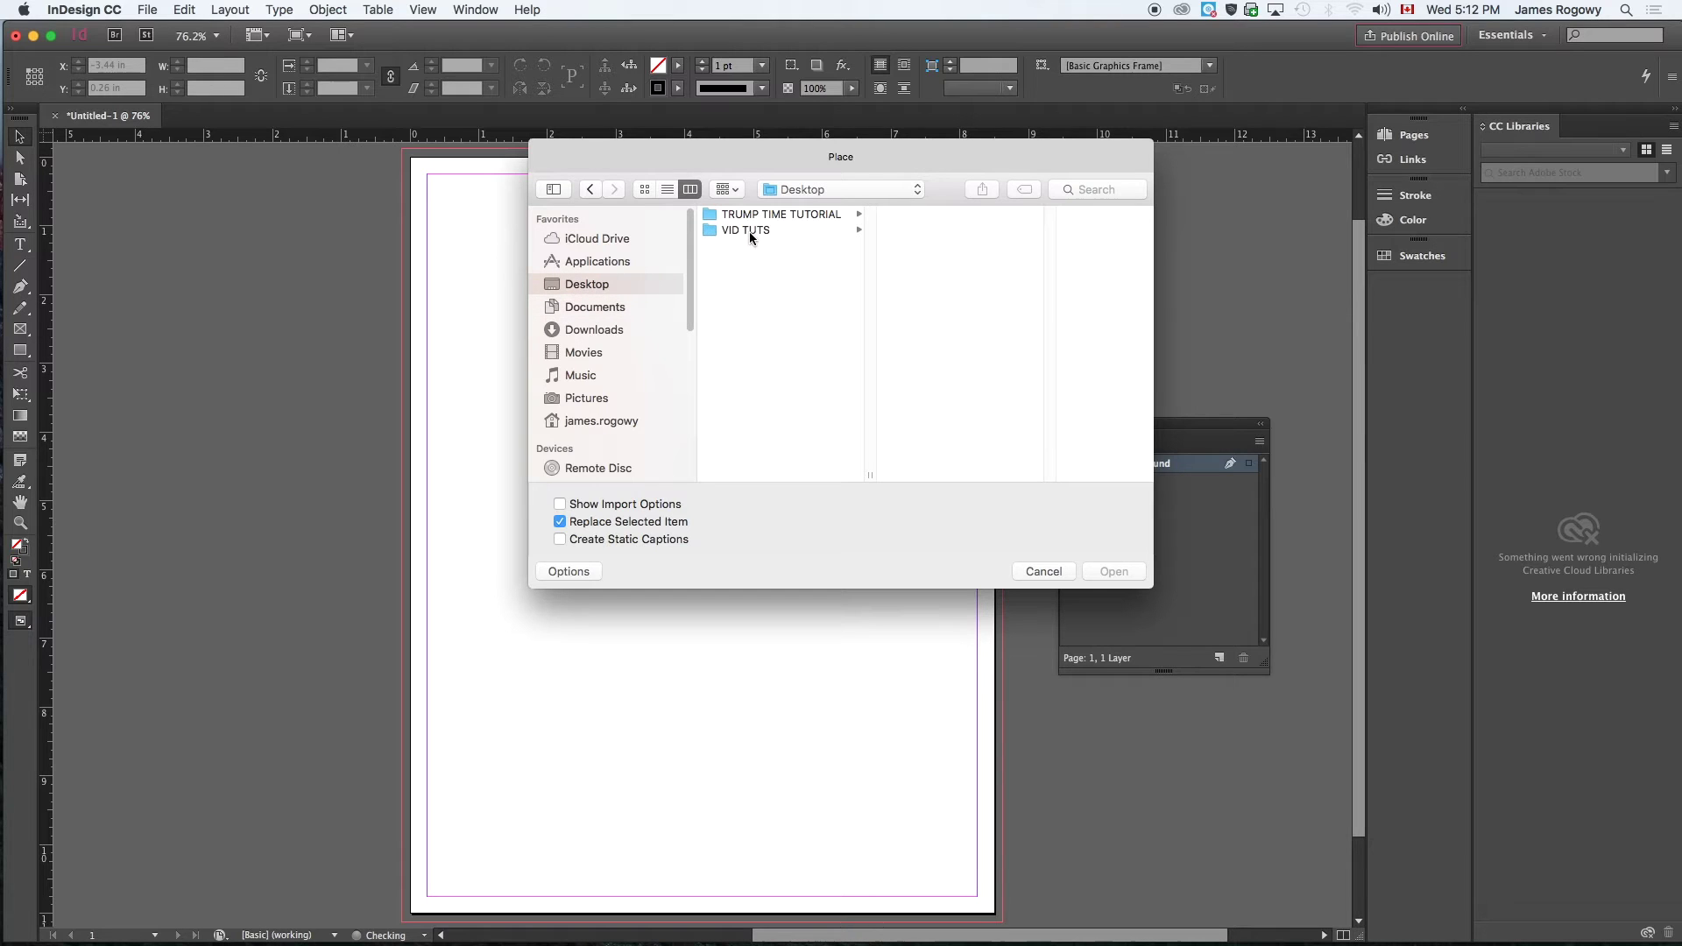
left_click(755, 215)
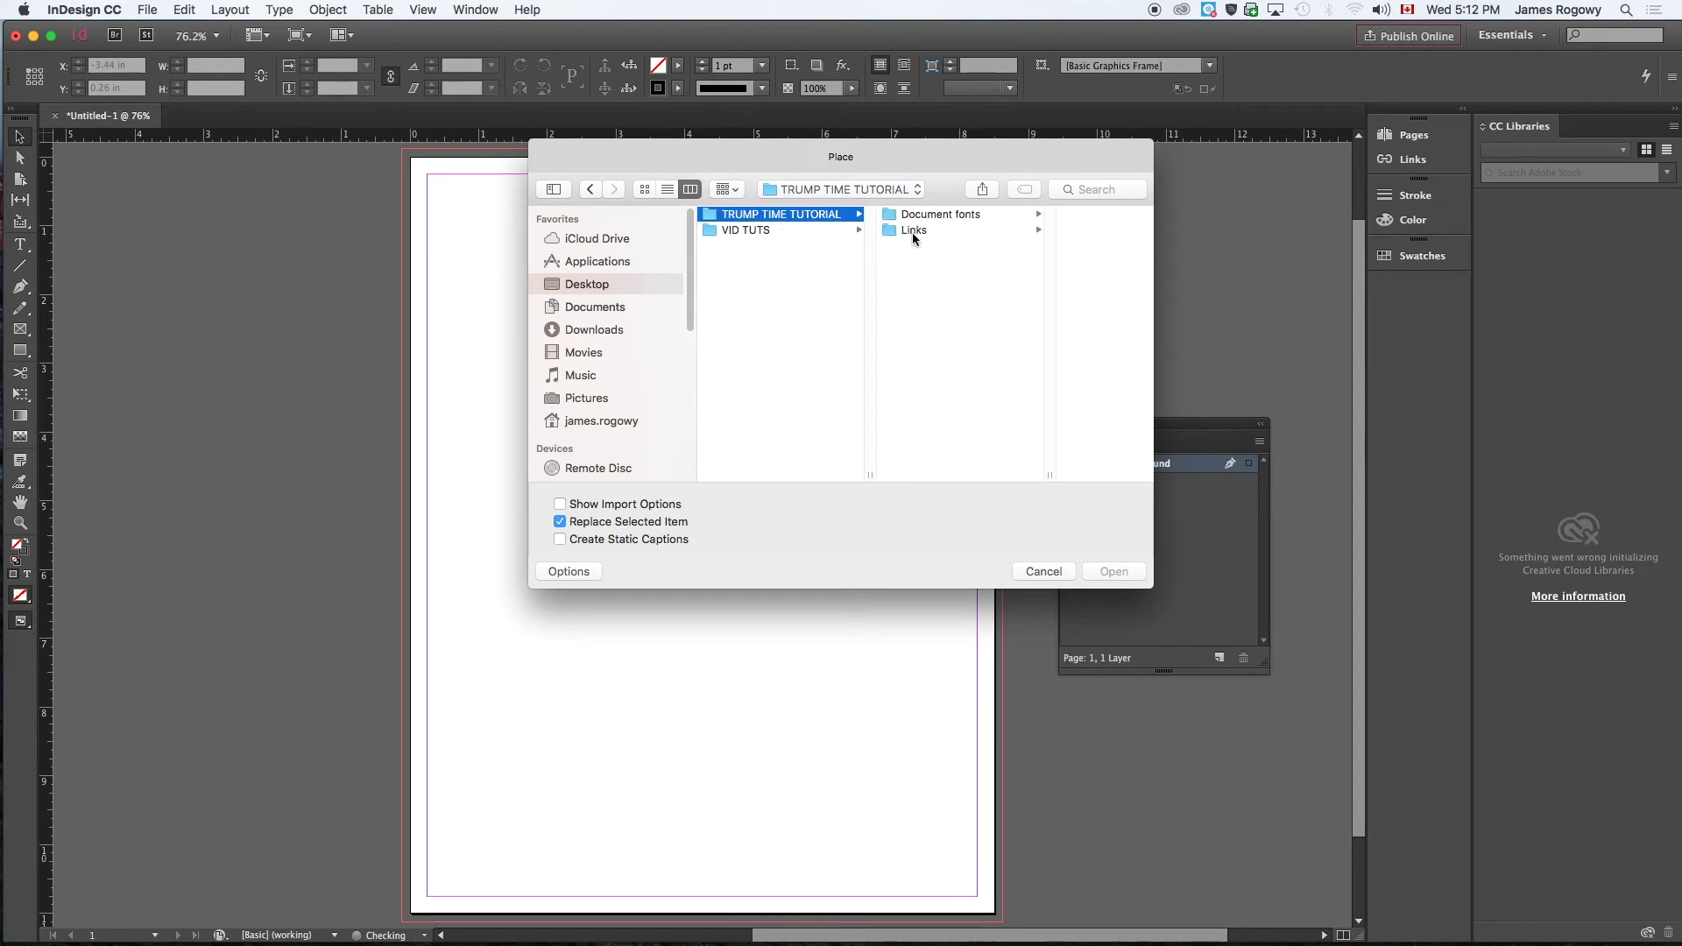
left_click(914, 229)
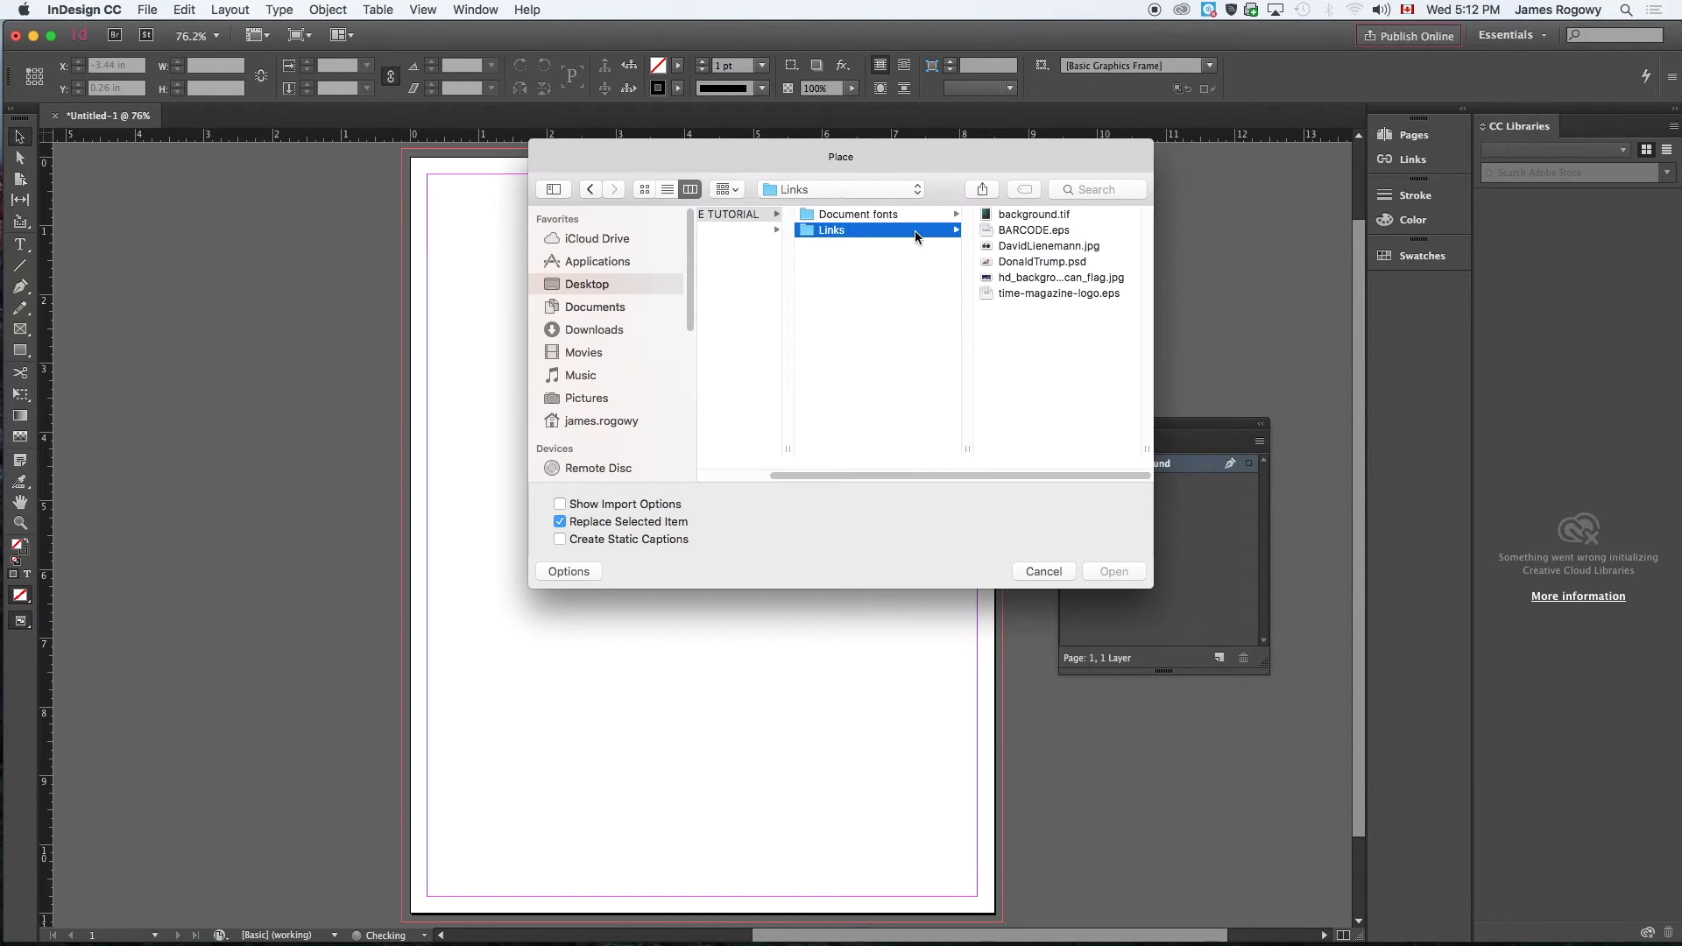
left_click(1016, 219)
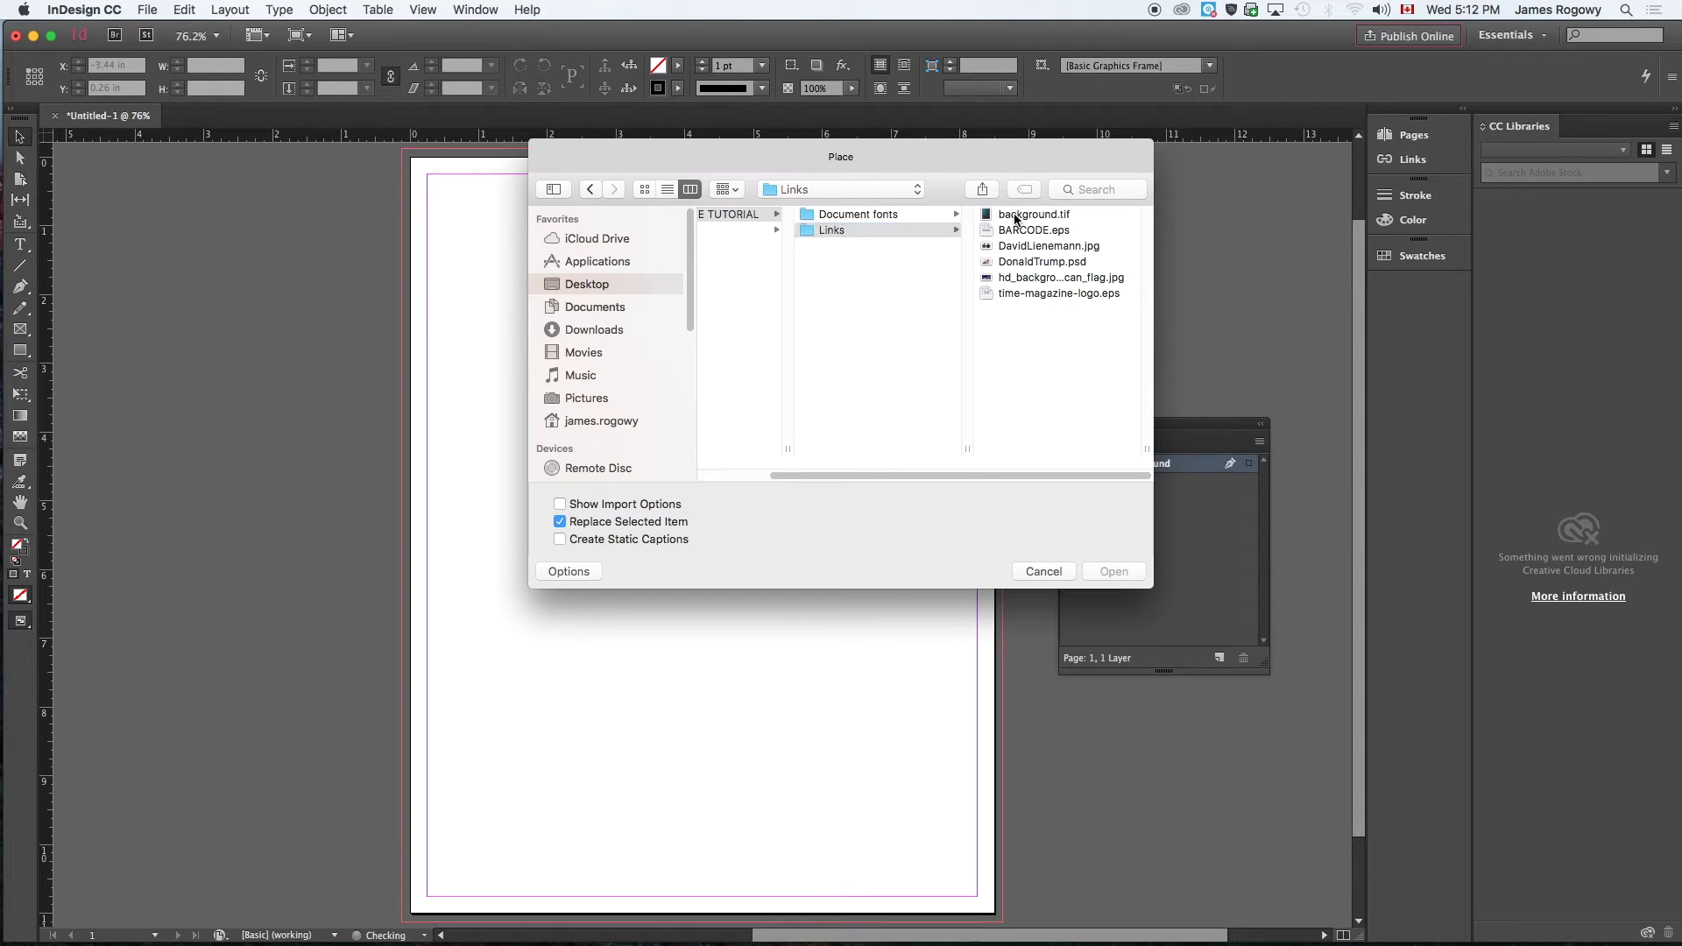
left_click(1115, 571)
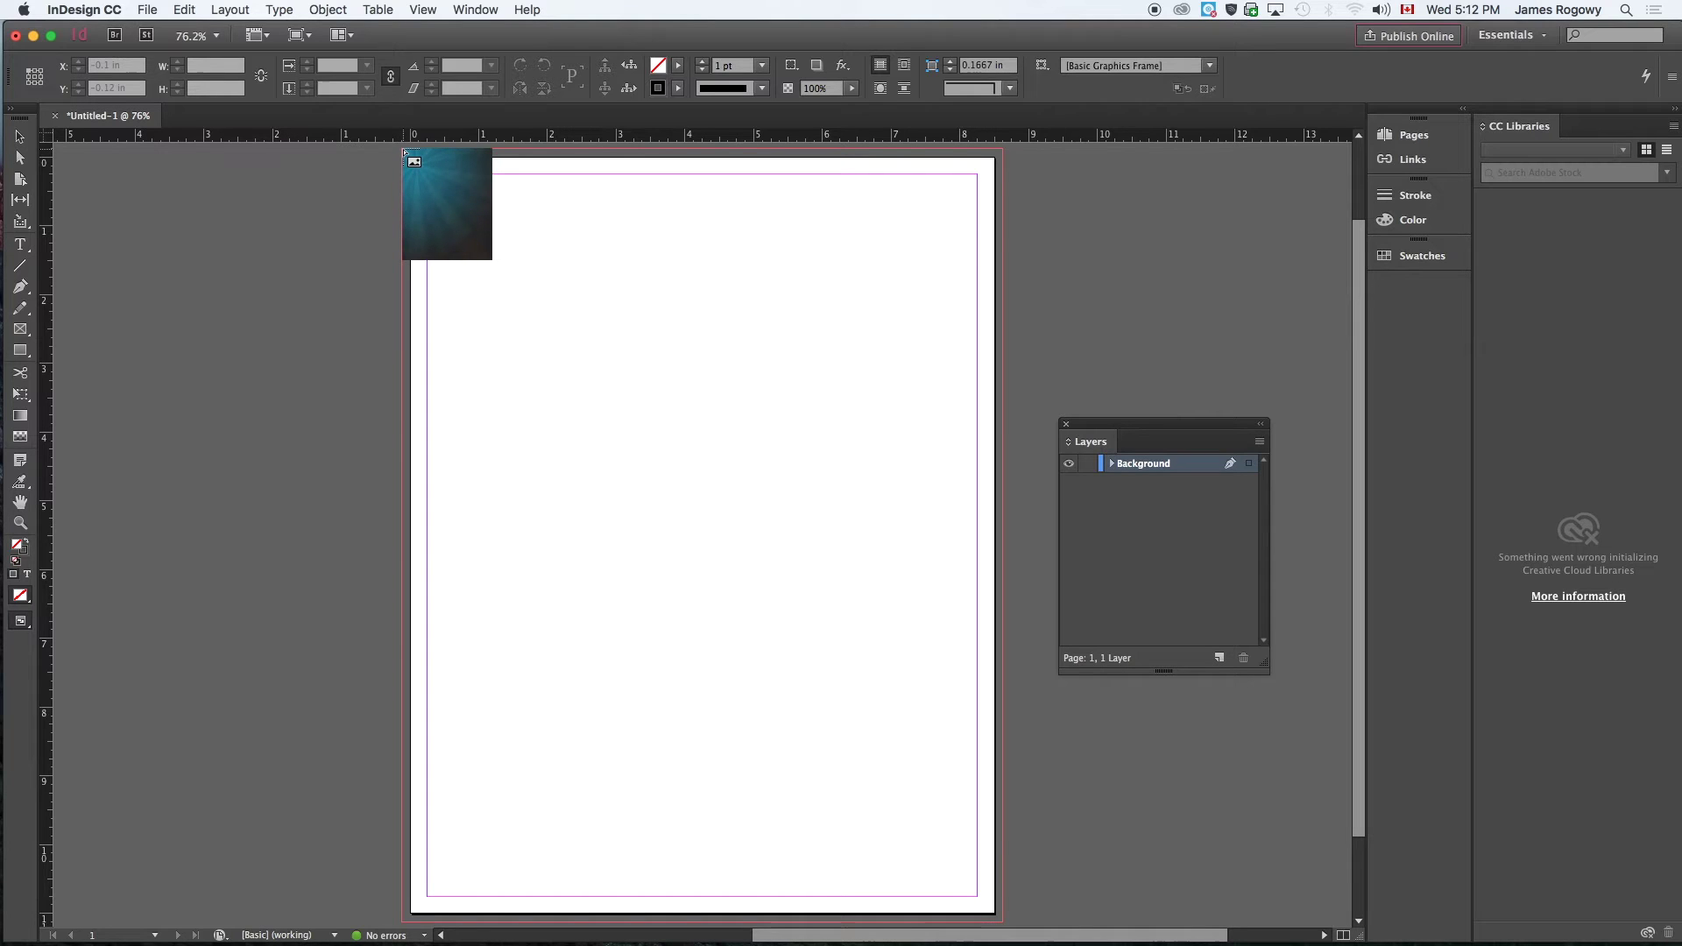
left_click(403, 151)
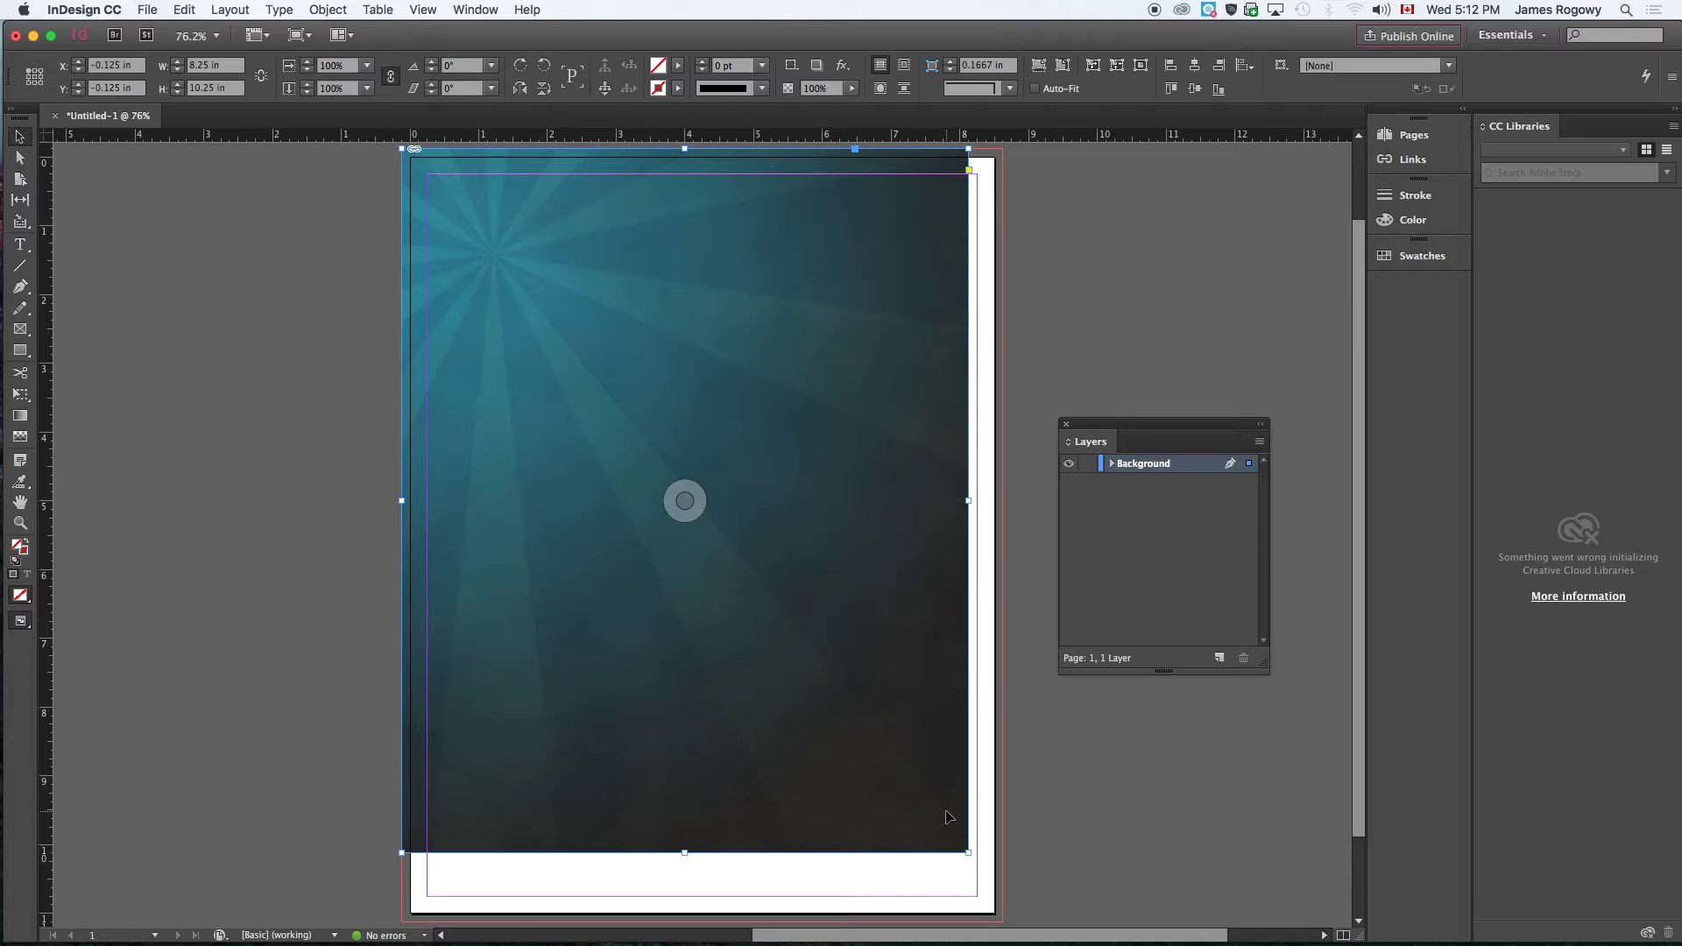
Extend the background image's frame to the bleed edges, 8.75 by 11.25 in, and fill the frame proportionally
left_click_drag(968, 852, 1047, 916)
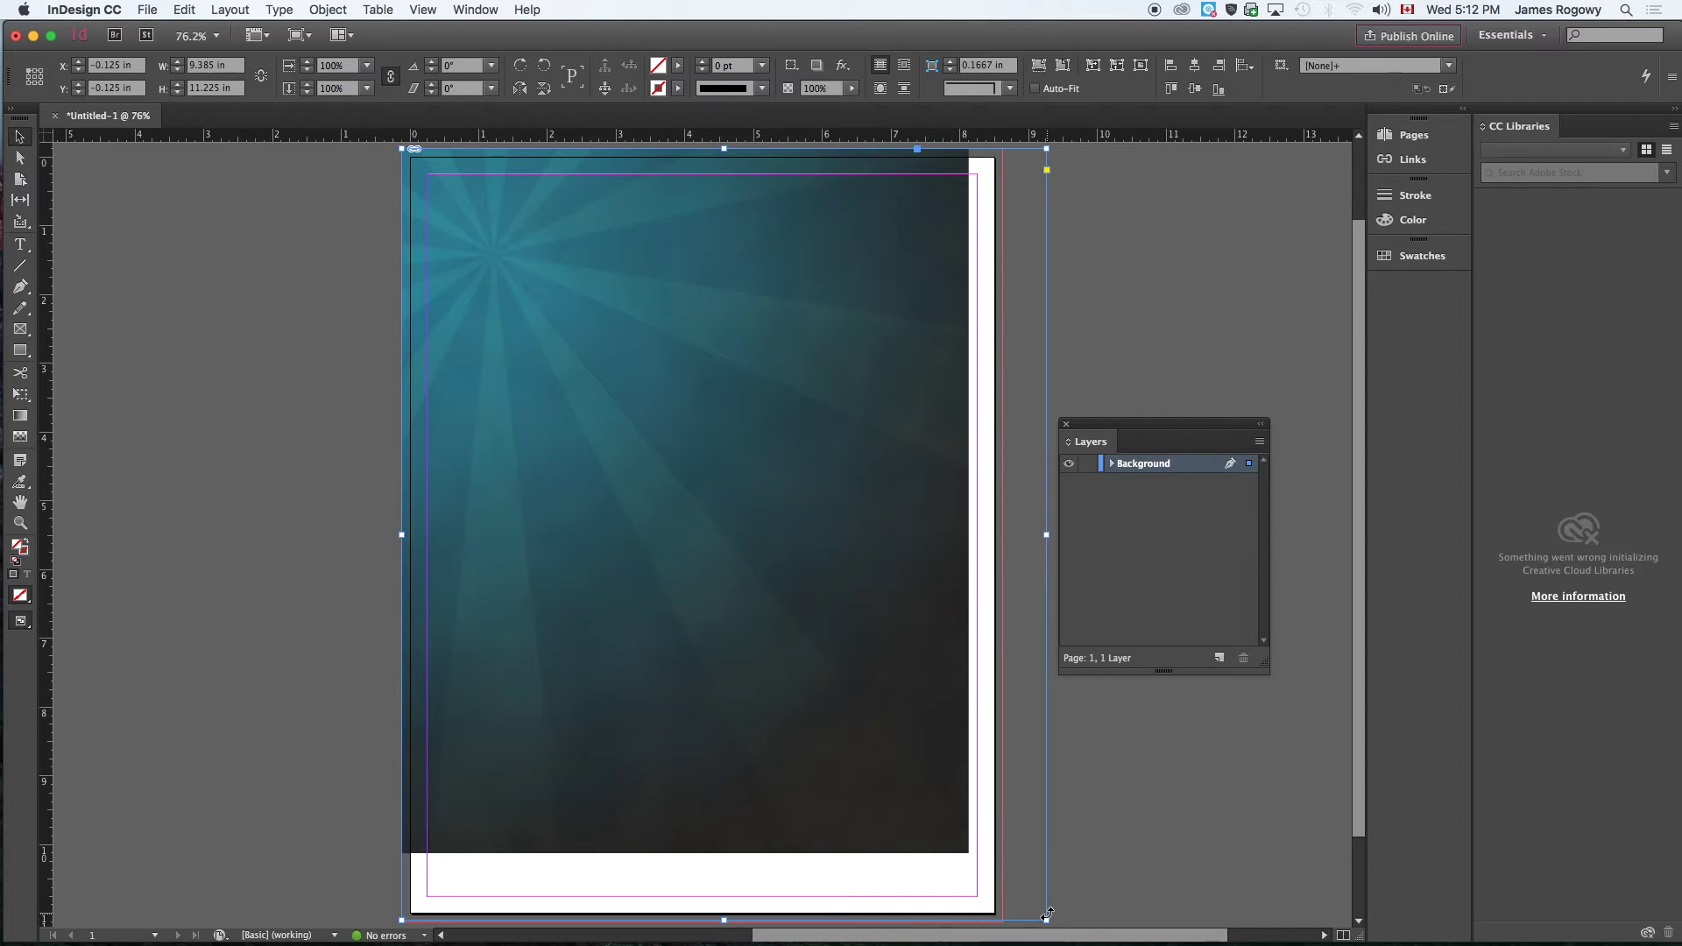
key("super+z")
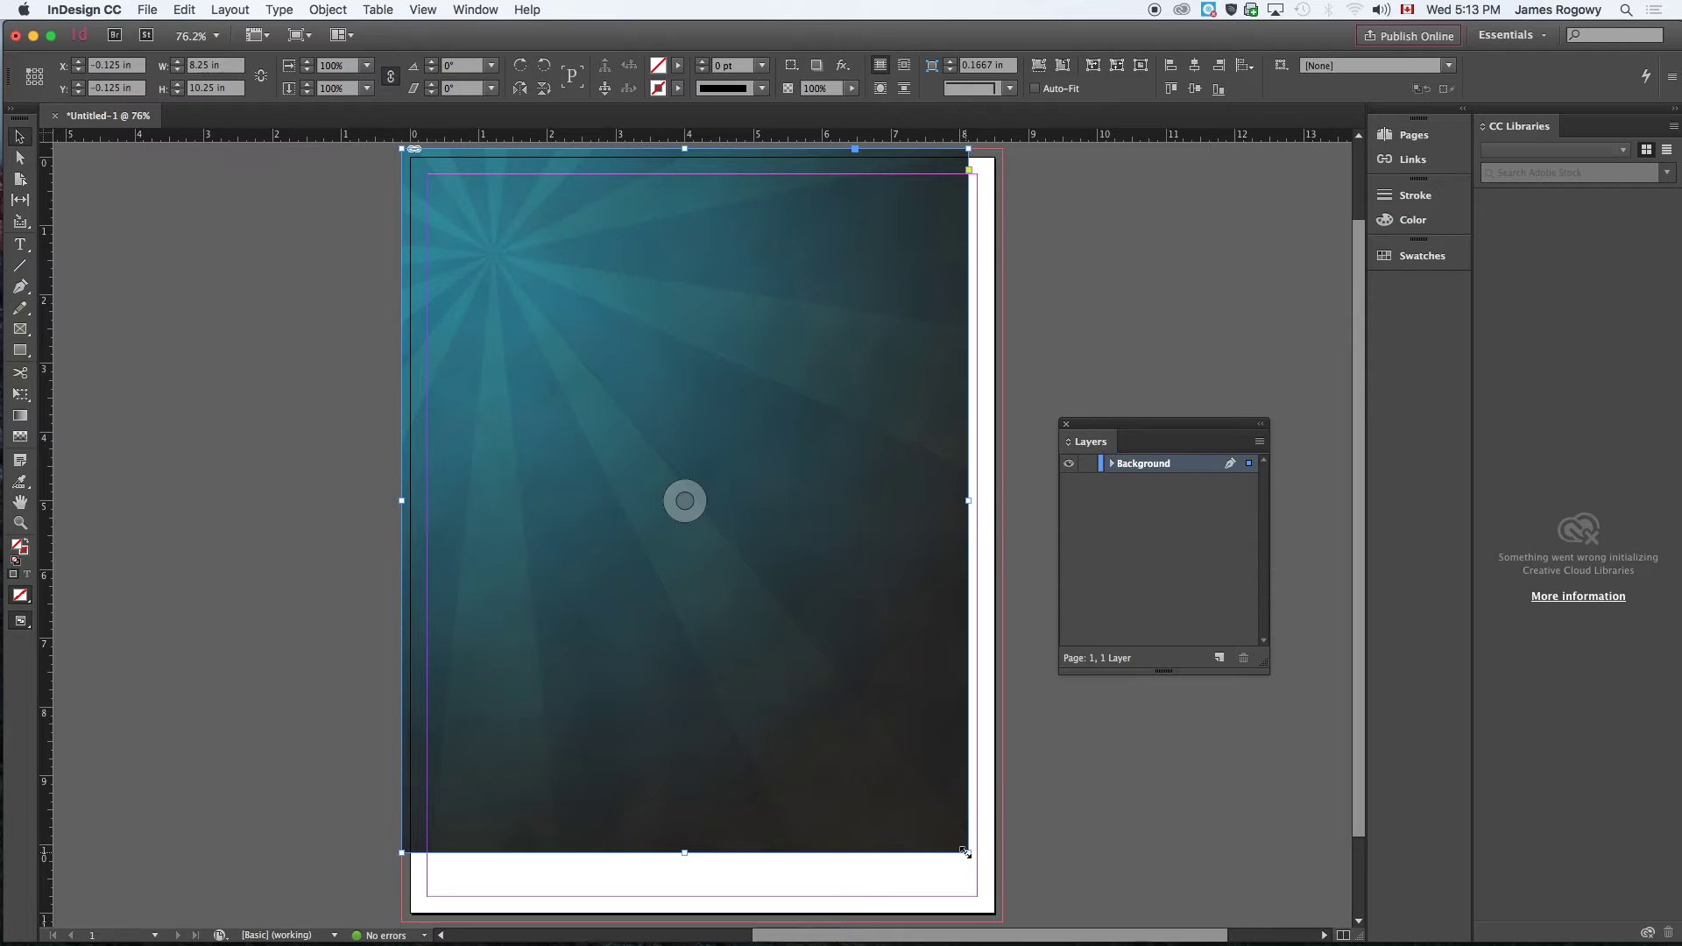
left_click_drag(968, 852, 1002, 921)
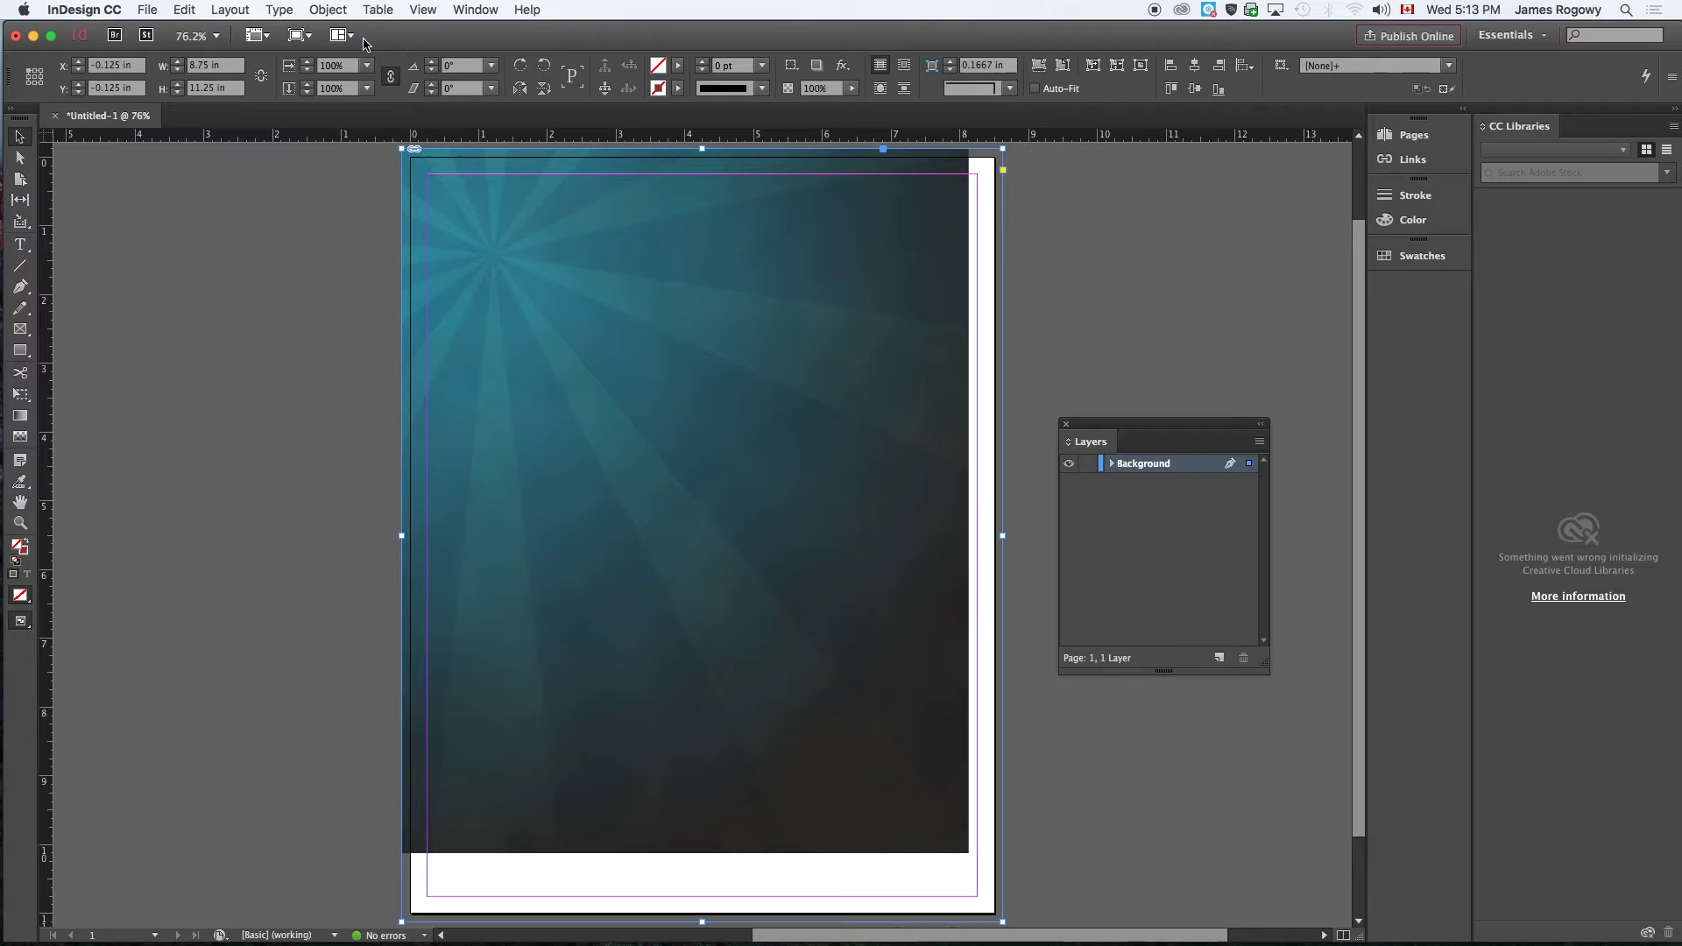
left_click(327, 9)
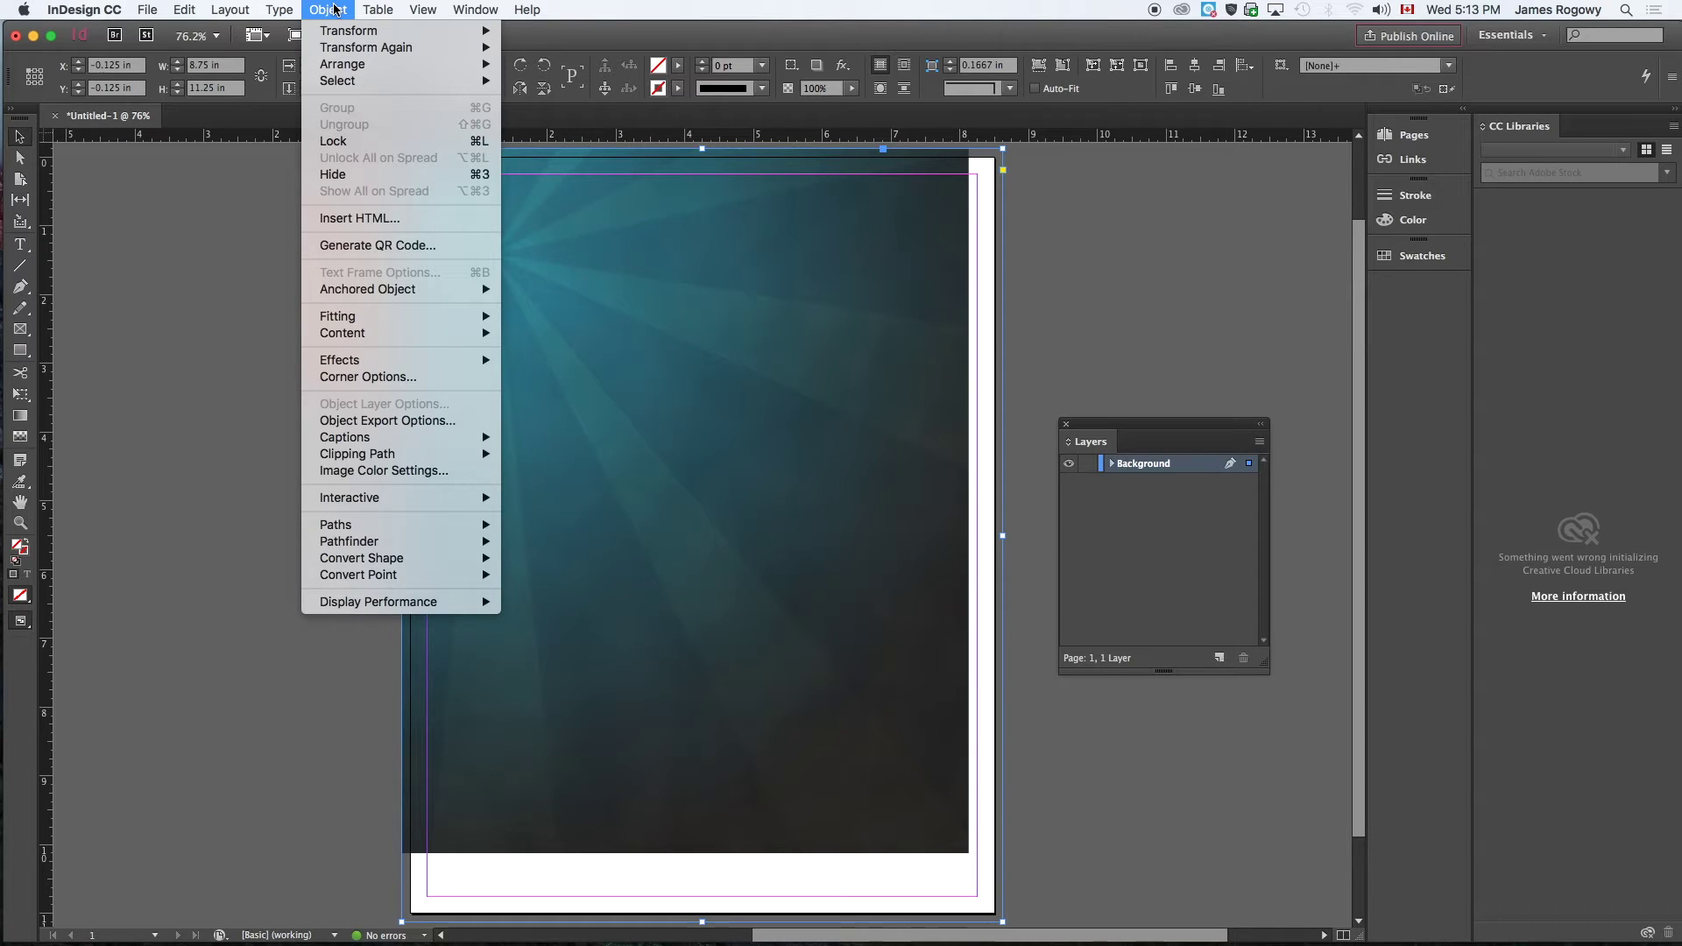
mouse_move(379, 319)
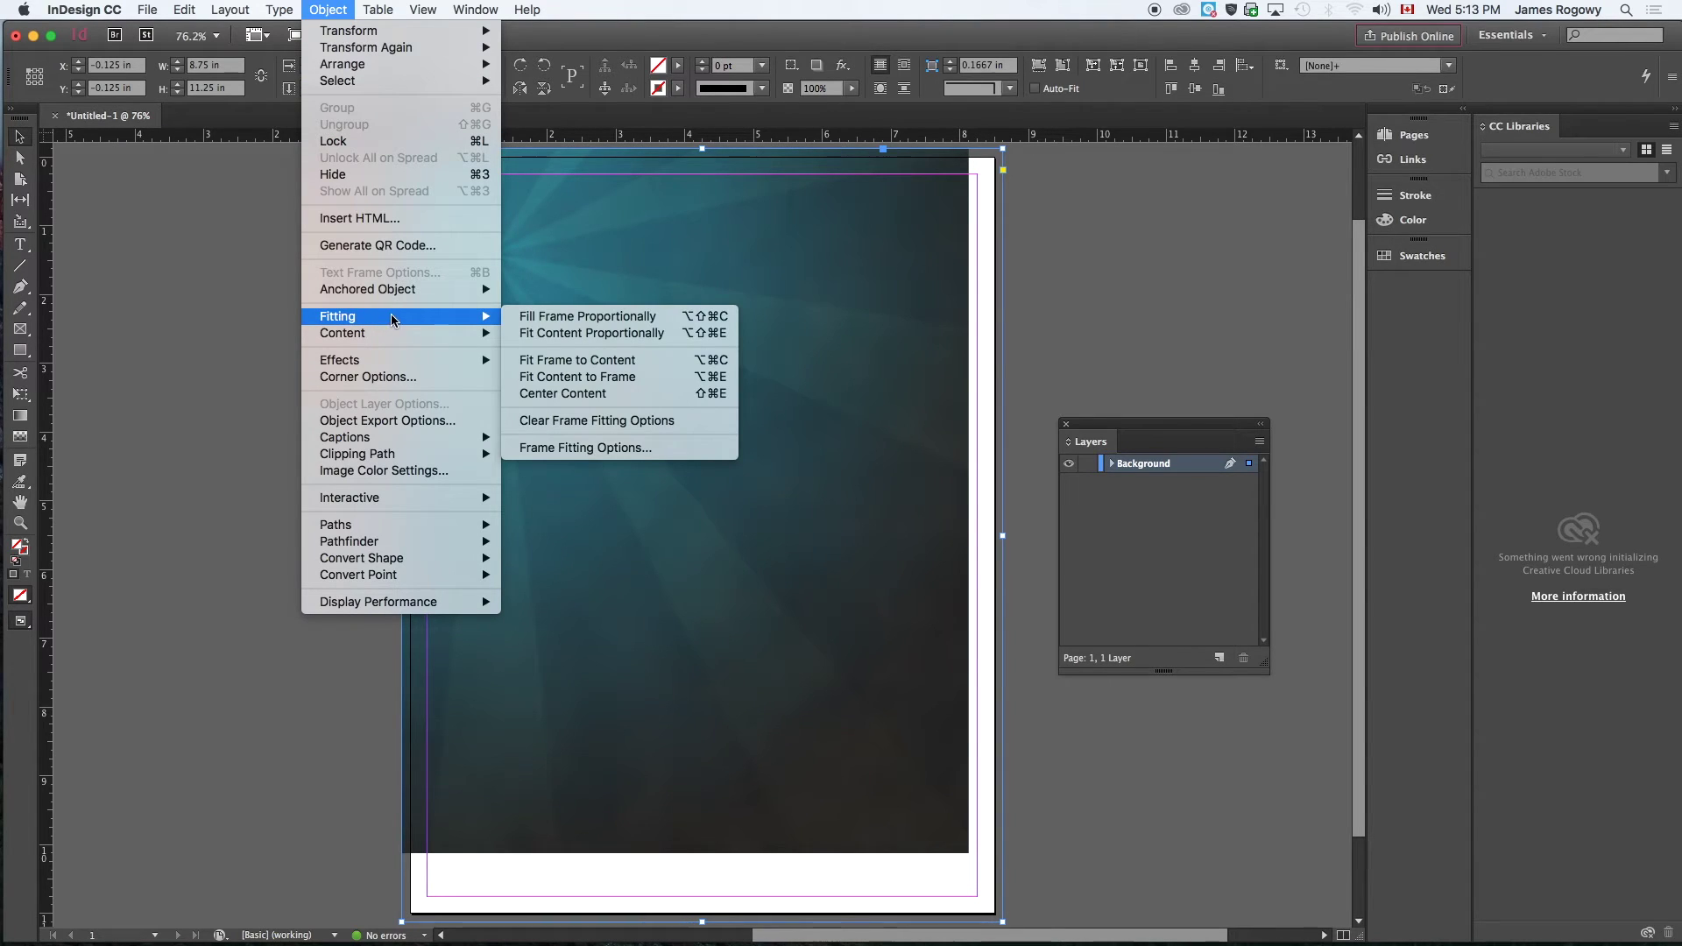
left_click(574, 320)
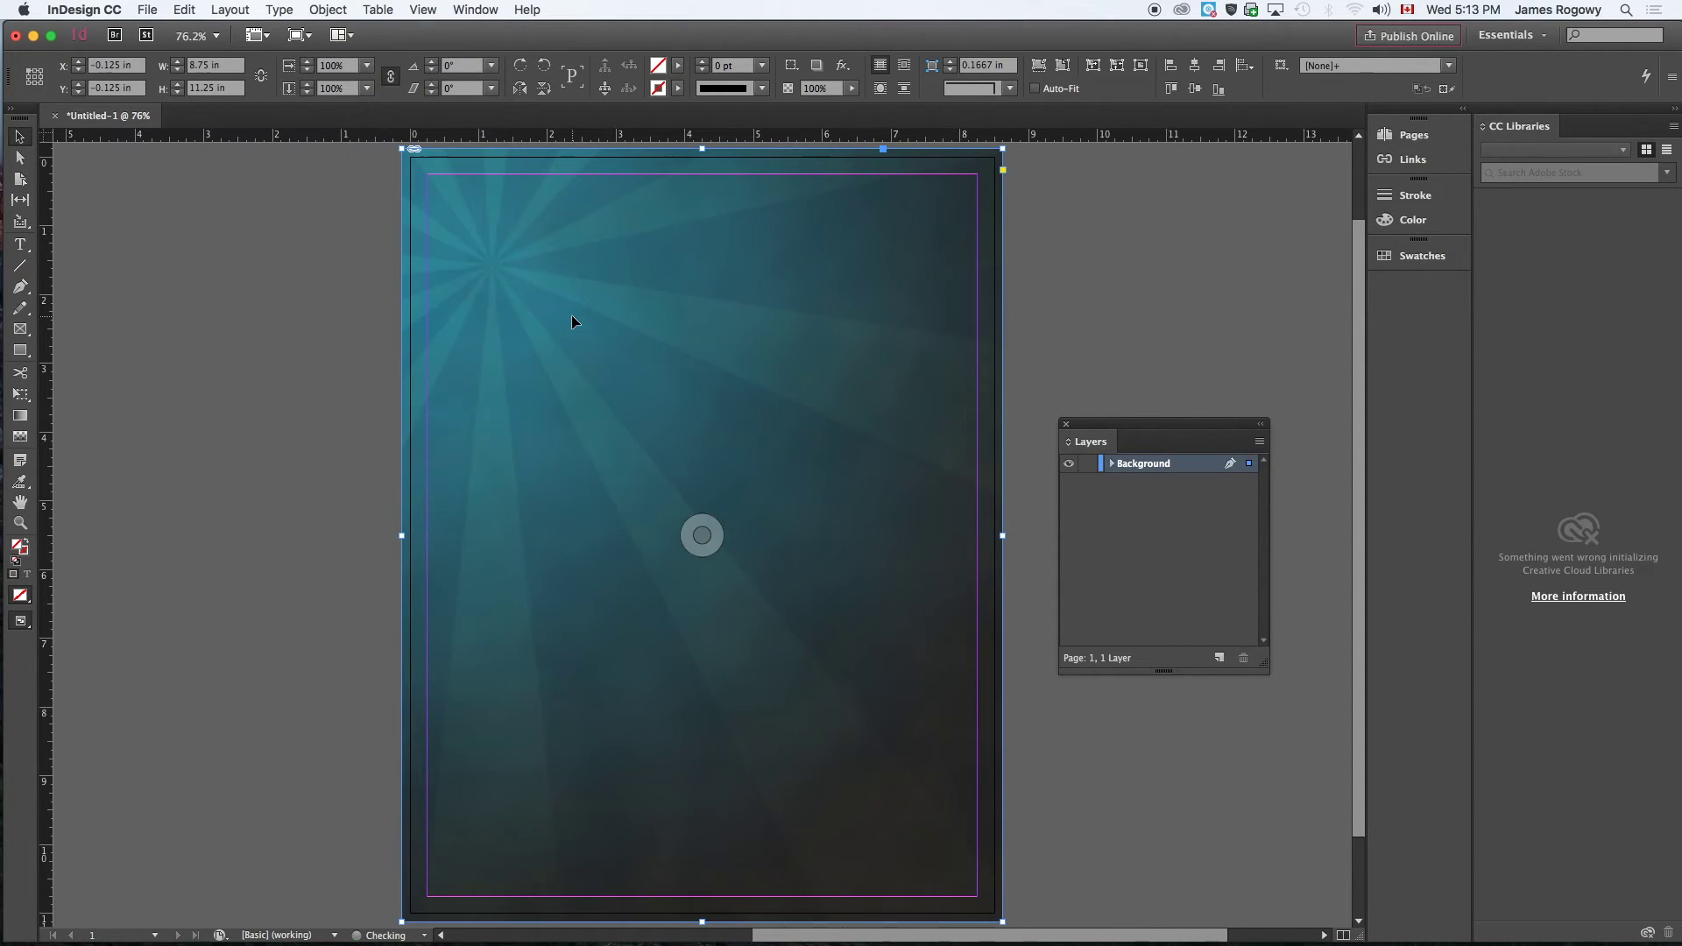
left_click(224, 315)
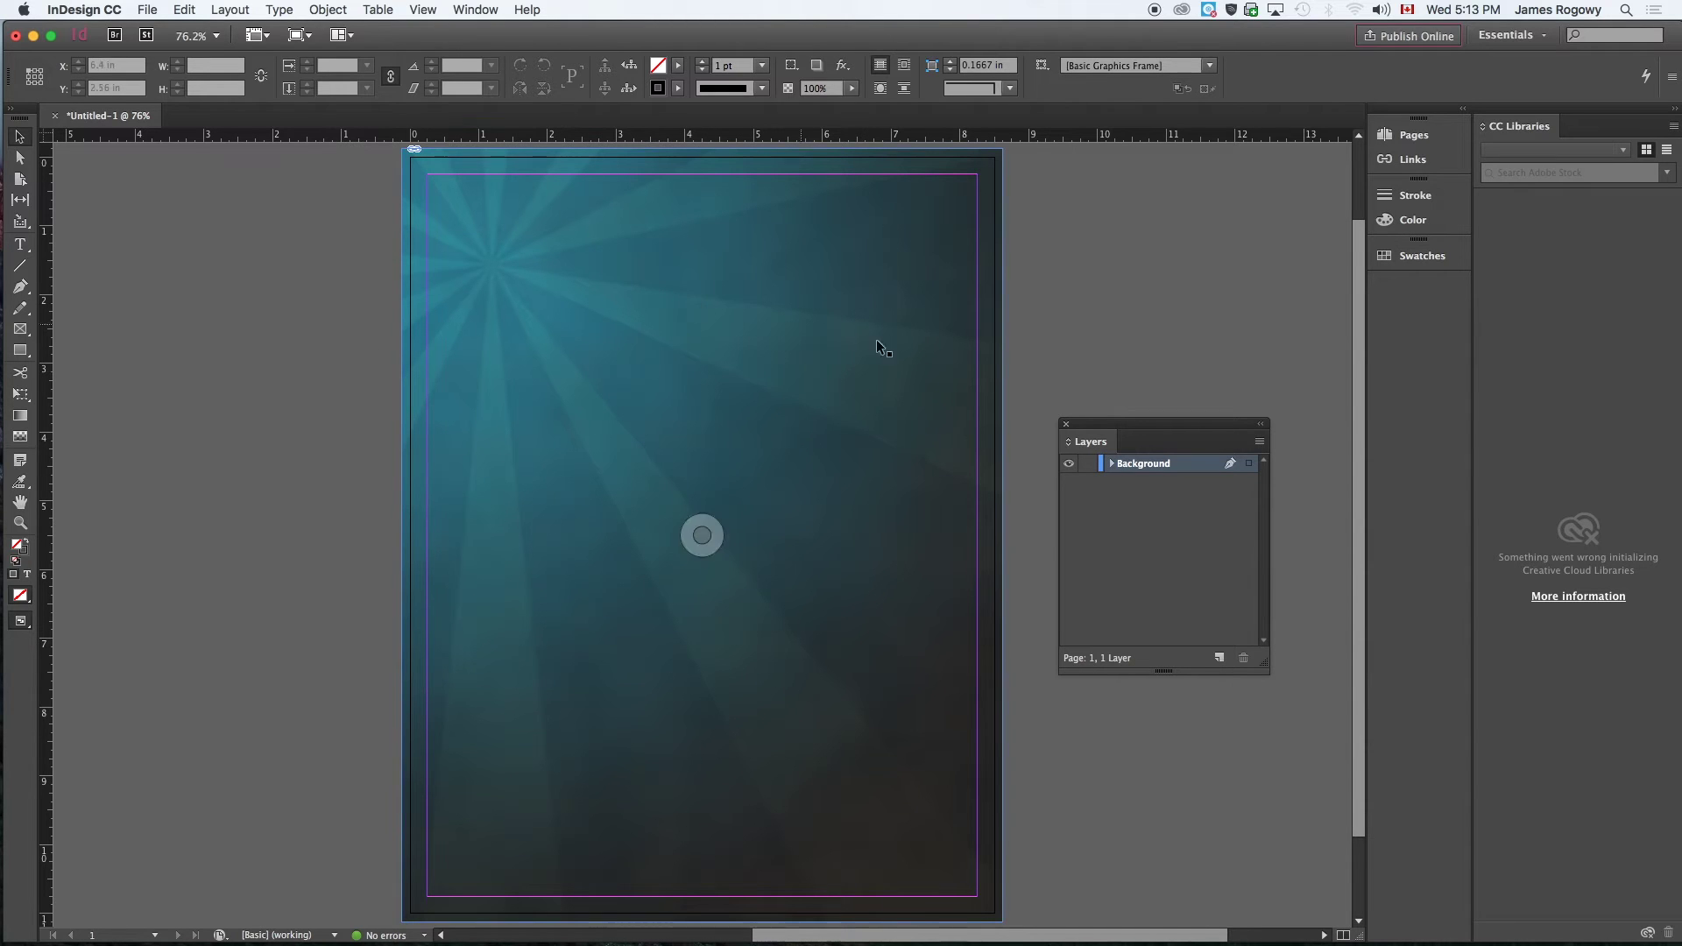
Lock the Background layer and add a new layer named Blend above it
left_click(1088, 464)
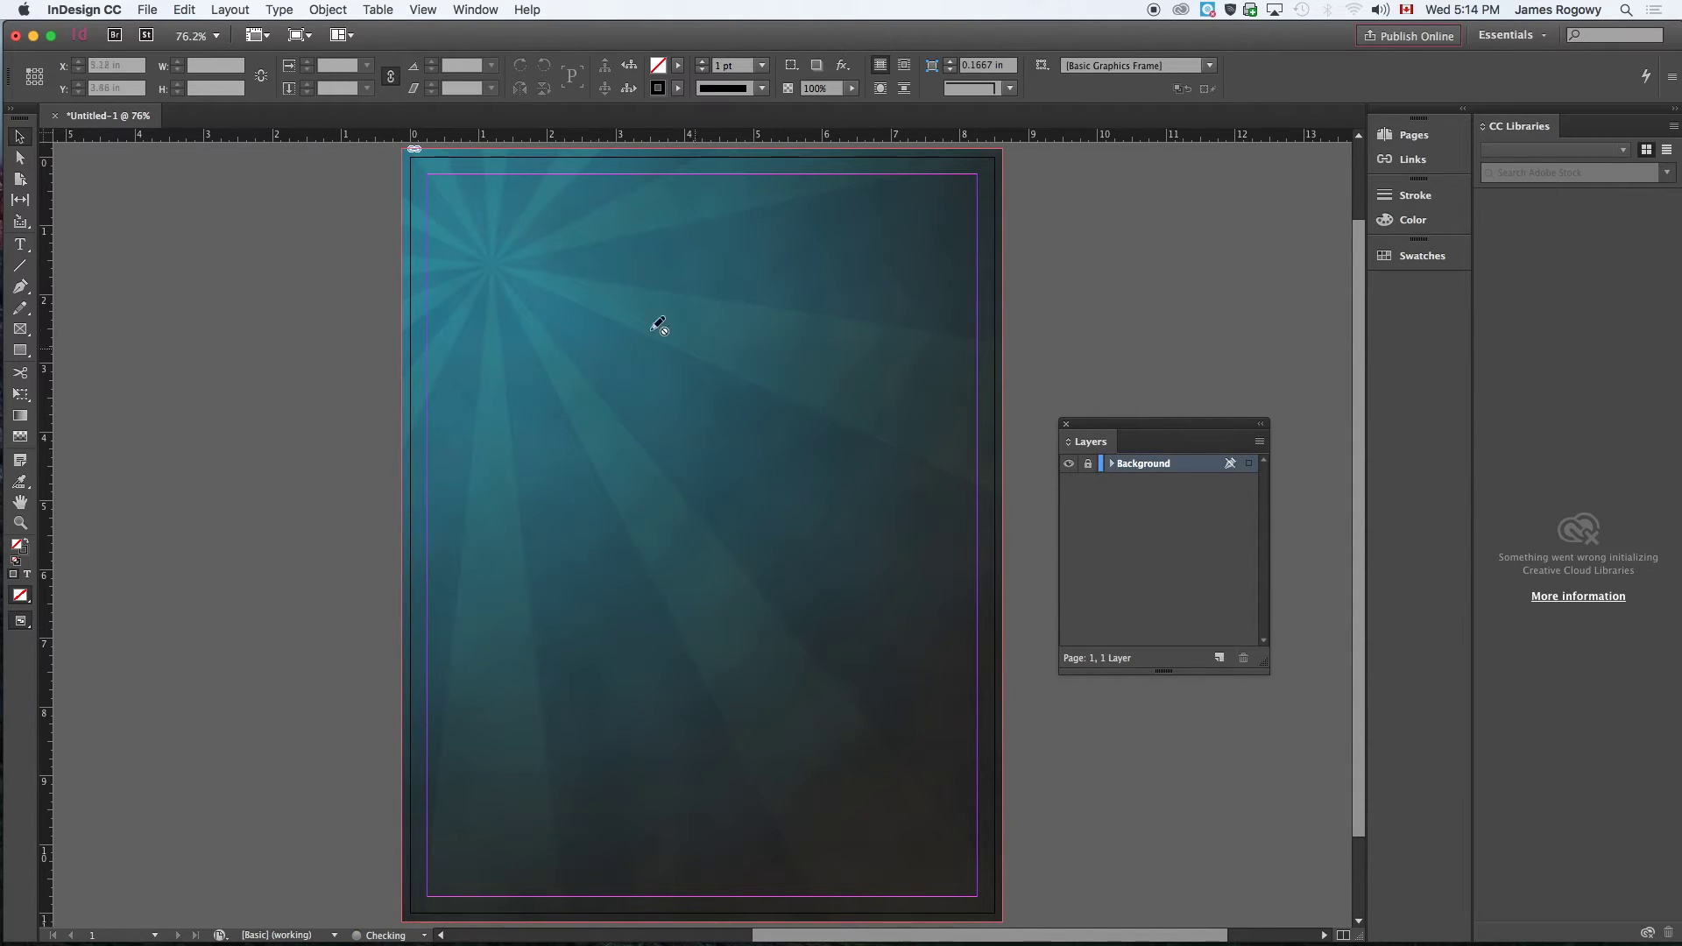
left_click(1220, 658)
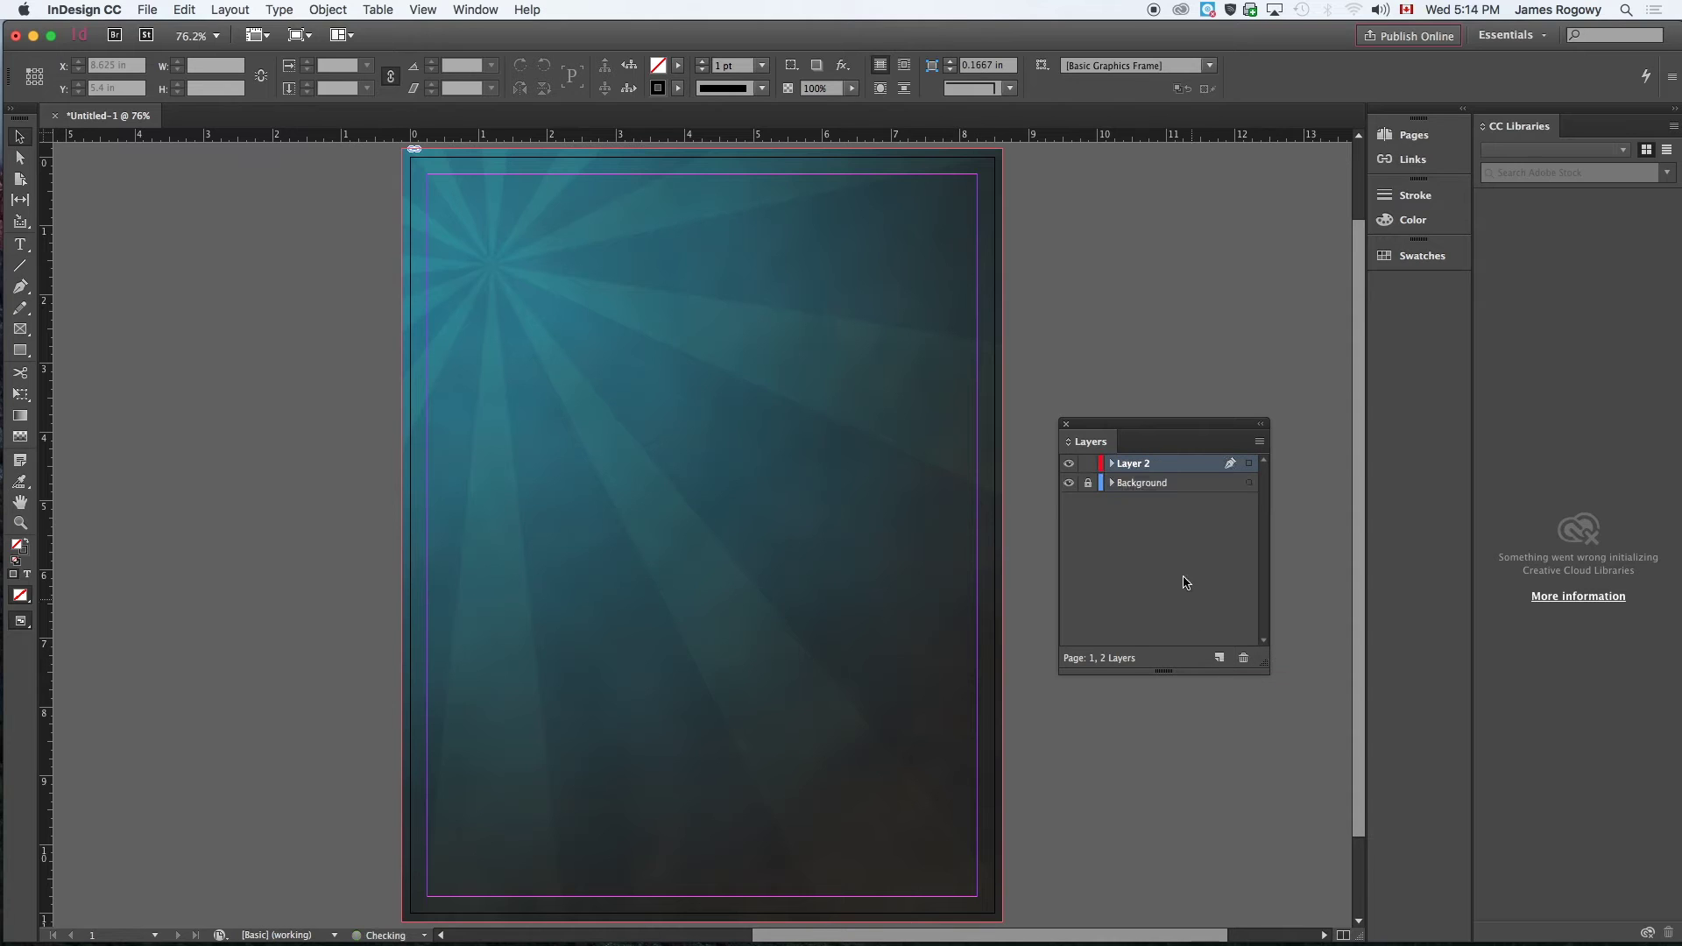
double_click(1139, 464)
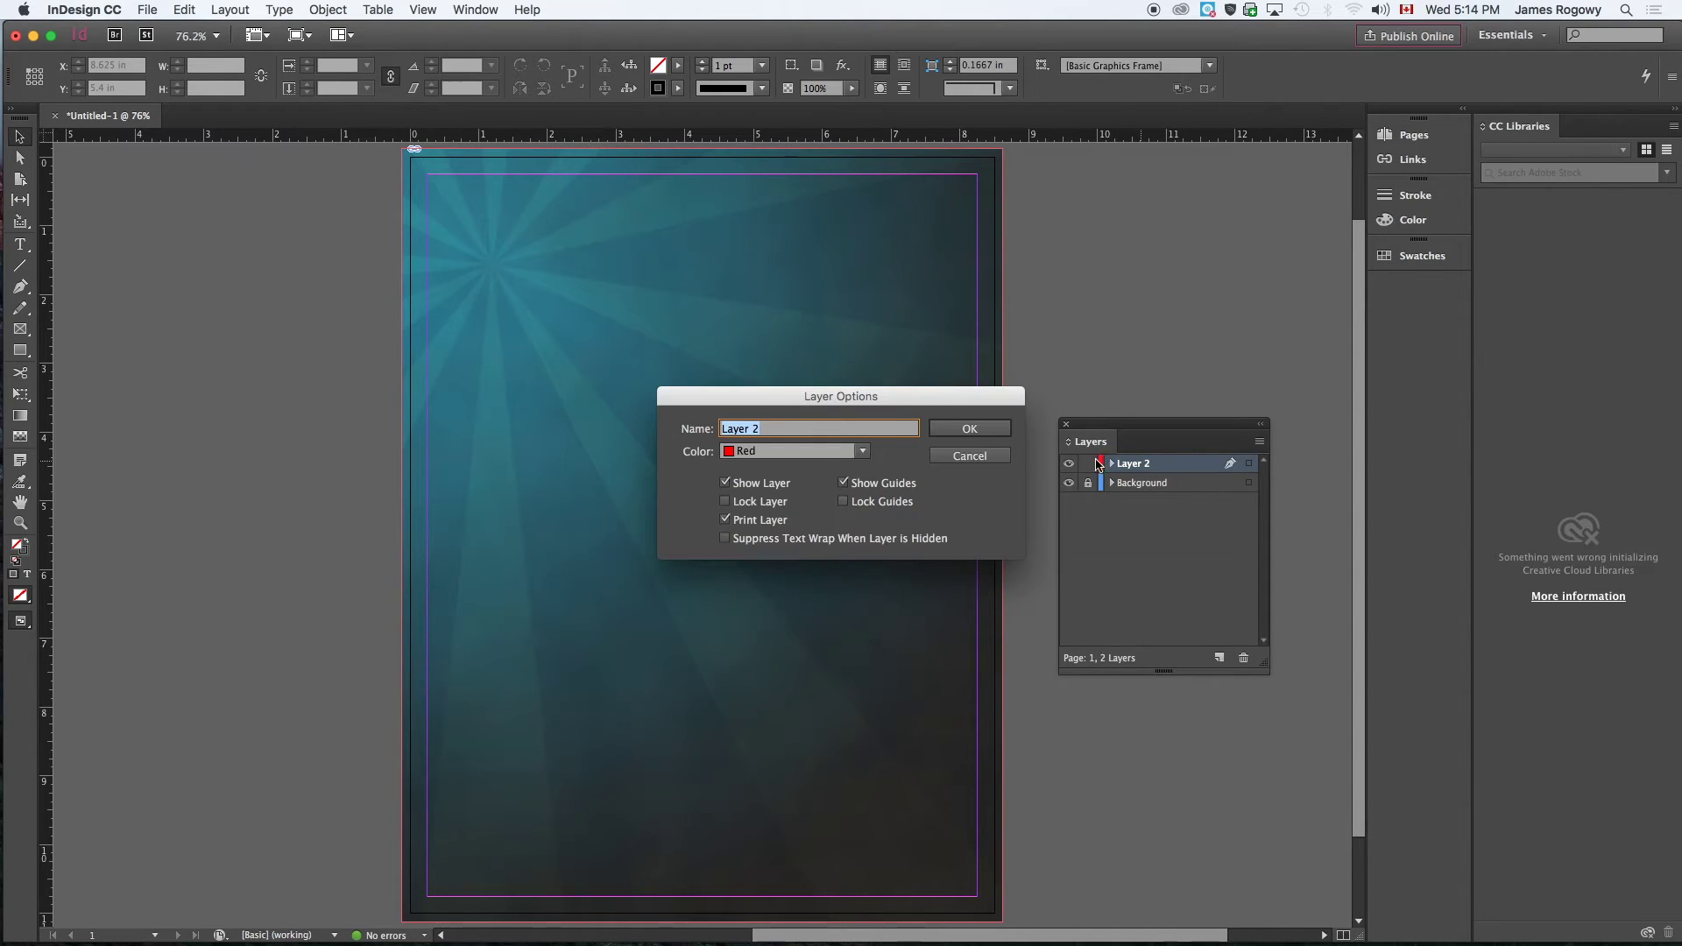
type("Blend")
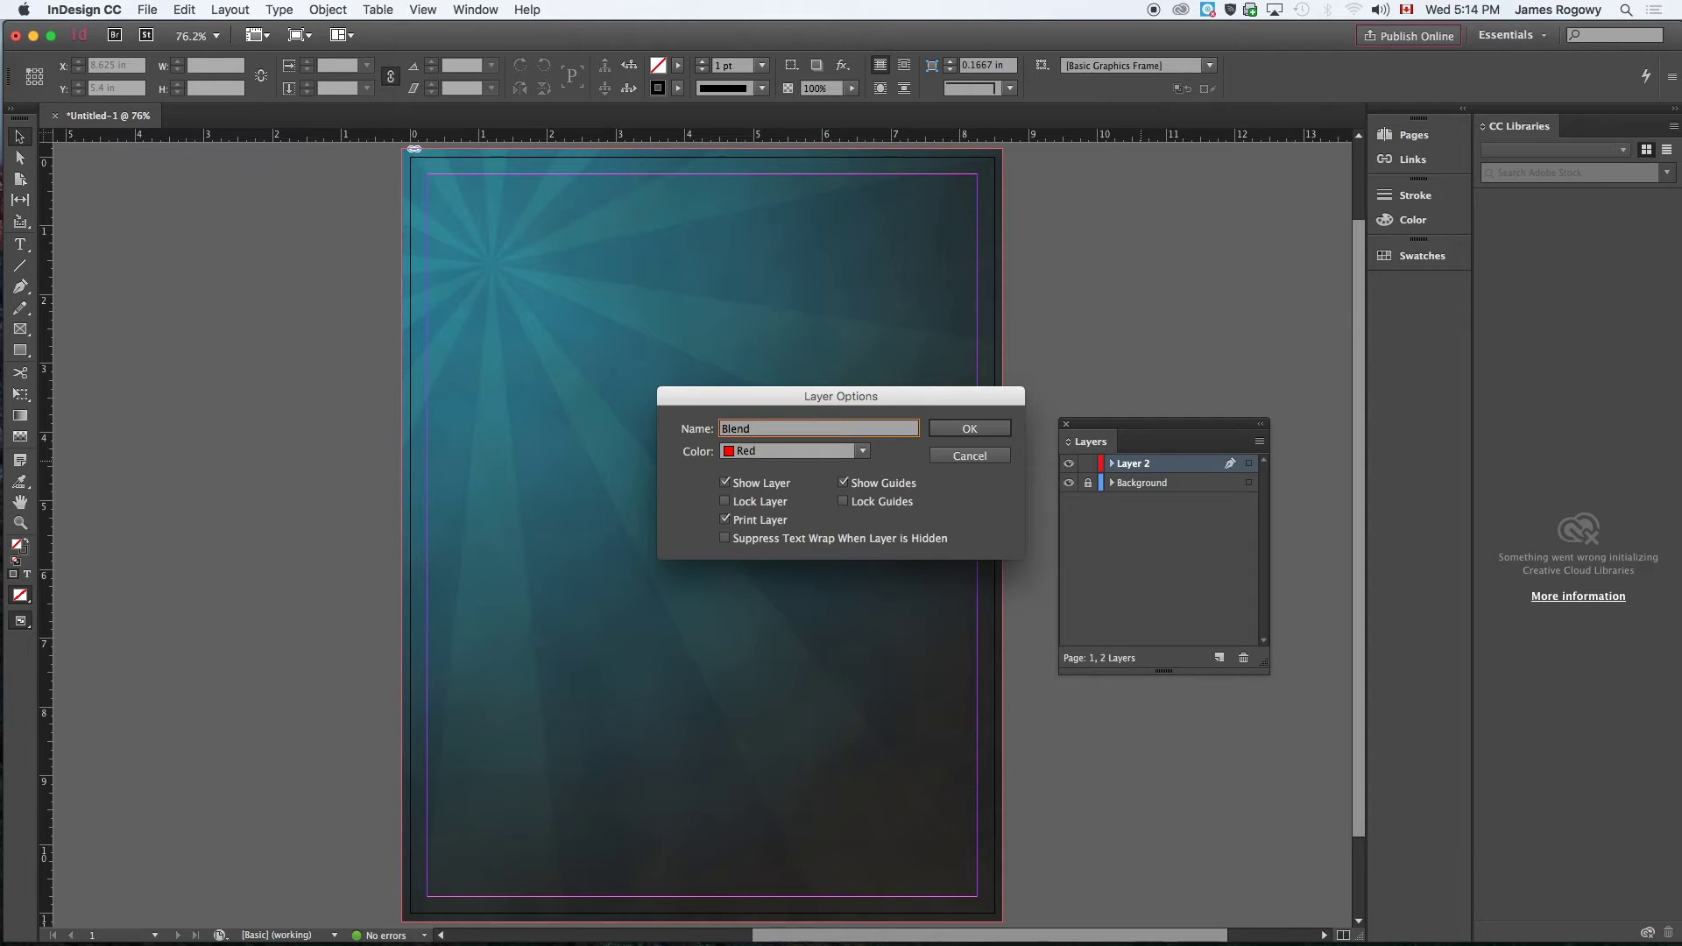
left_click(983, 431)
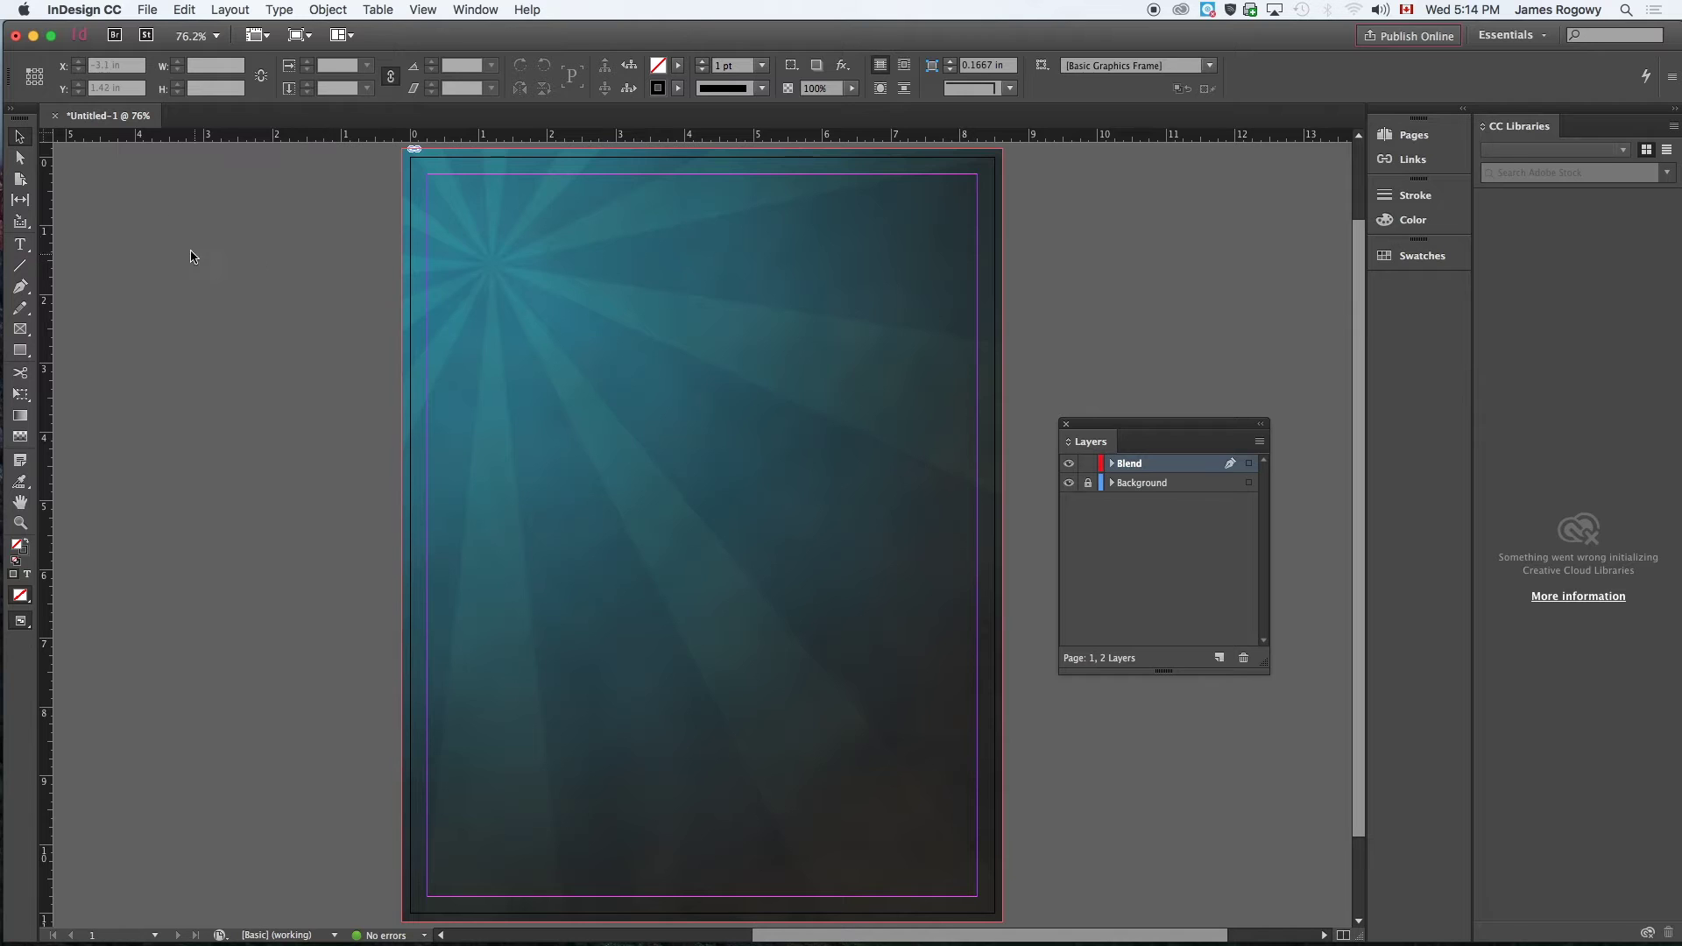
Try placing hd_background_american_flag.jpg on the Blend layer without a frame, and delete the placed image
left_click(153, 10)
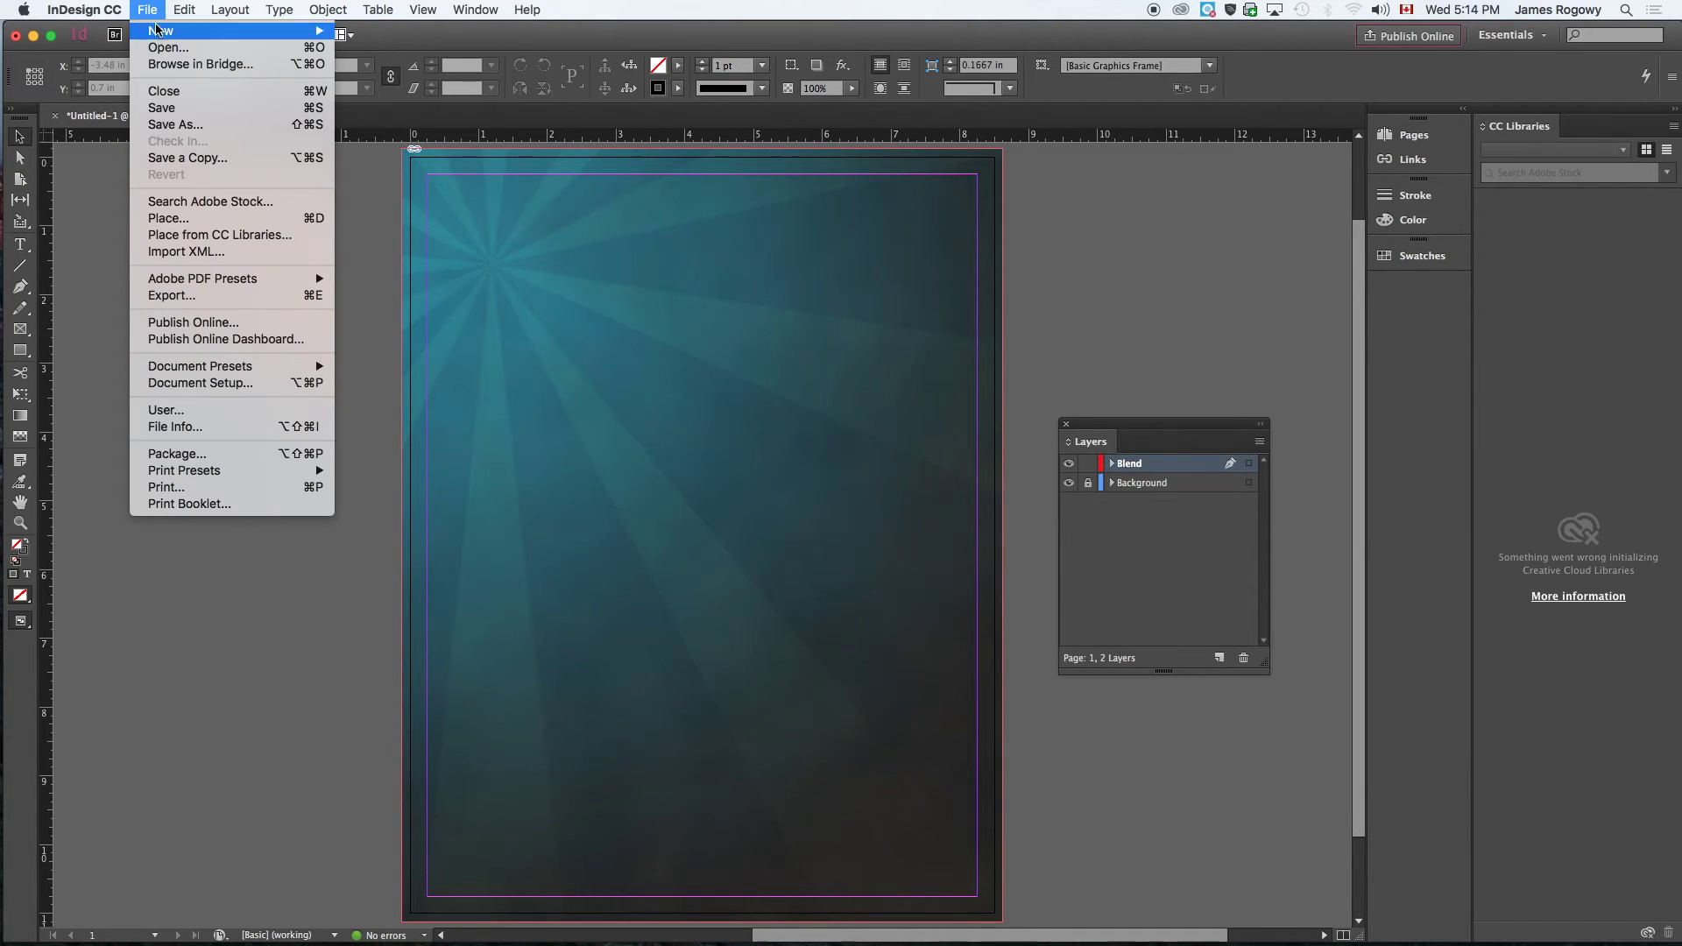
left_click(184, 219)
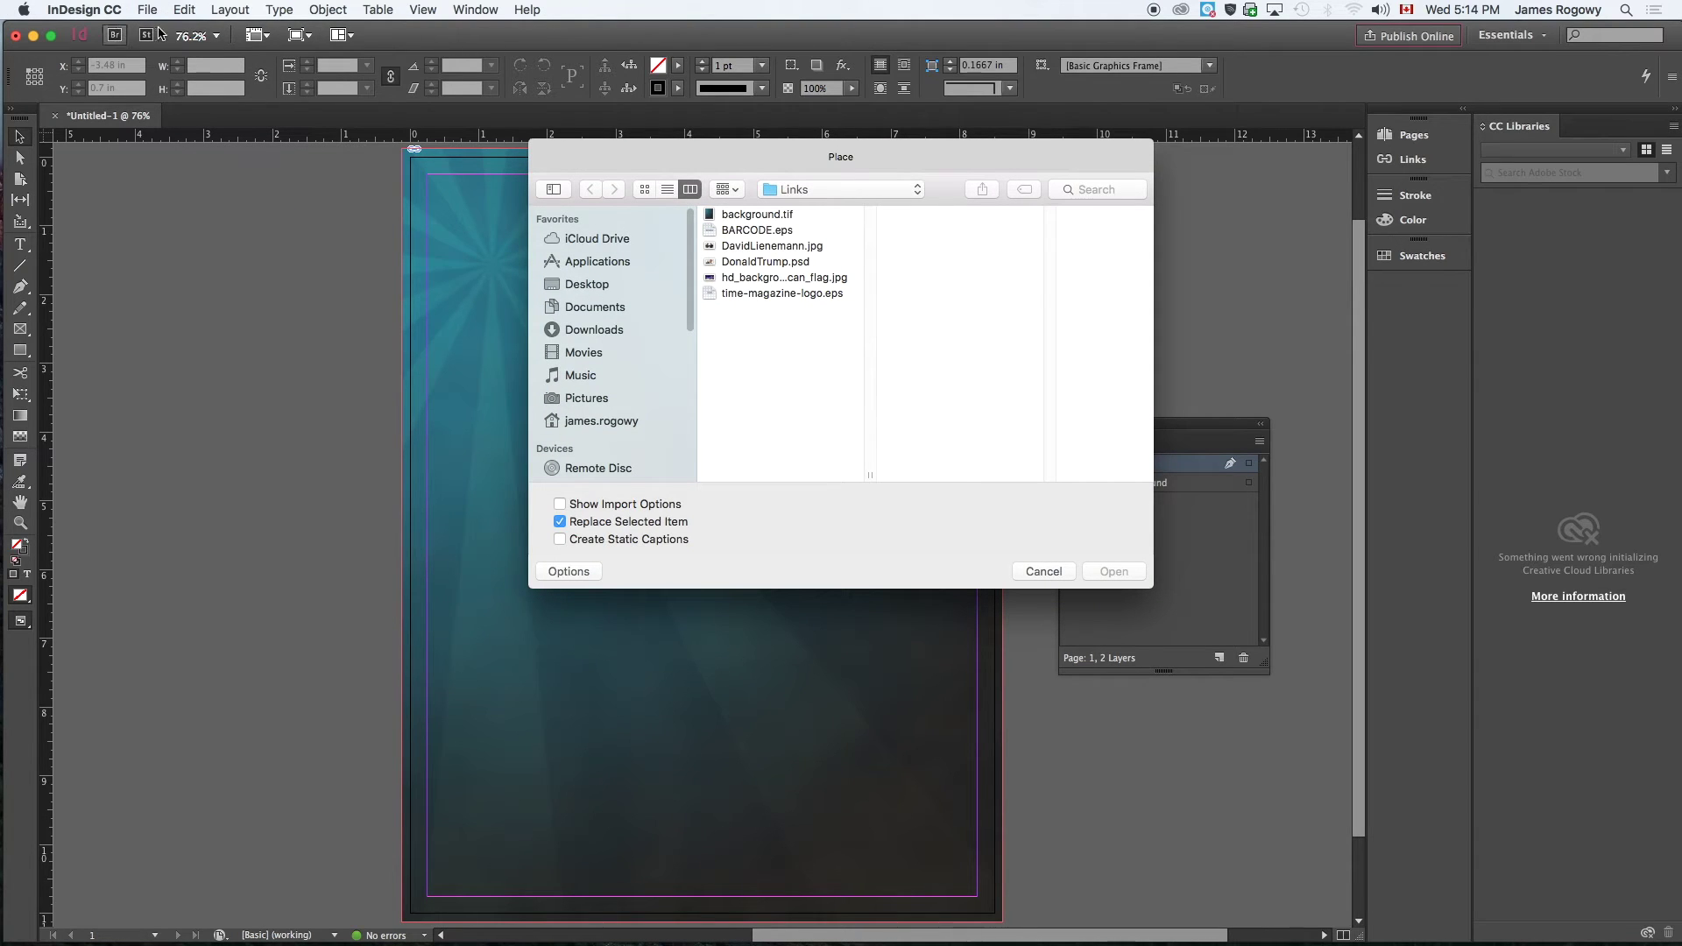
left_click(759, 280)
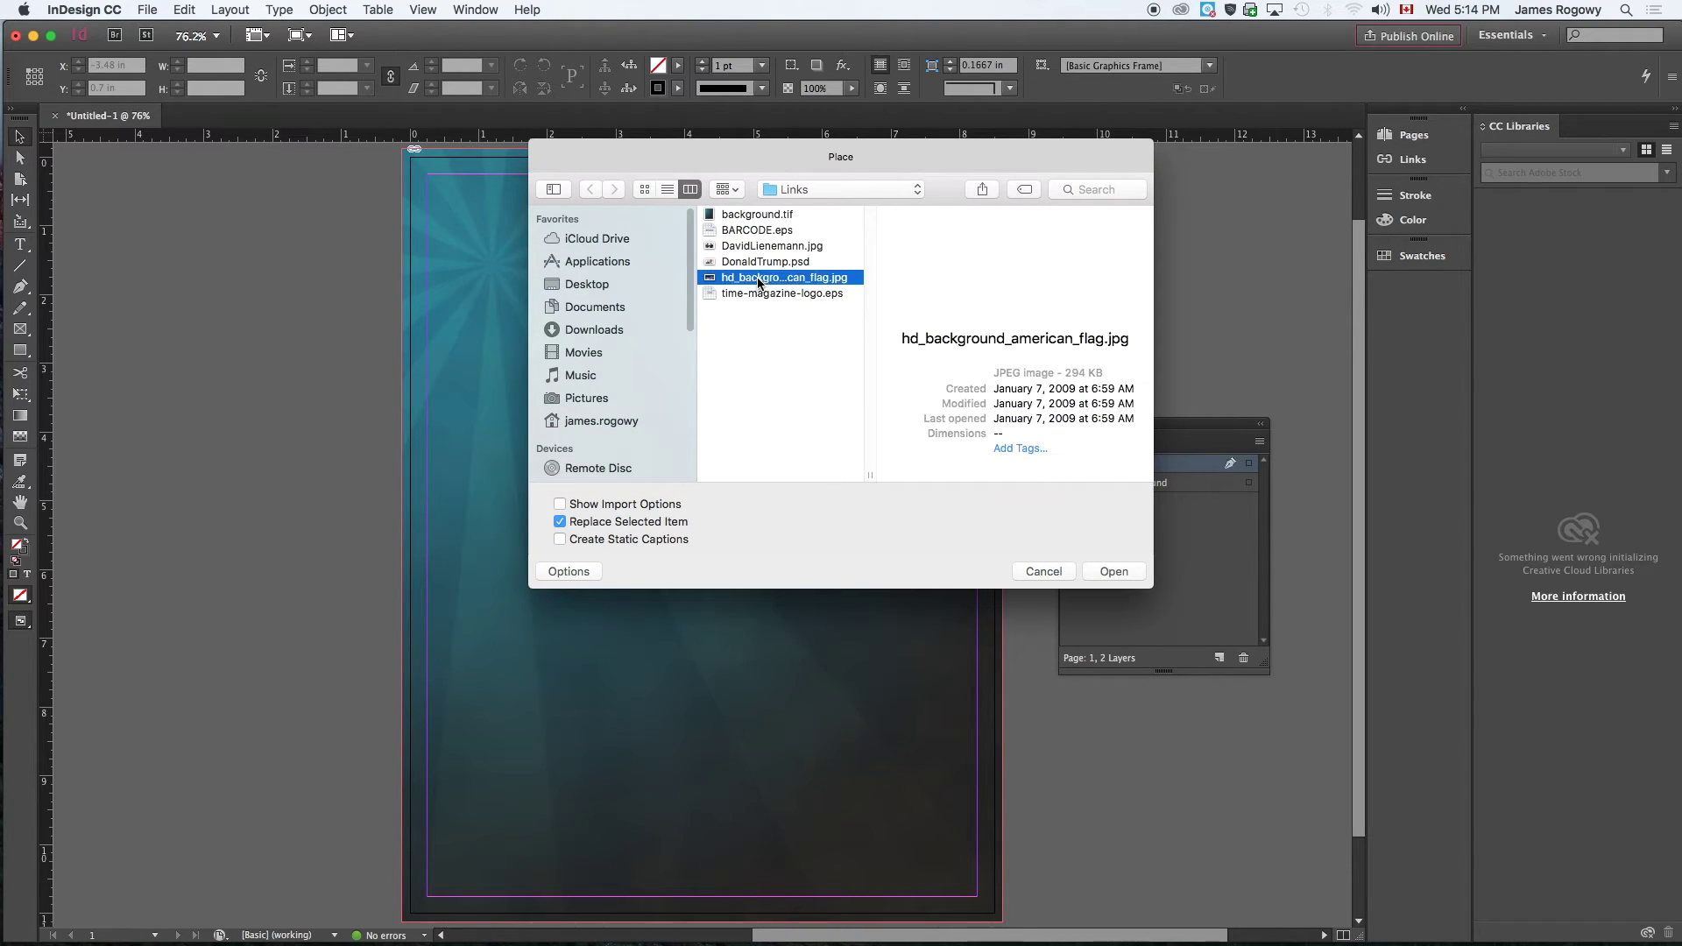
left_click(1114, 572)
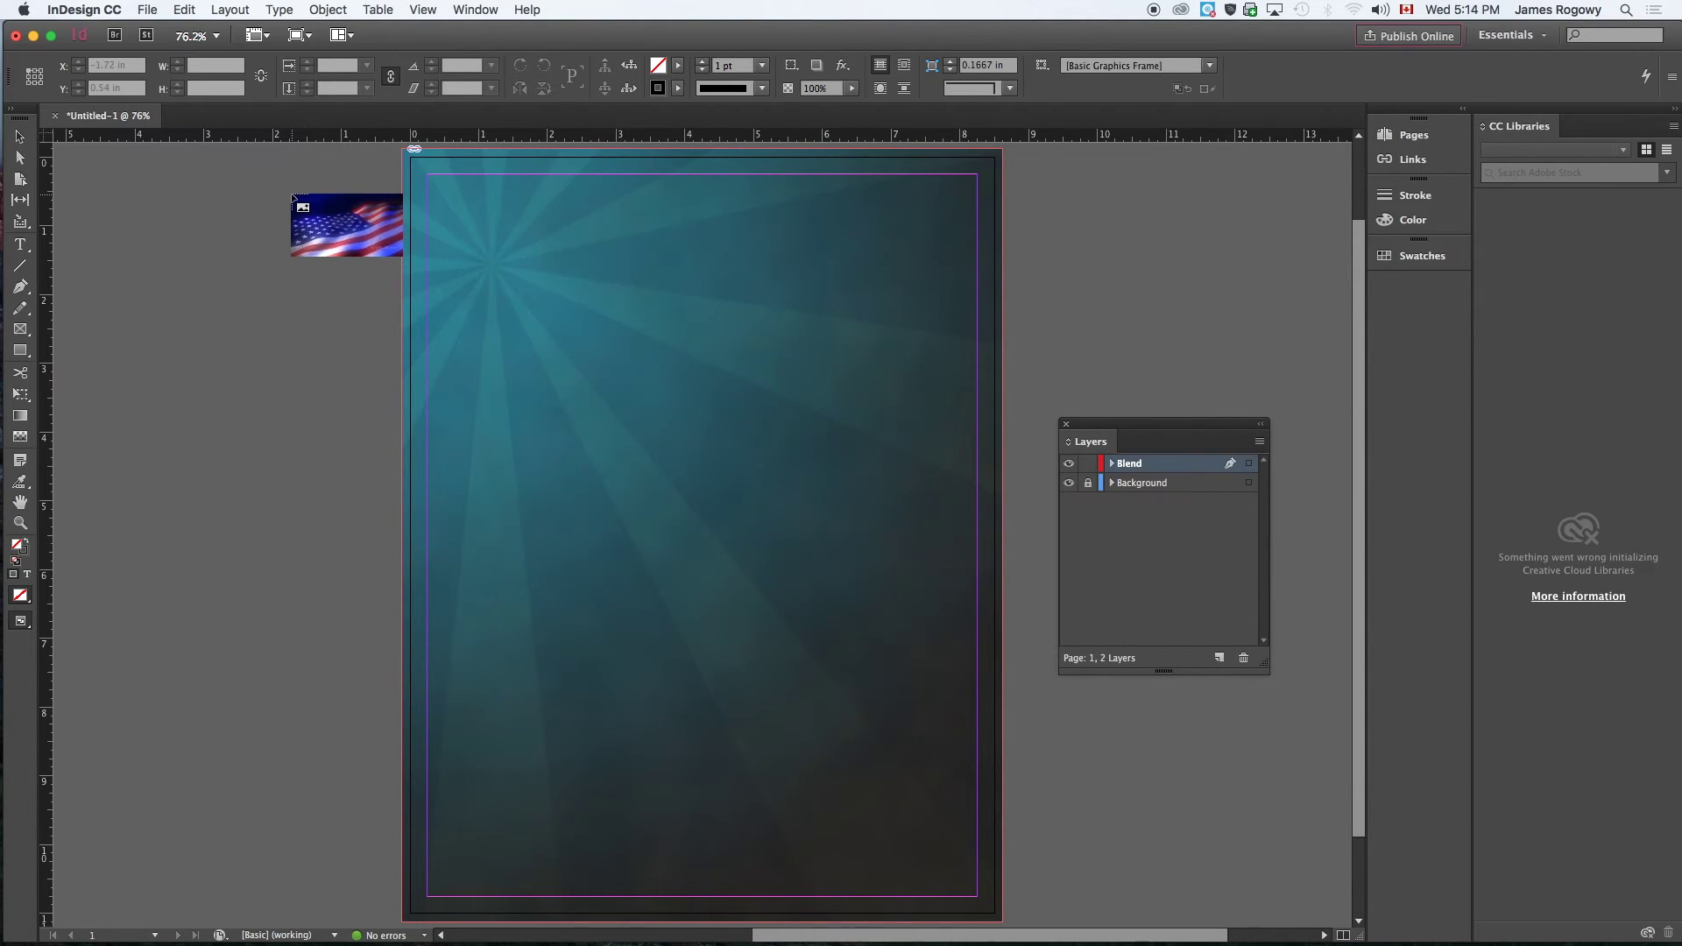
left_click(253, 193)
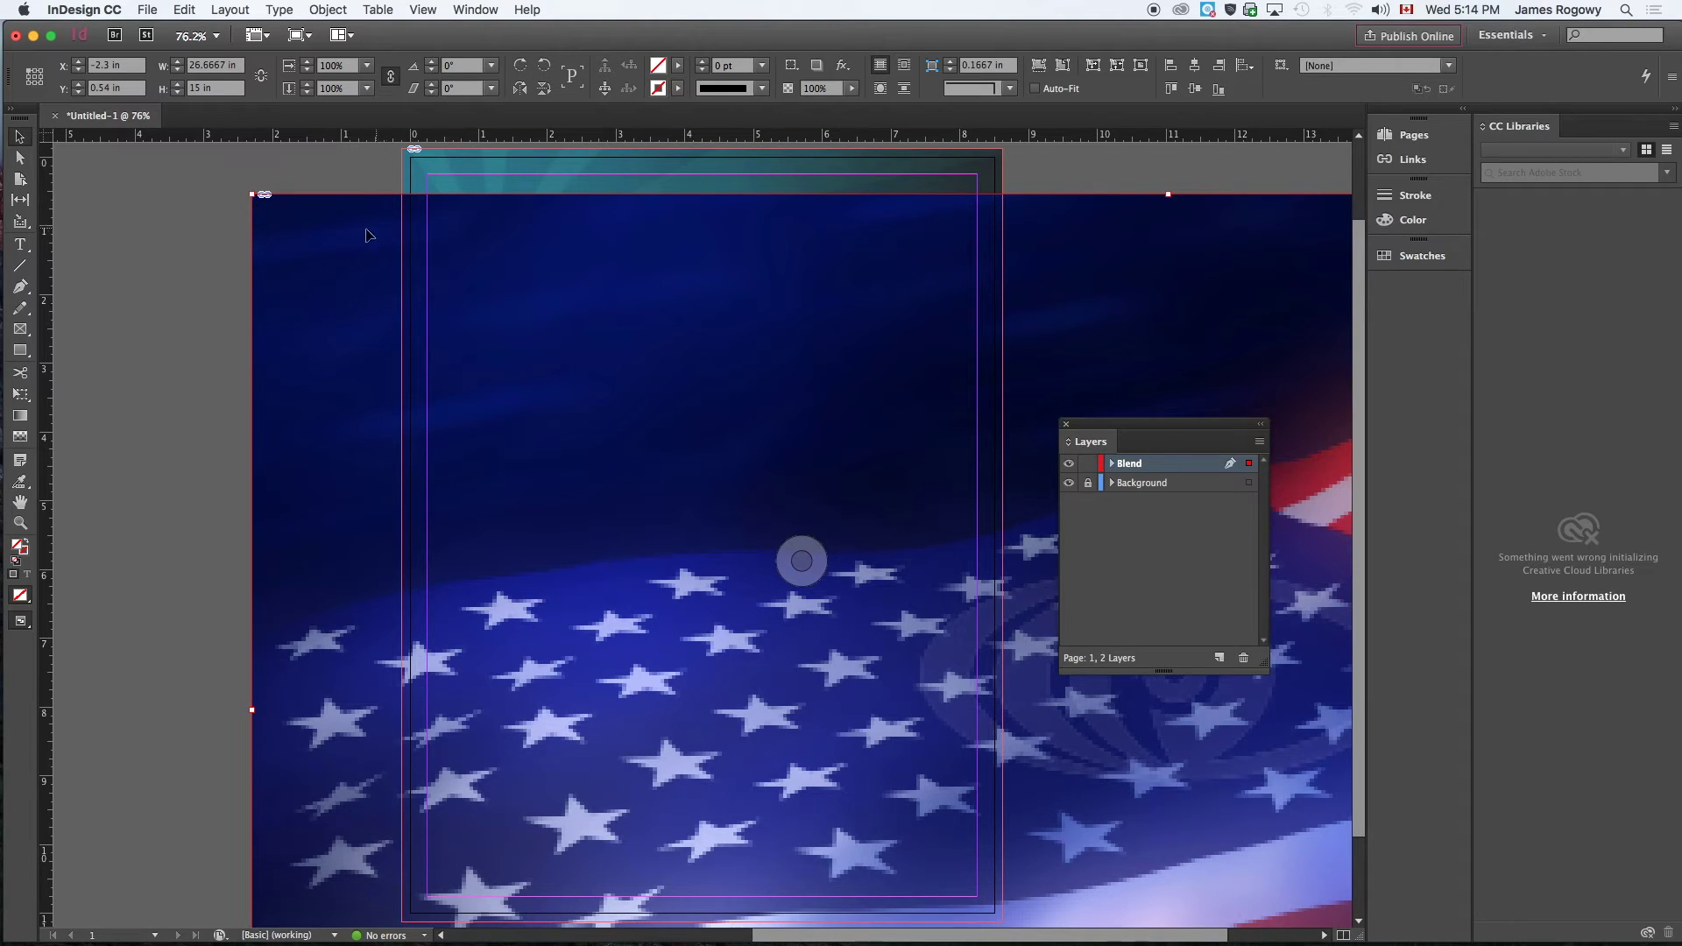
key("Delete")
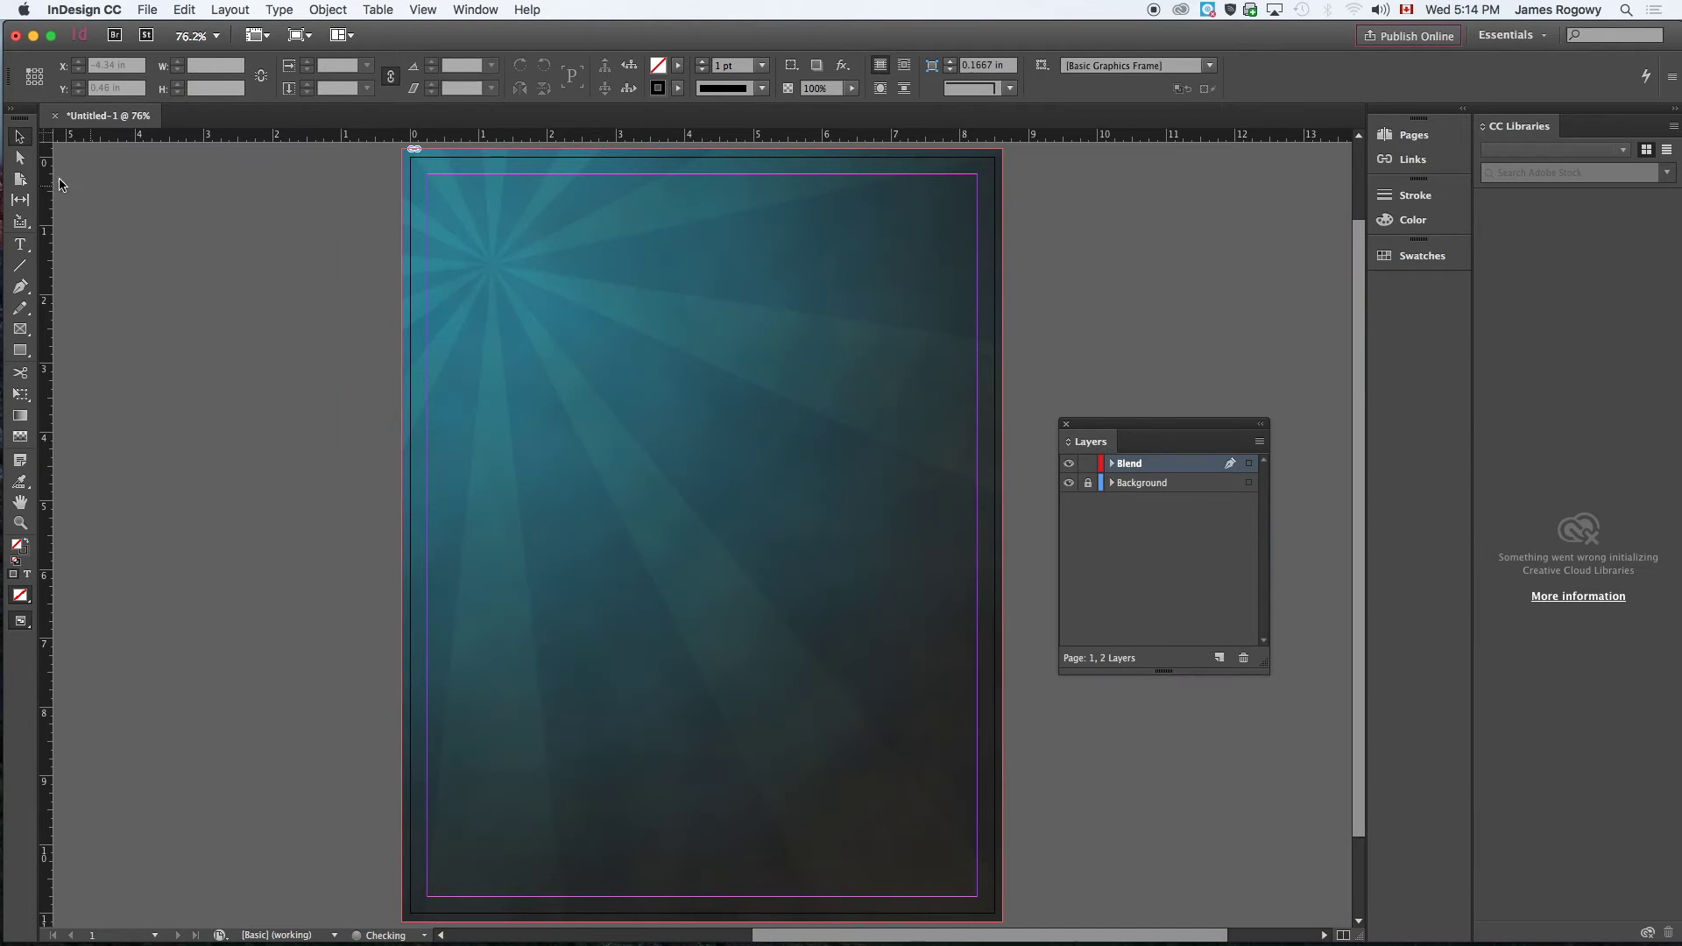
Draw an empty rectangle frame on the Blend layer covering the page to the bleed edges, 8.75 by 11.25 in
left_click(18, 331)
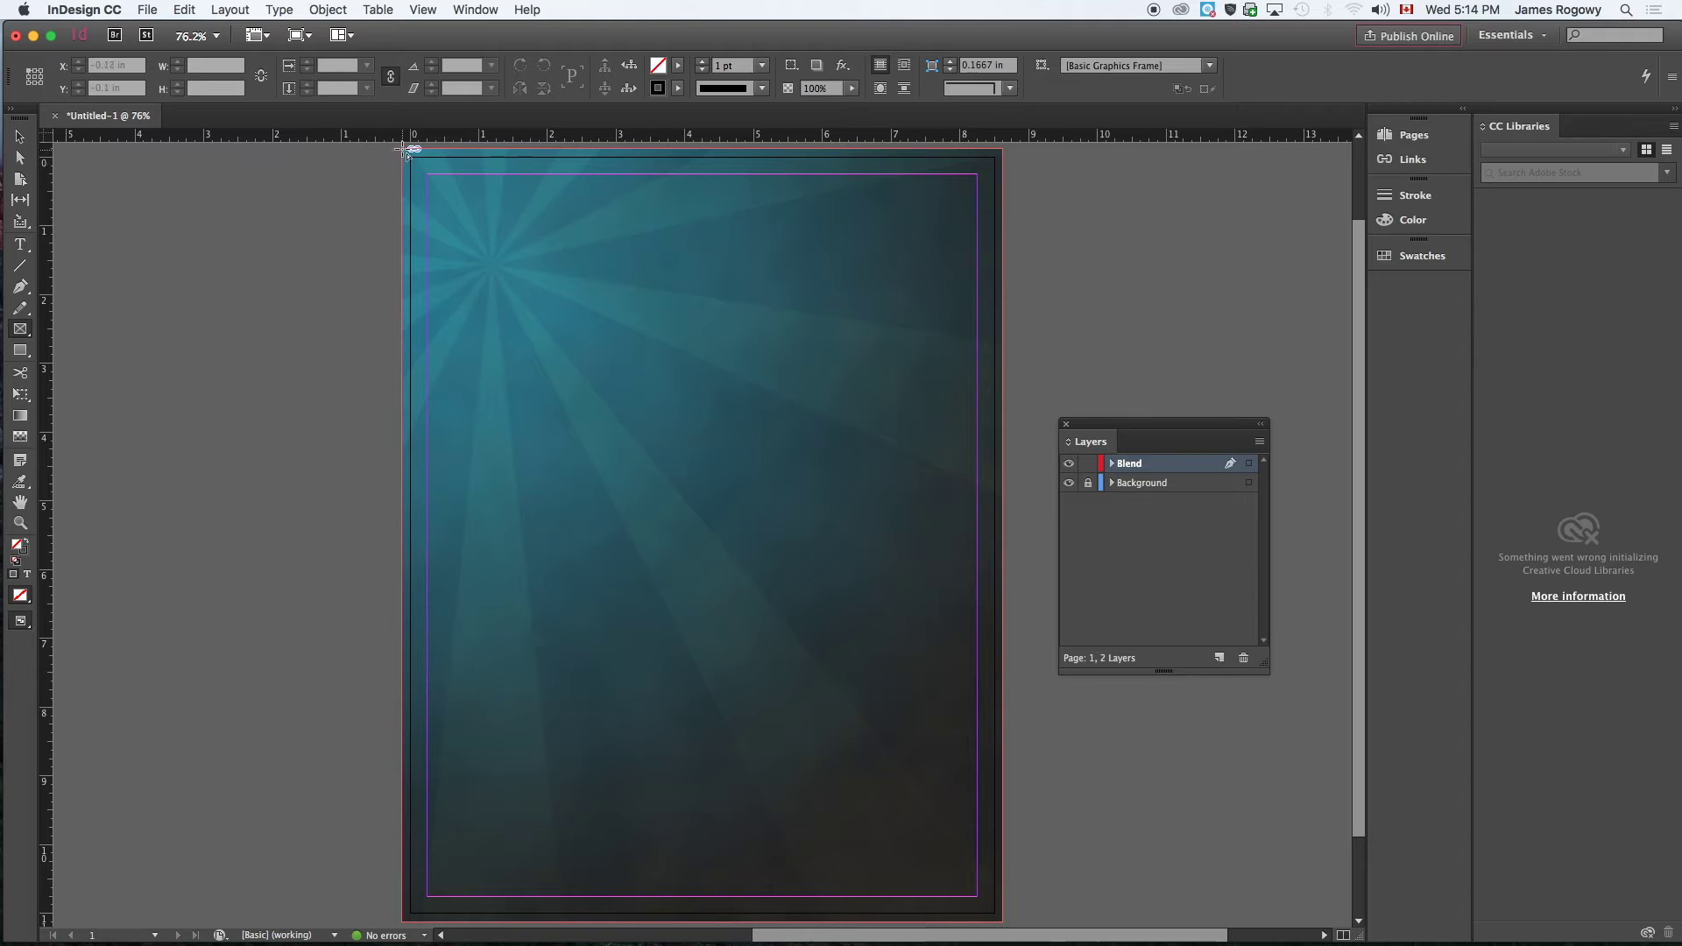
left_click_drag(406, 151, 1002, 916)
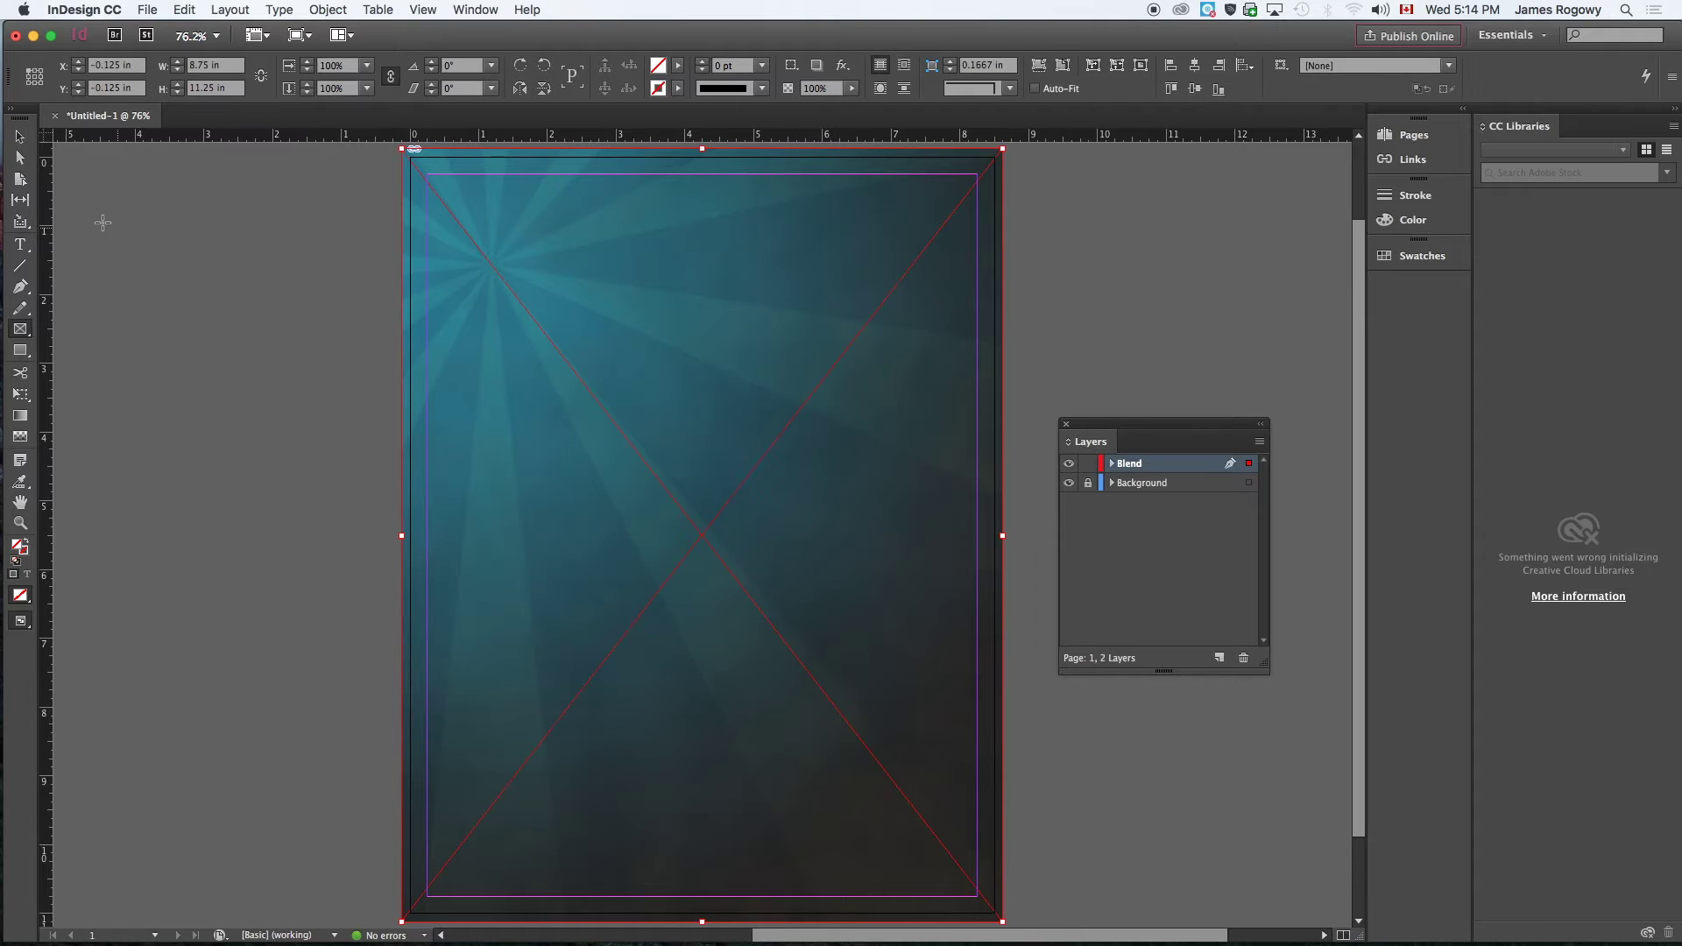
Place hd_background_american_flag.jpg into the empty full-bleed frame on the Blend layer
left_click(20, 138)
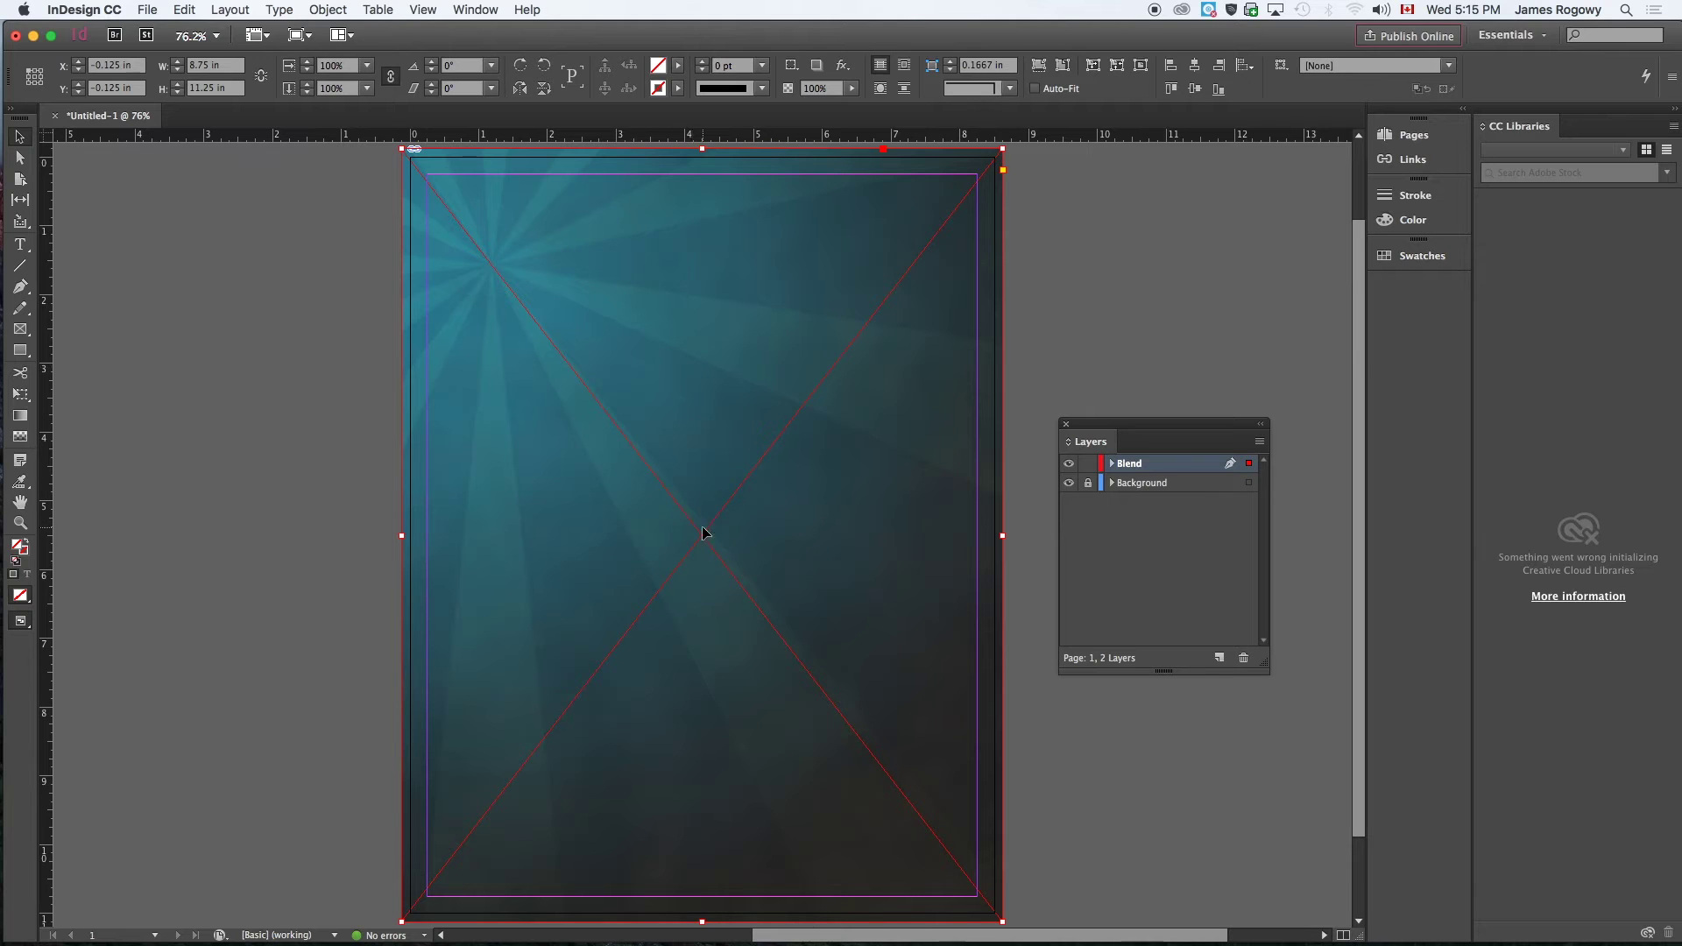
left_click(152, 10)
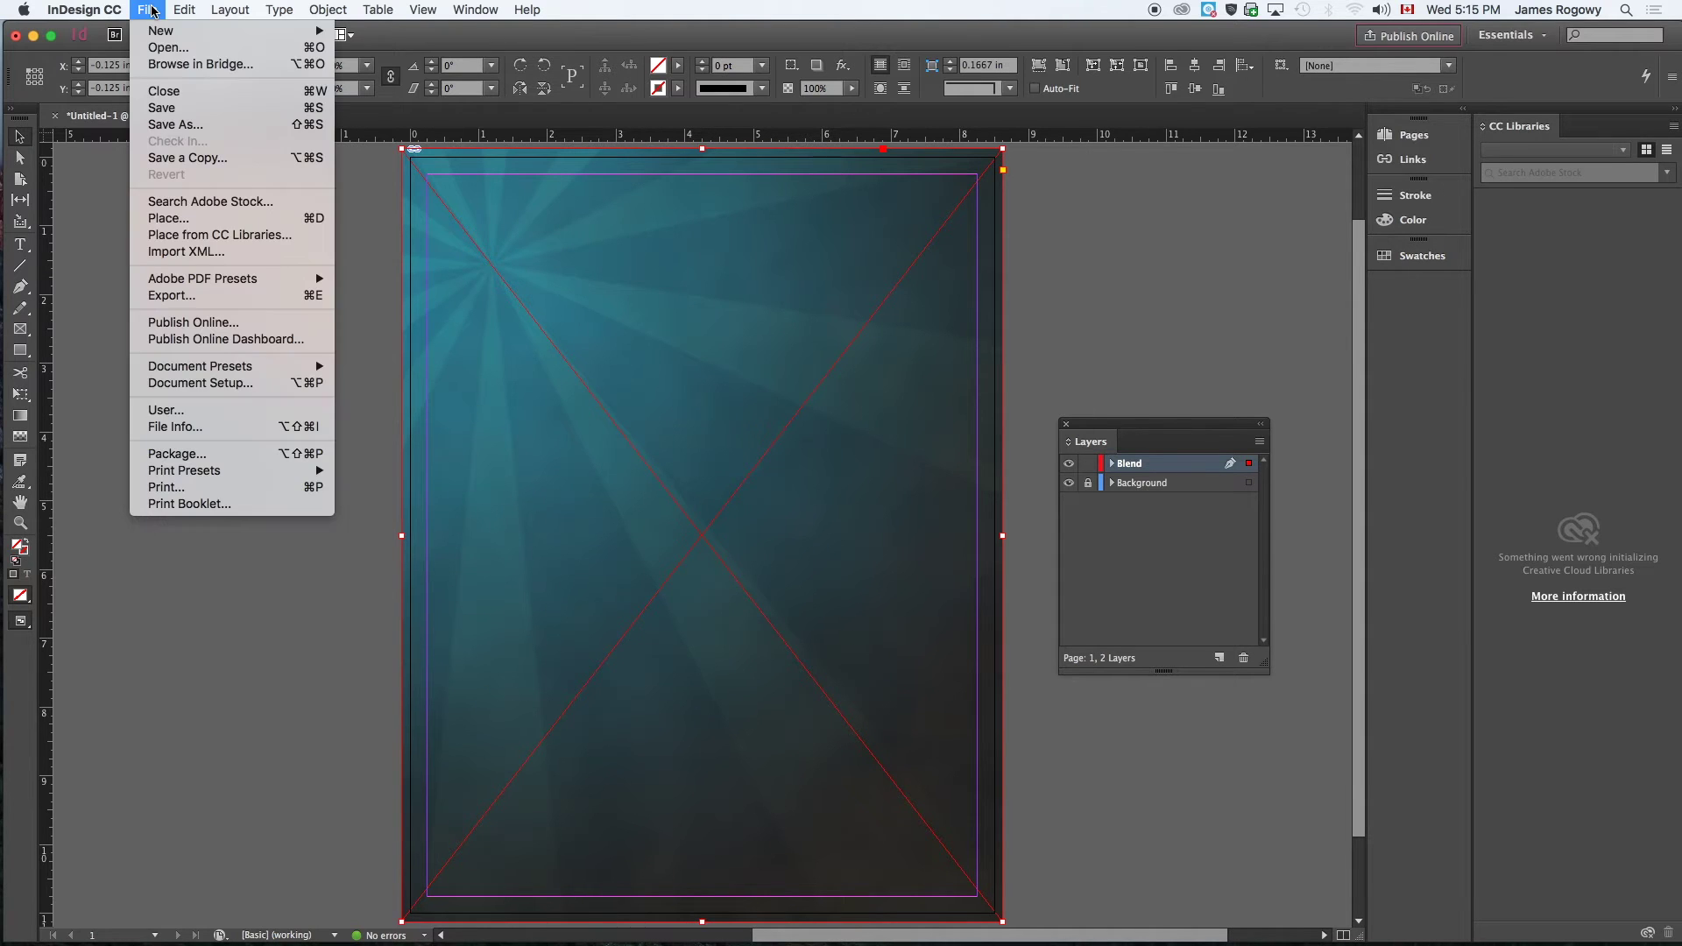
left_click(172, 219)
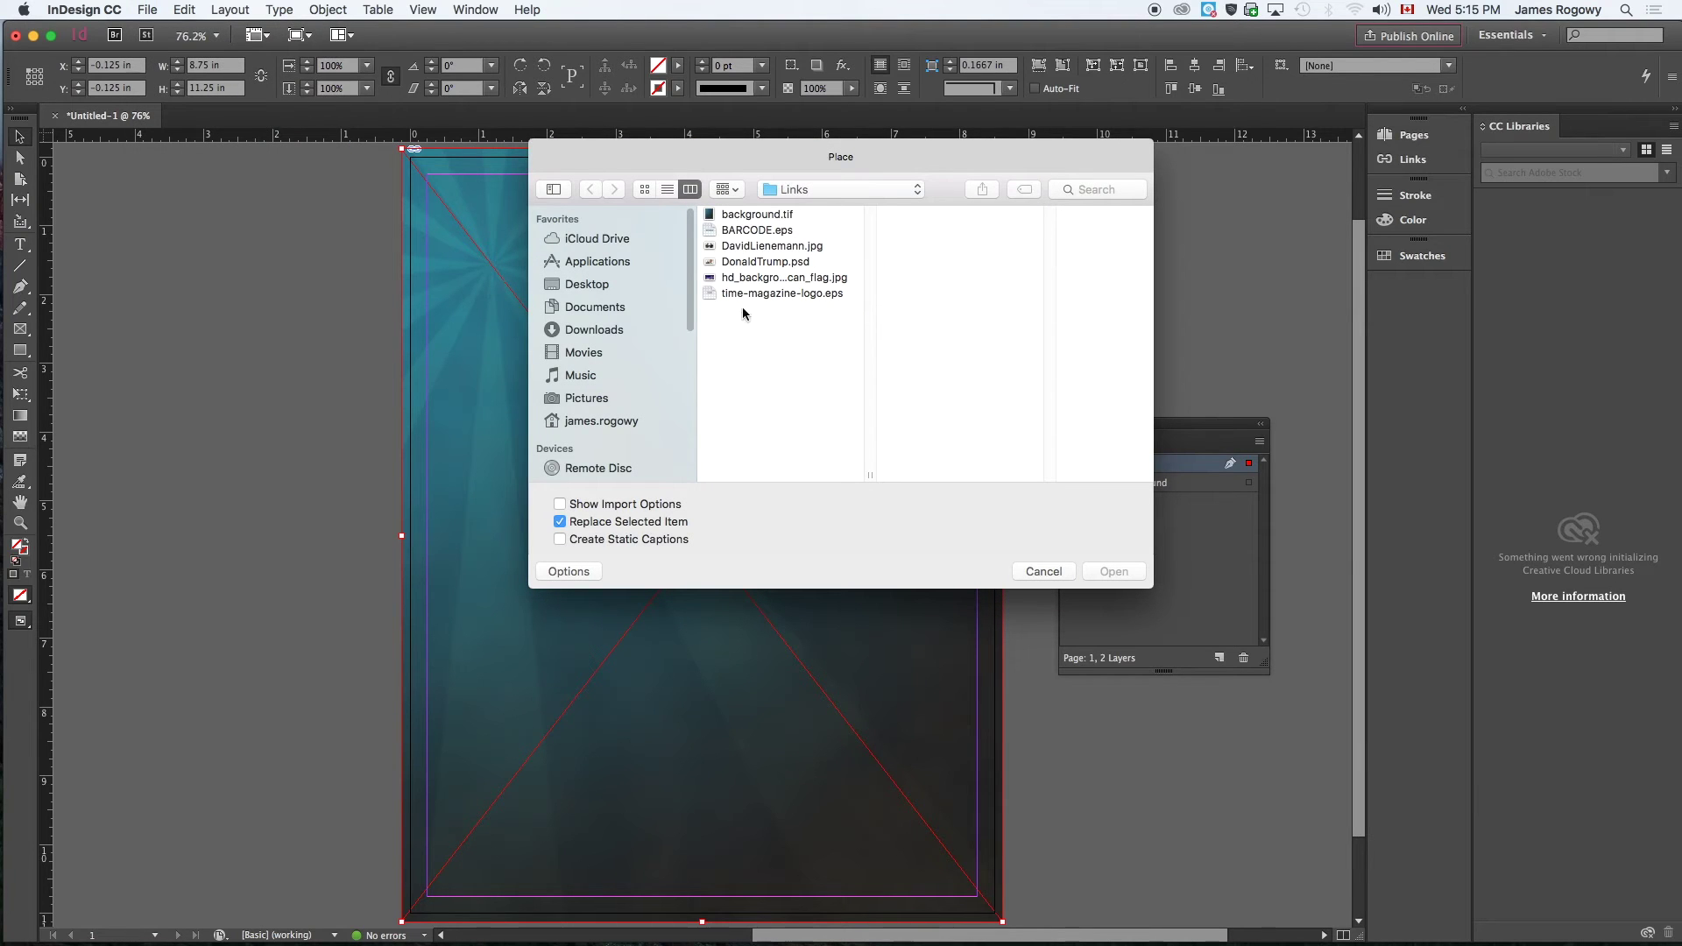
left_click(743, 279)
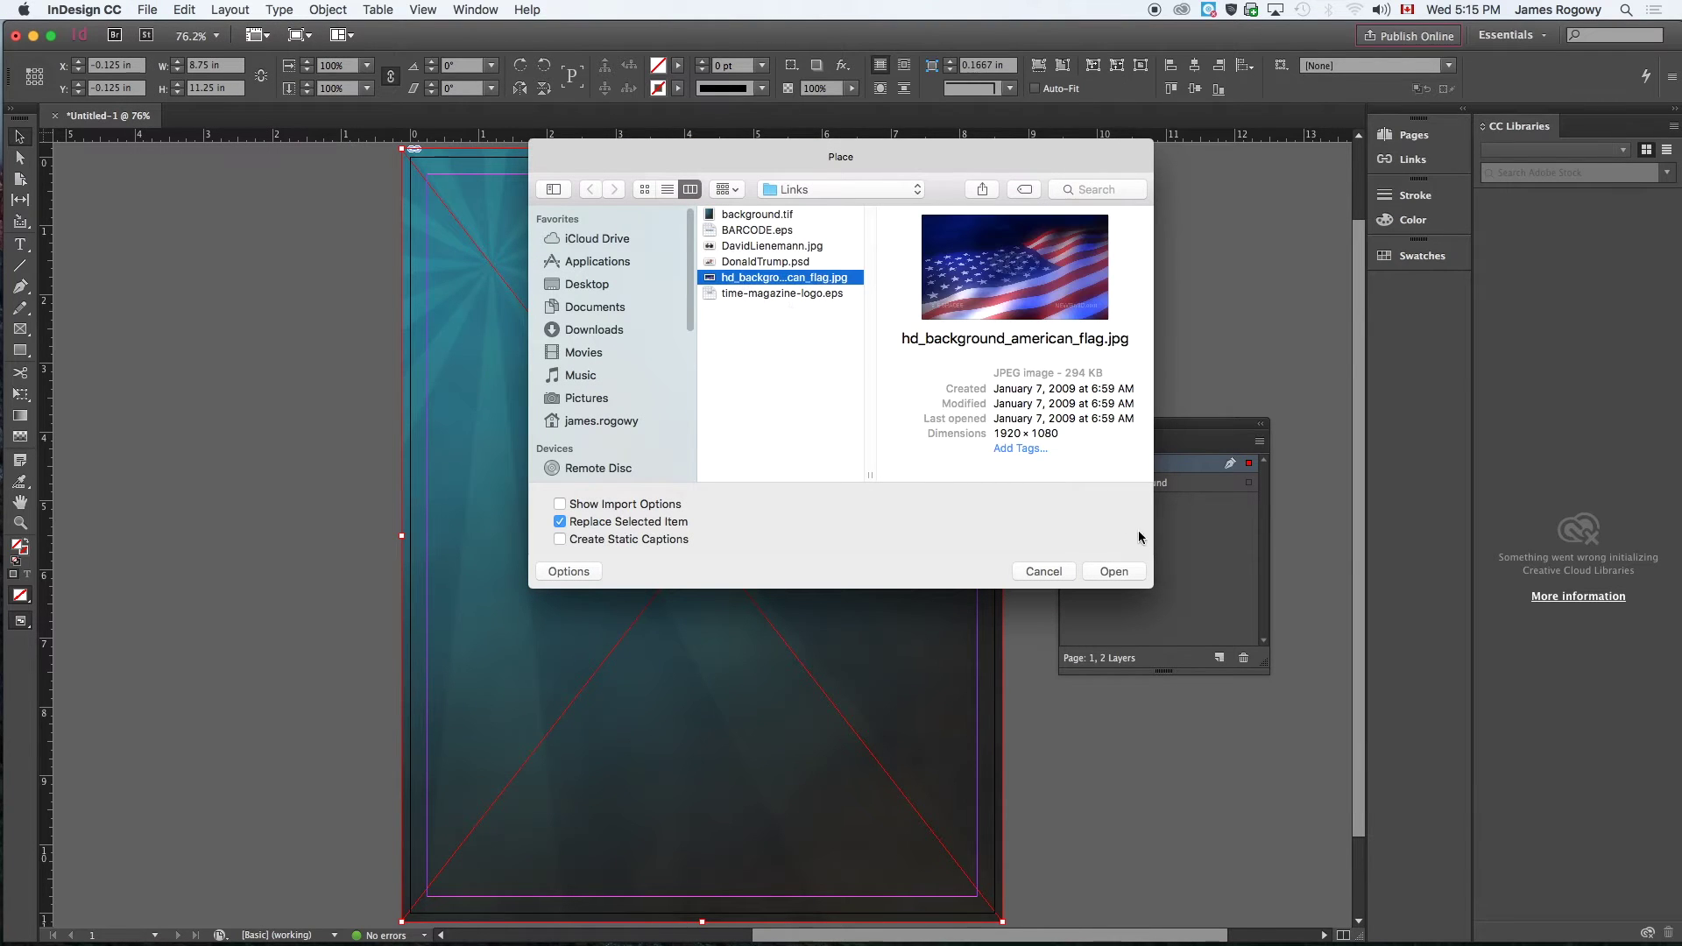
left_click(1114, 572)
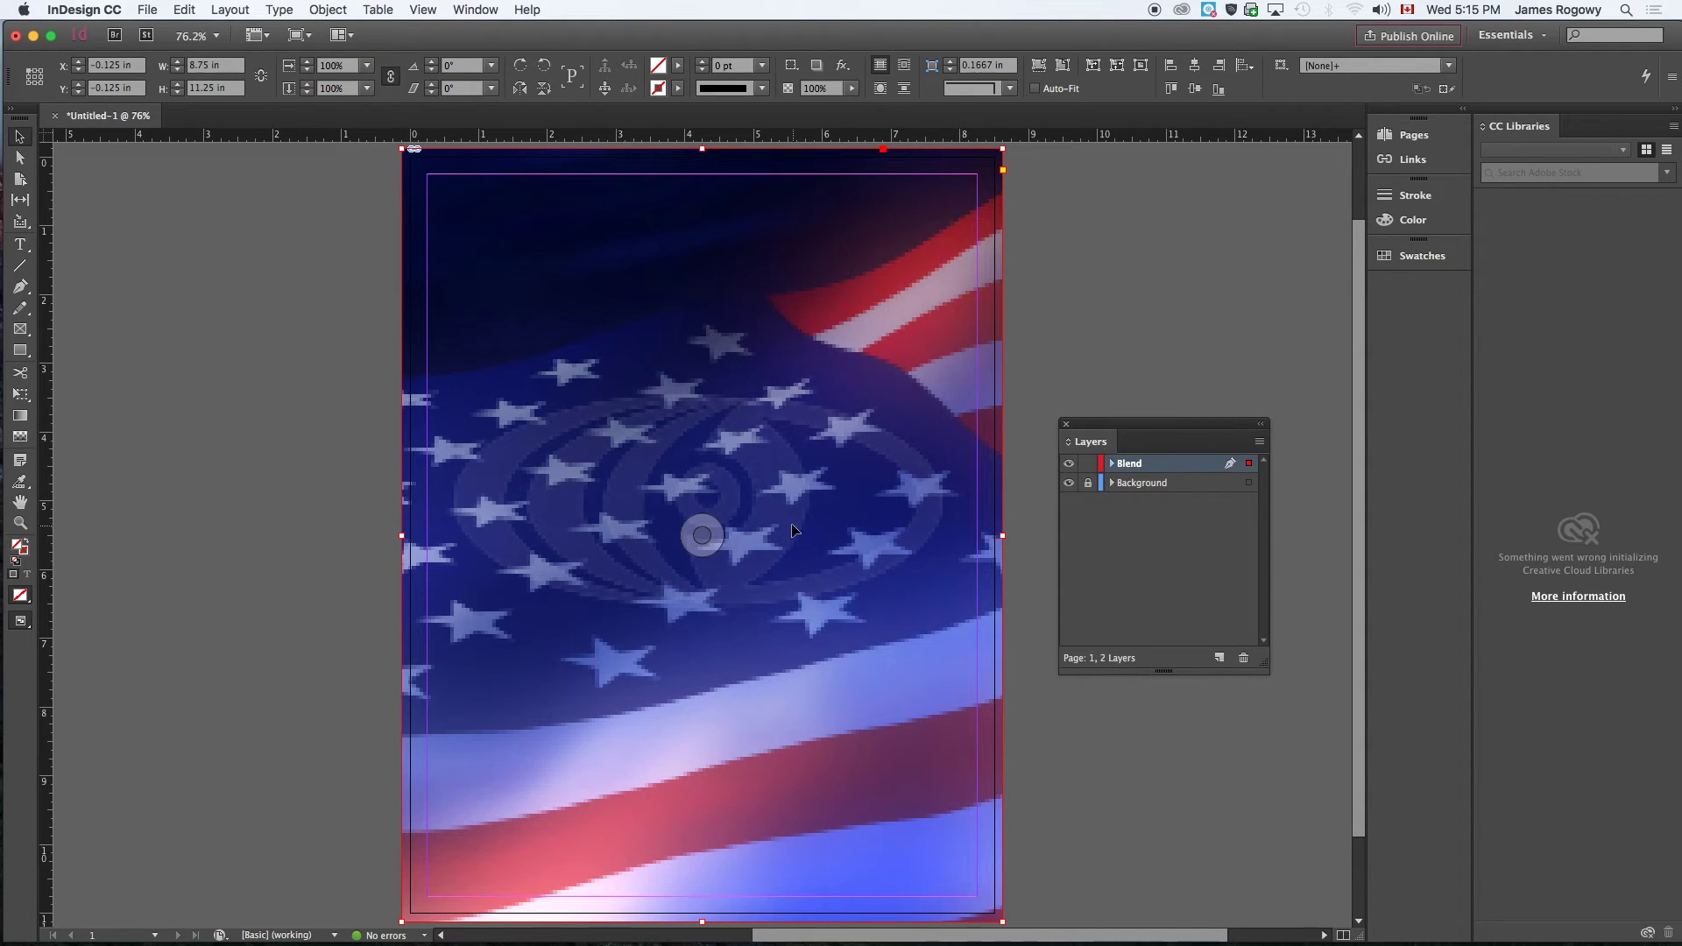
Toggle the Blend layer's visibility repeatedly to compare the page with and without the flag image
left_click_drag(1171, 427, 1233, 402)
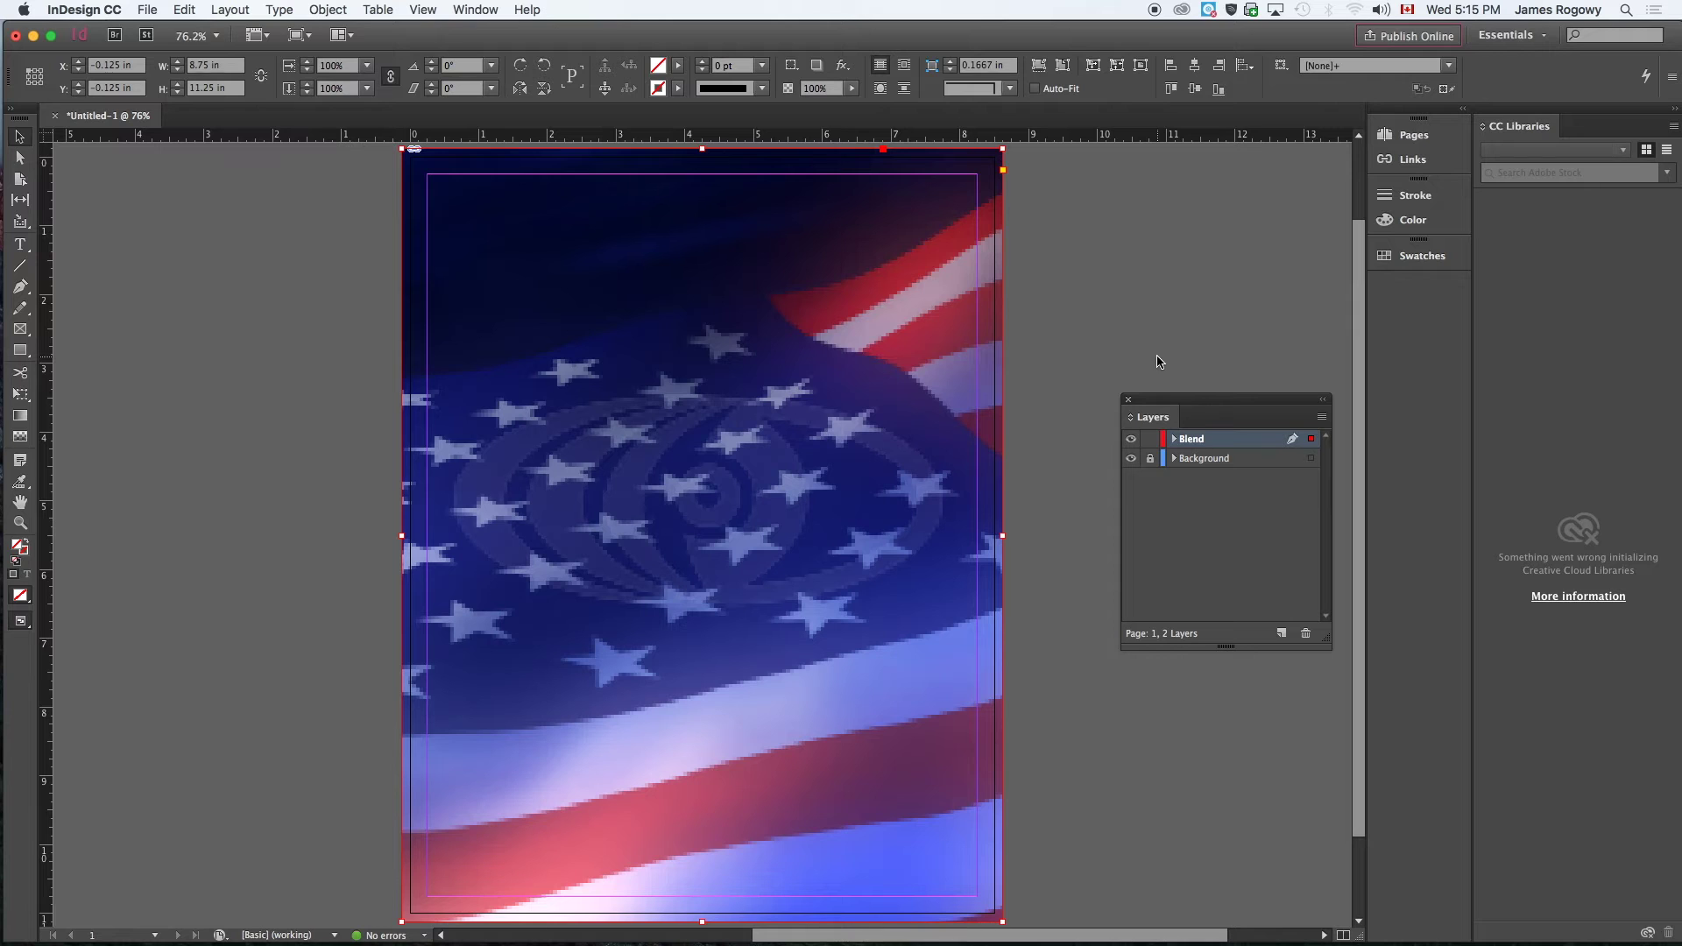
left_click(1133, 441)
left_click(1132, 440)
left_click(1133, 441)
left_click(1132, 439)
left_click(1132, 440)
left_click(1131, 439)
left_click(1132, 439)
left_click(1132, 440)
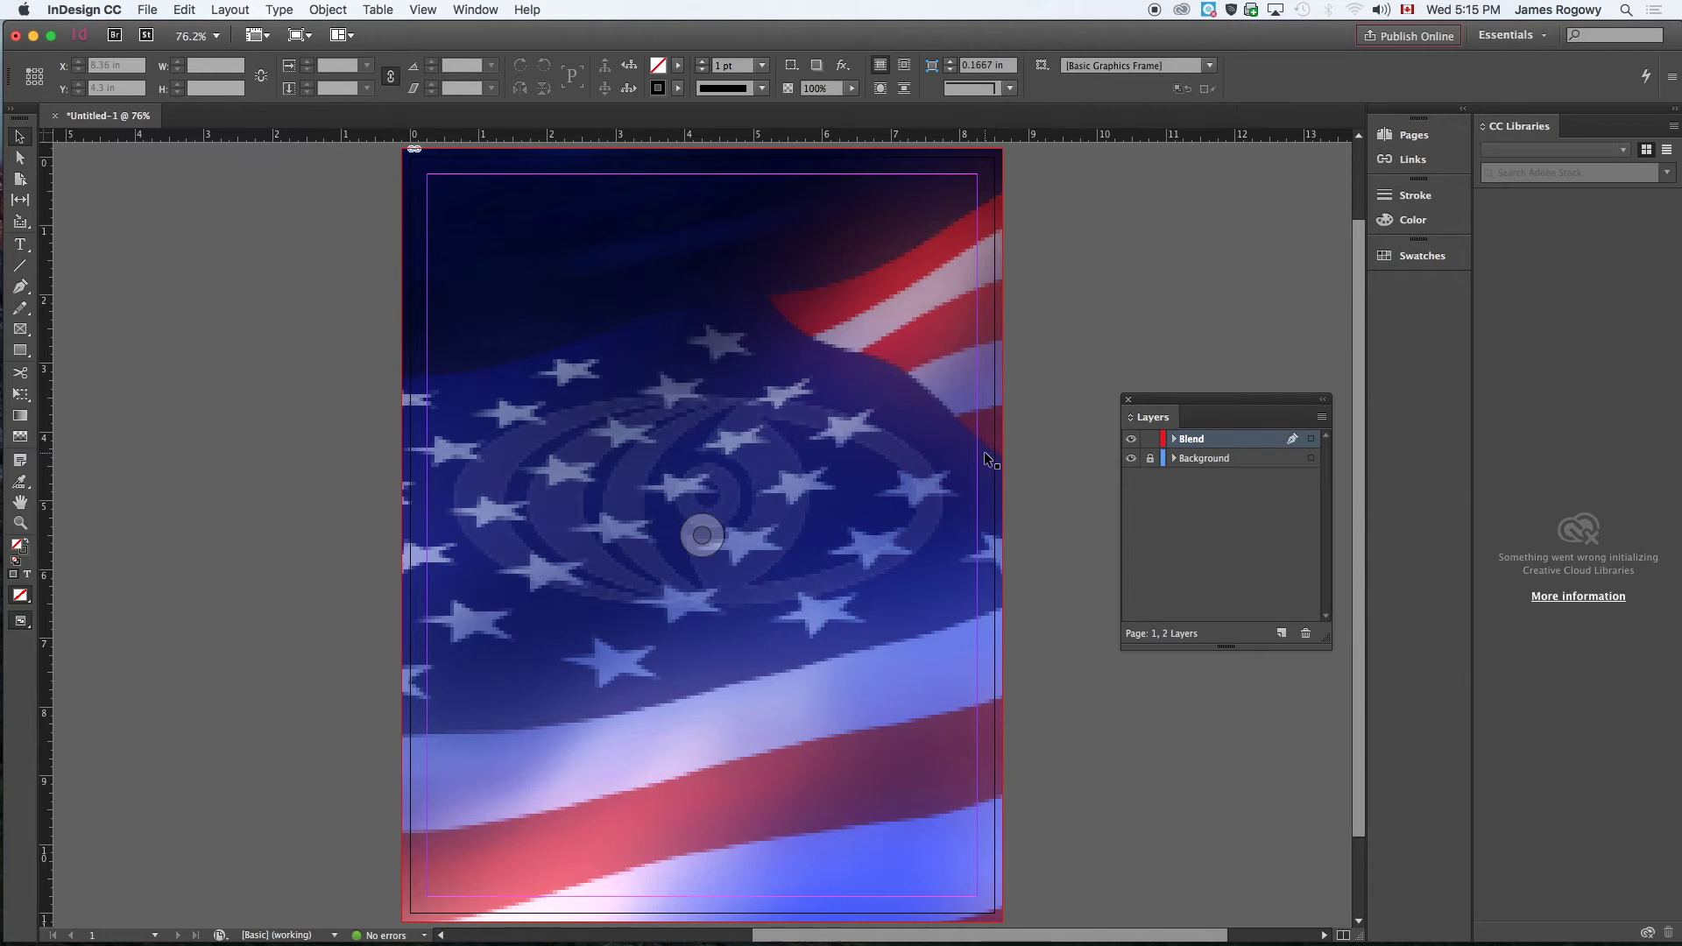
Apply the Soft Light blending mode to the flag image so it blends with the background beneath, and deselect it
left_click(722, 348)
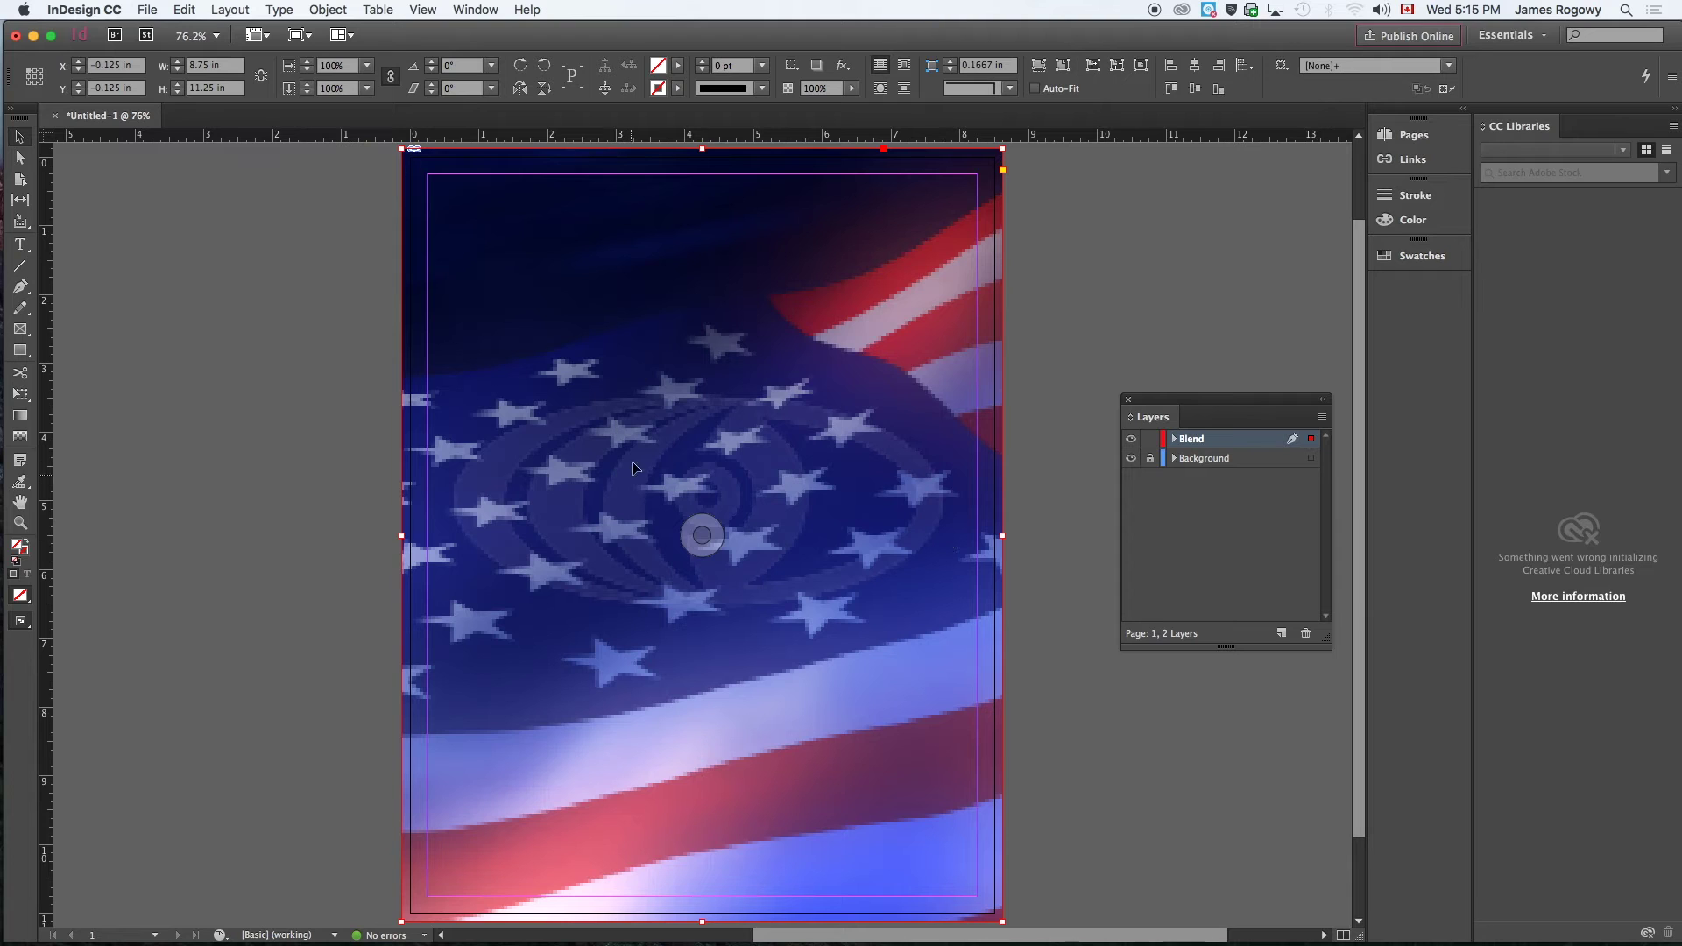
left_click(331, 7)
mouse_move(476, 10)
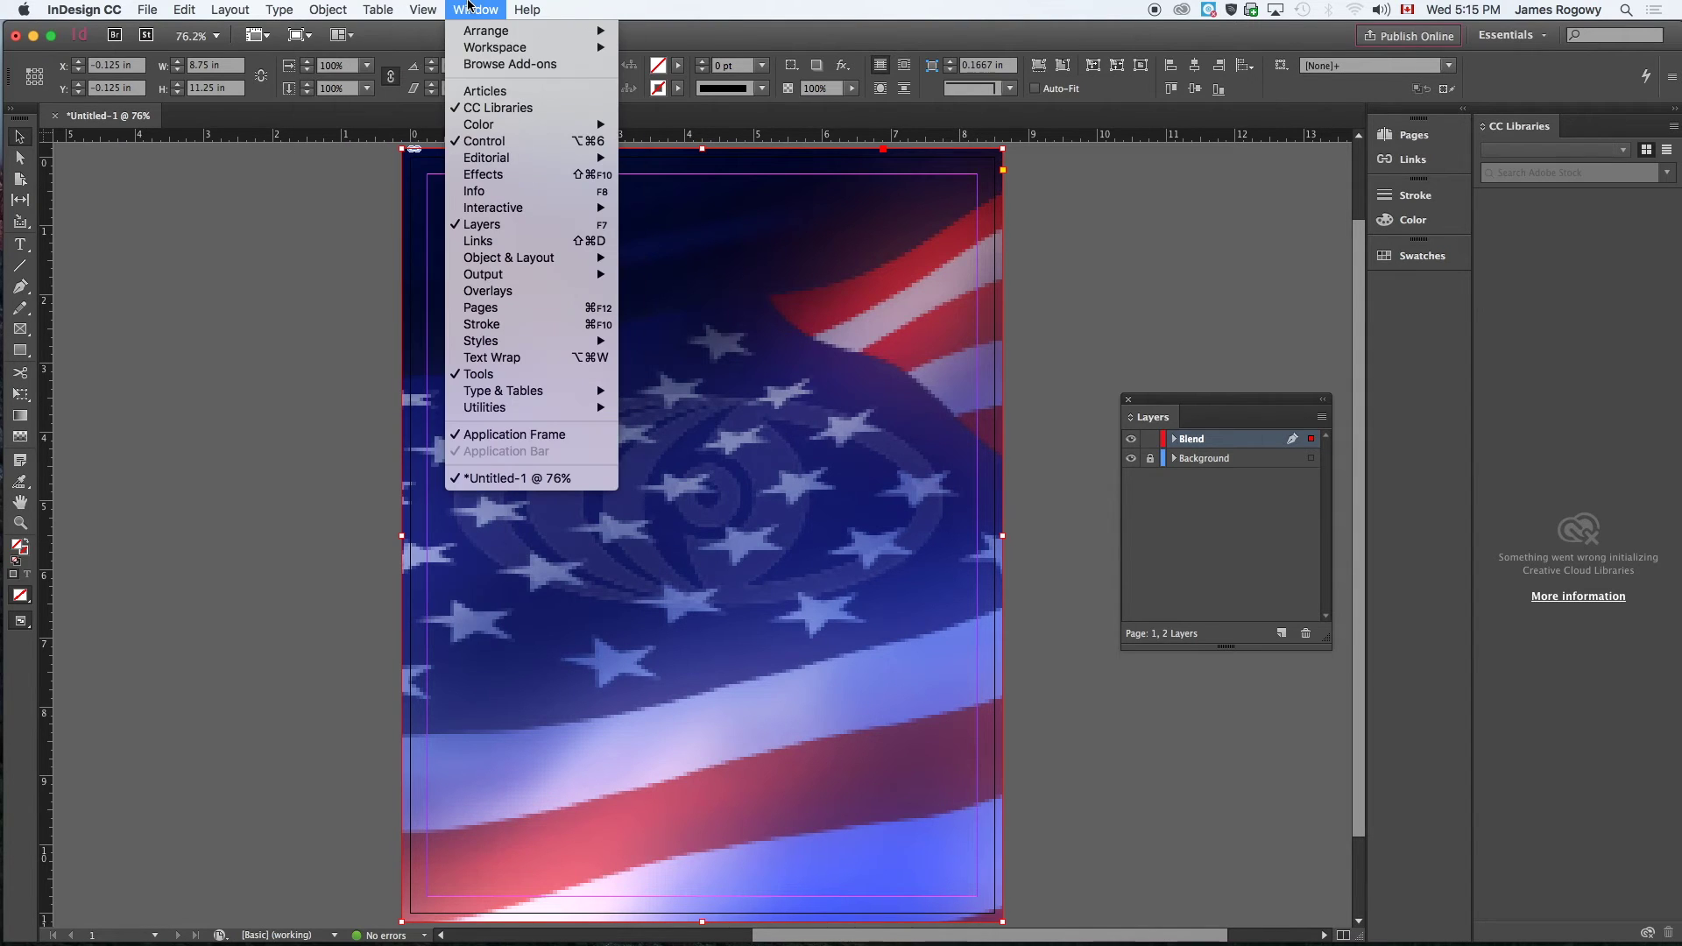
left_click(474, 175)
left_click_drag(648, 334, 267, 335)
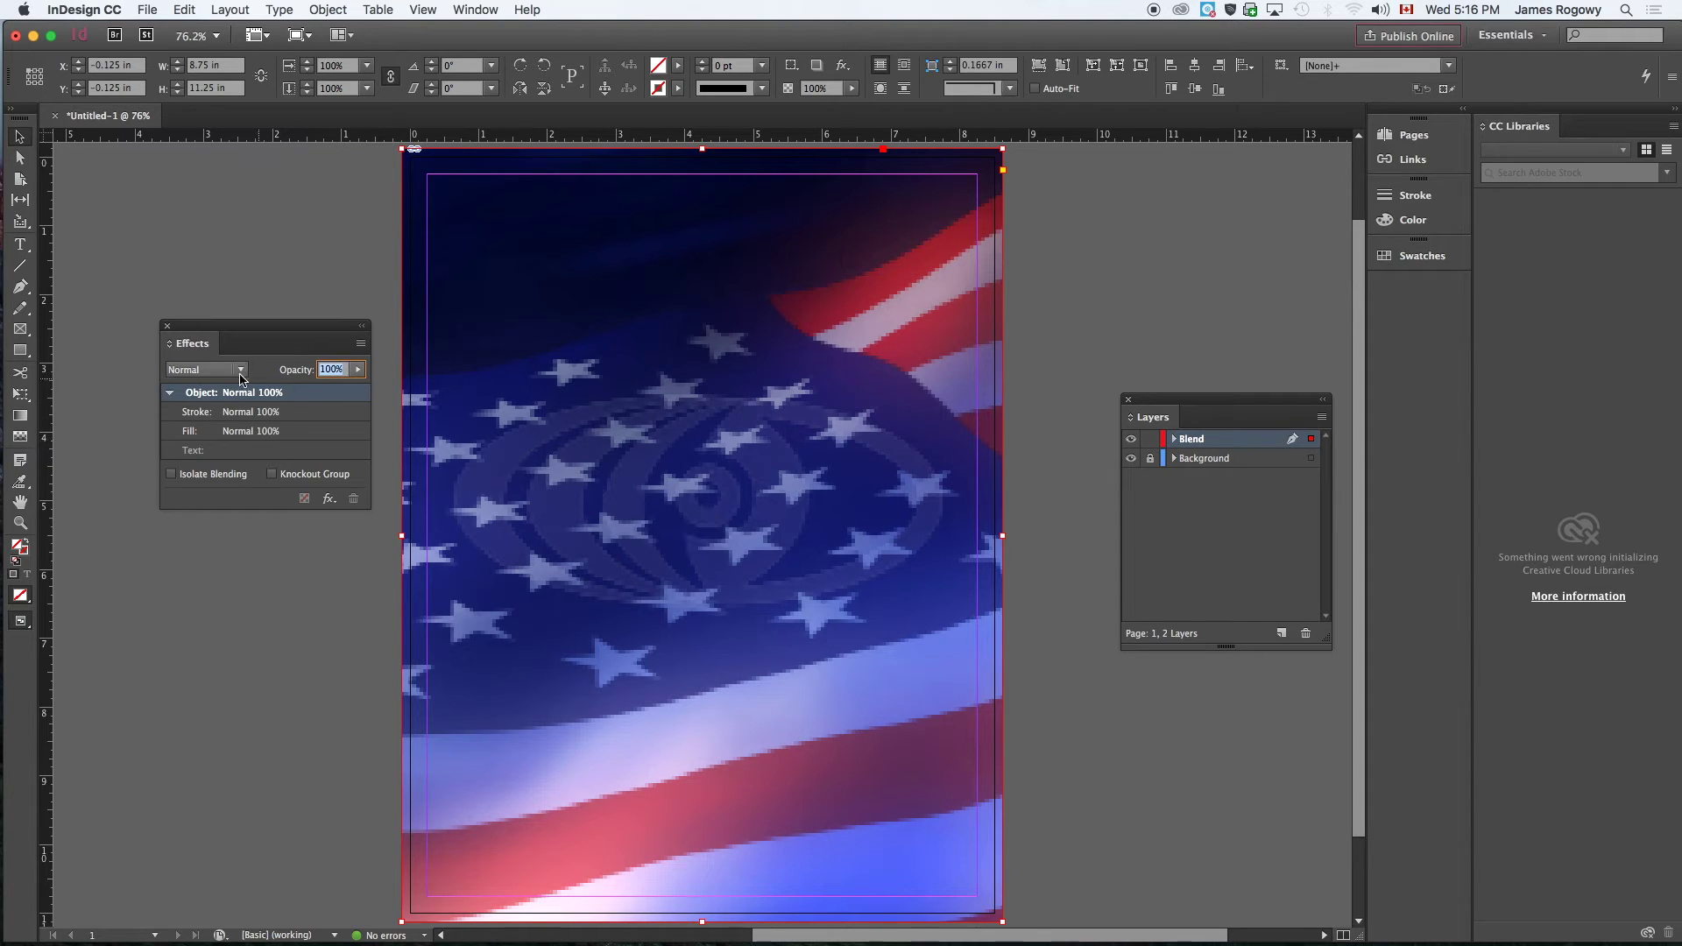
left_click(203, 369)
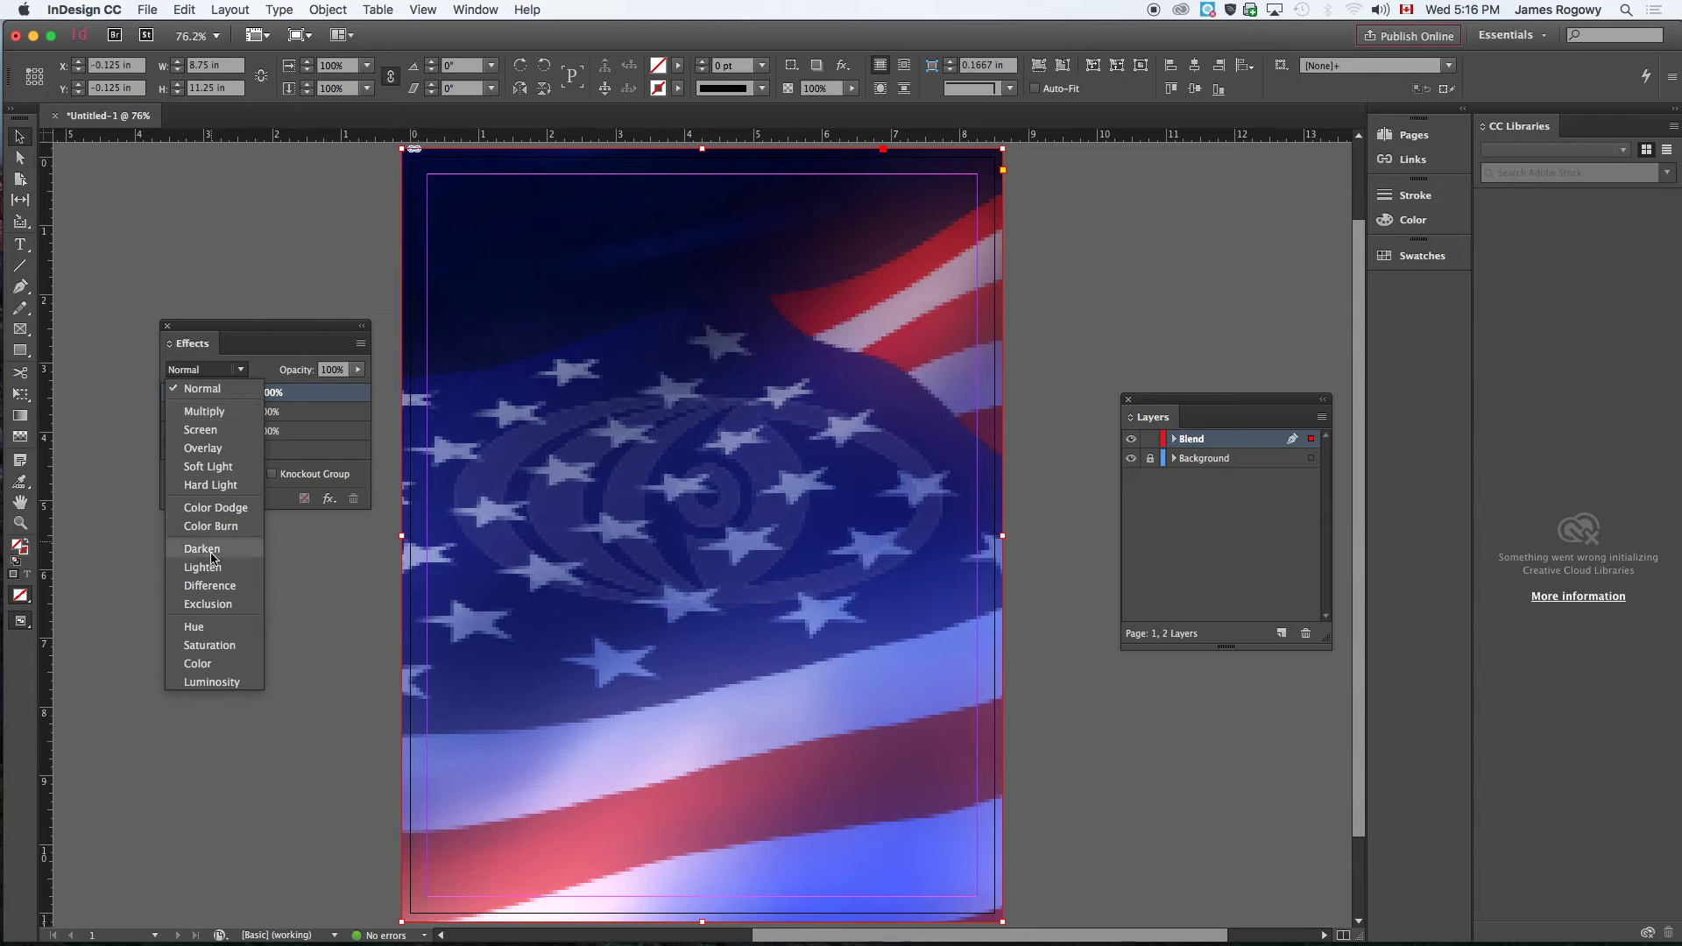
left_click(197, 471)
left_click(338, 230)
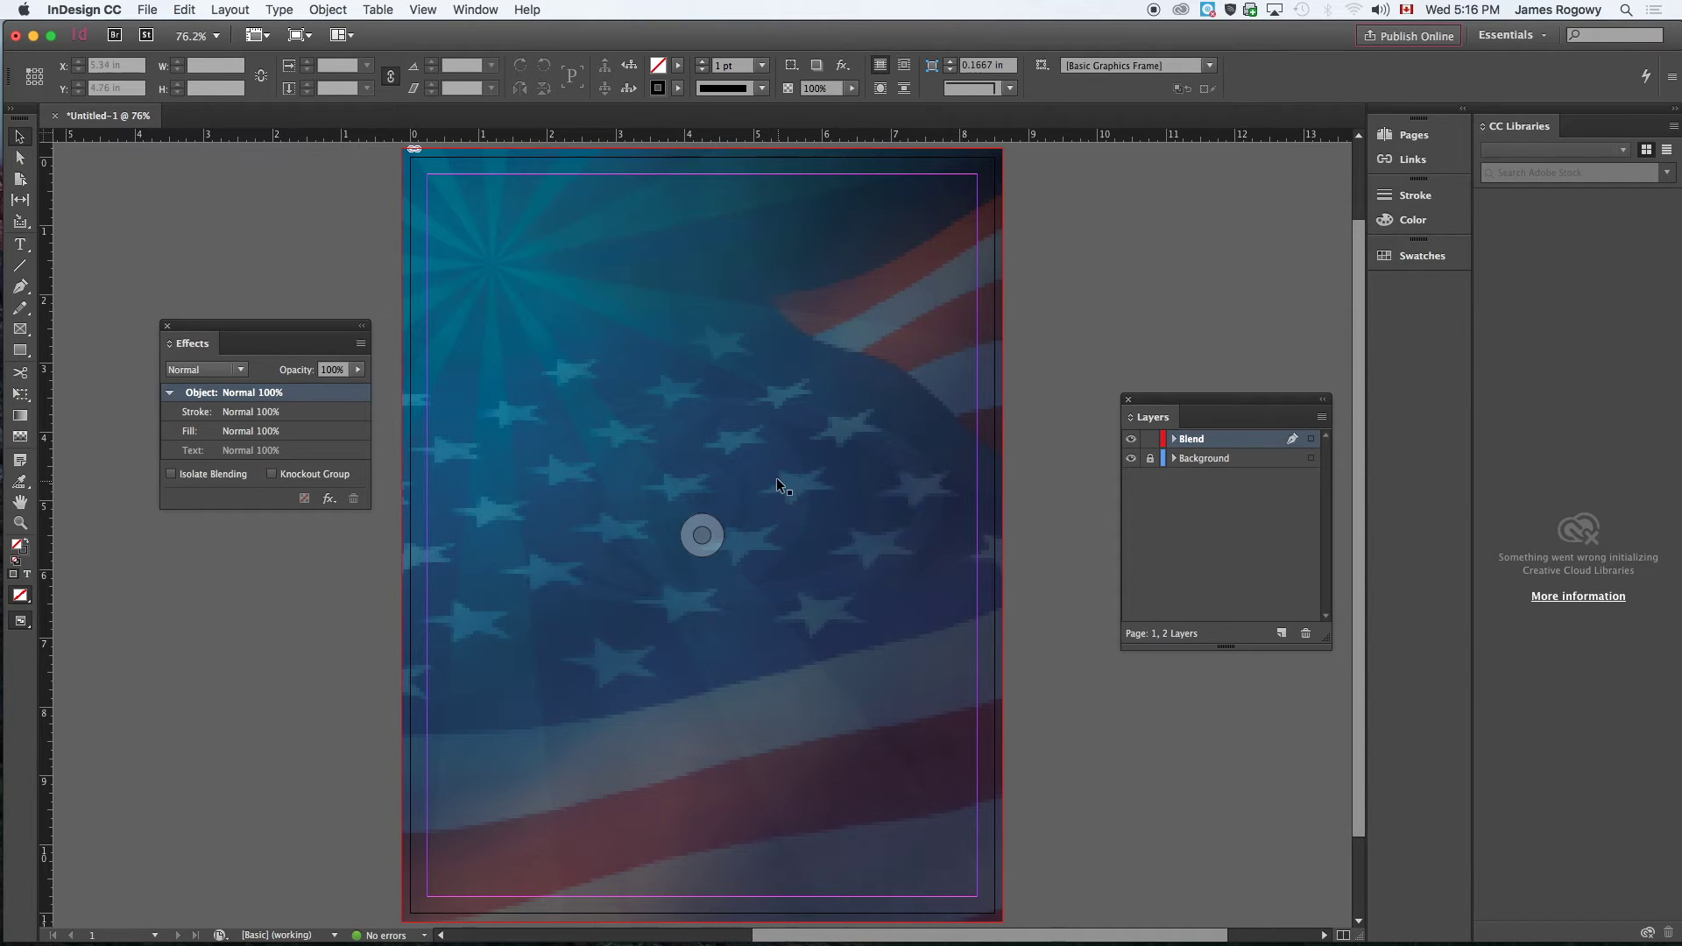
Set the document's display performance to High Quality Display
left_click(428, 10)
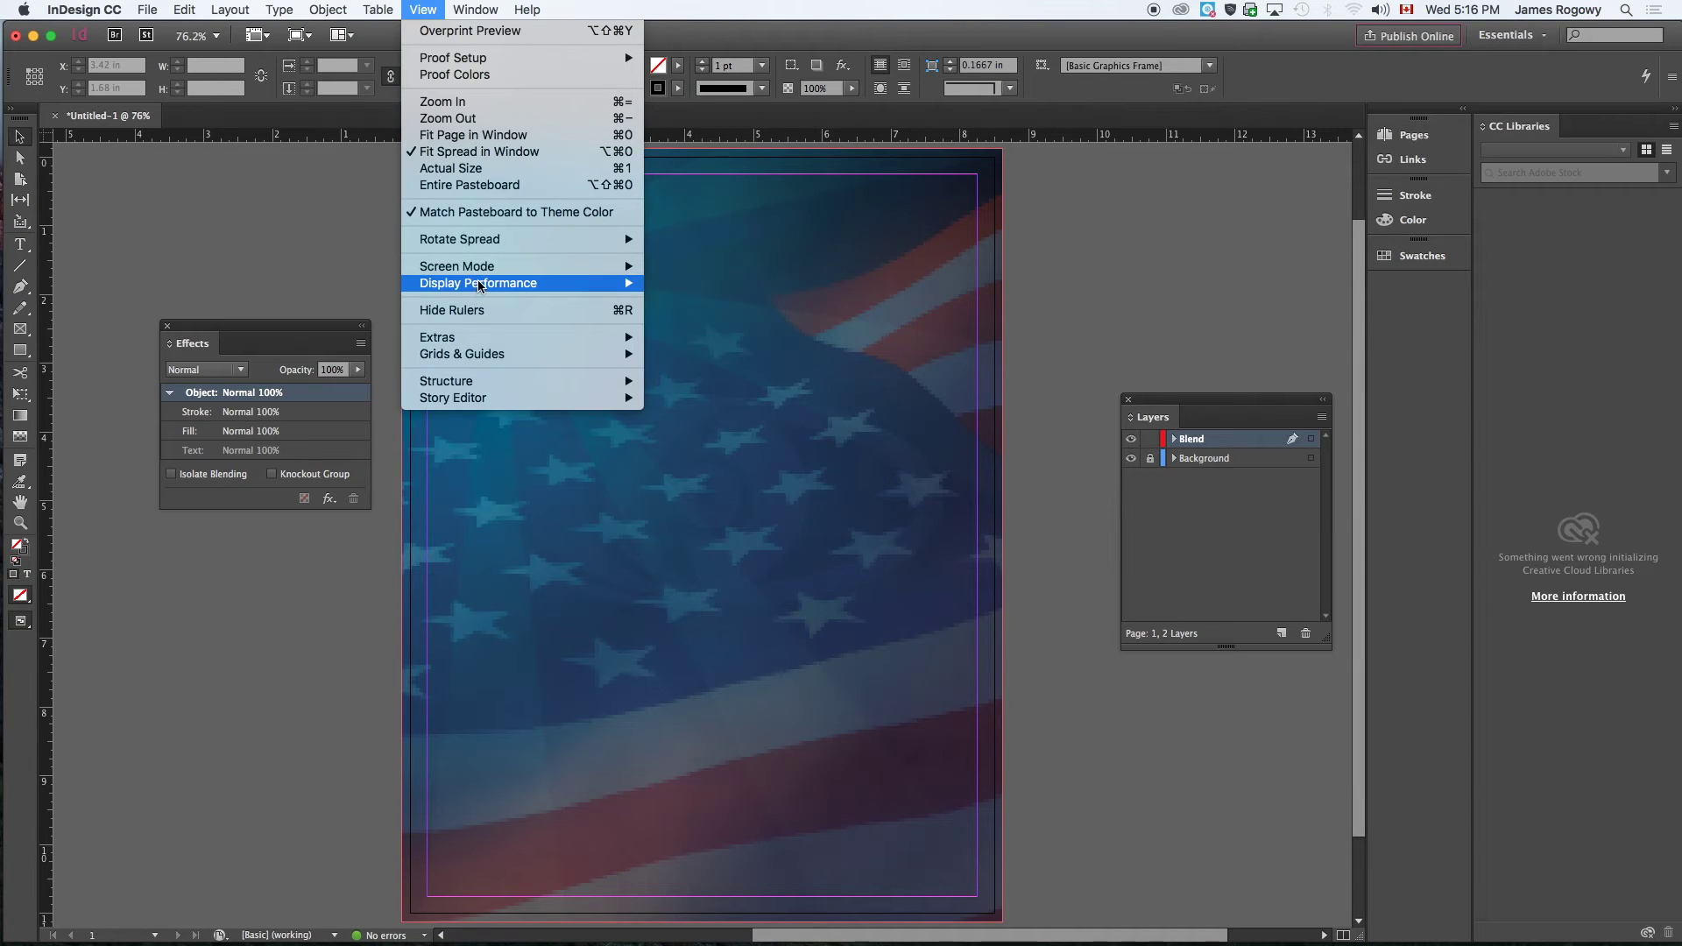
mouse_move(481, 284)
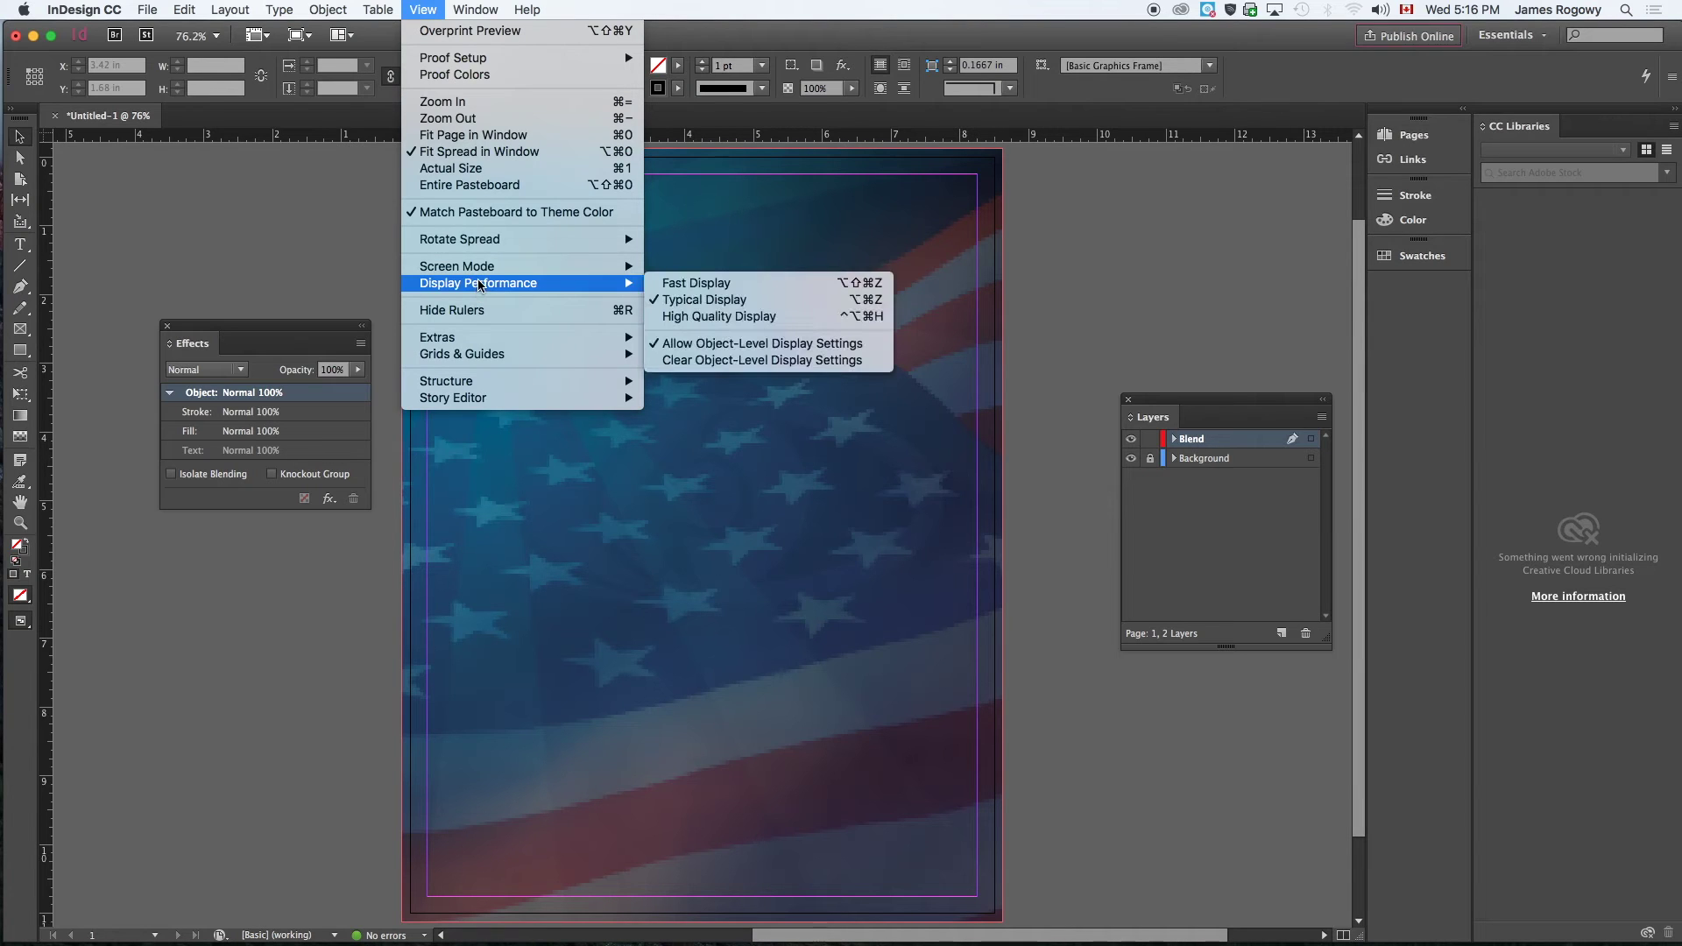
left_click(720, 318)
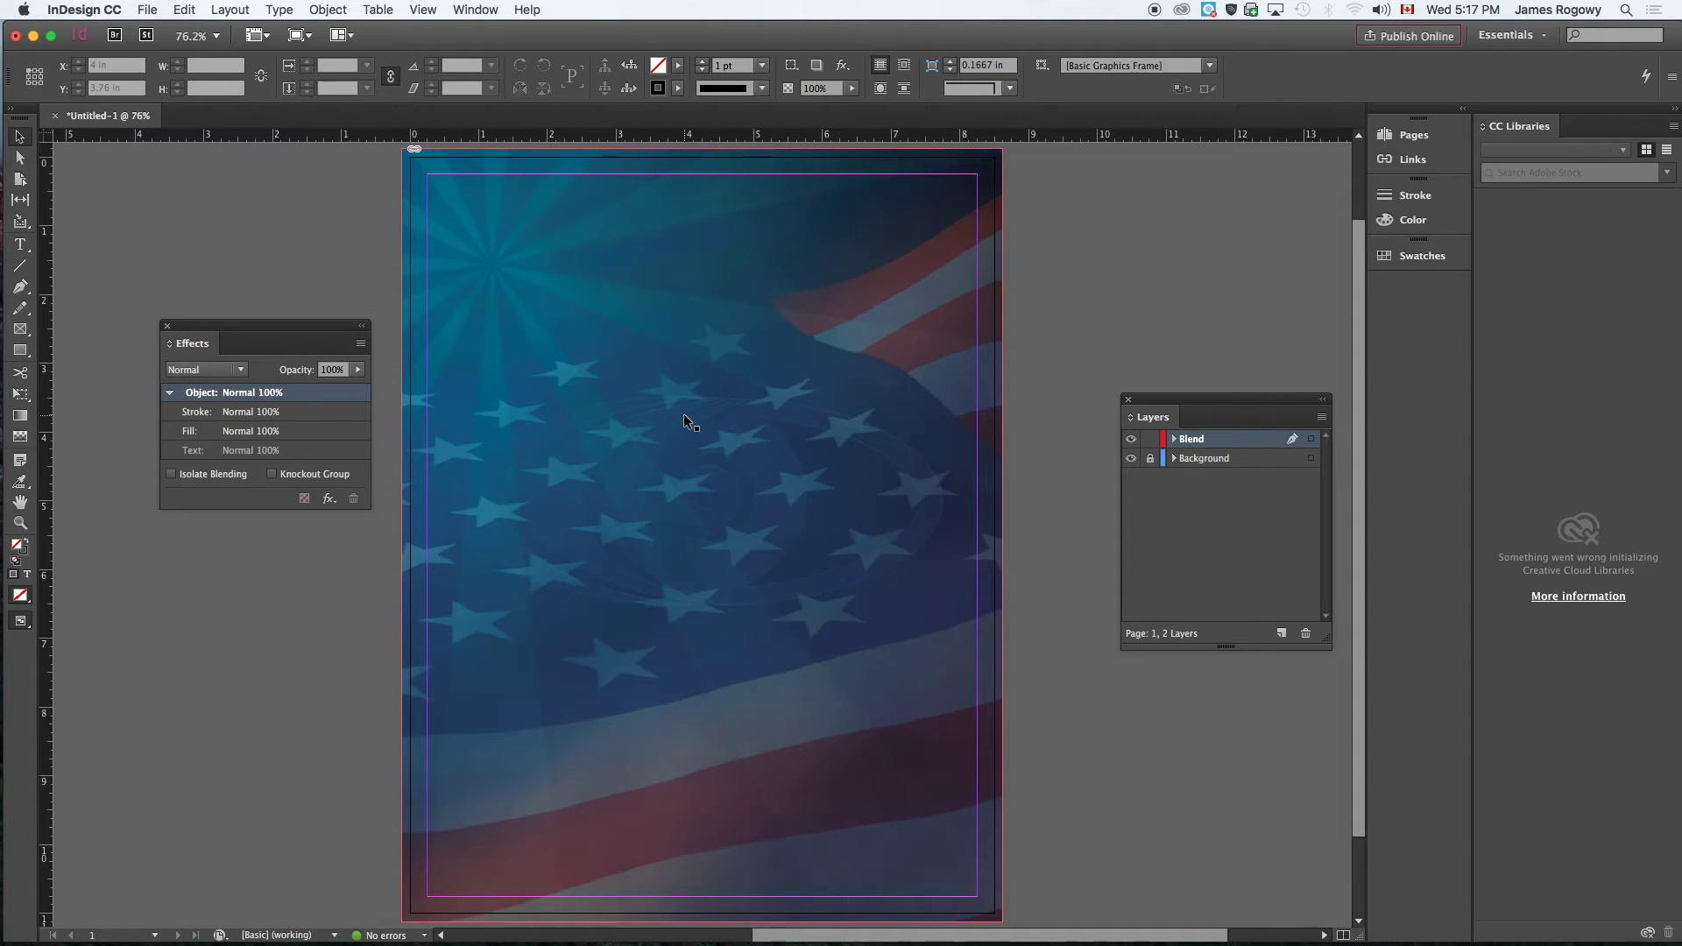
Lock the Blend layer and add a new layer named Logo above it
left_click(1150, 439)
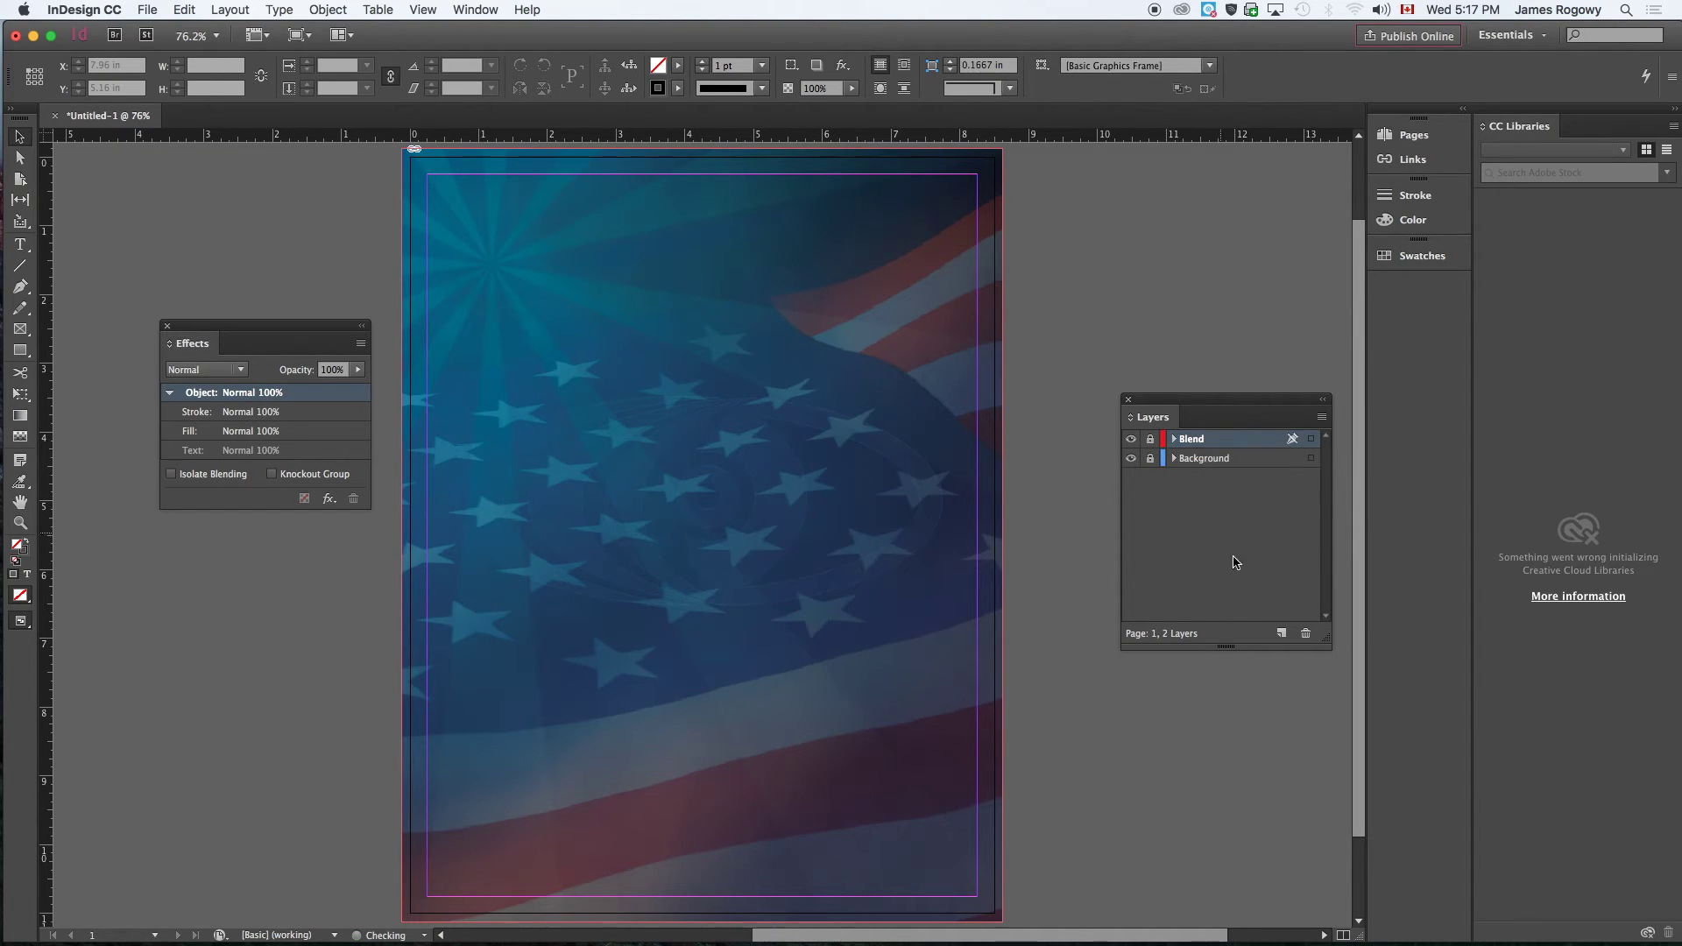
left_click(1281, 633)
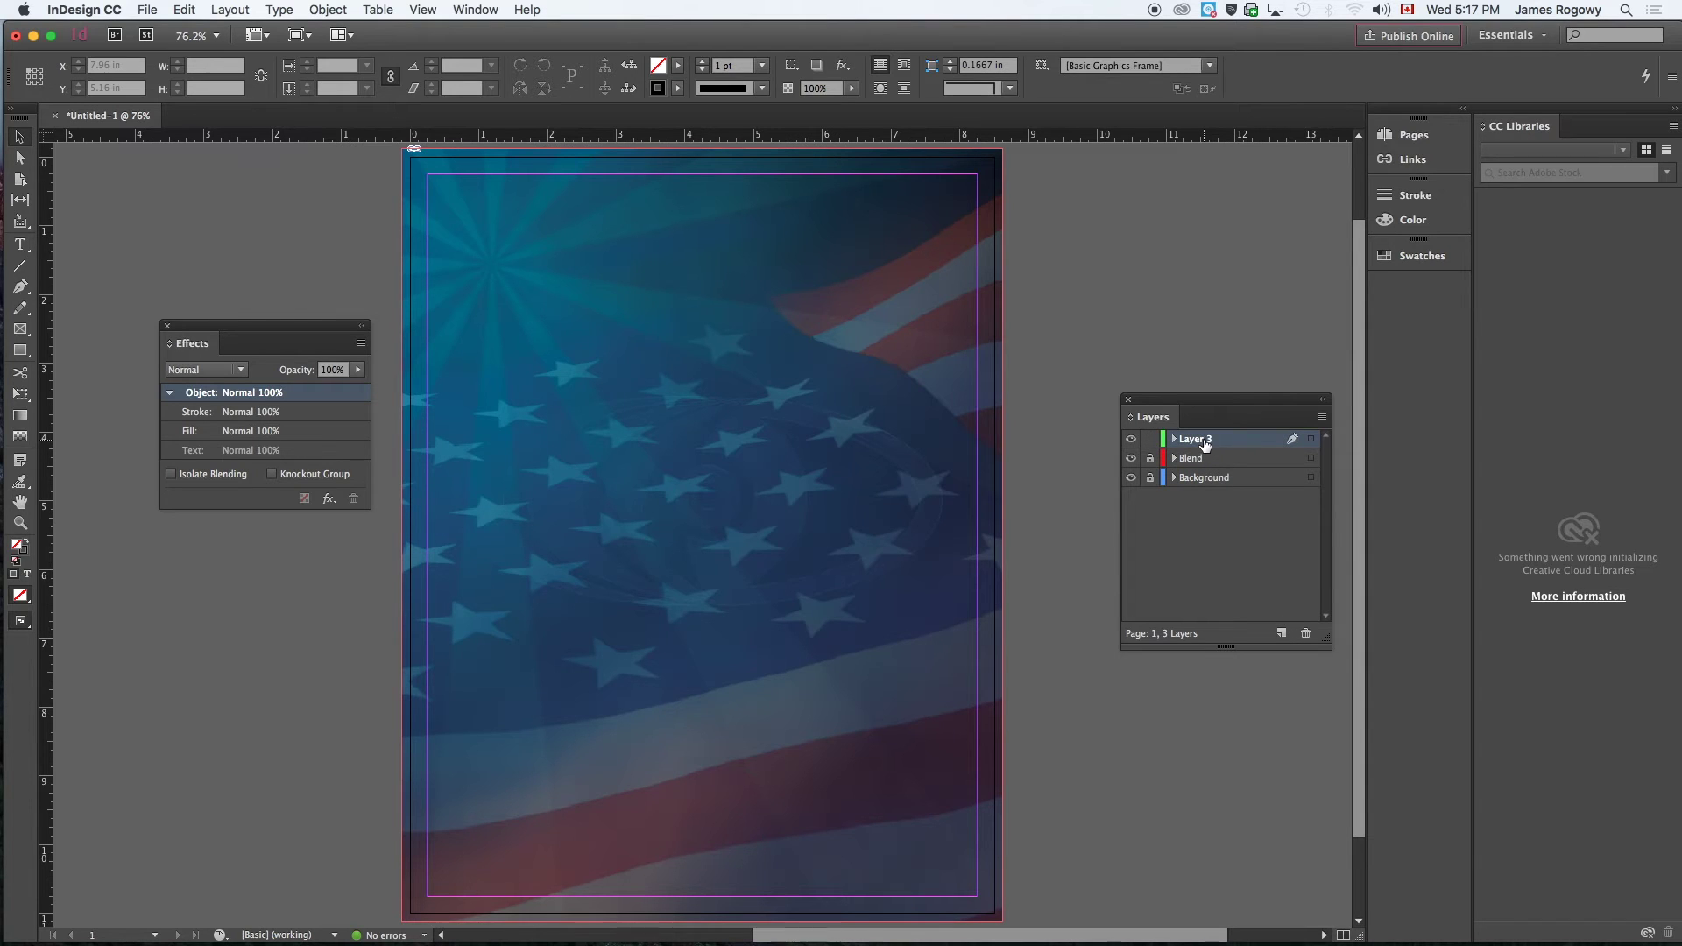
double_click(1206, 439)
type("Logo")
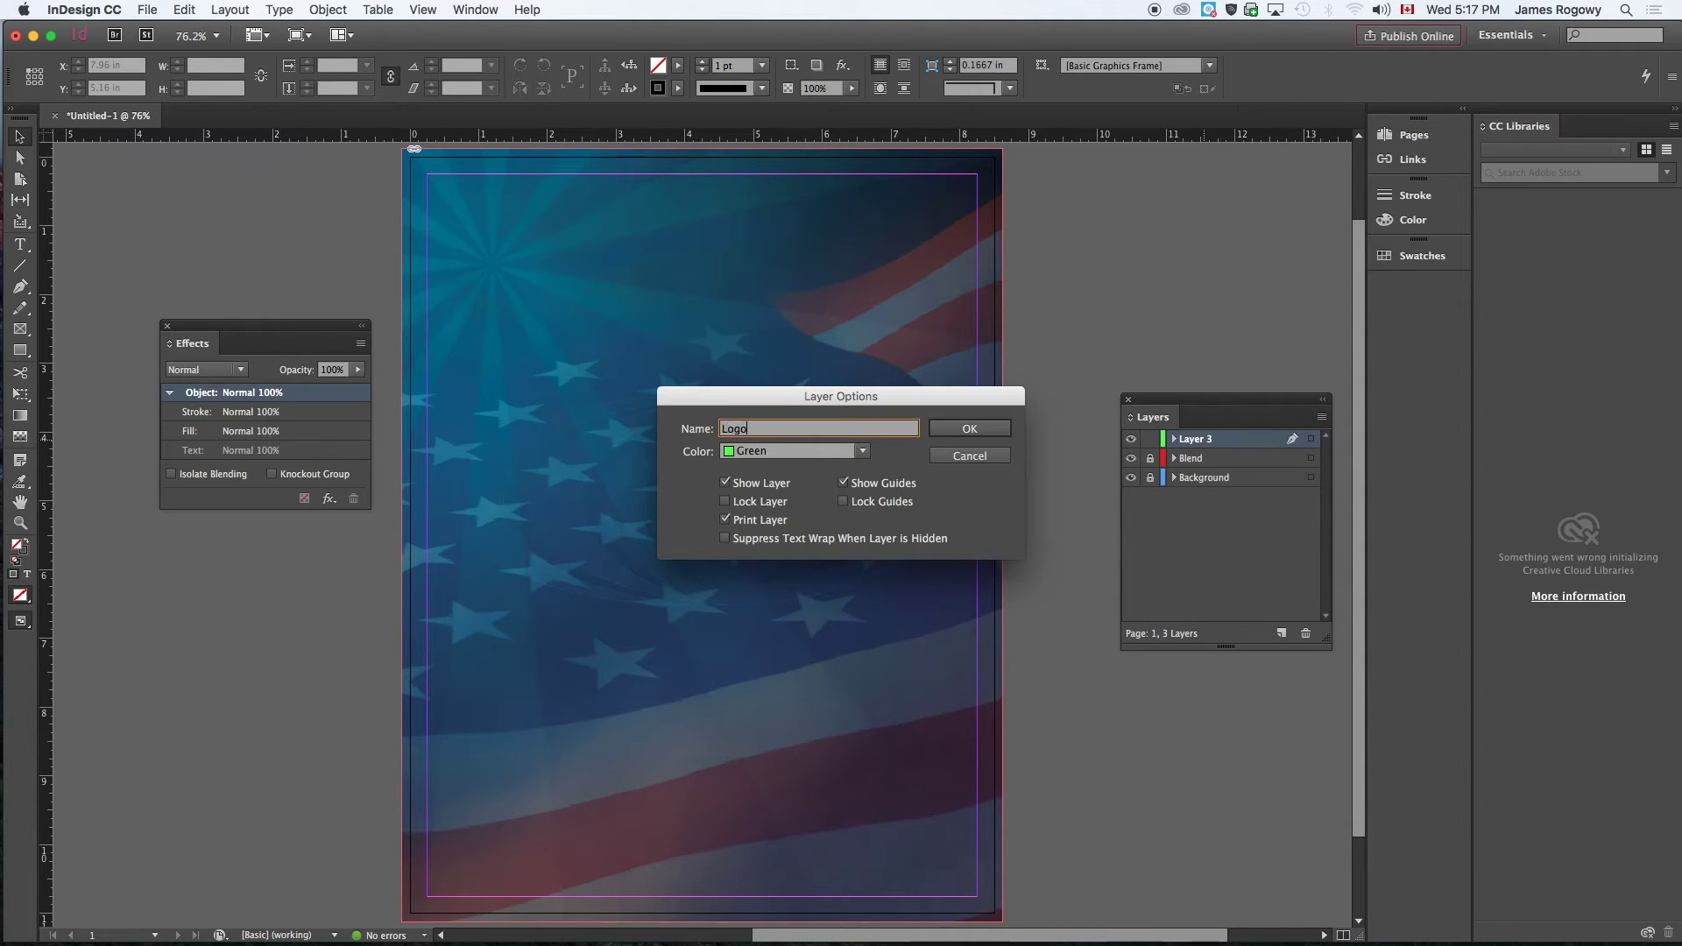
left_click(970, 431)
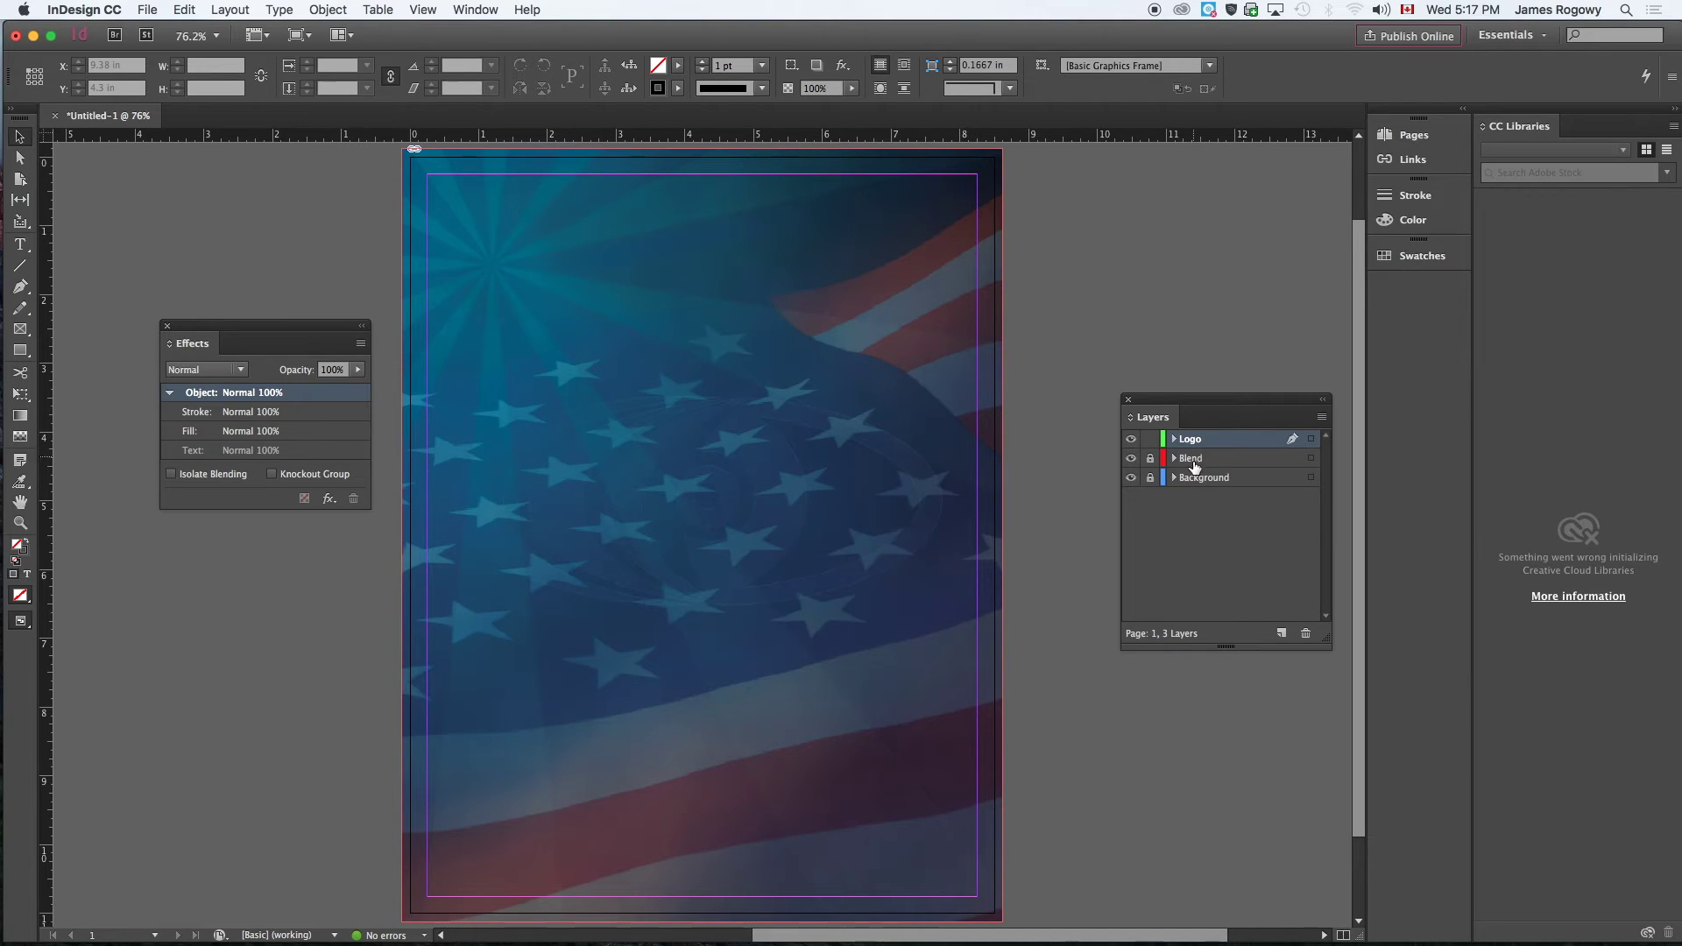
Place time-magazine-logo.eps on the Logo layer and move it onto the upper half of the page
left_click(150, 10)
left_click(171, 217)
left_click(776, 294)
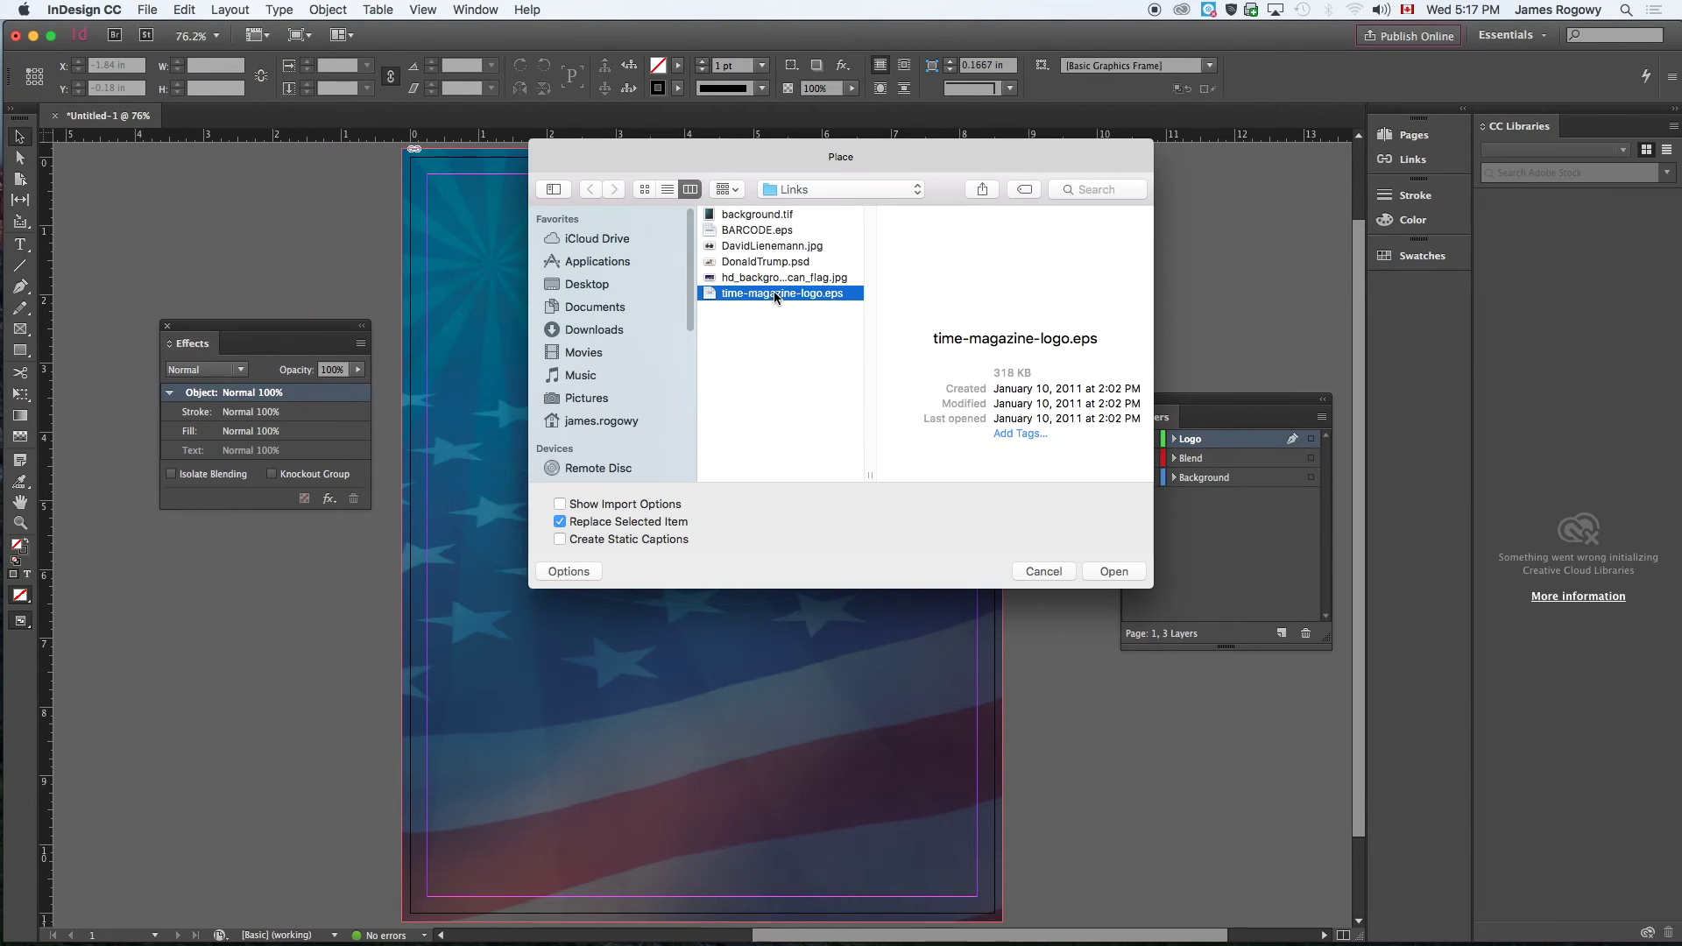
left_click(1114, 572)
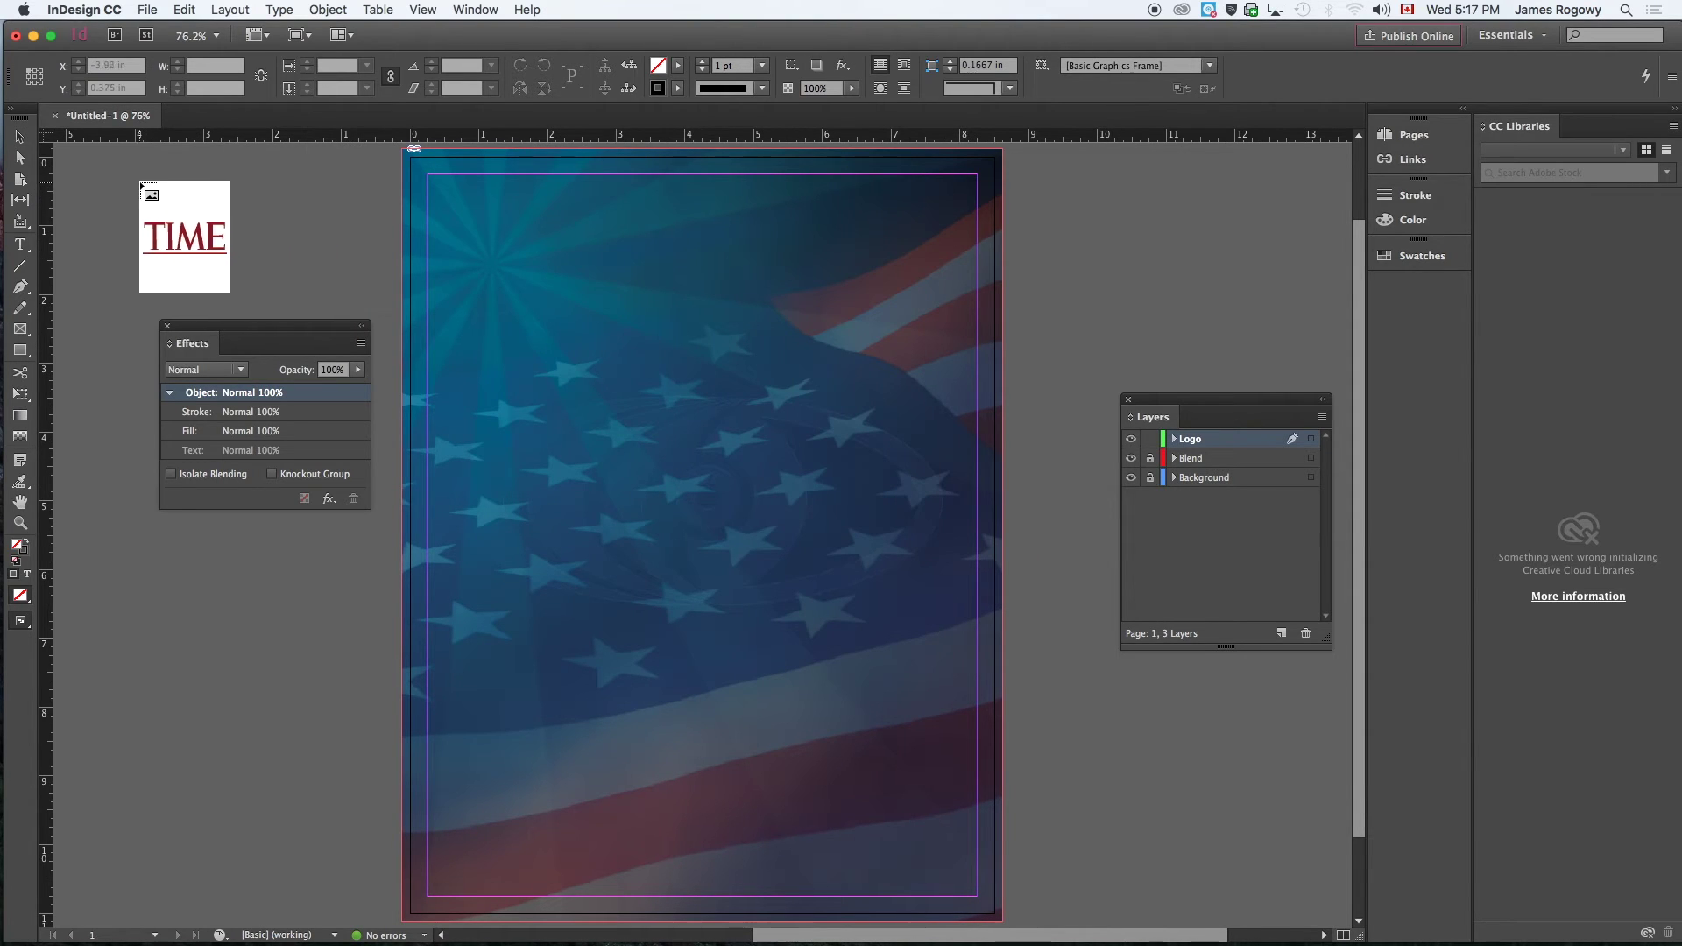
left_click(144, 179)
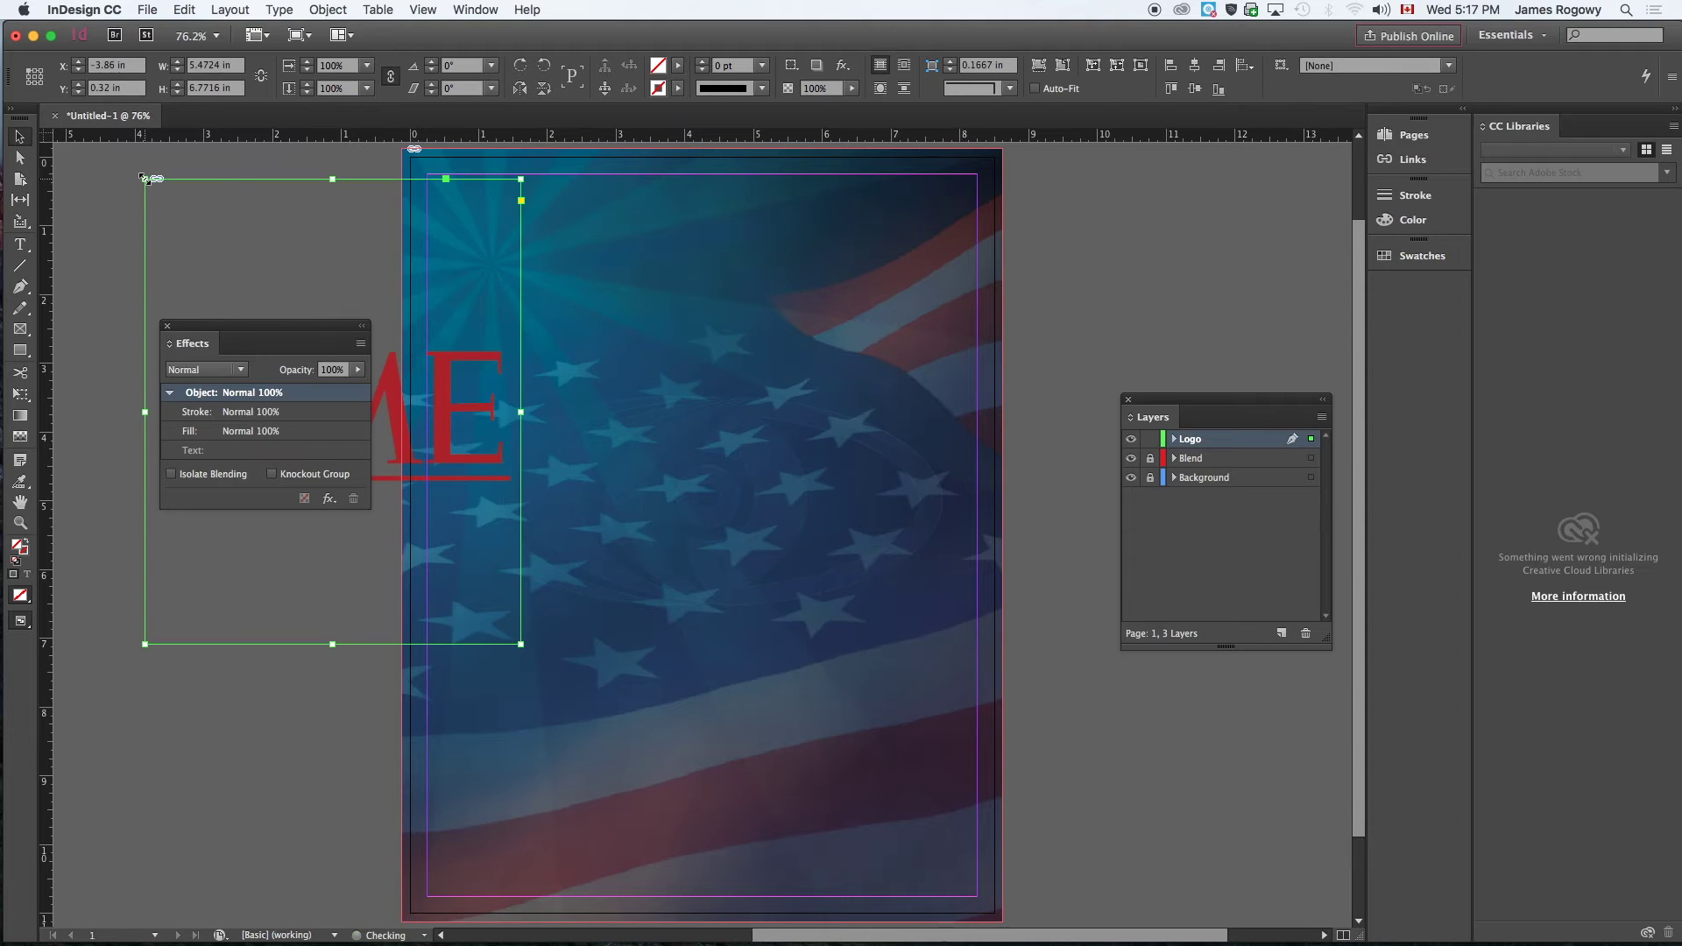
left_click_drag(254, 327, 206, 655)
left_click_drag(333, 403, 665, 398)
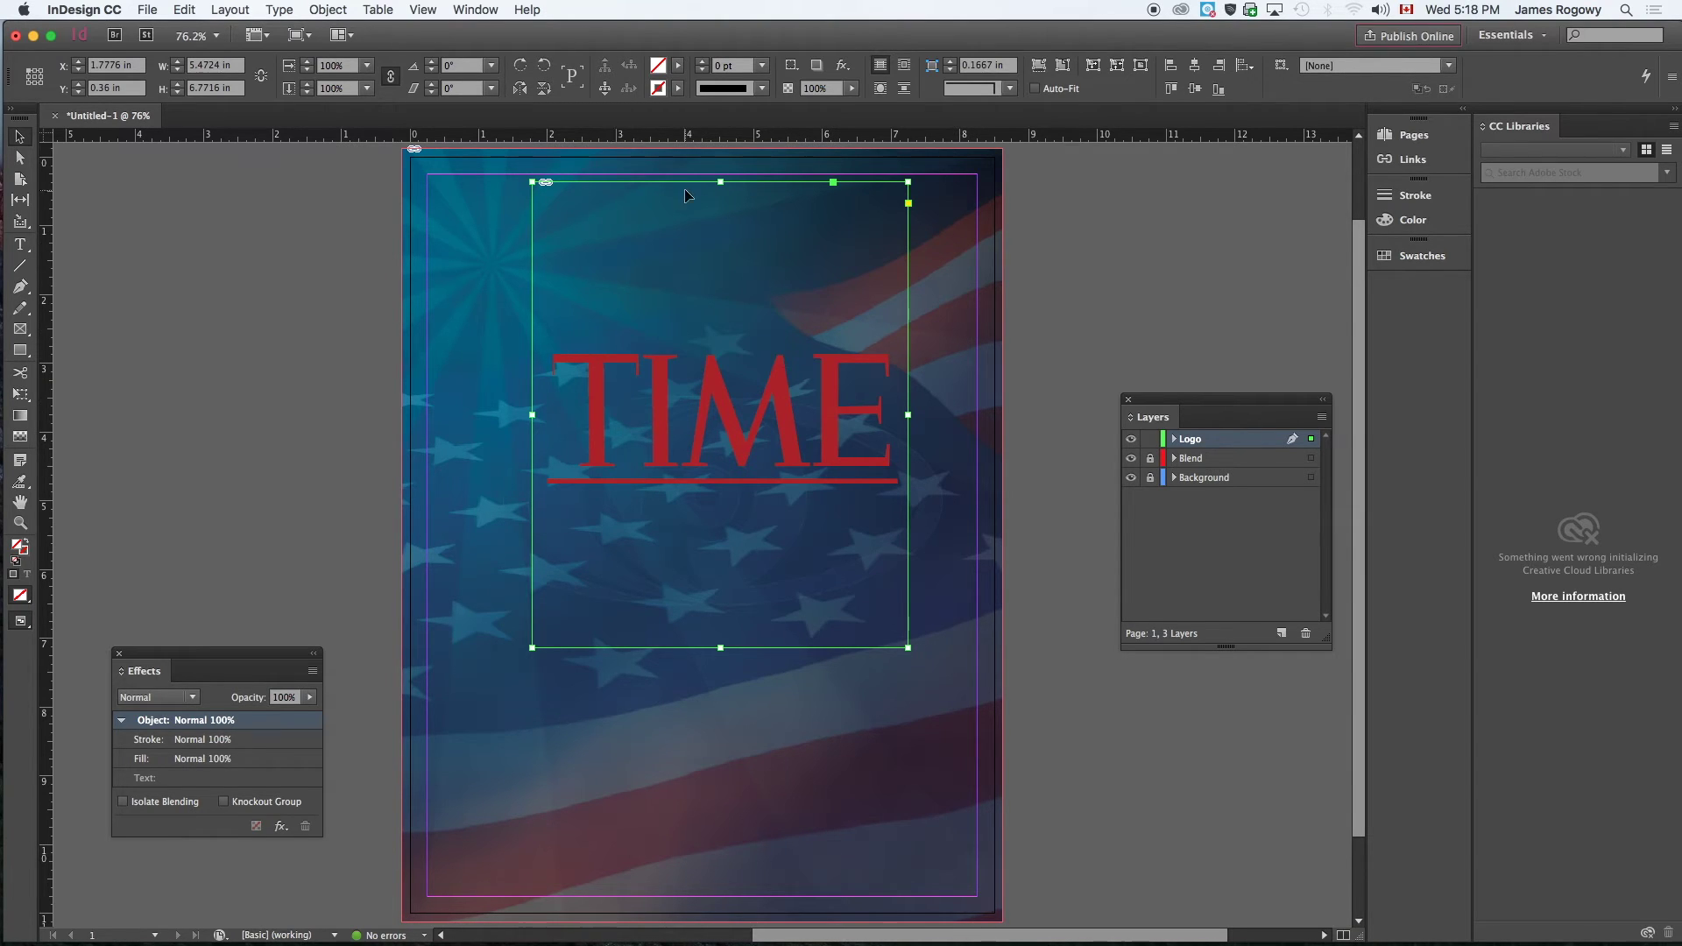
Crop the logo's frame on all four sides close to the TIME artwork, about 5.22 by 2.08 in
left_click_drag(721, 183, 716, 351)
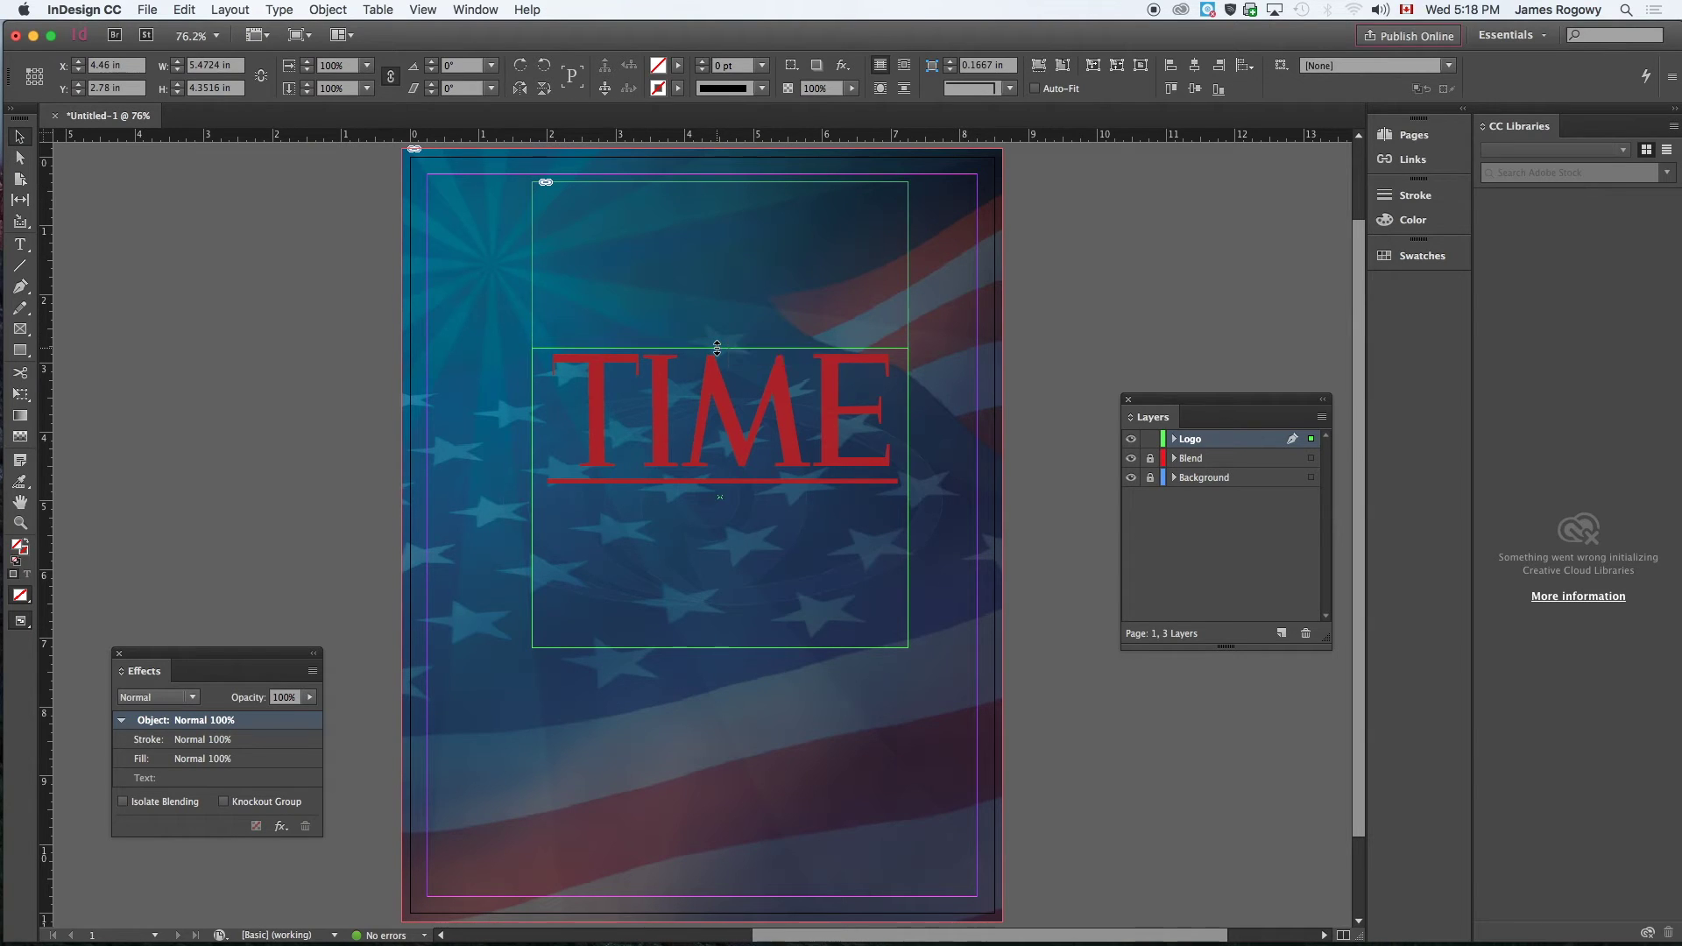
left_click_drag(718, 649, 720, 491)
left_click_drag(908, 420, 902, 420)
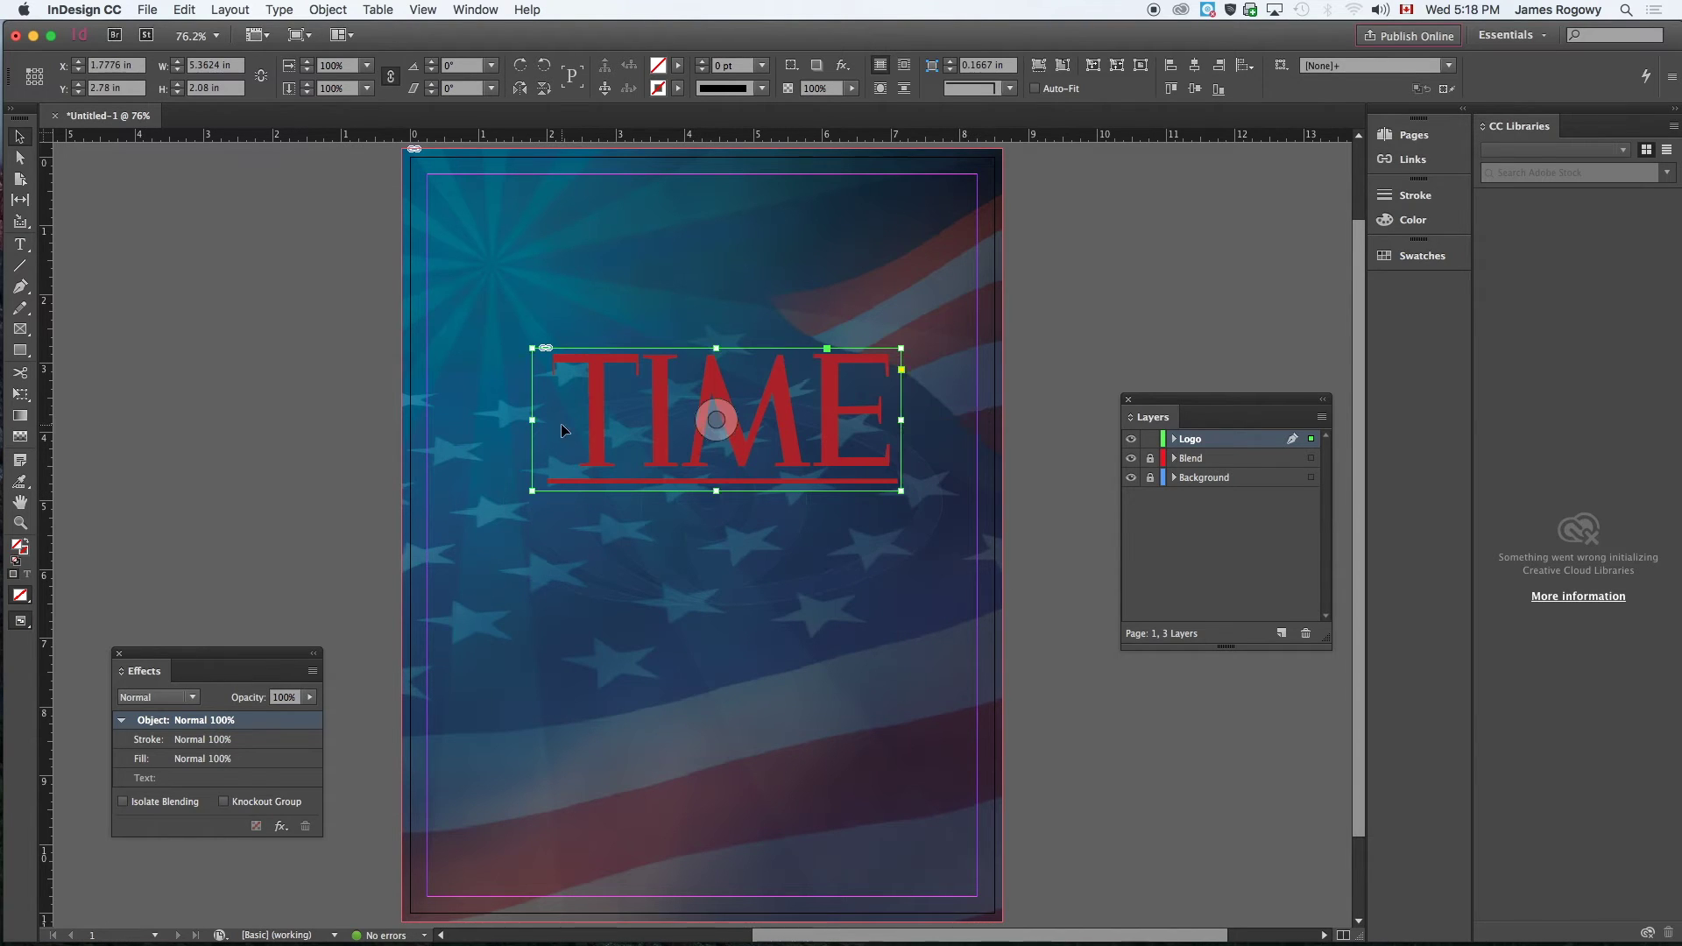
mouse_move(532, 420)
left_mouse_down()
mouse_move(598, 420)
mouse_move(541, 421)
left_mouse_up()
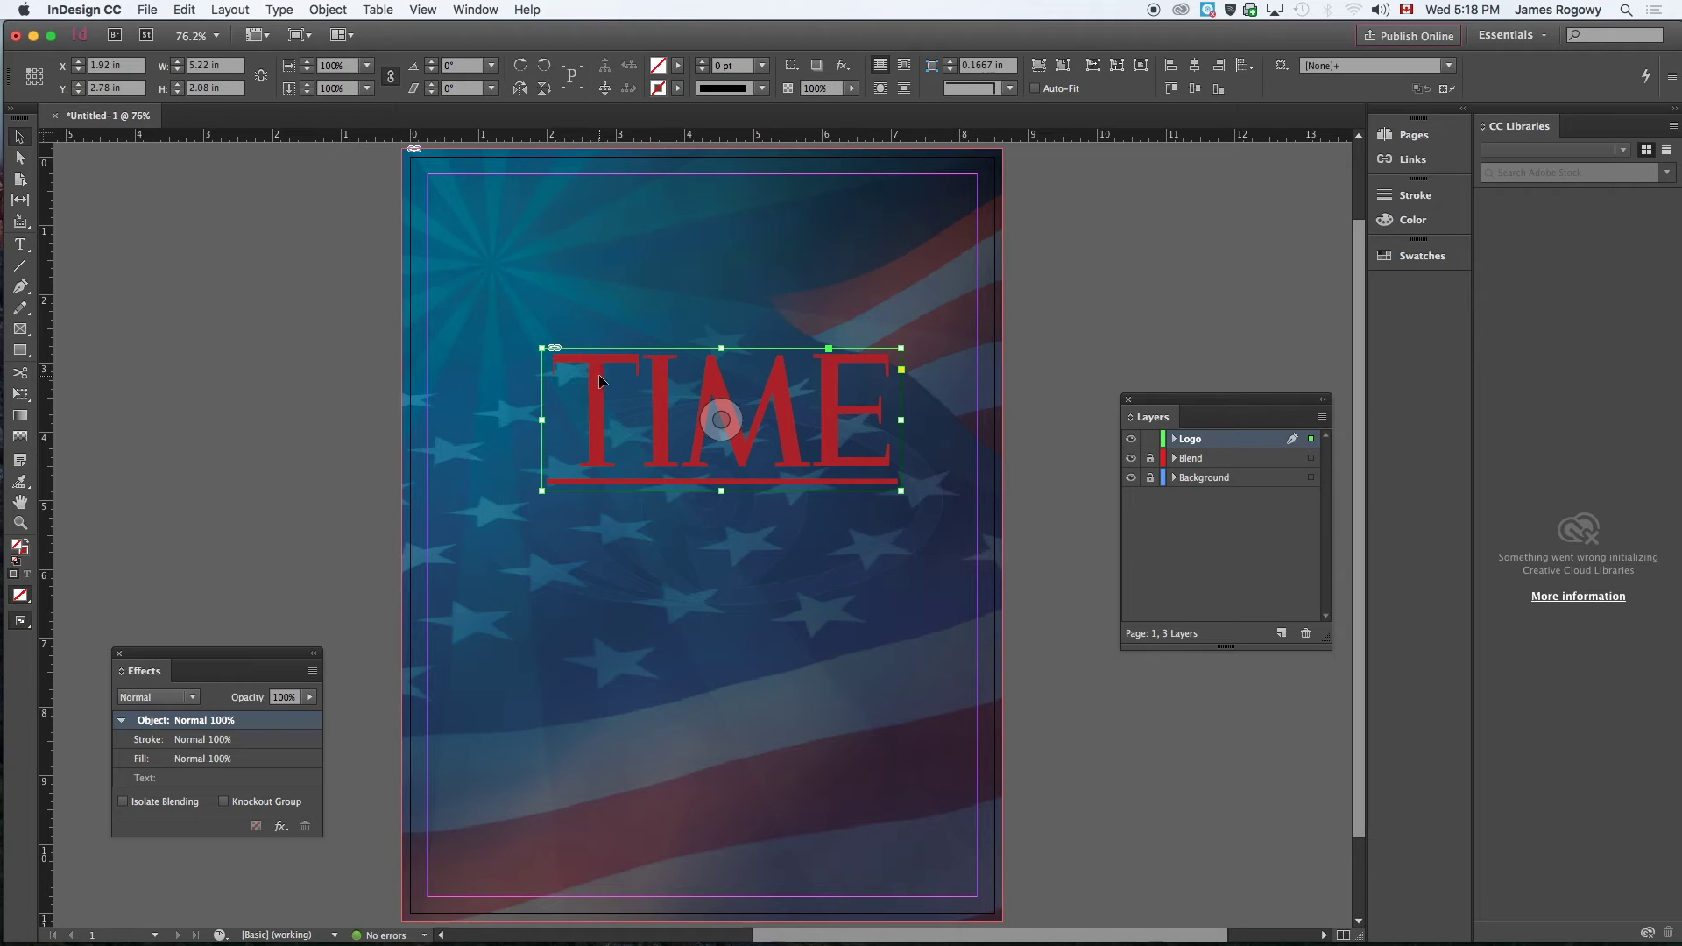
Align the logo to the page's top-left margin corner, scale it to the margin width, about 8.01 by 3.19 in, and nudge it slightly left
left_click_drag(599, 375, 487, 204)
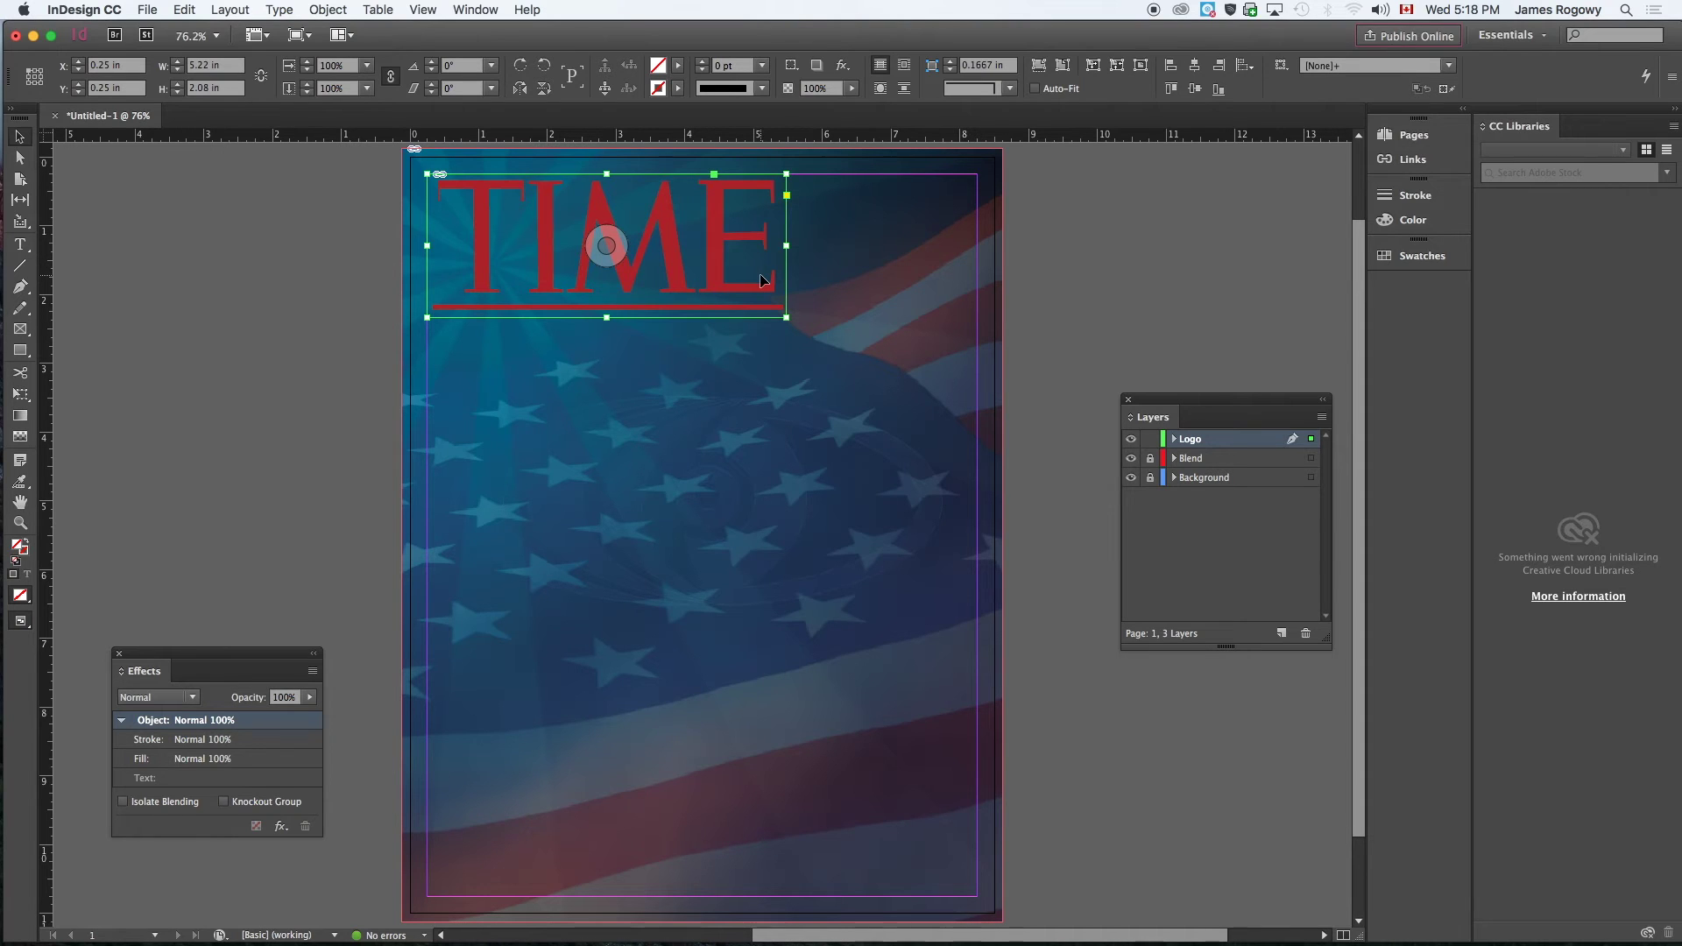
left_click_drag(786, 317, 977, 393)
left_click(1065, 285)
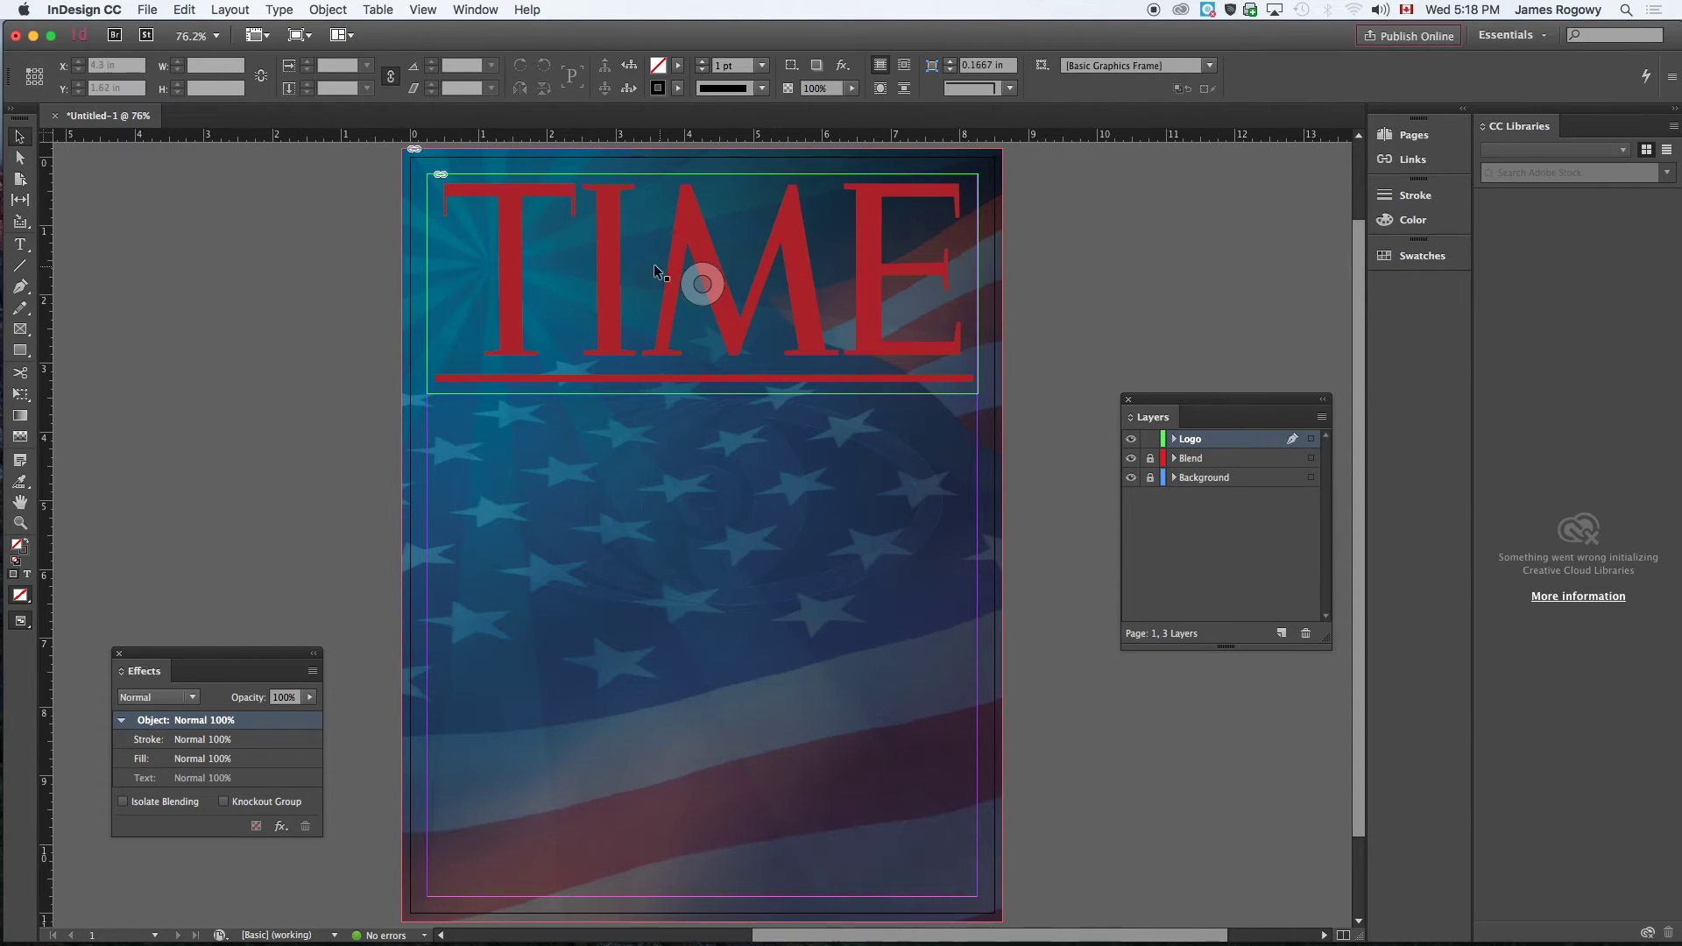
left_click(610, 253)
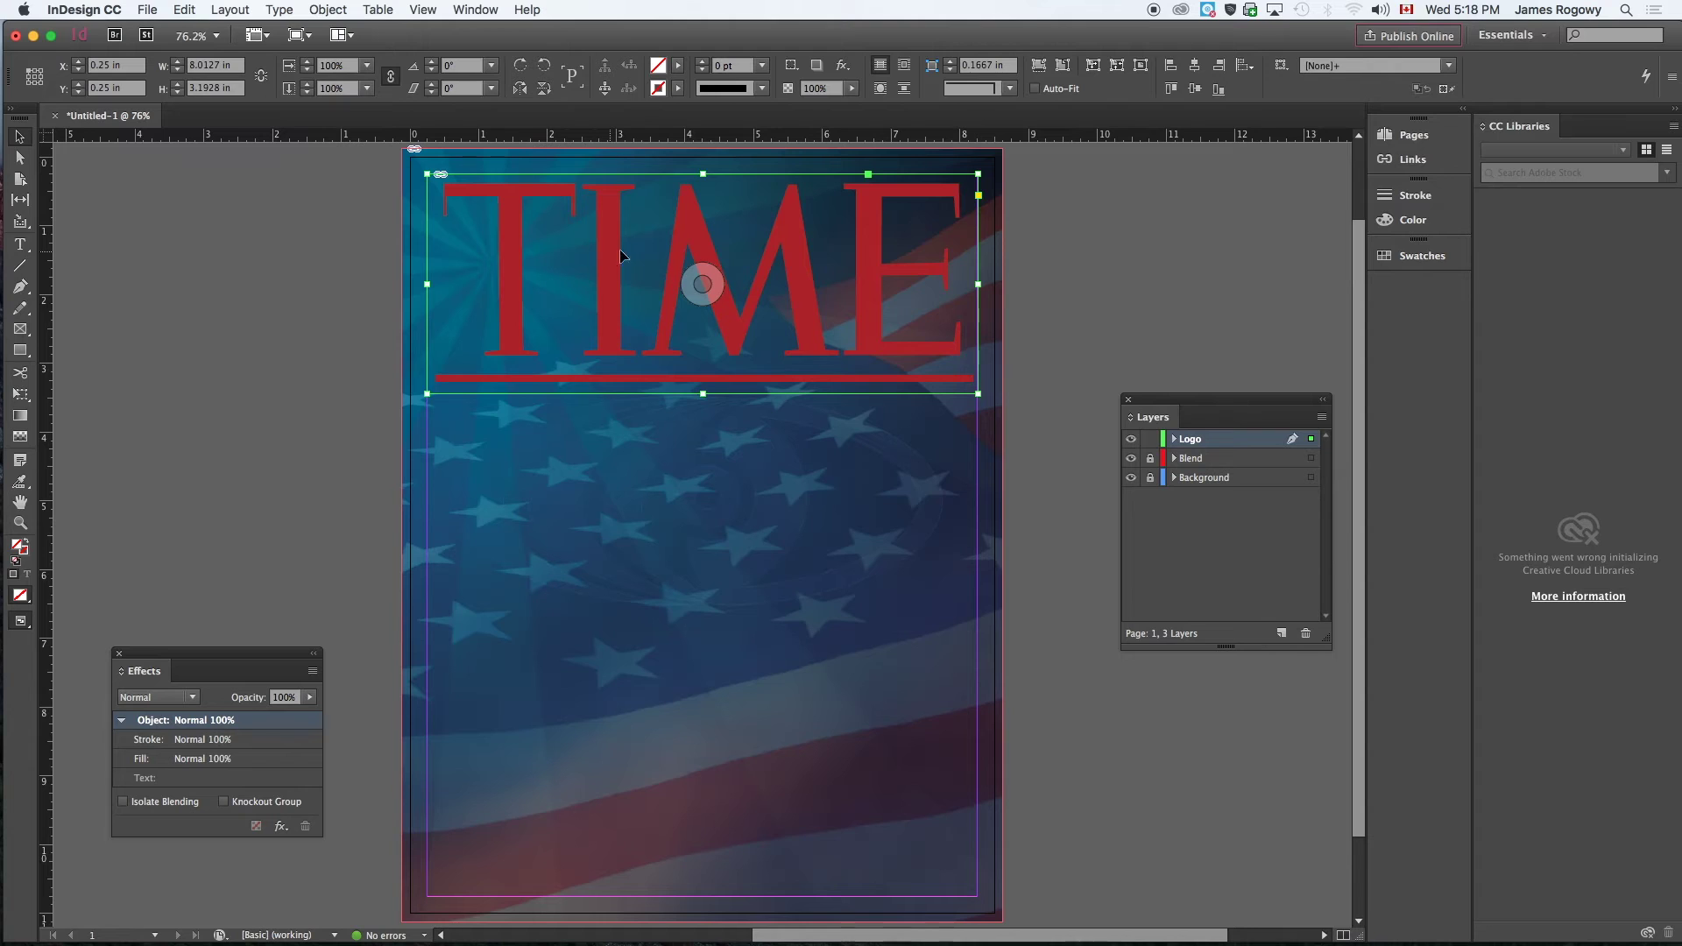
left_click(781, 238)
key("Left")
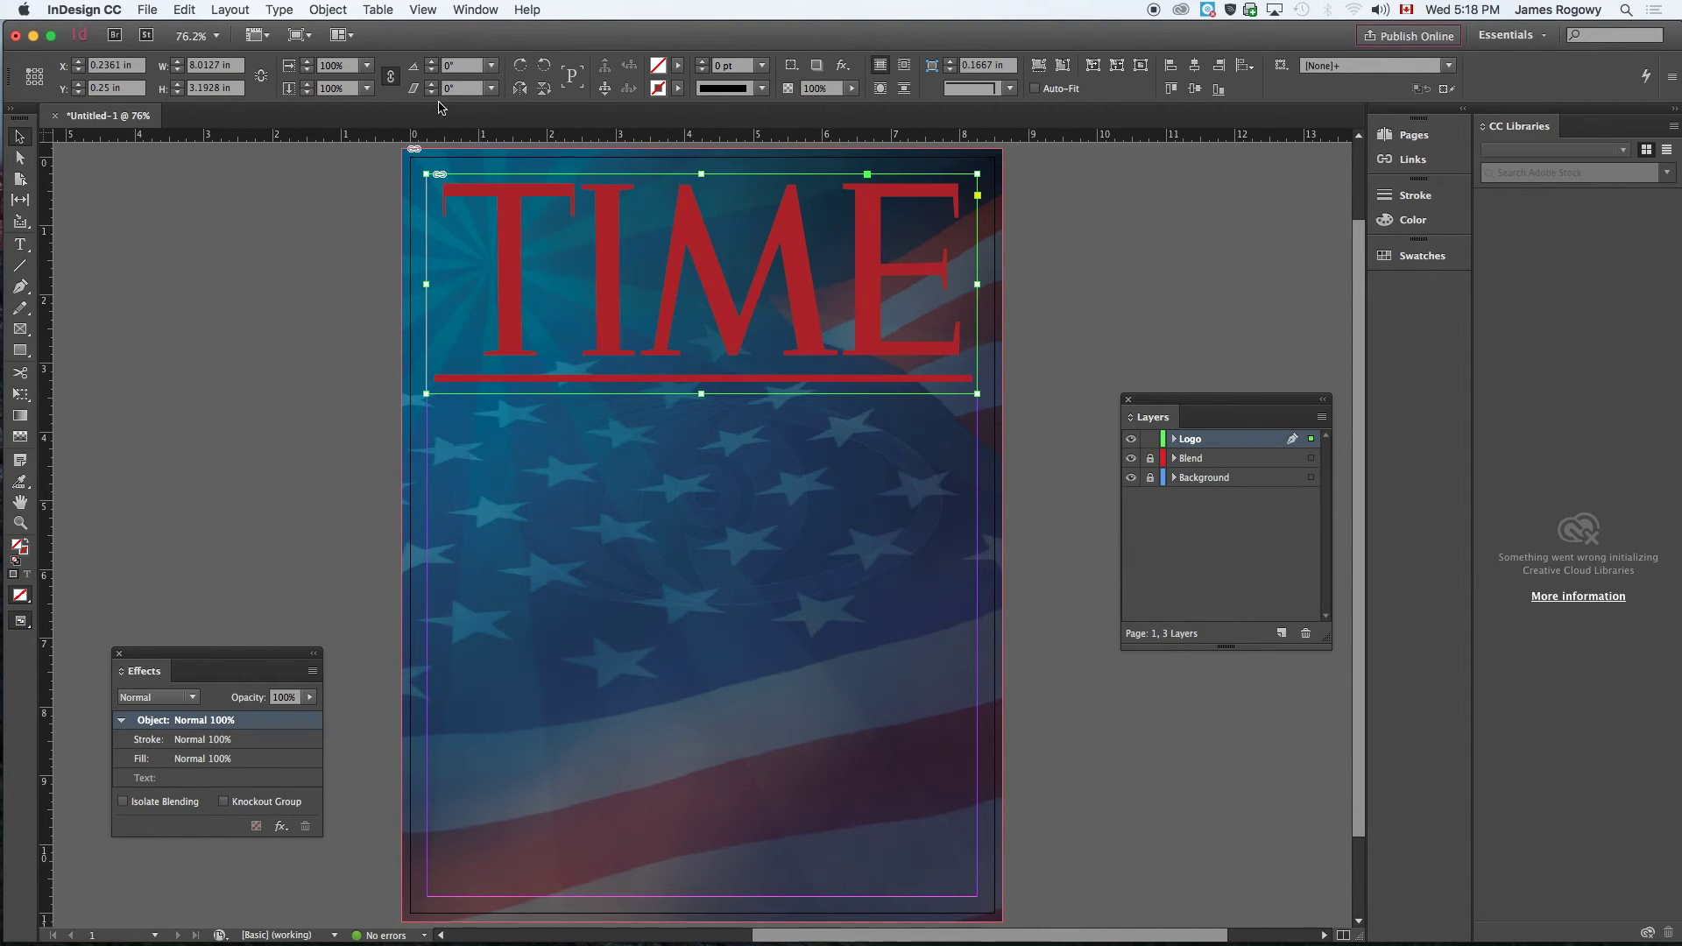
left_click(242, 252)
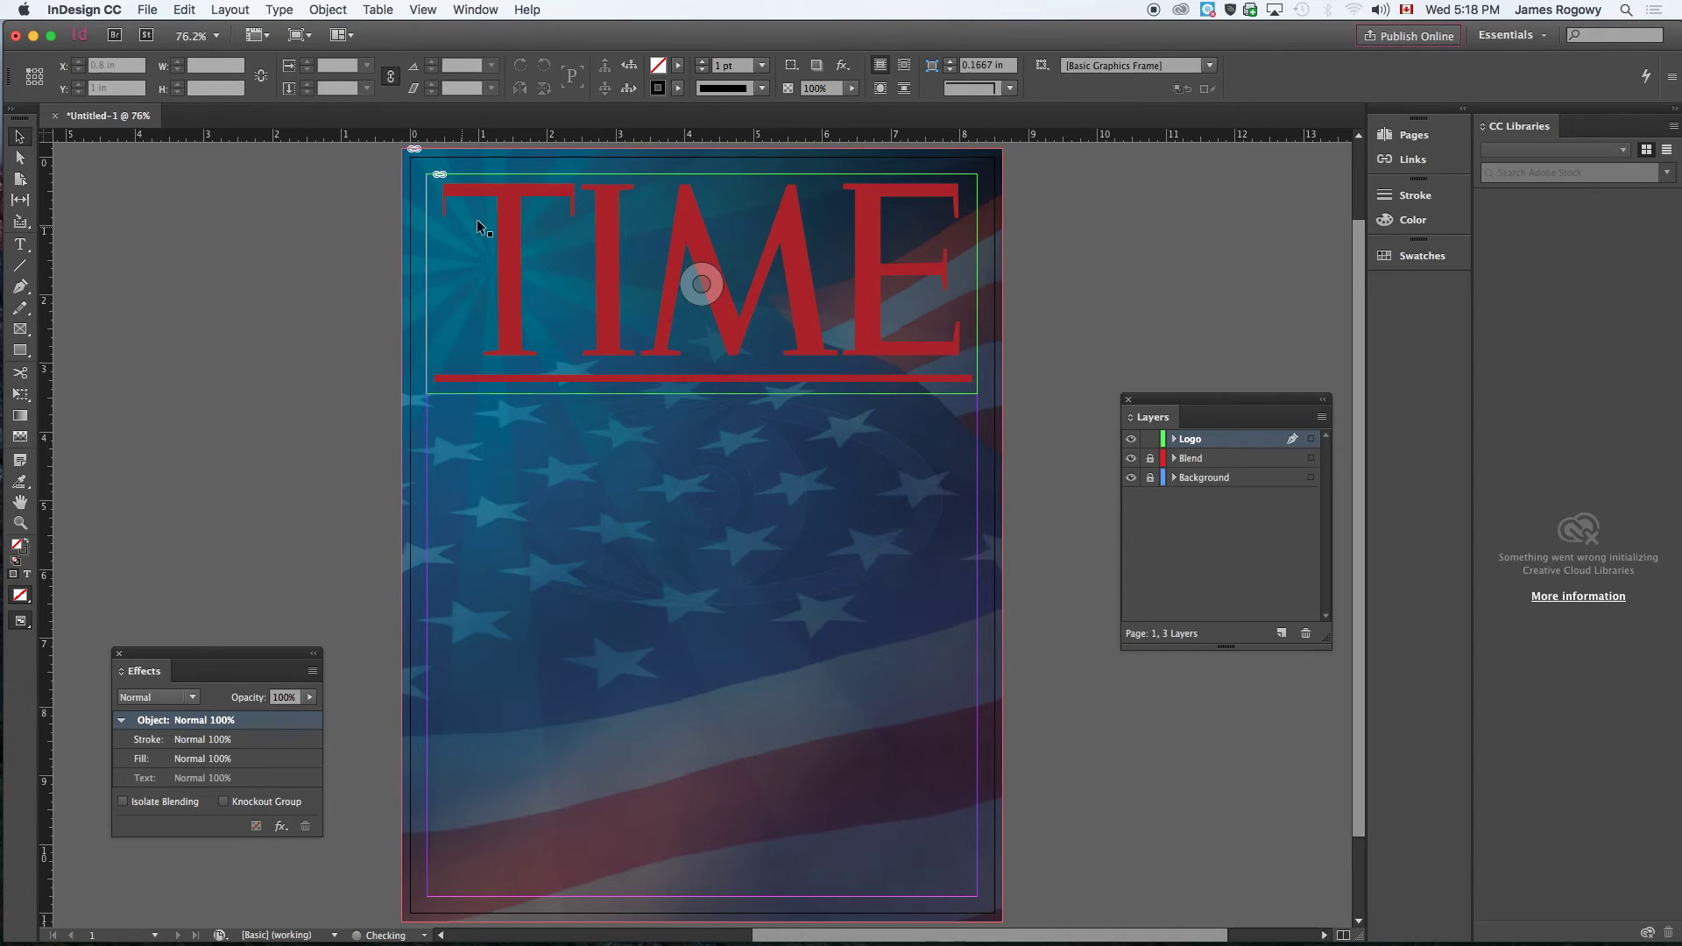
Add a drop shadow effect to the TIME logo and turn on the preview
left_click(648, 243)
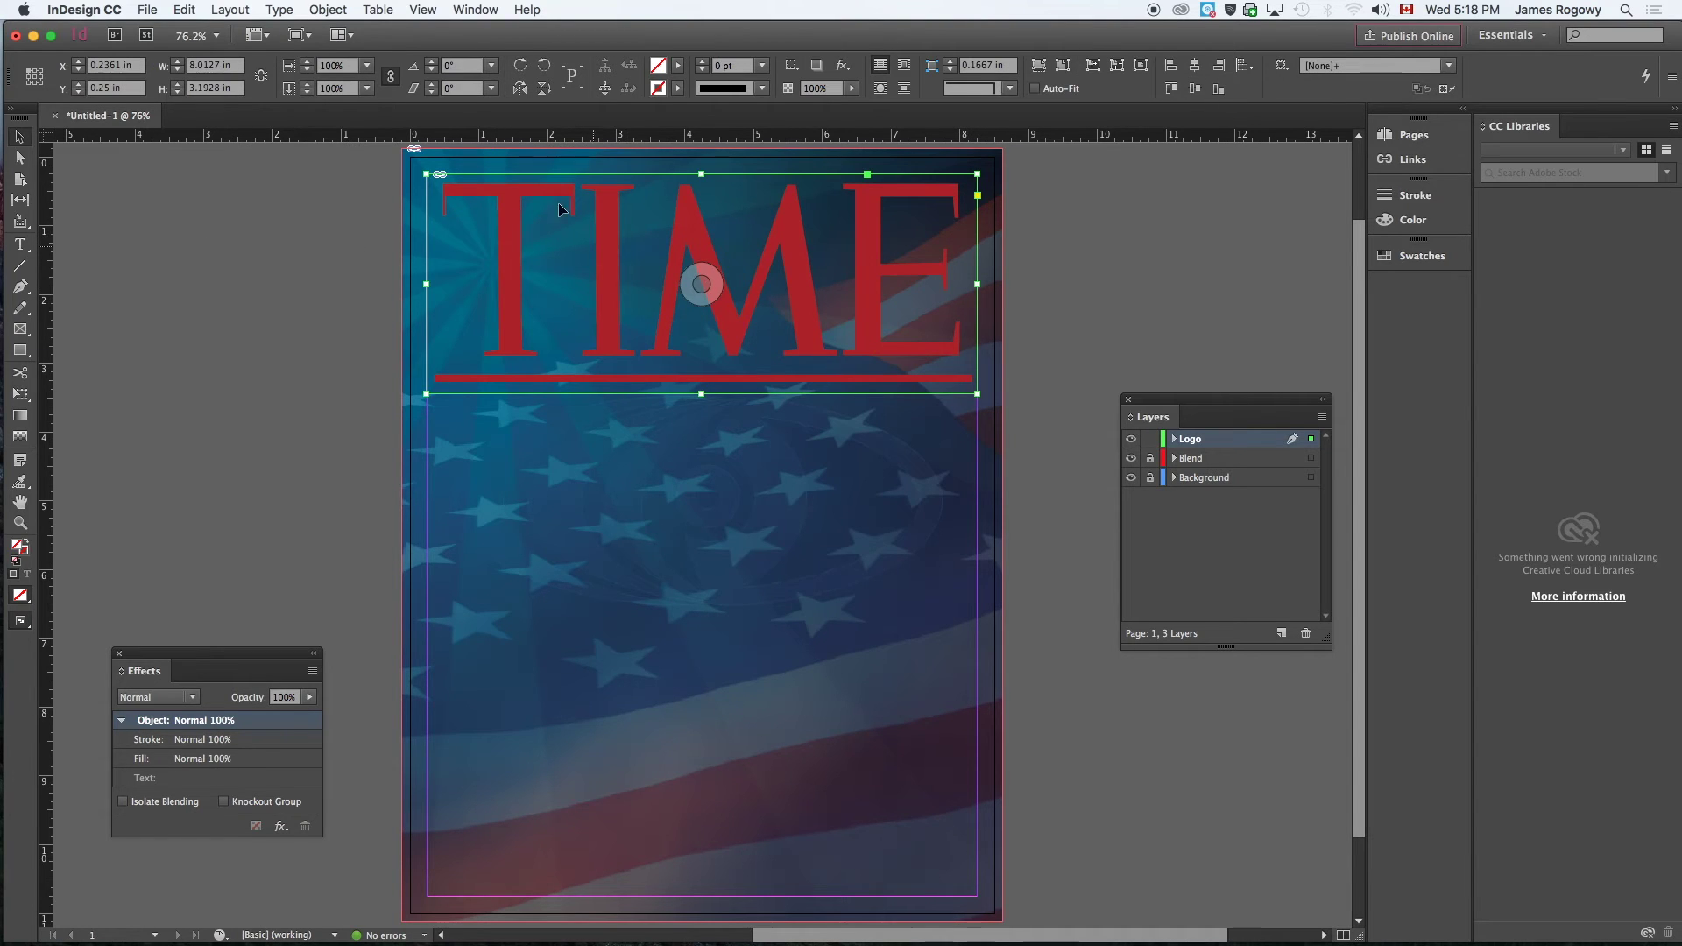
left_click(336, 9)
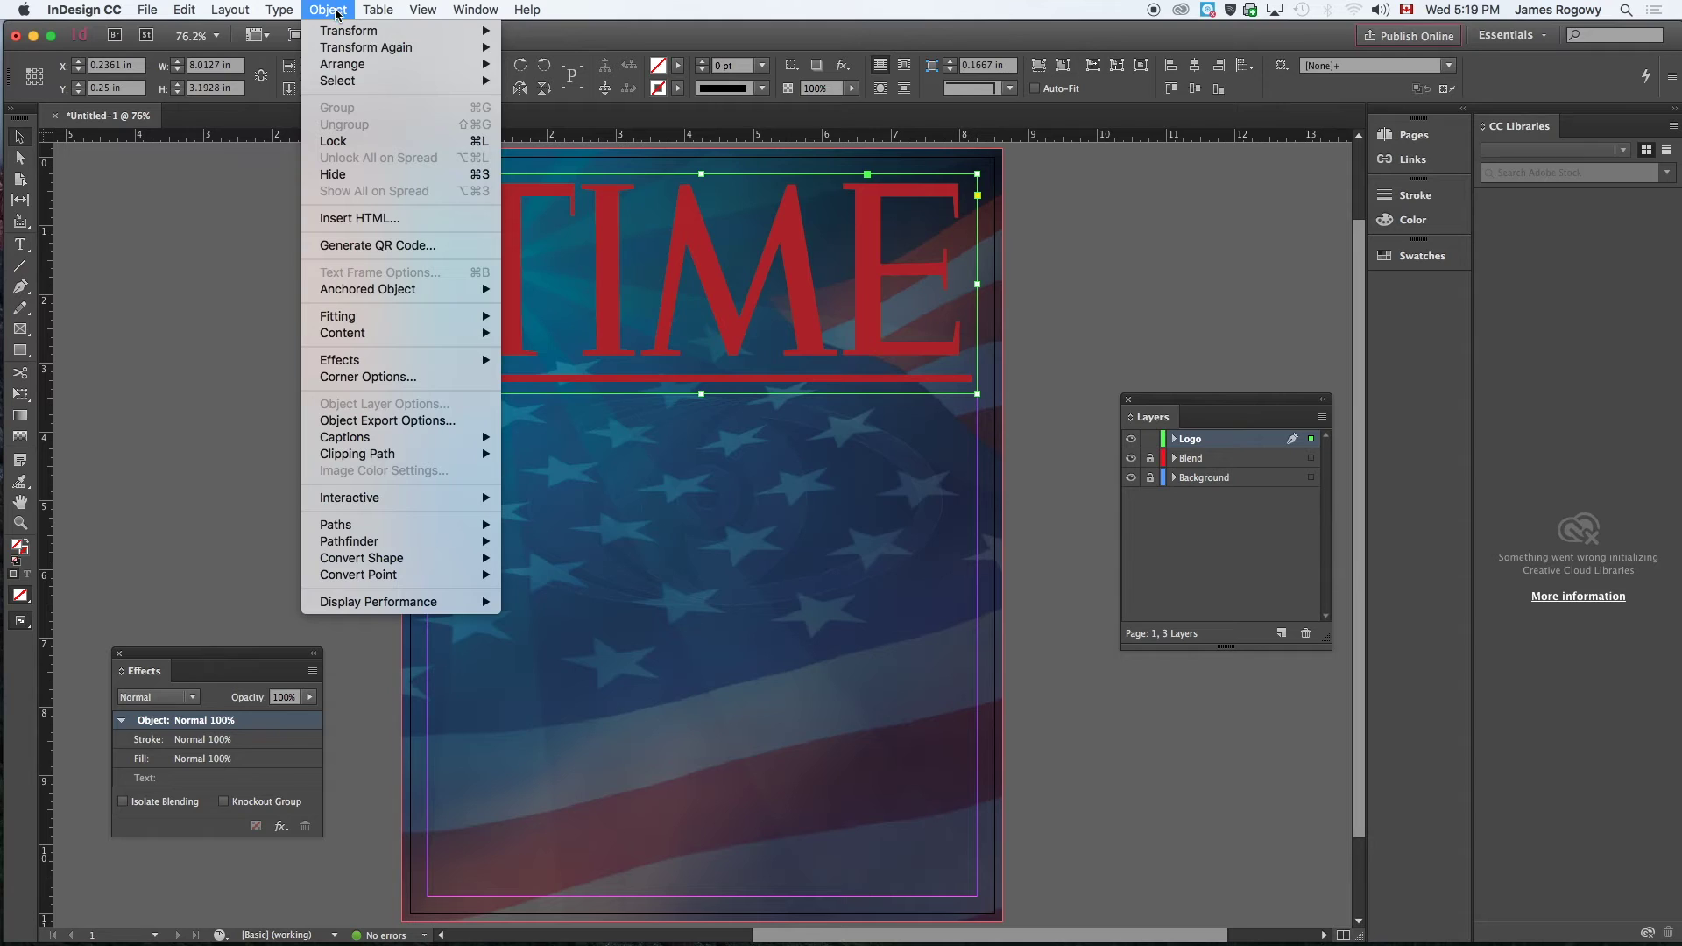
mouse_move(364, 365)
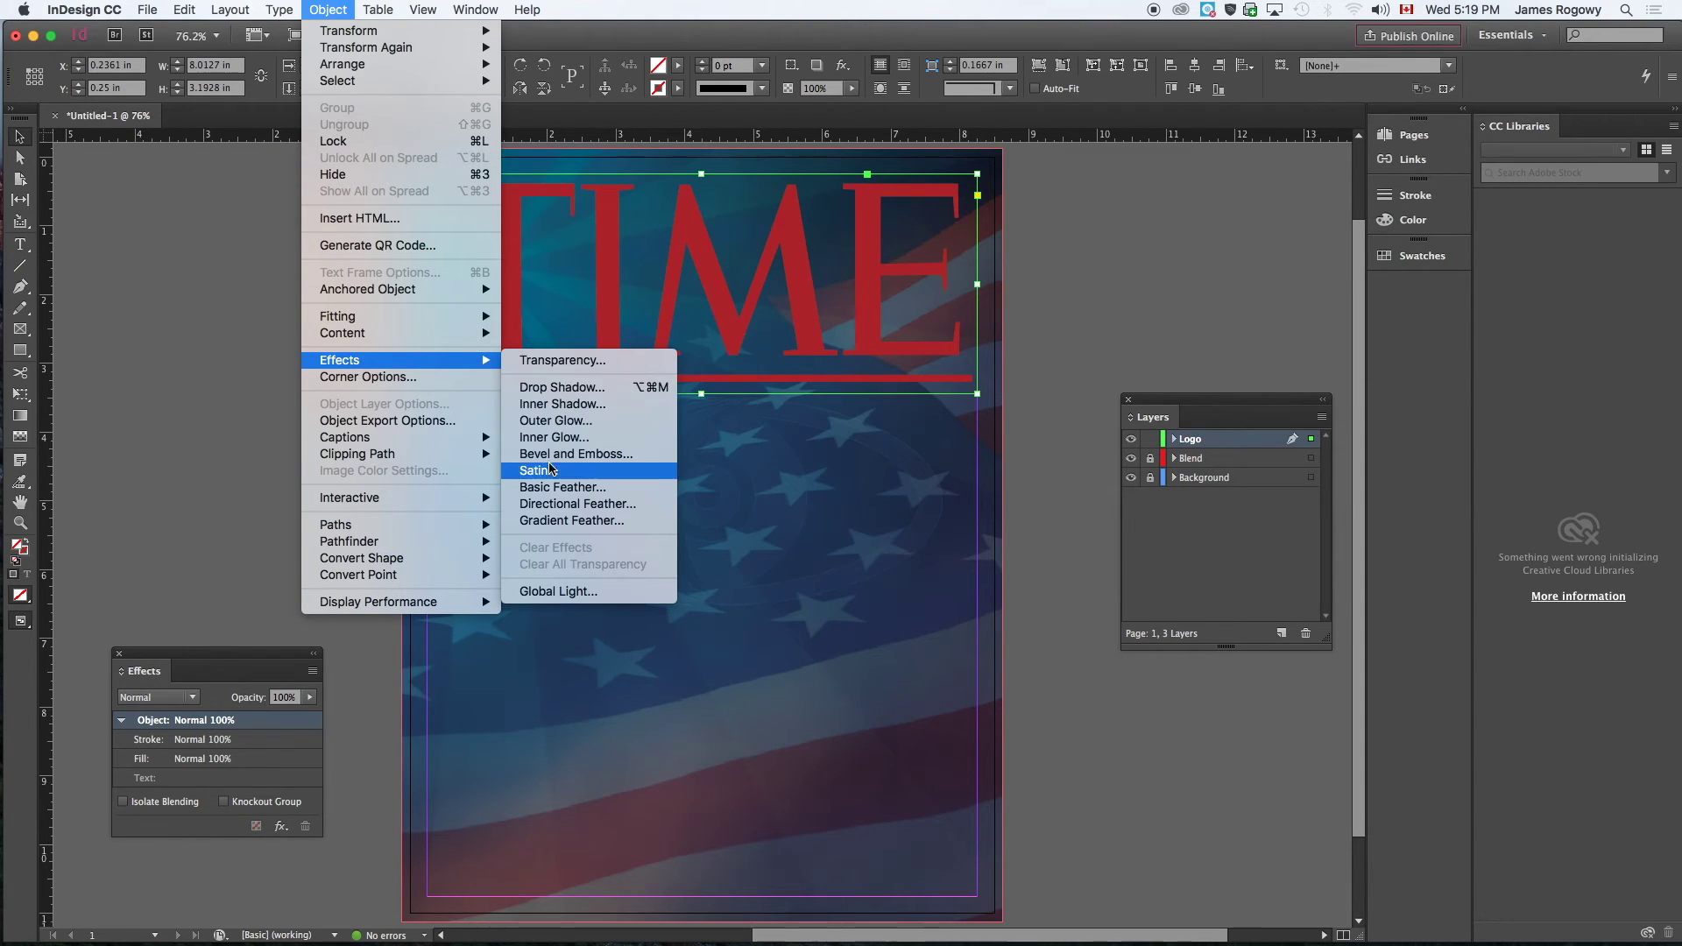
left_click(543, 388)
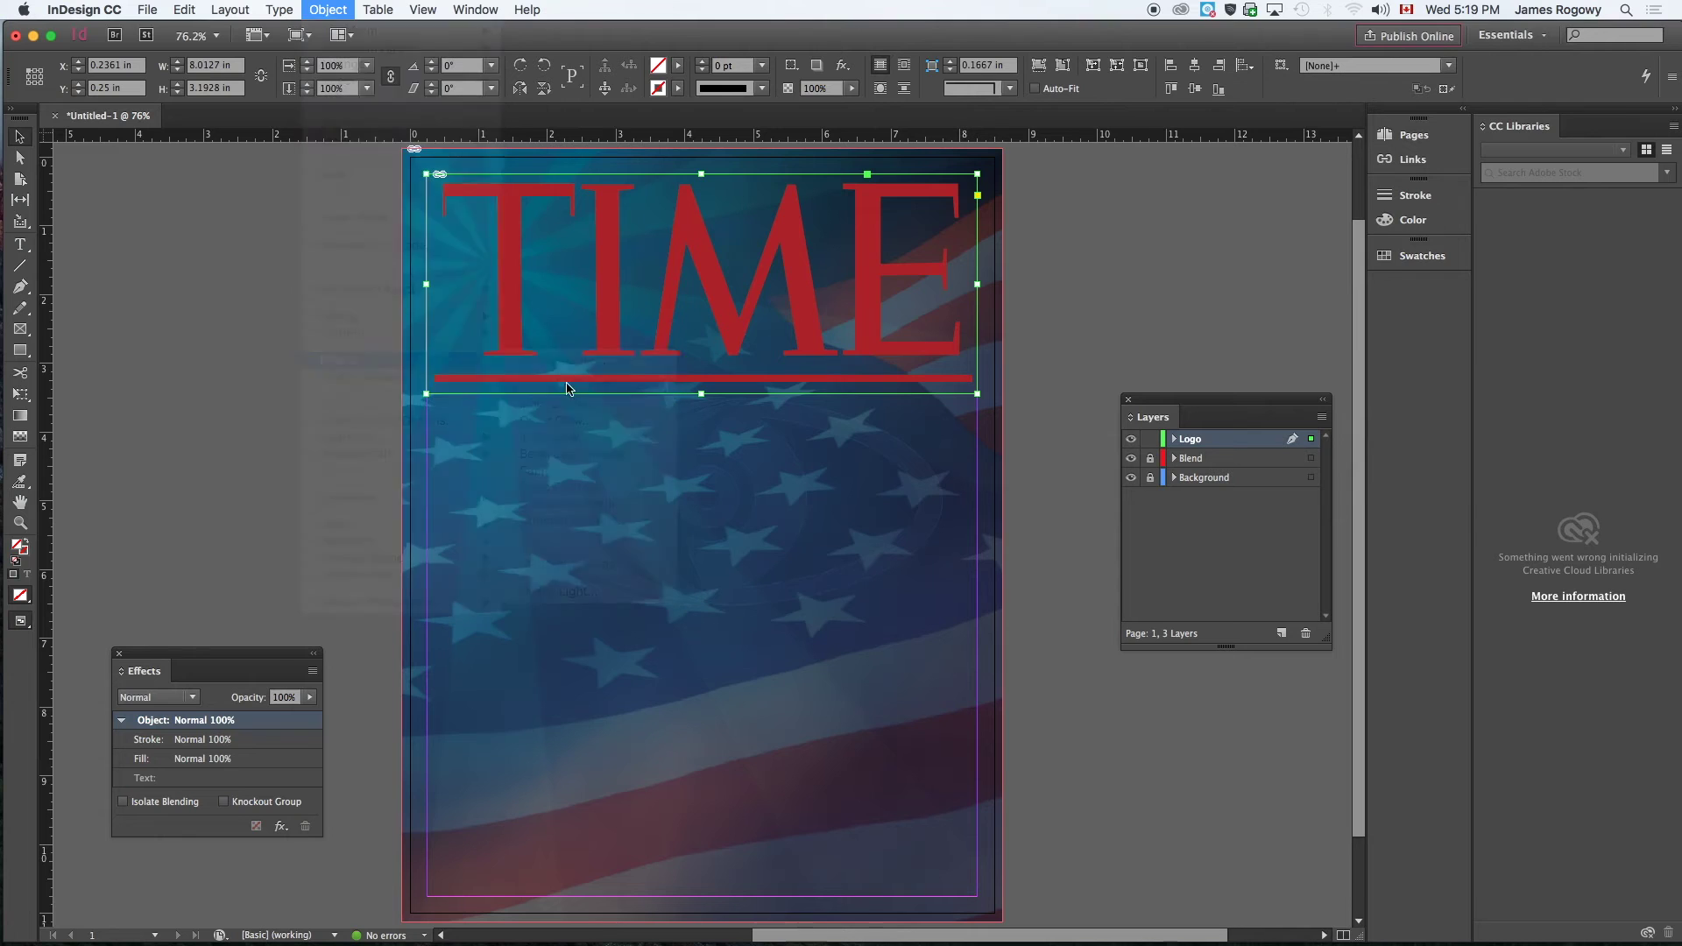
left_click_drag(757, 295, 1226, 202)
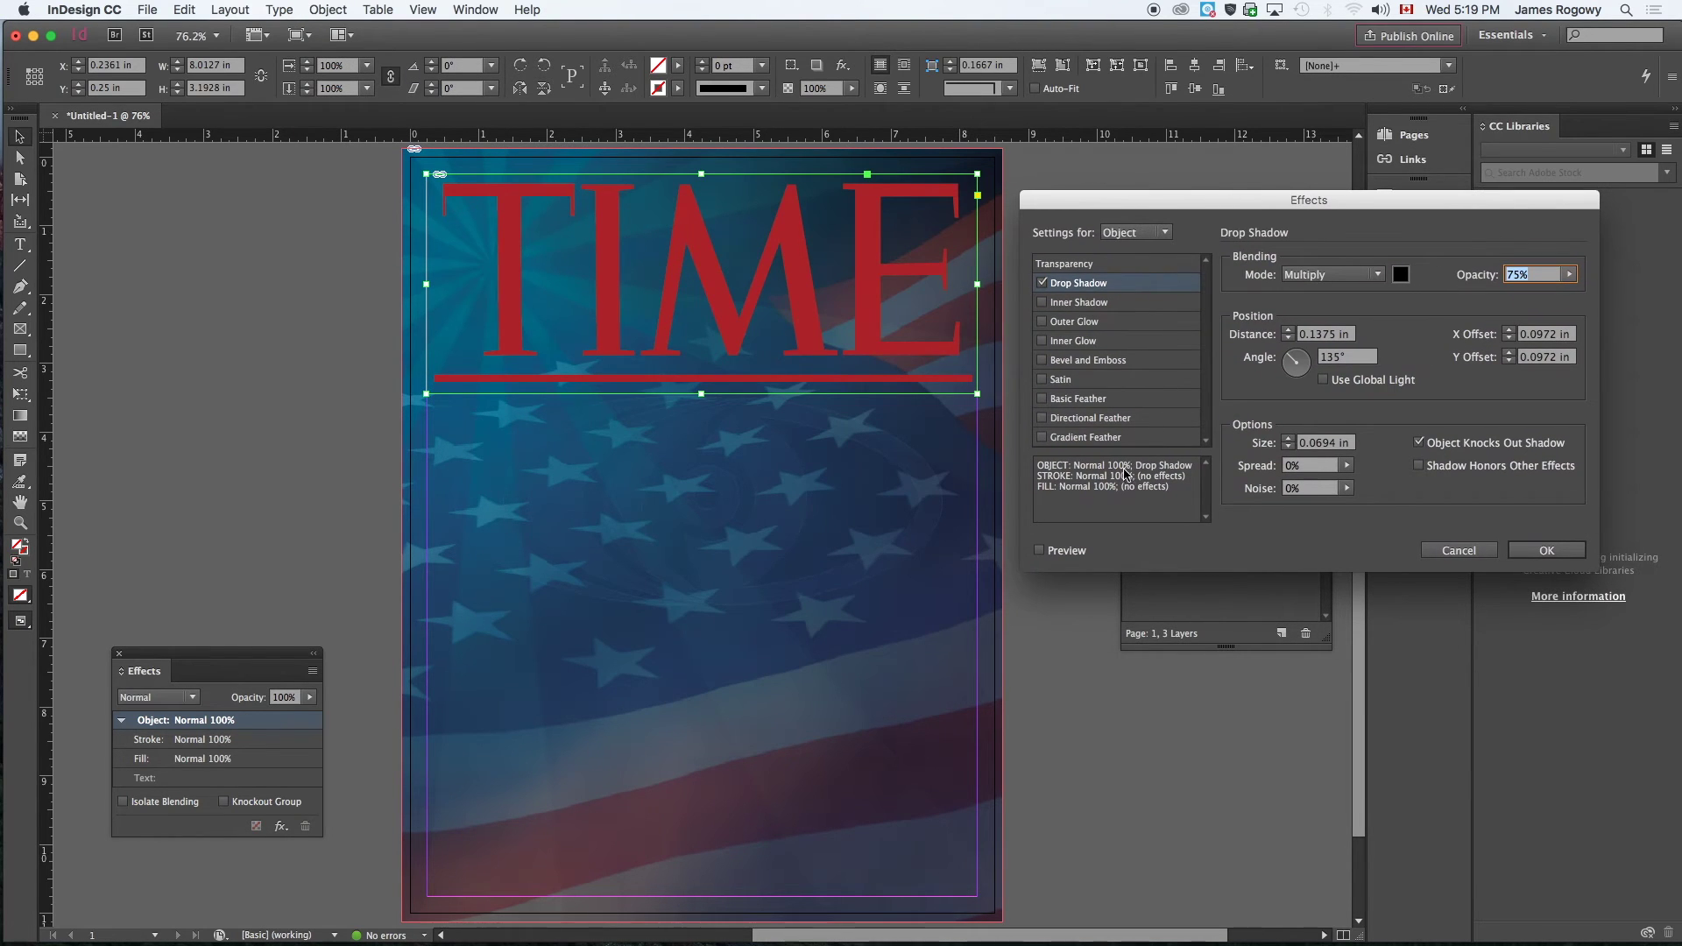
left_click(1040, 551)
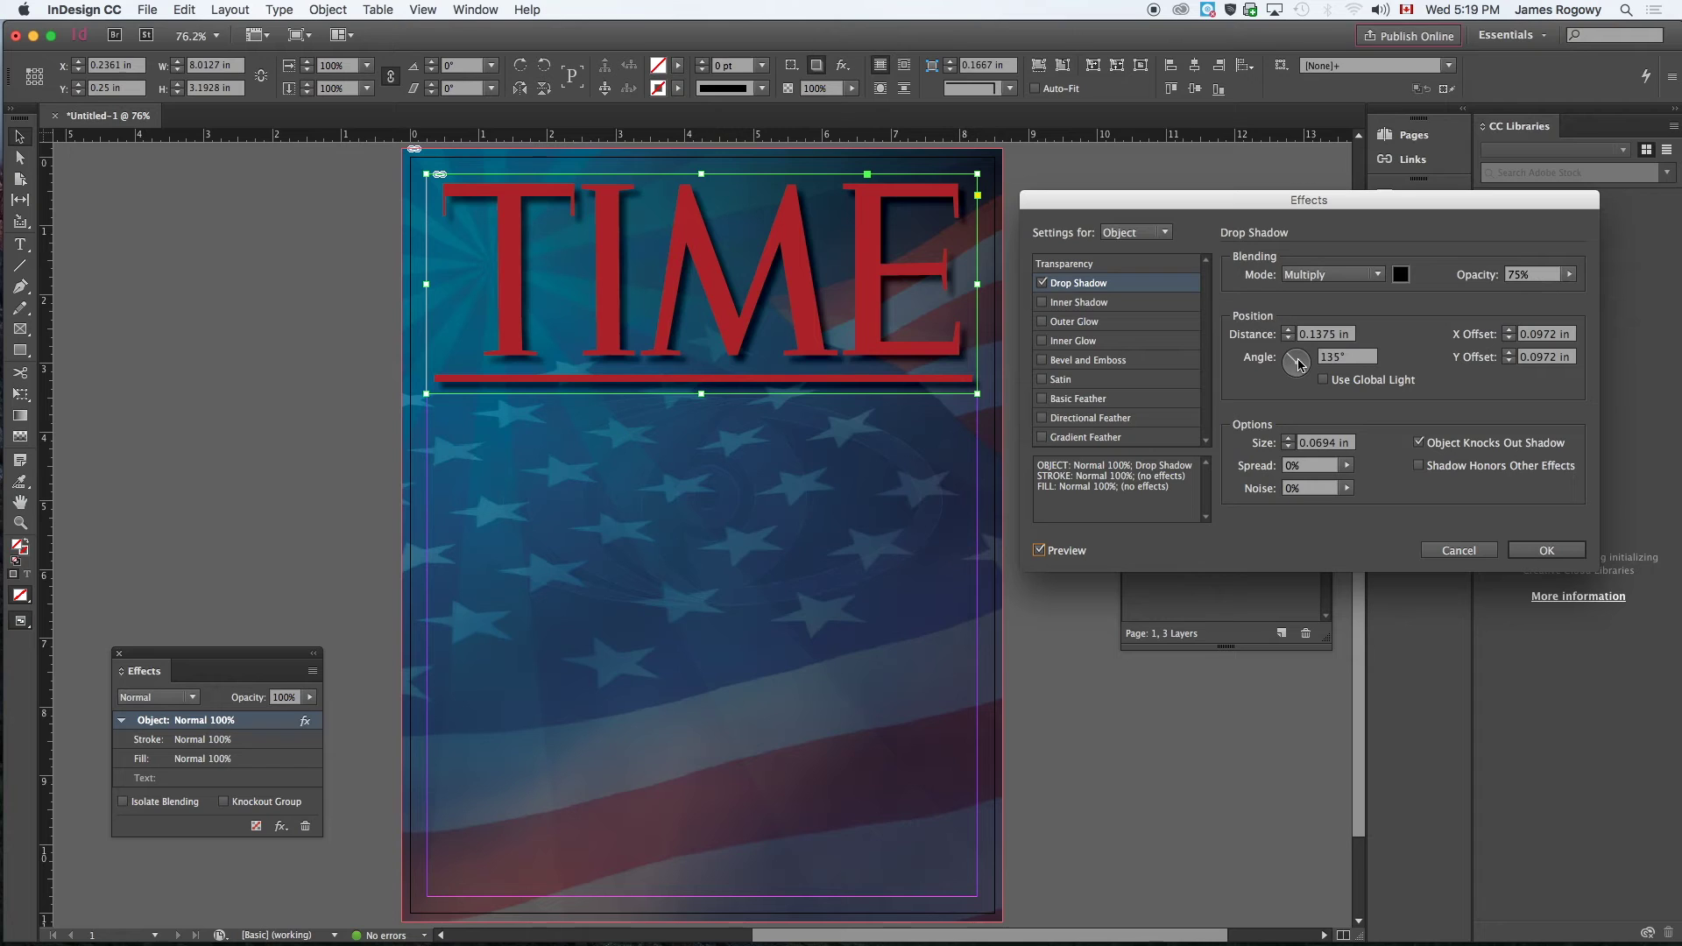
Set the logo's drop shadow to a 94° angle, 0.0625 in distance and 0.0625 in size, and apply it
left_click_drag(1294, 362, 1296, 354)
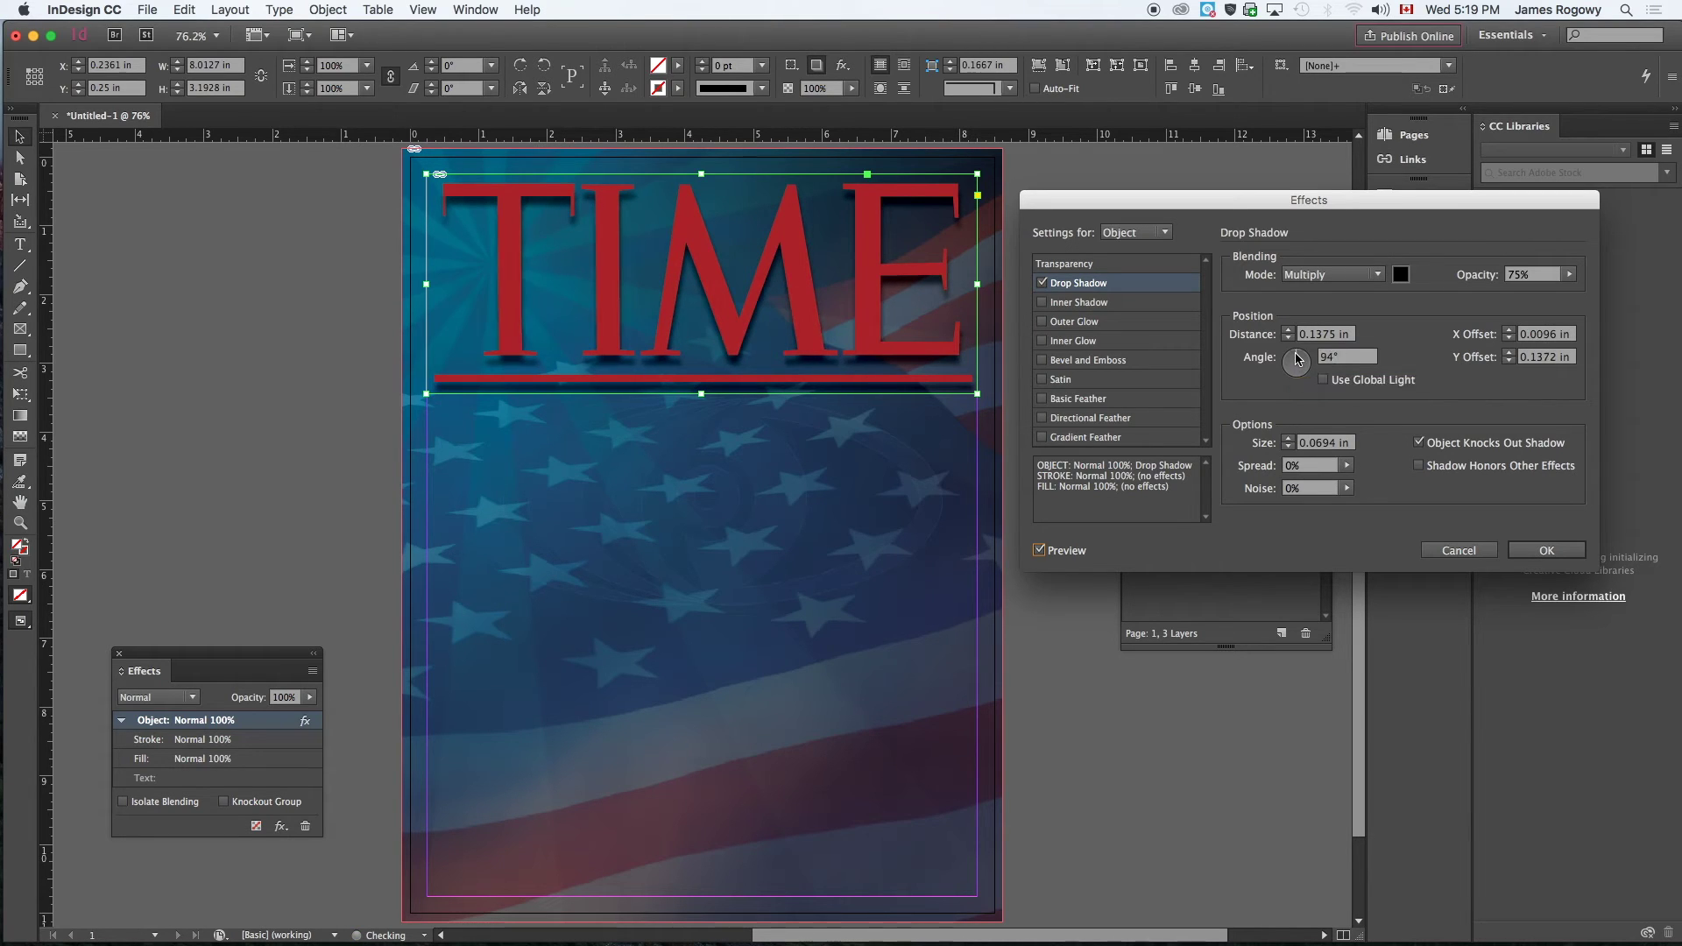
left_click(1288, 339)
left_click(1288, 339)
left_click(1288, 331)
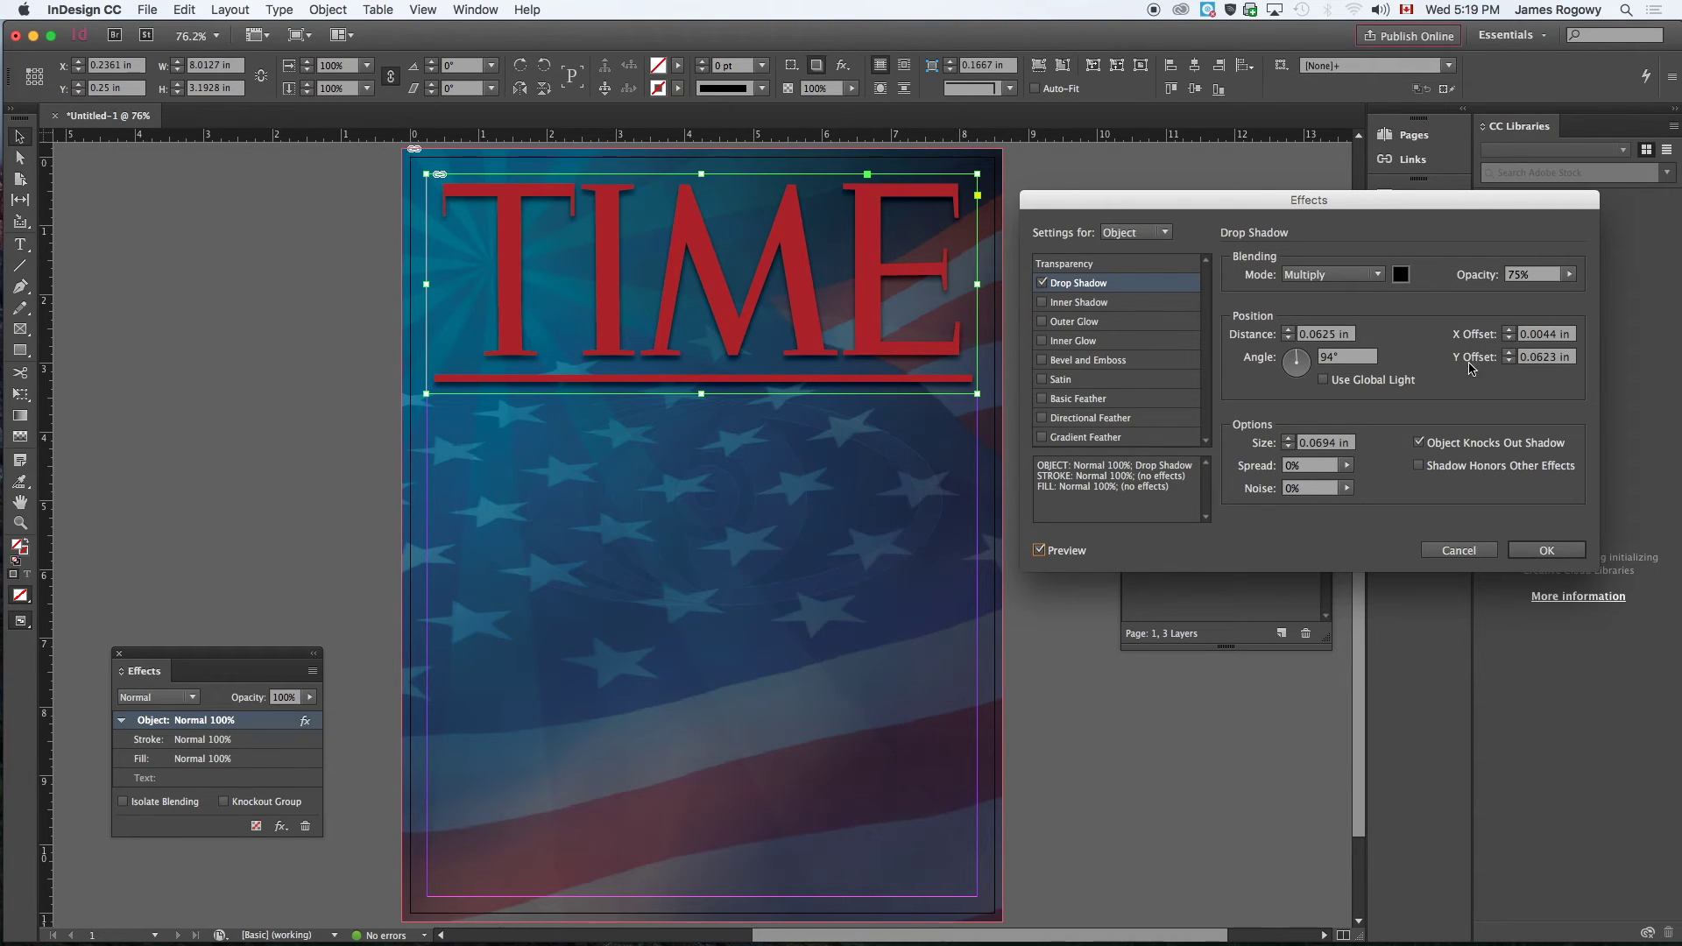
left_click(1289, 448)
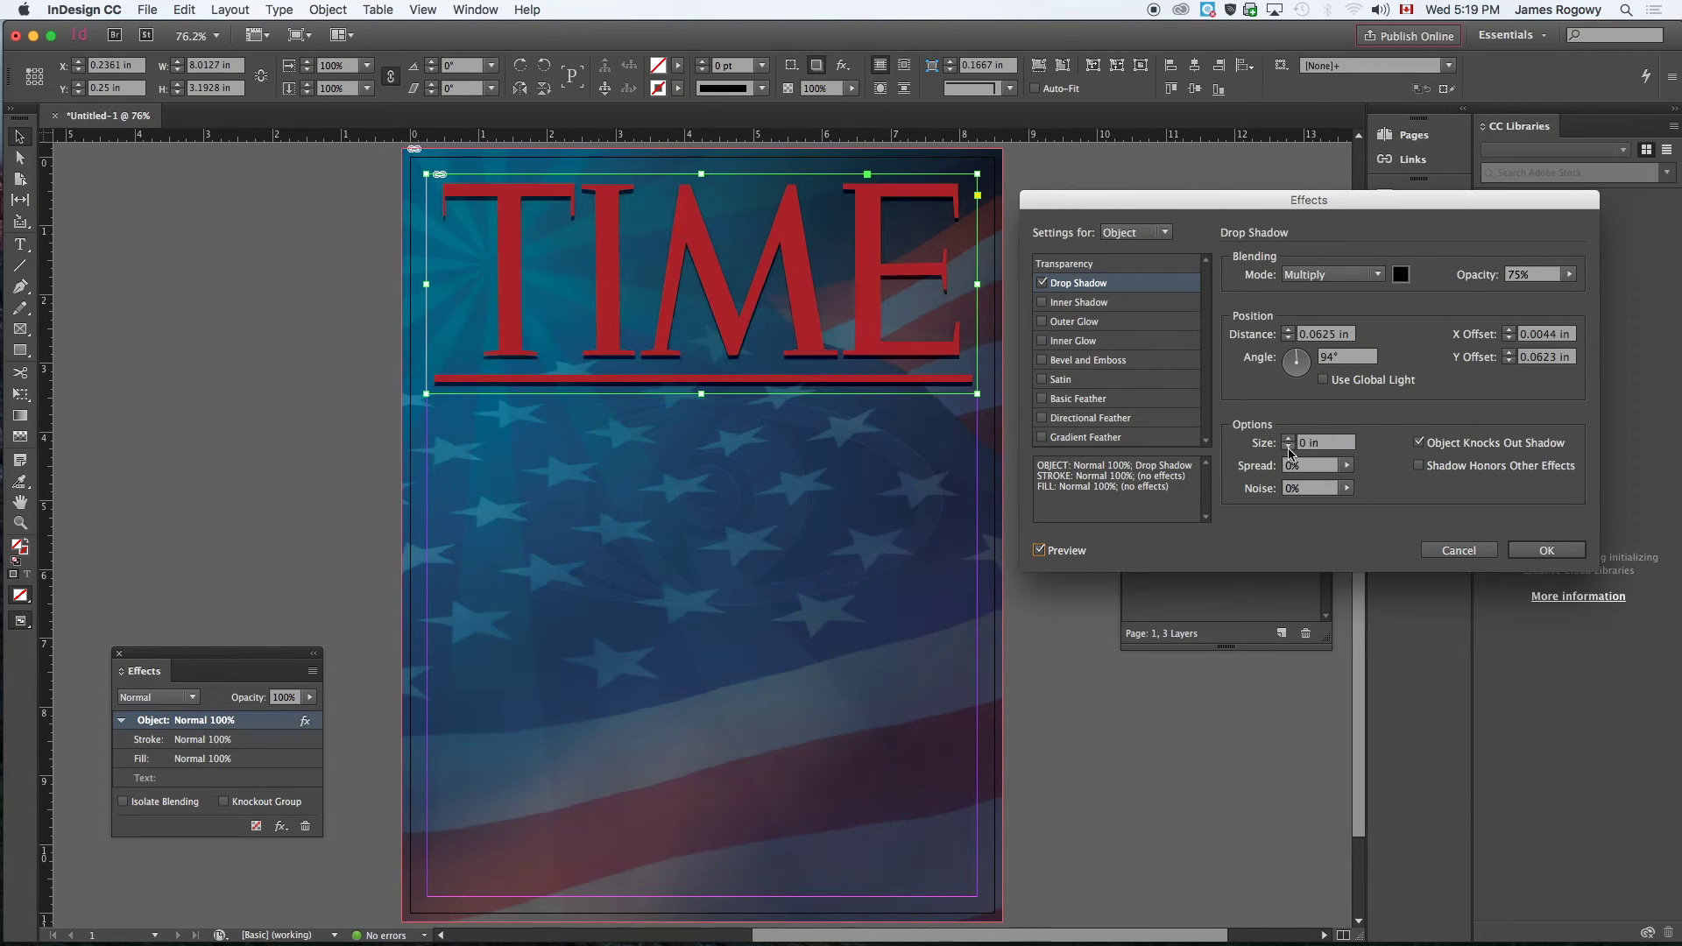
left_click(1292, 448)
left_click(1293, 441)
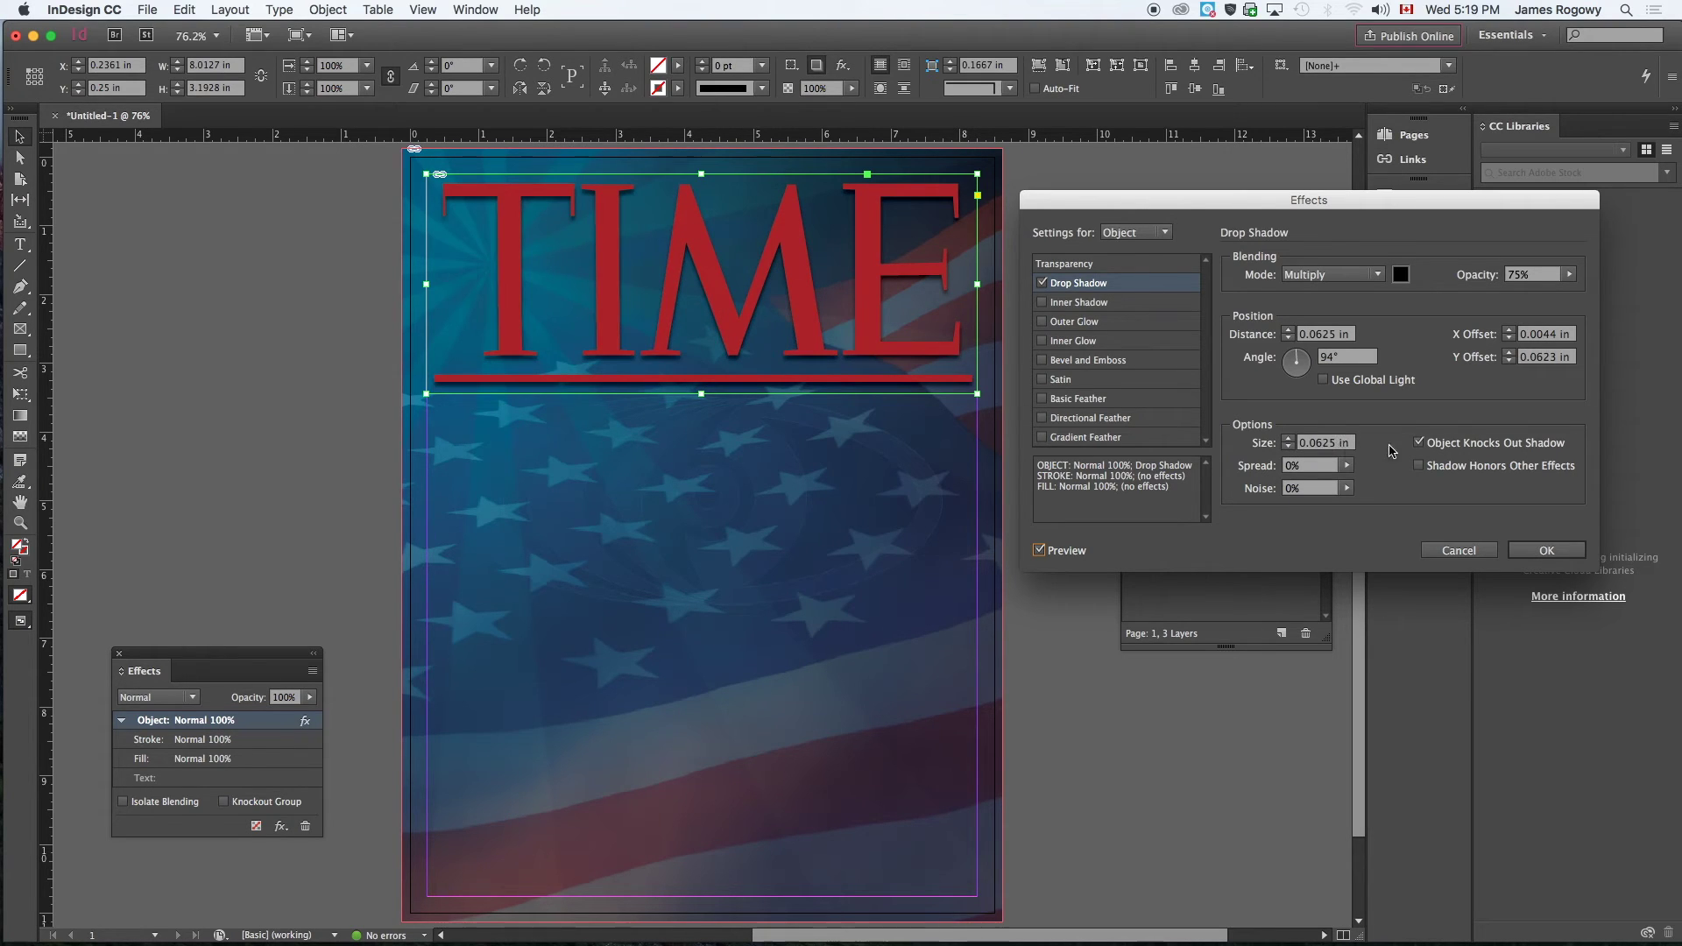
left_click(1540, 550)
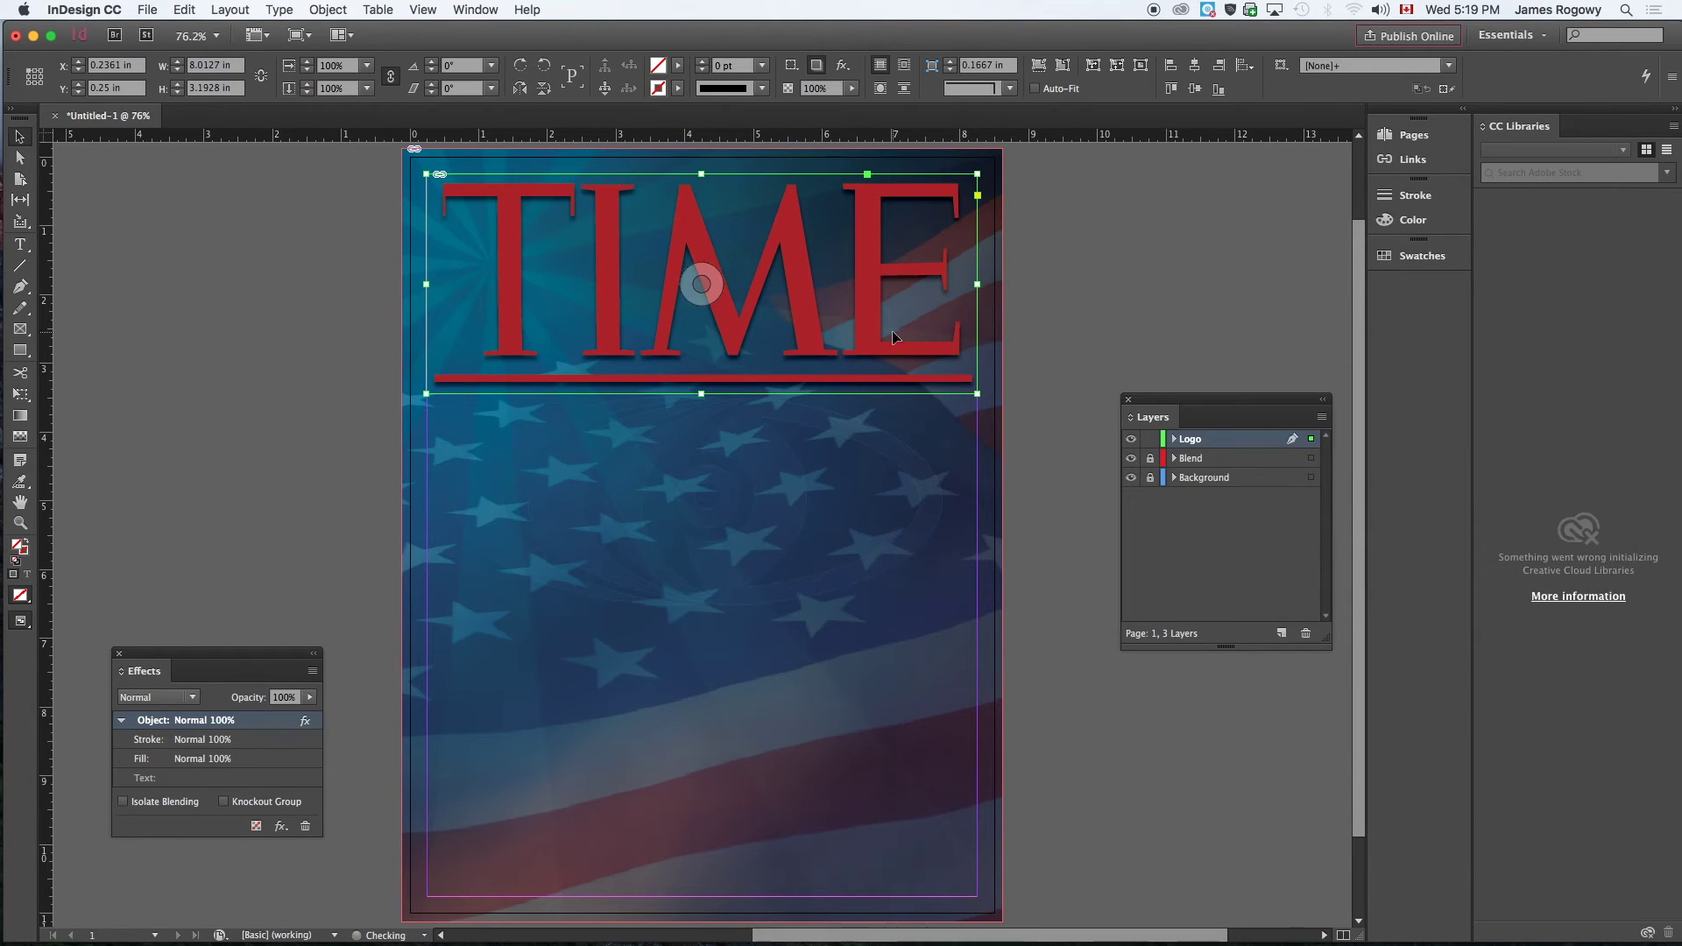
Deselect the logo and examine the cover in preview mode without guides, returning to the normal view
left_click(1092, 340)
left_click(694, 281)
left_click(687, 556)
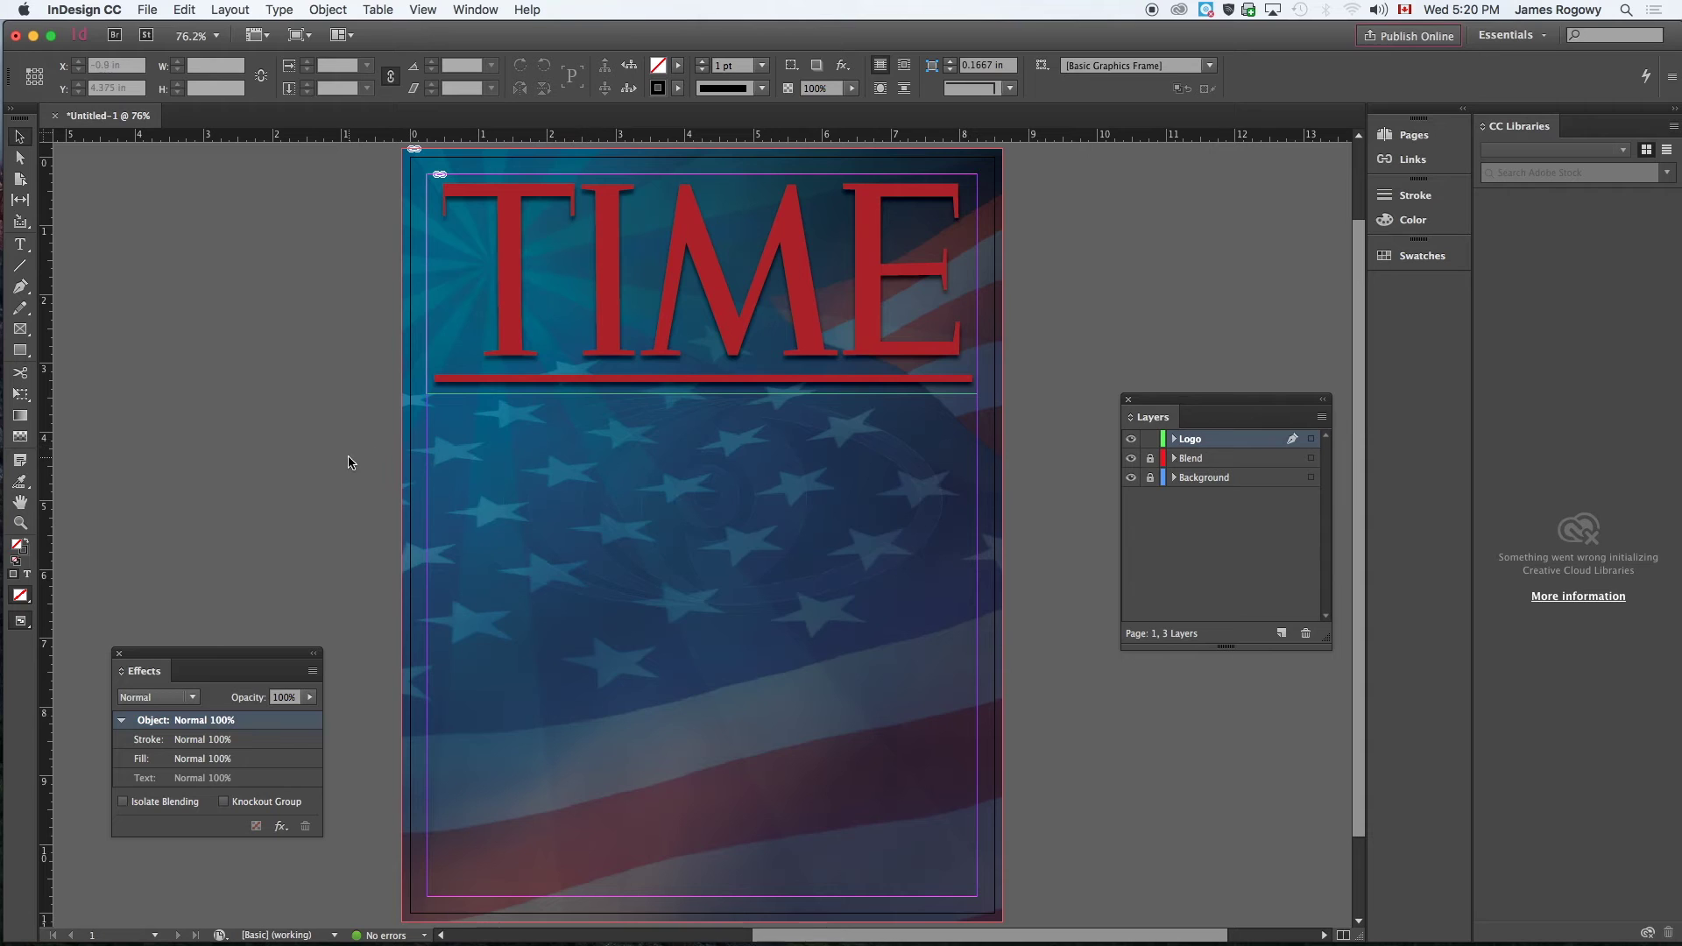
key("w")
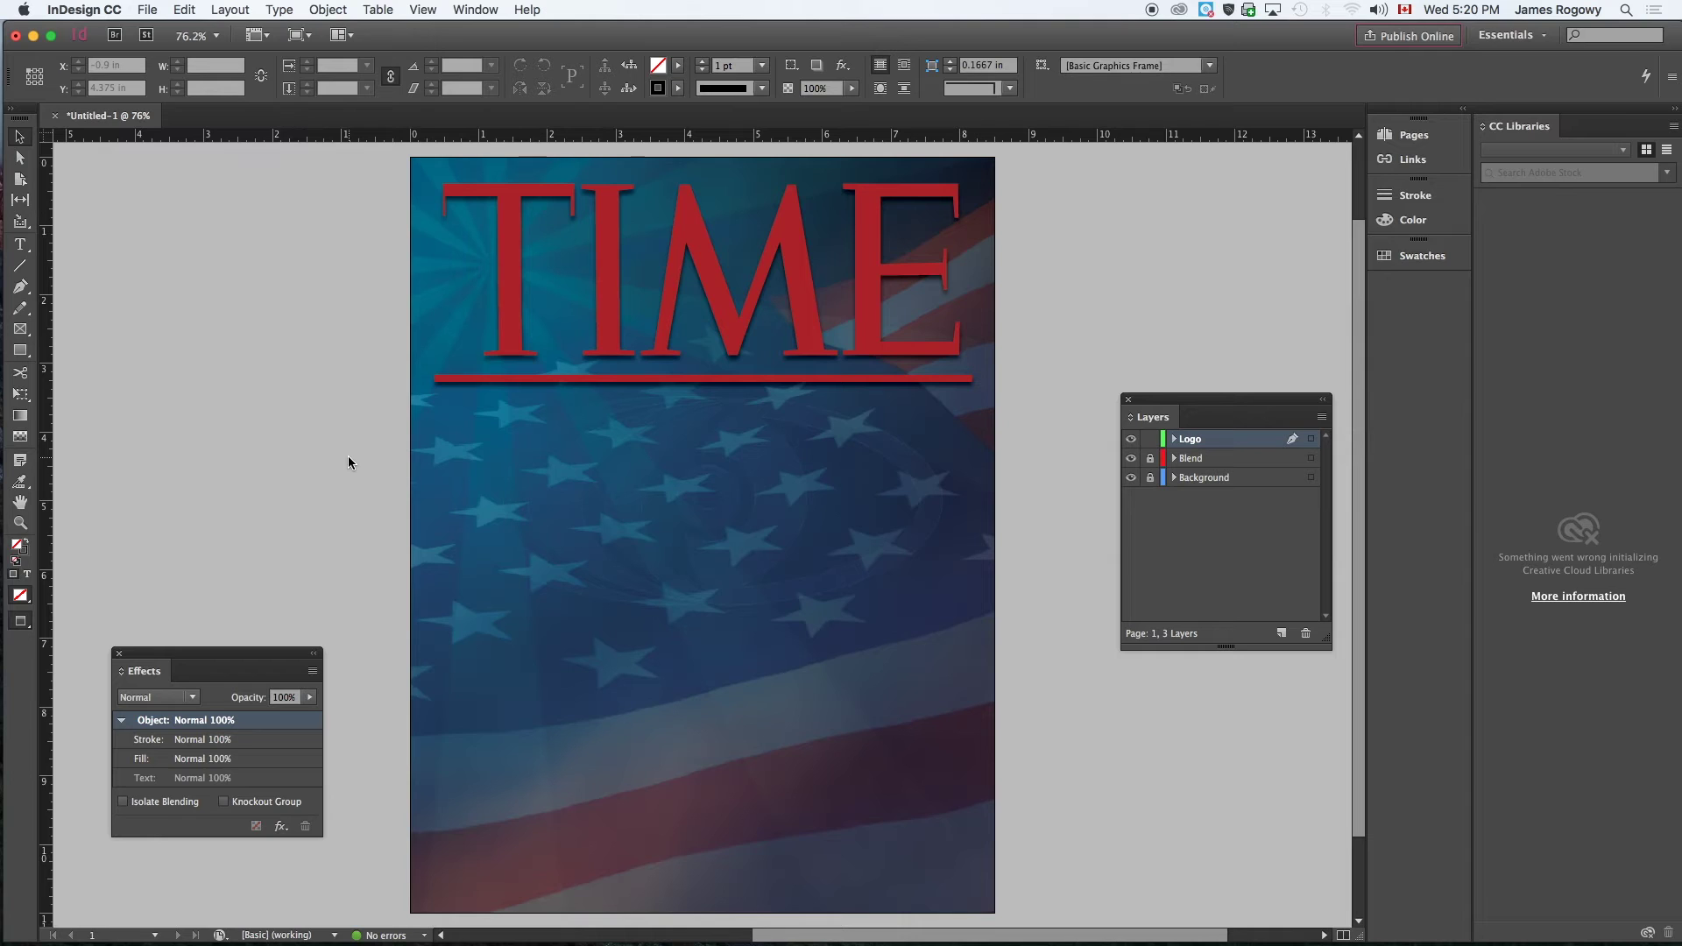
key("w")
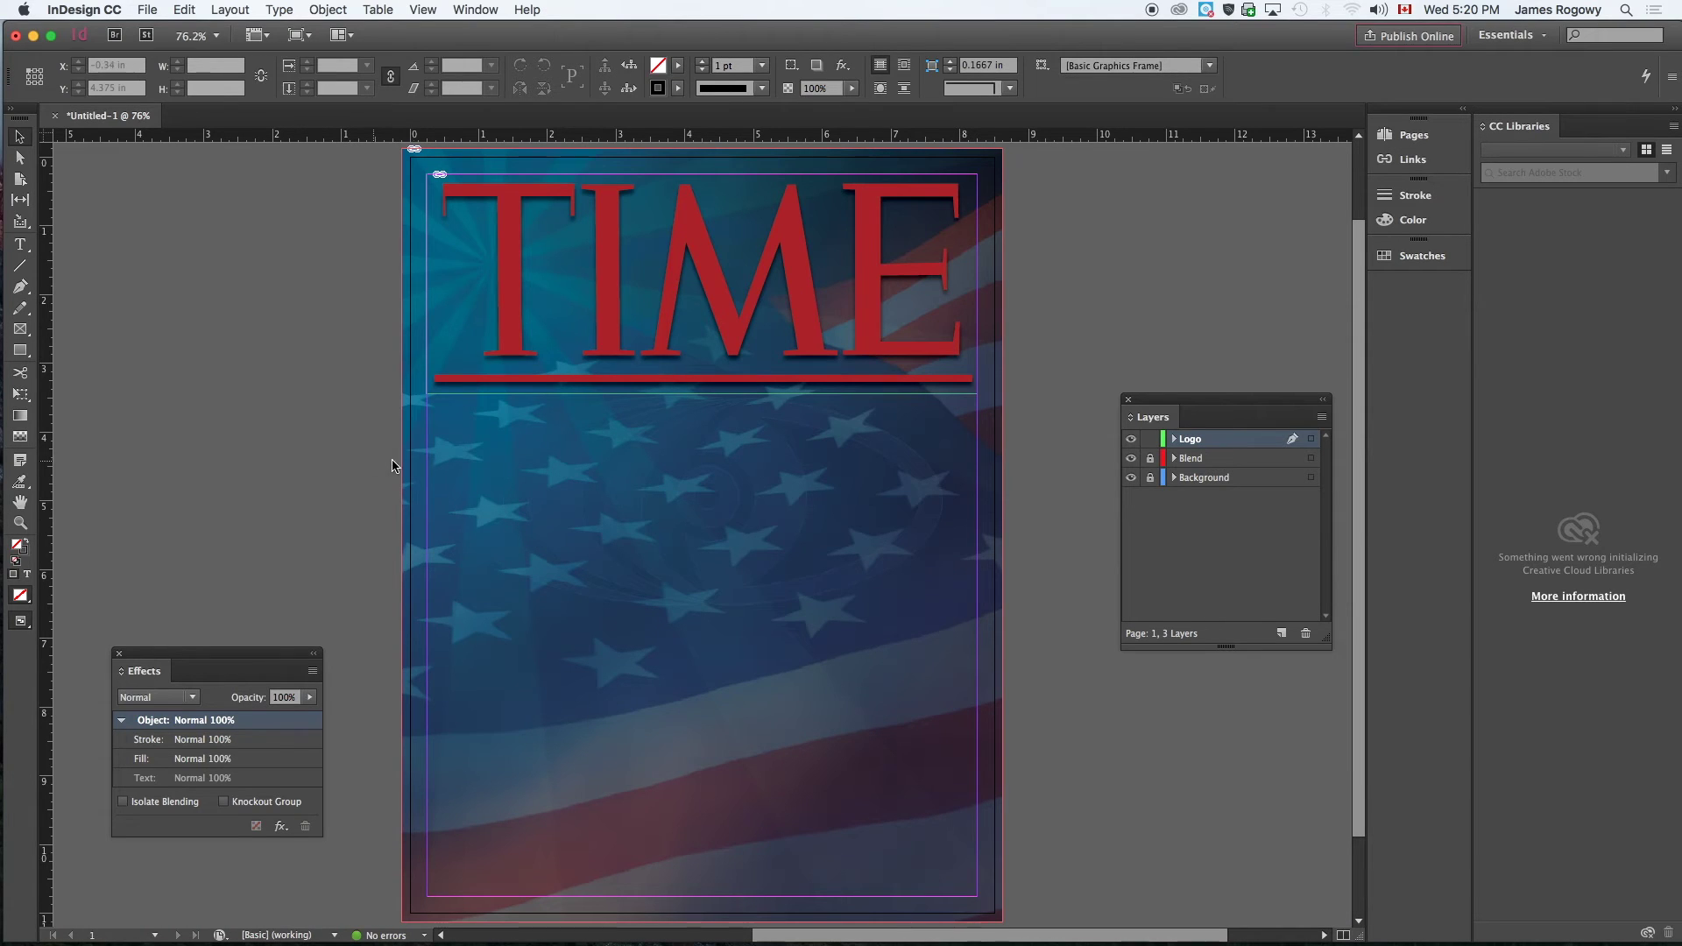
Lock the Logo layer and add a new layer named Trump above it
left_click(1150, 439)
left_click(1281, 633)
double_click(1207, 440)
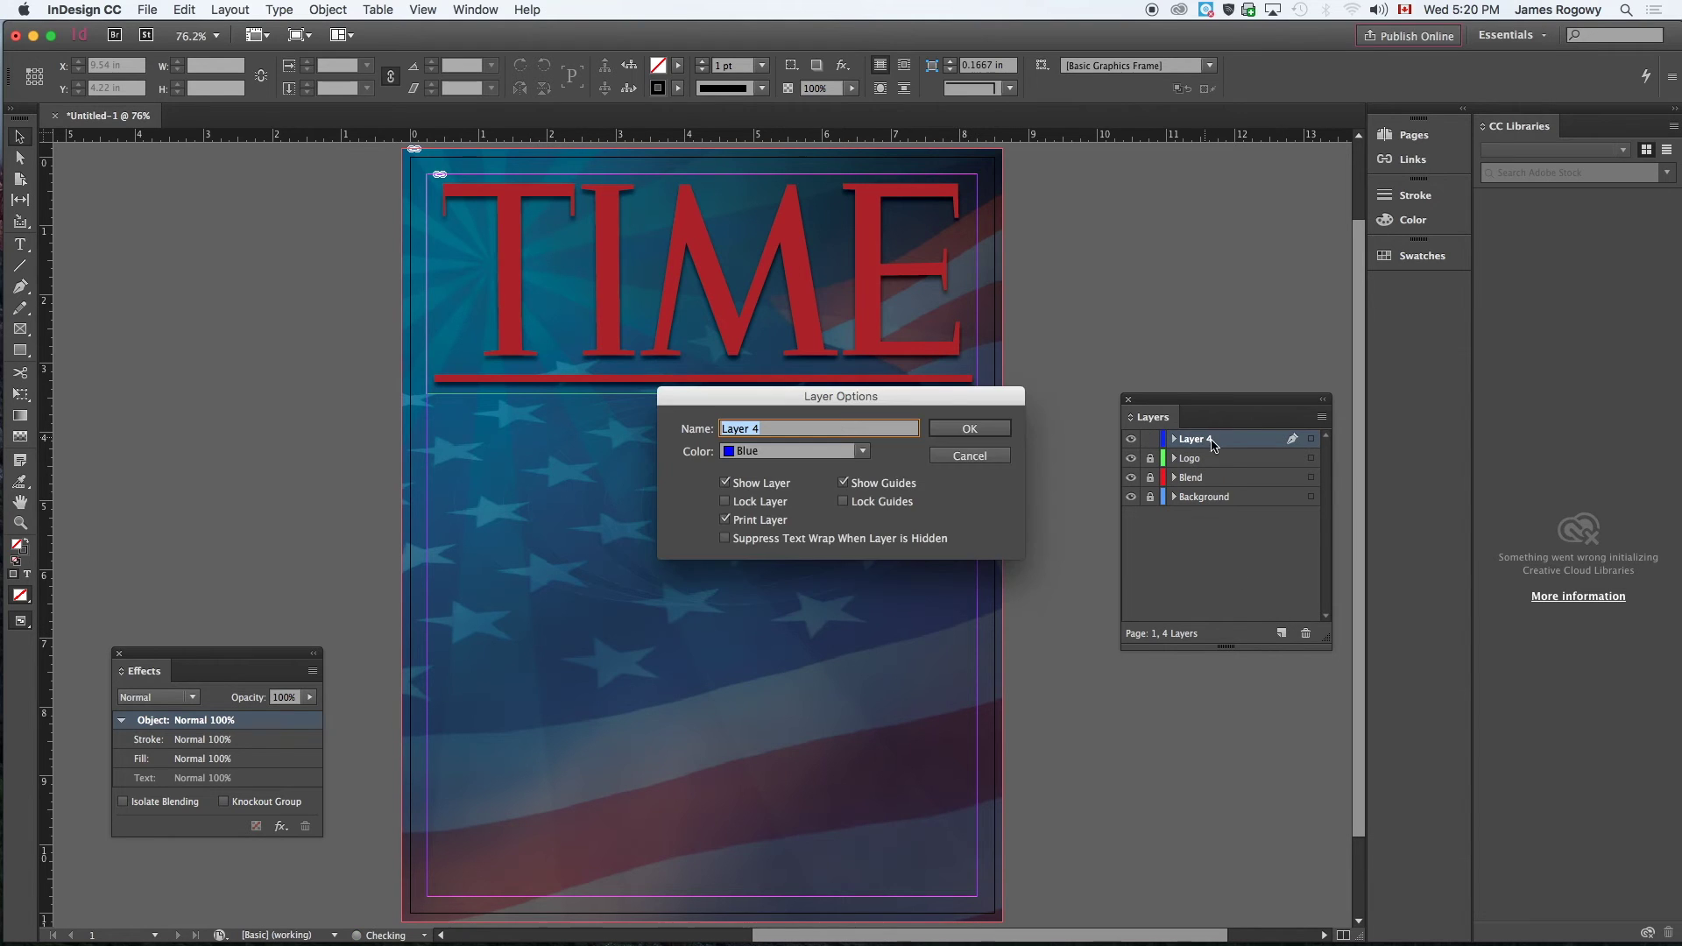
type("Trump")
key("Return")
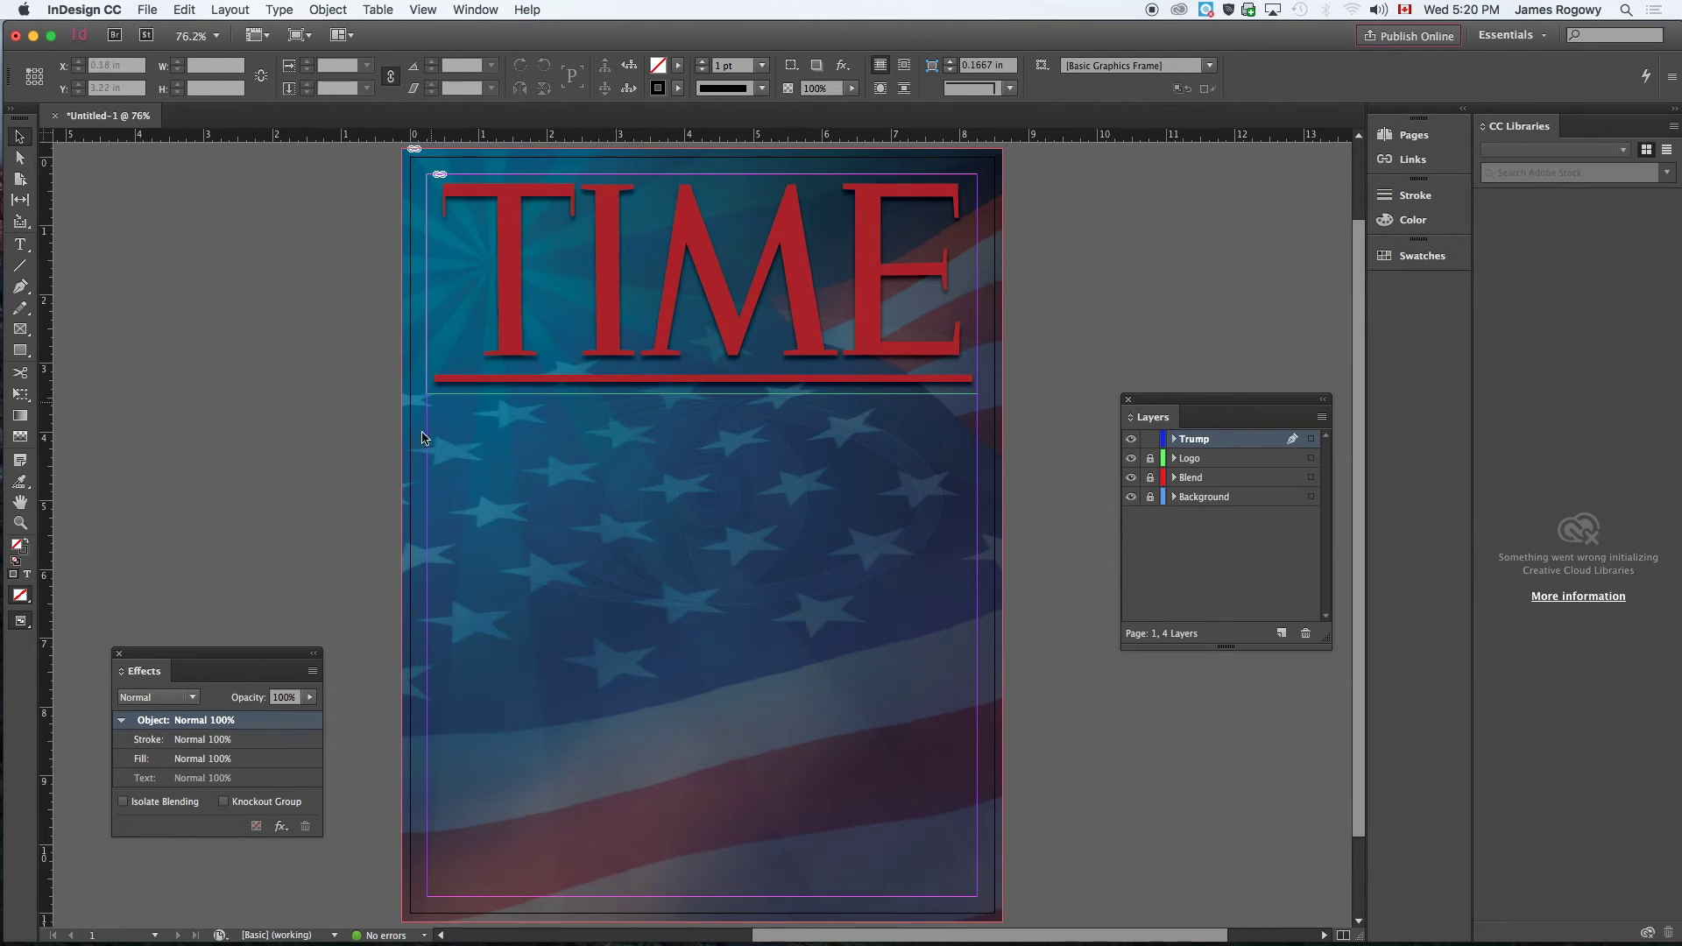
Place DonaldTrump.psd on the Trump layer and move it left and down to about X -4.75 in, Y 2.22 in
left_click(151, 9)
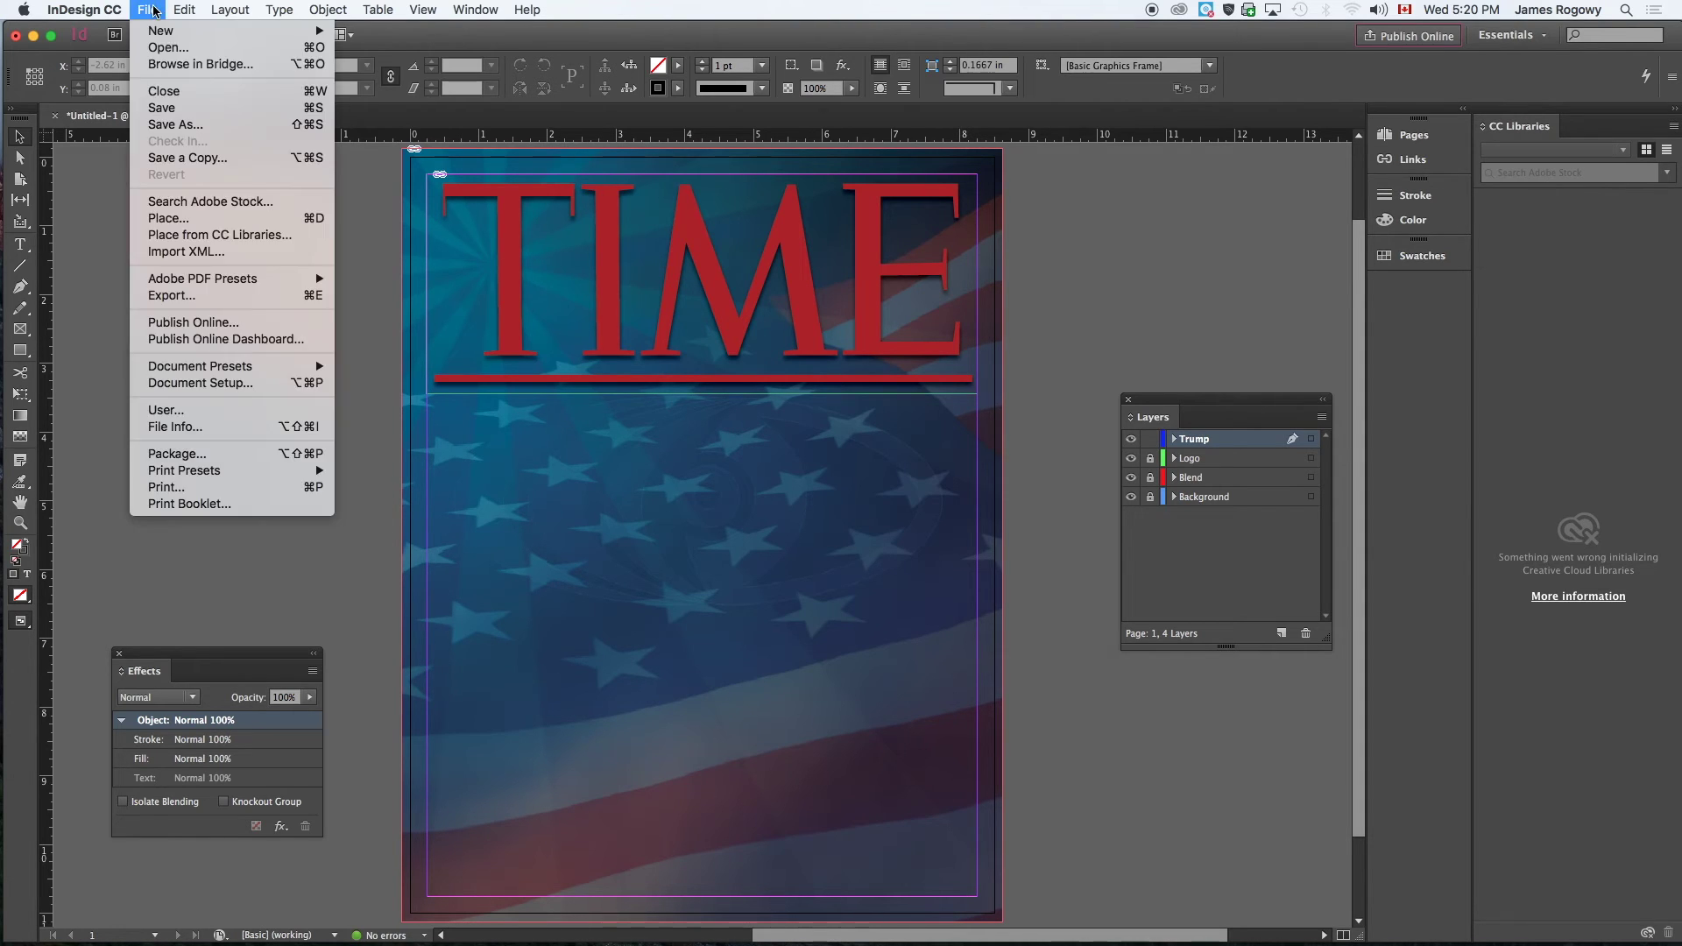
left_click(166, 219)
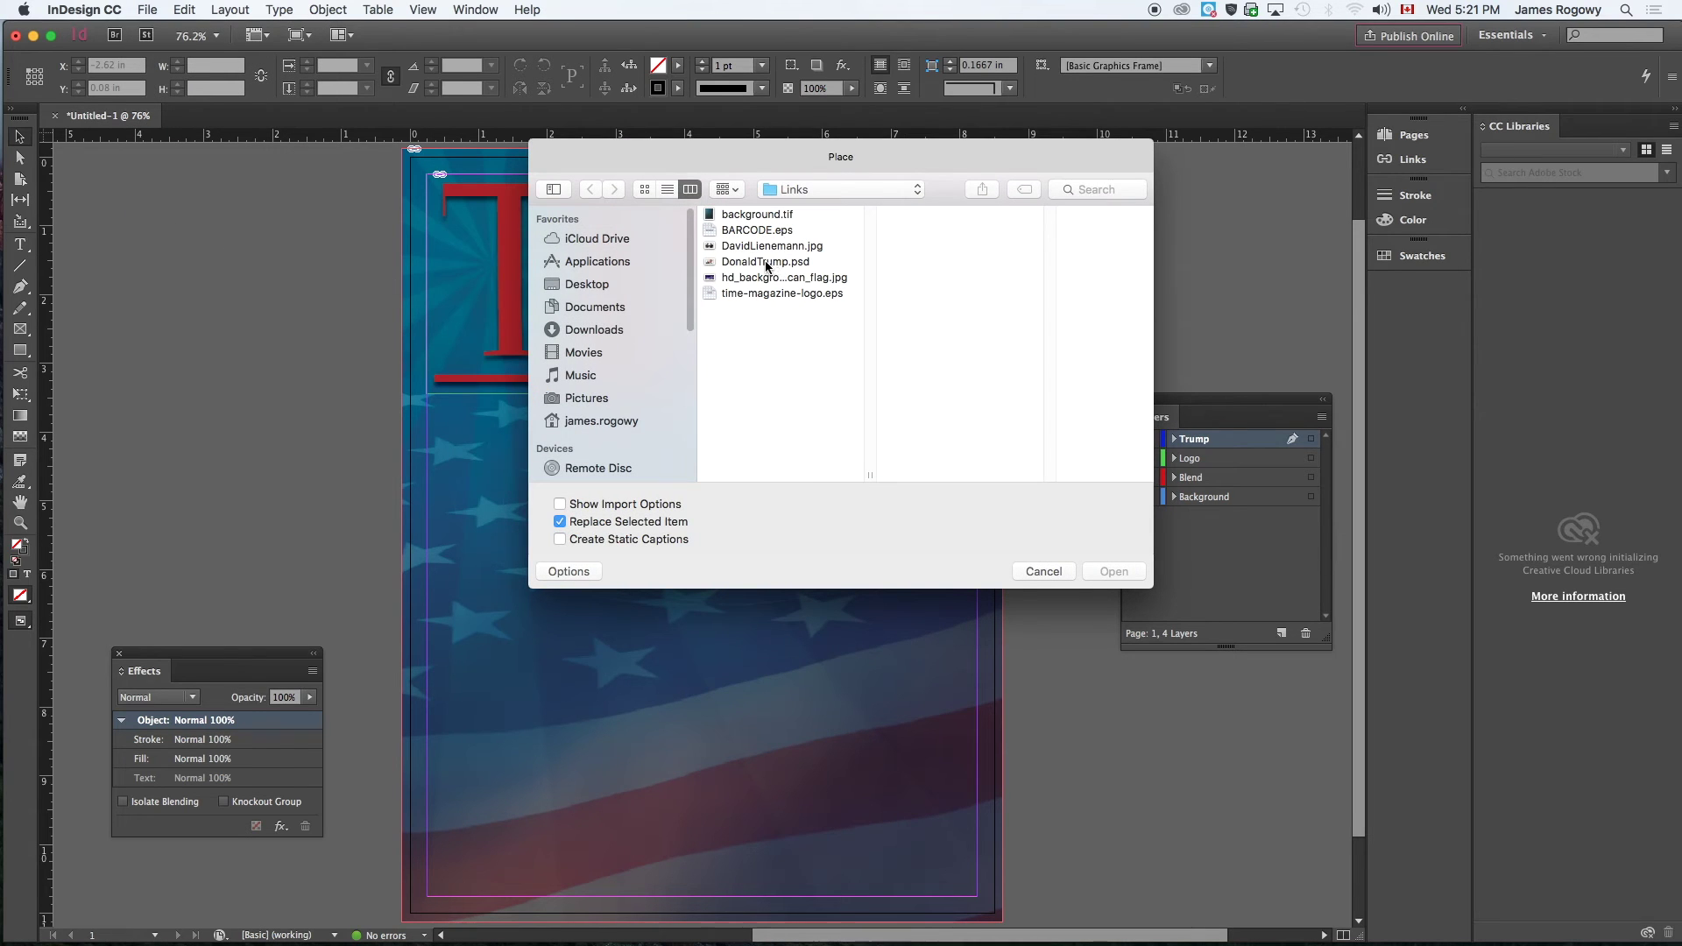
left_click(766, 262)
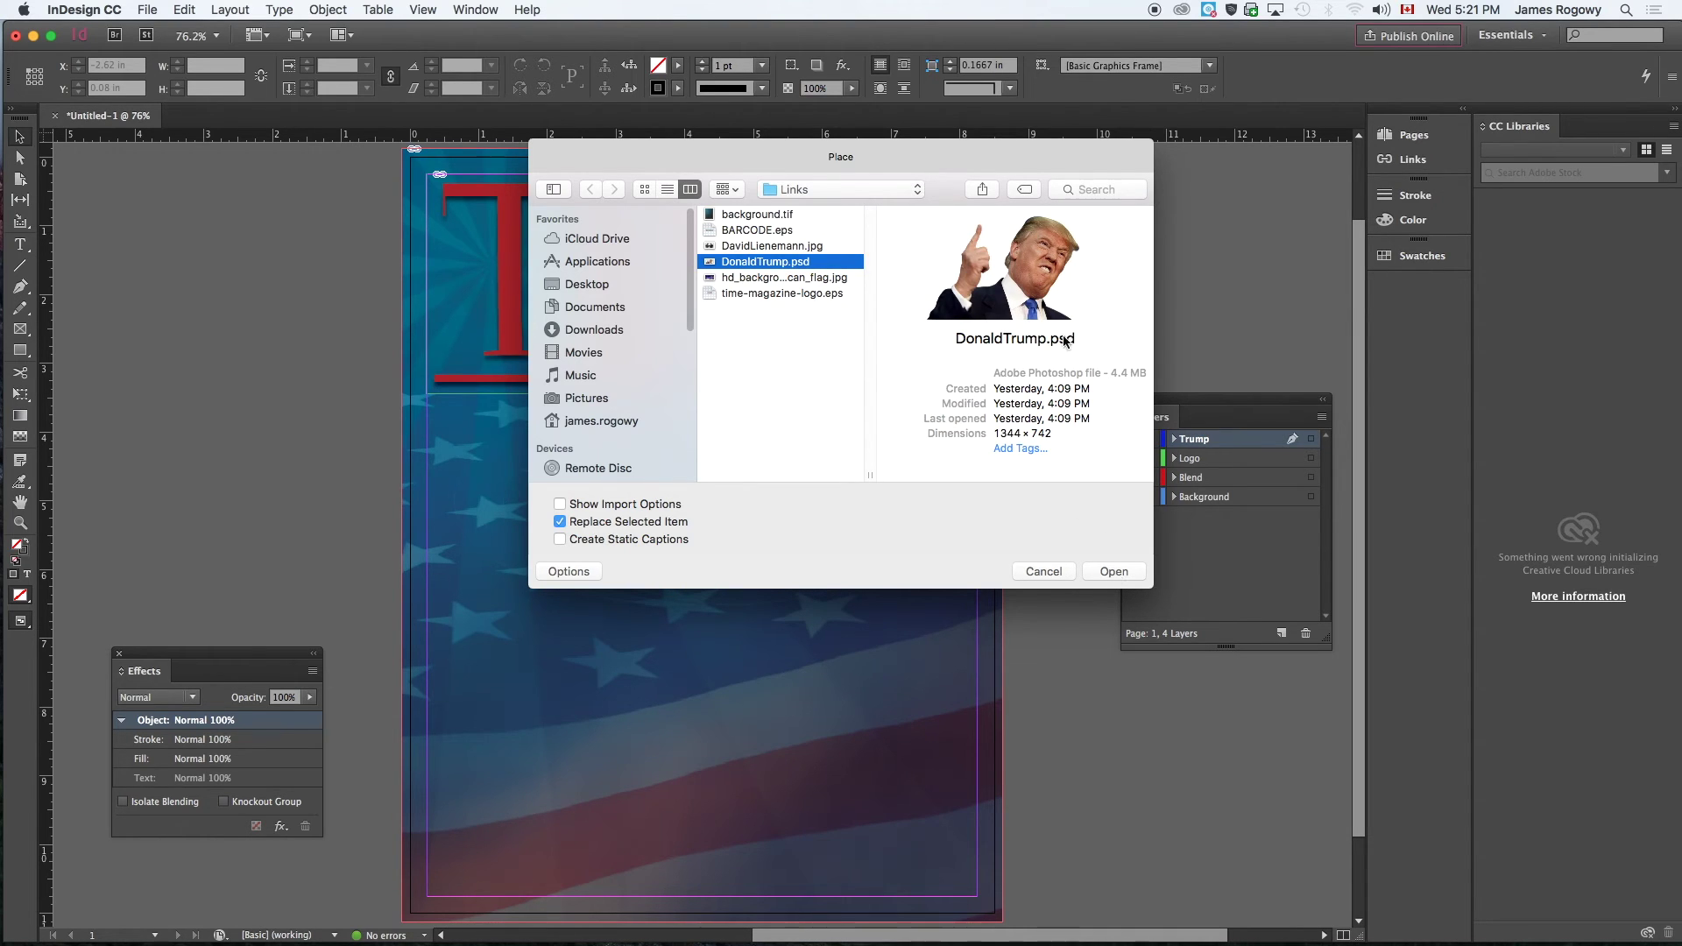
left_click(1111, 571)
left_click(220, 271)
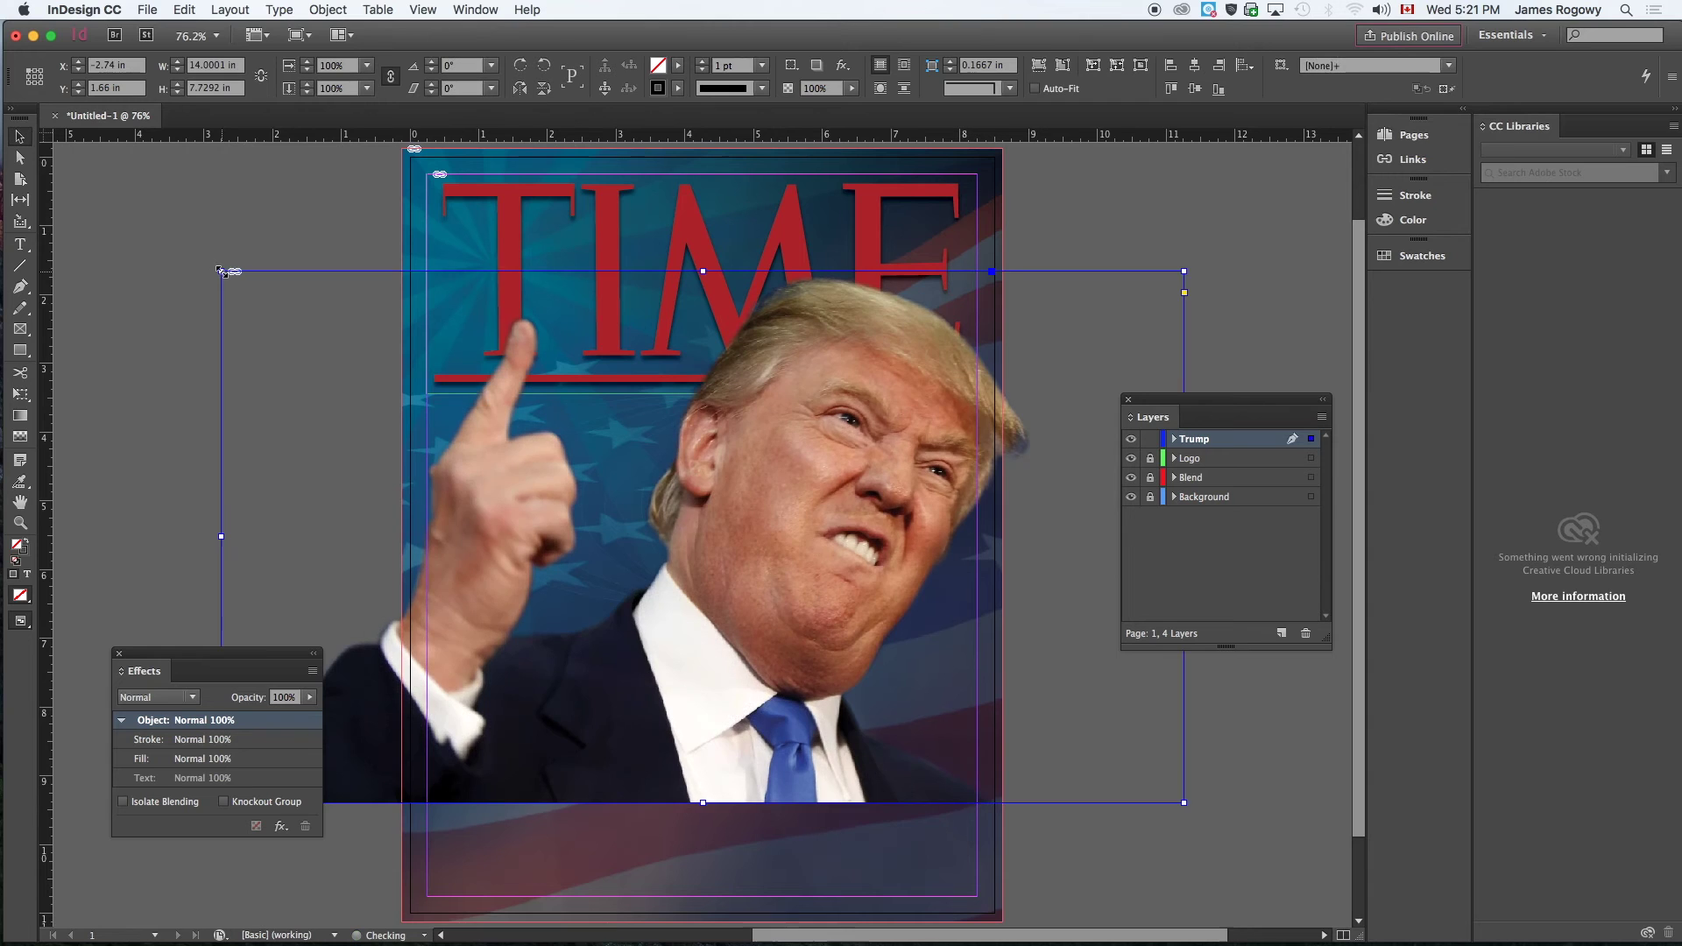
left_click_drag(911, 393, 733, 431)
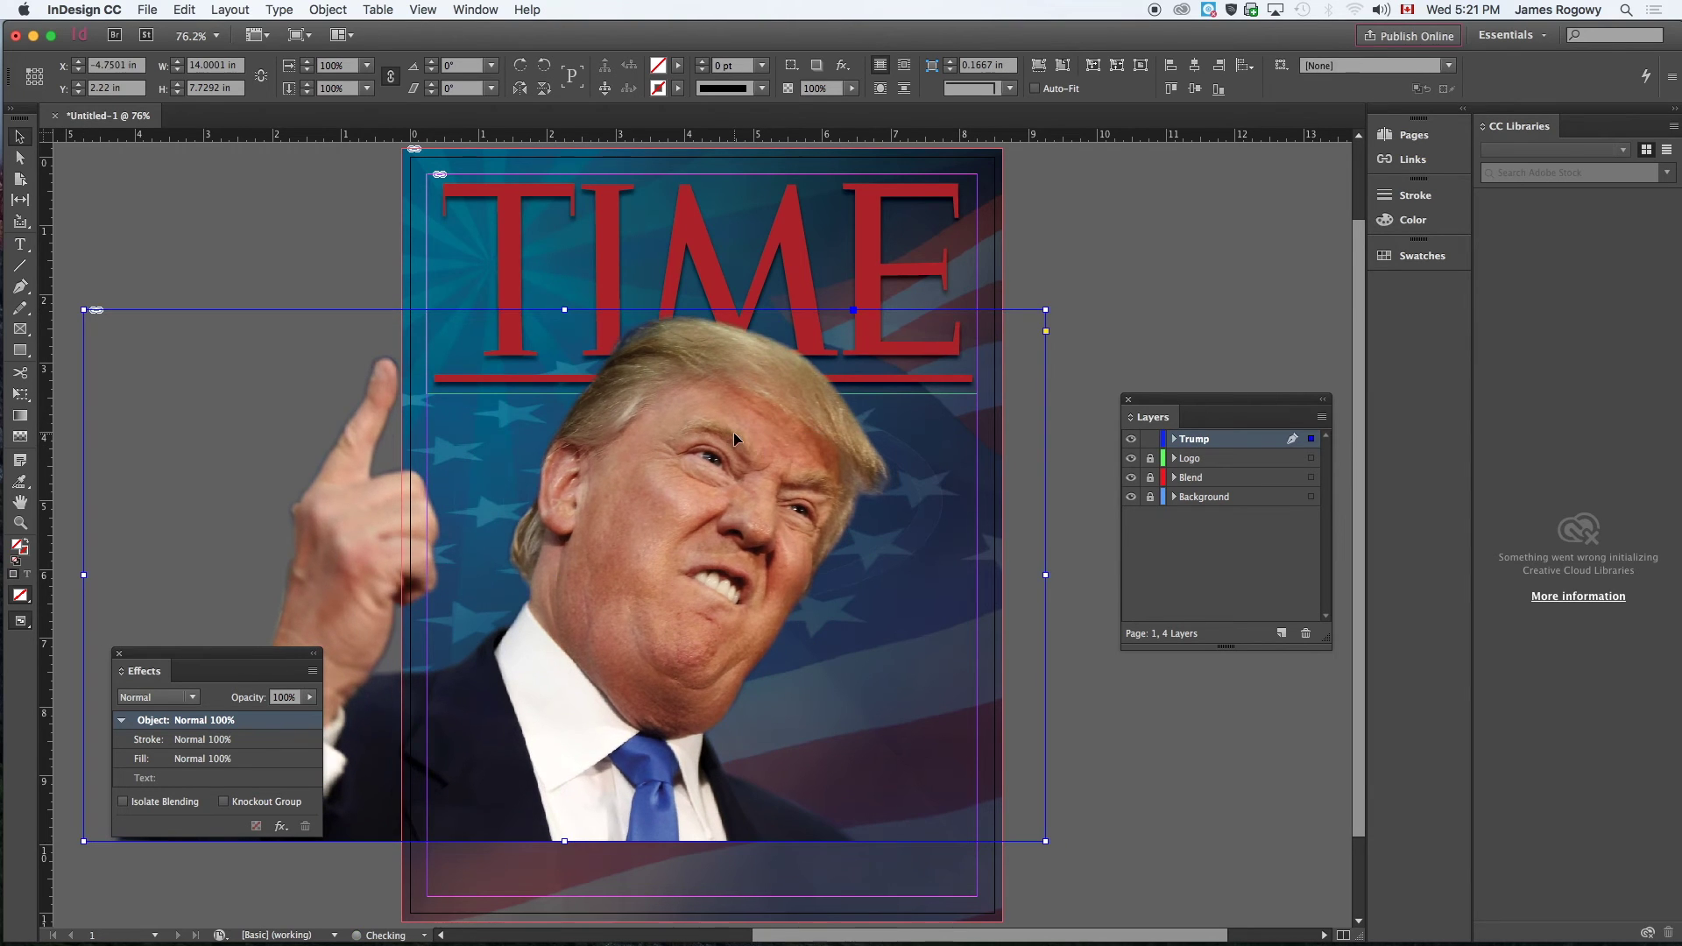
Scale the portrait proportionally to about 16.55 by 9.14 in, with its lower edge reaching the page's bottom bleed
left_click(22, 526)
left_click(822, 539, "alt")
left_click(687, 520, "alt")
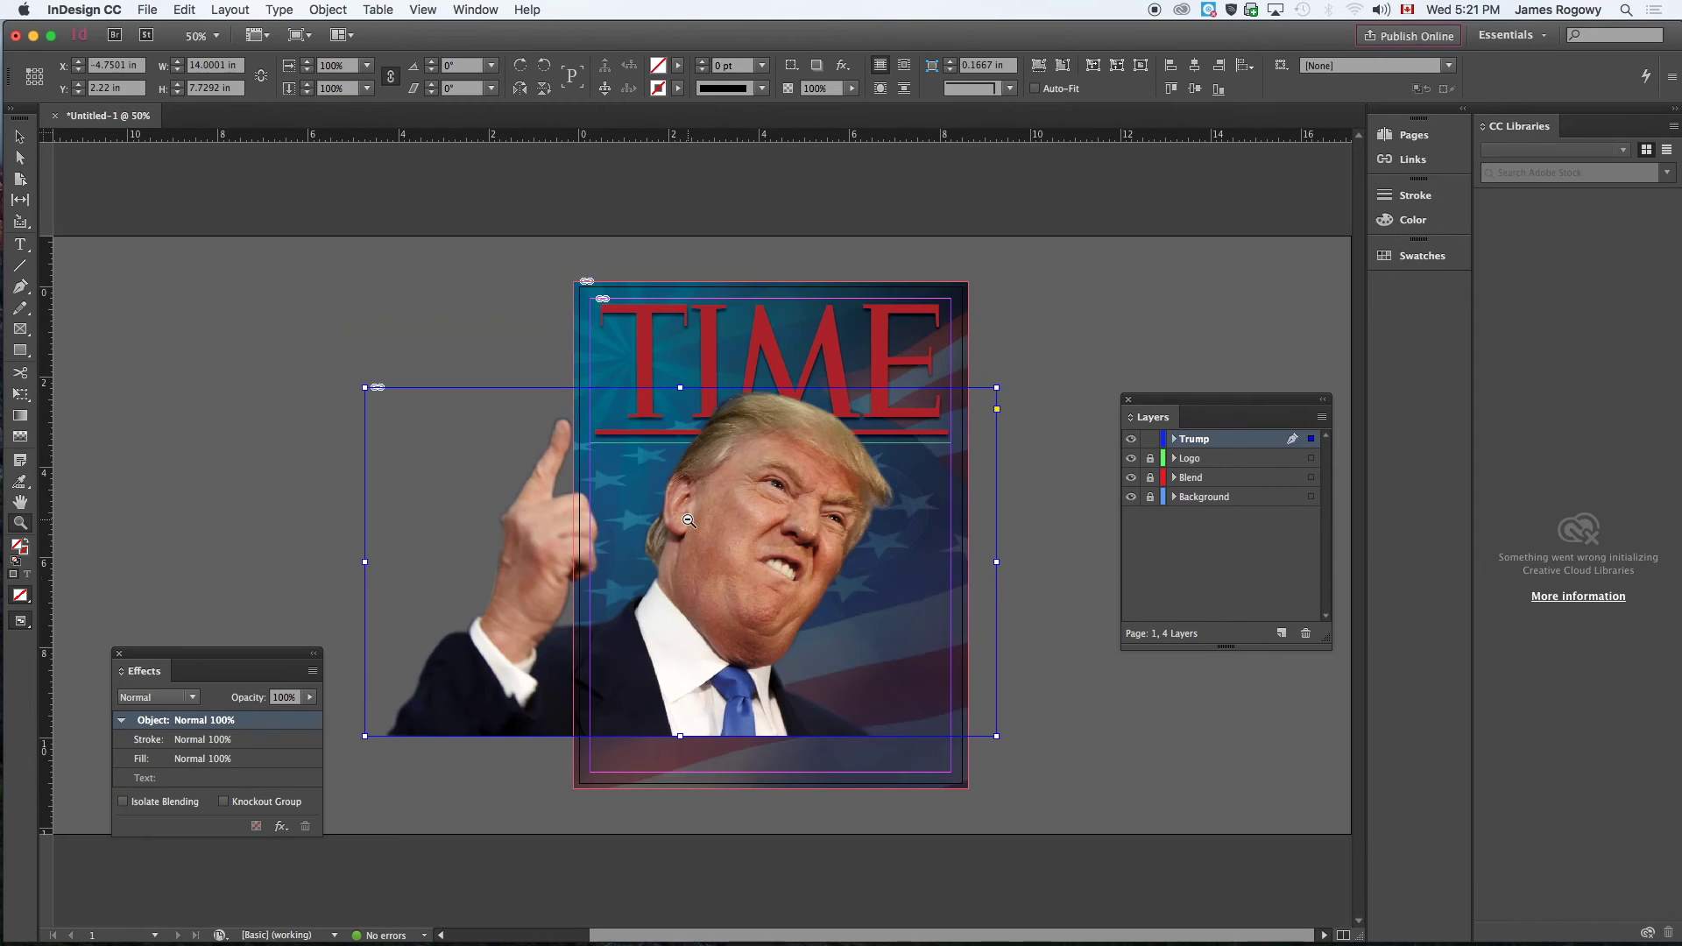
mouse_move(521, 256)
left_mouse_down()
mouse_move(917, 605)
mouse_move(1119, 837)
left_mouse_up()
left_click(19, 137)
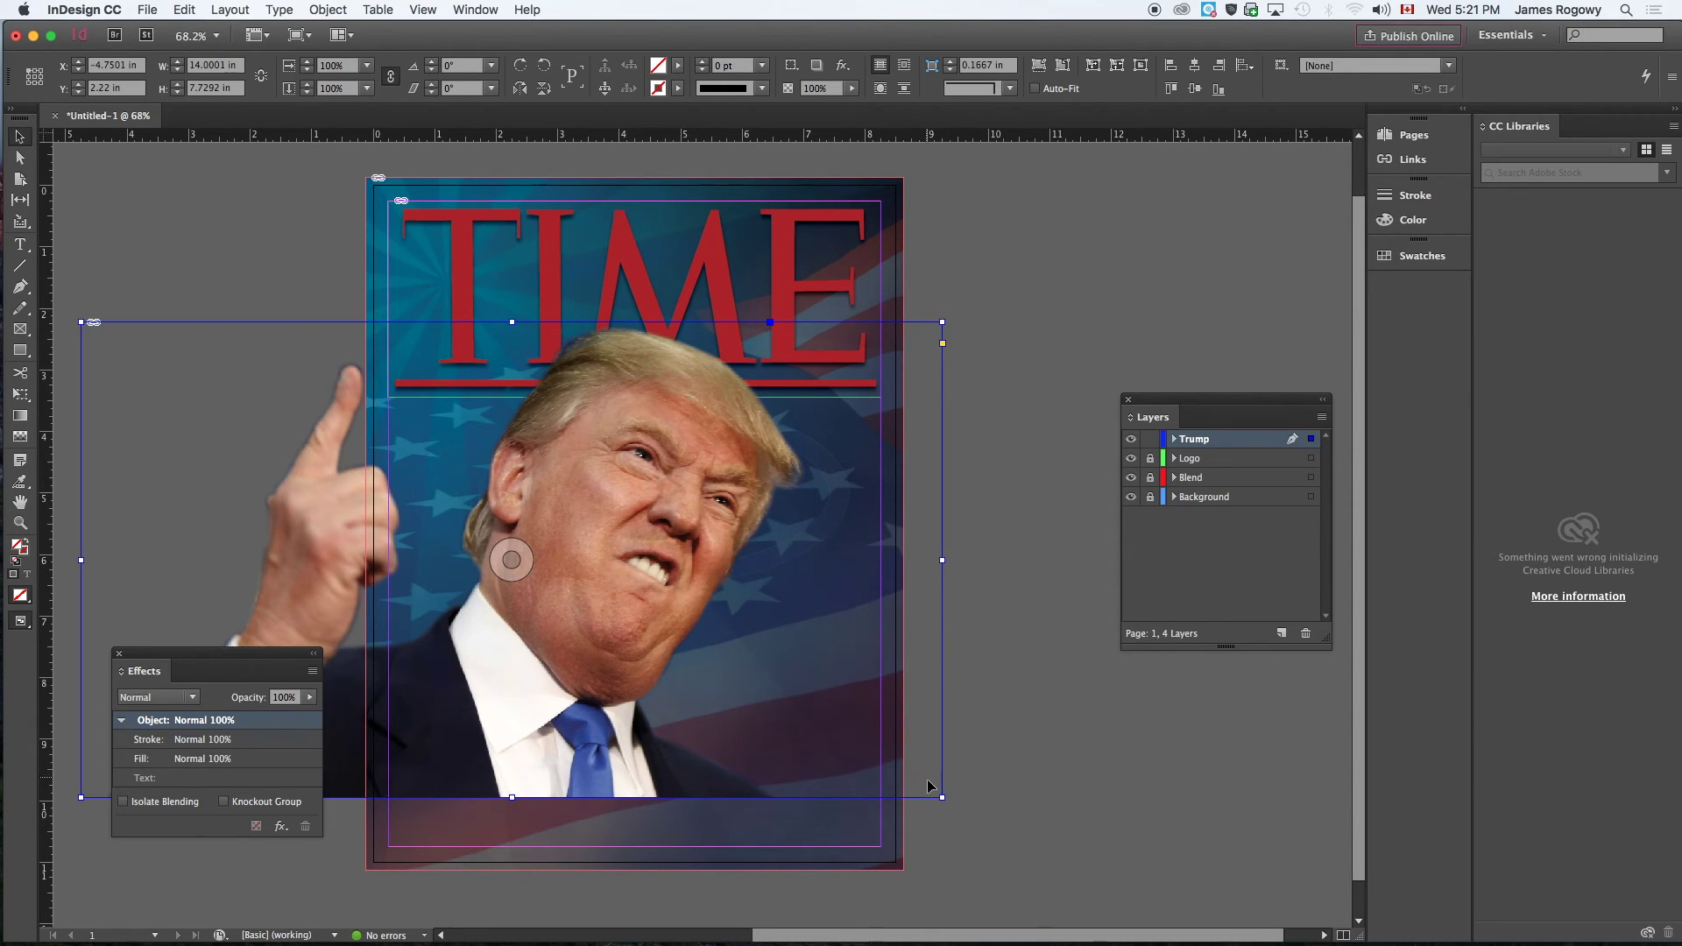
left_click_drag(942, 799, 1039, 872)
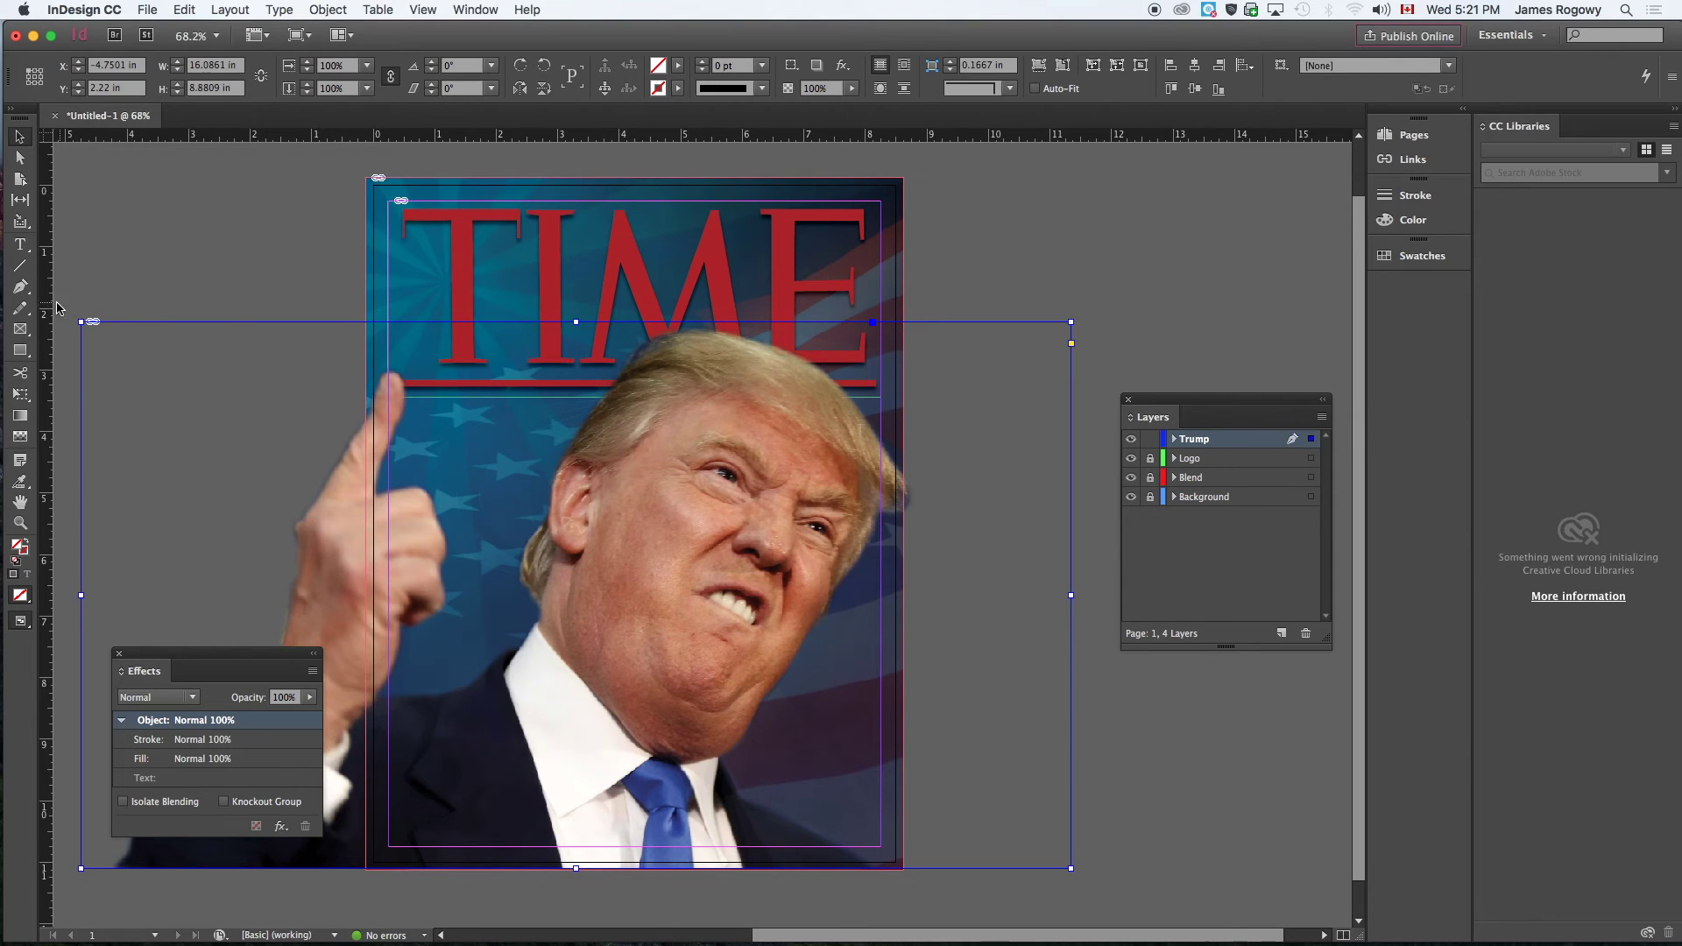
left_click_drag(80, 323, 55, 306)
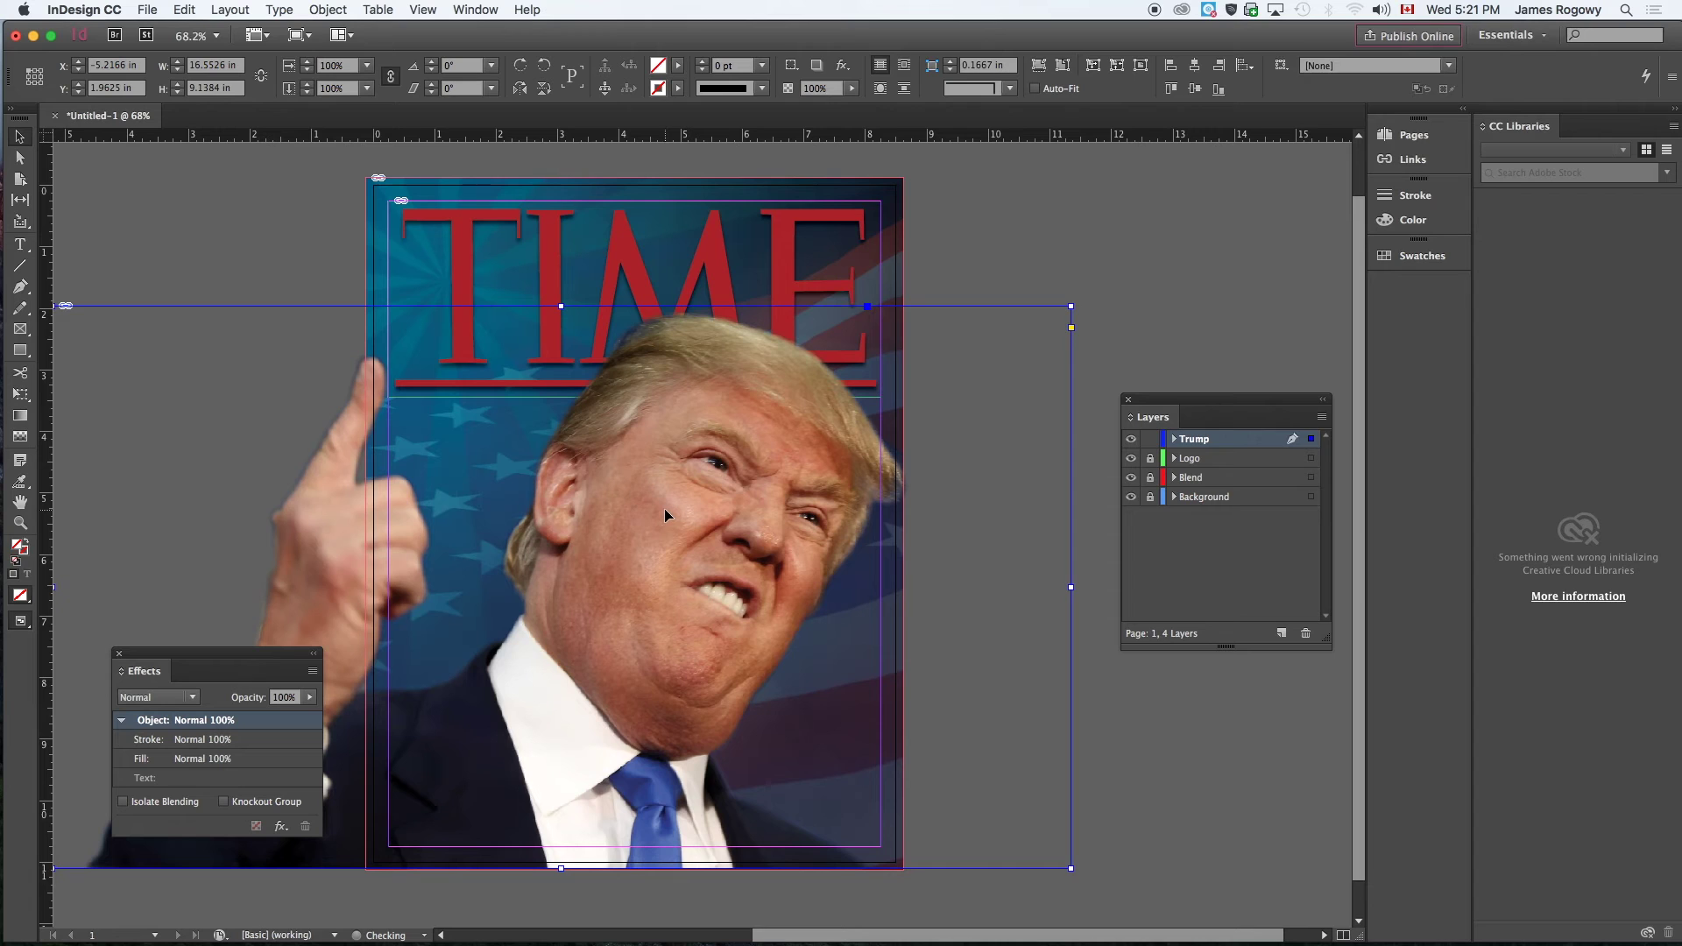
Move the portrait left so the head fills the page, and nudge it slightly right to about X -6.10 in
left_click_drag(665, 515, 648, 514)
left_click_drag(611, 511, 606, 511)
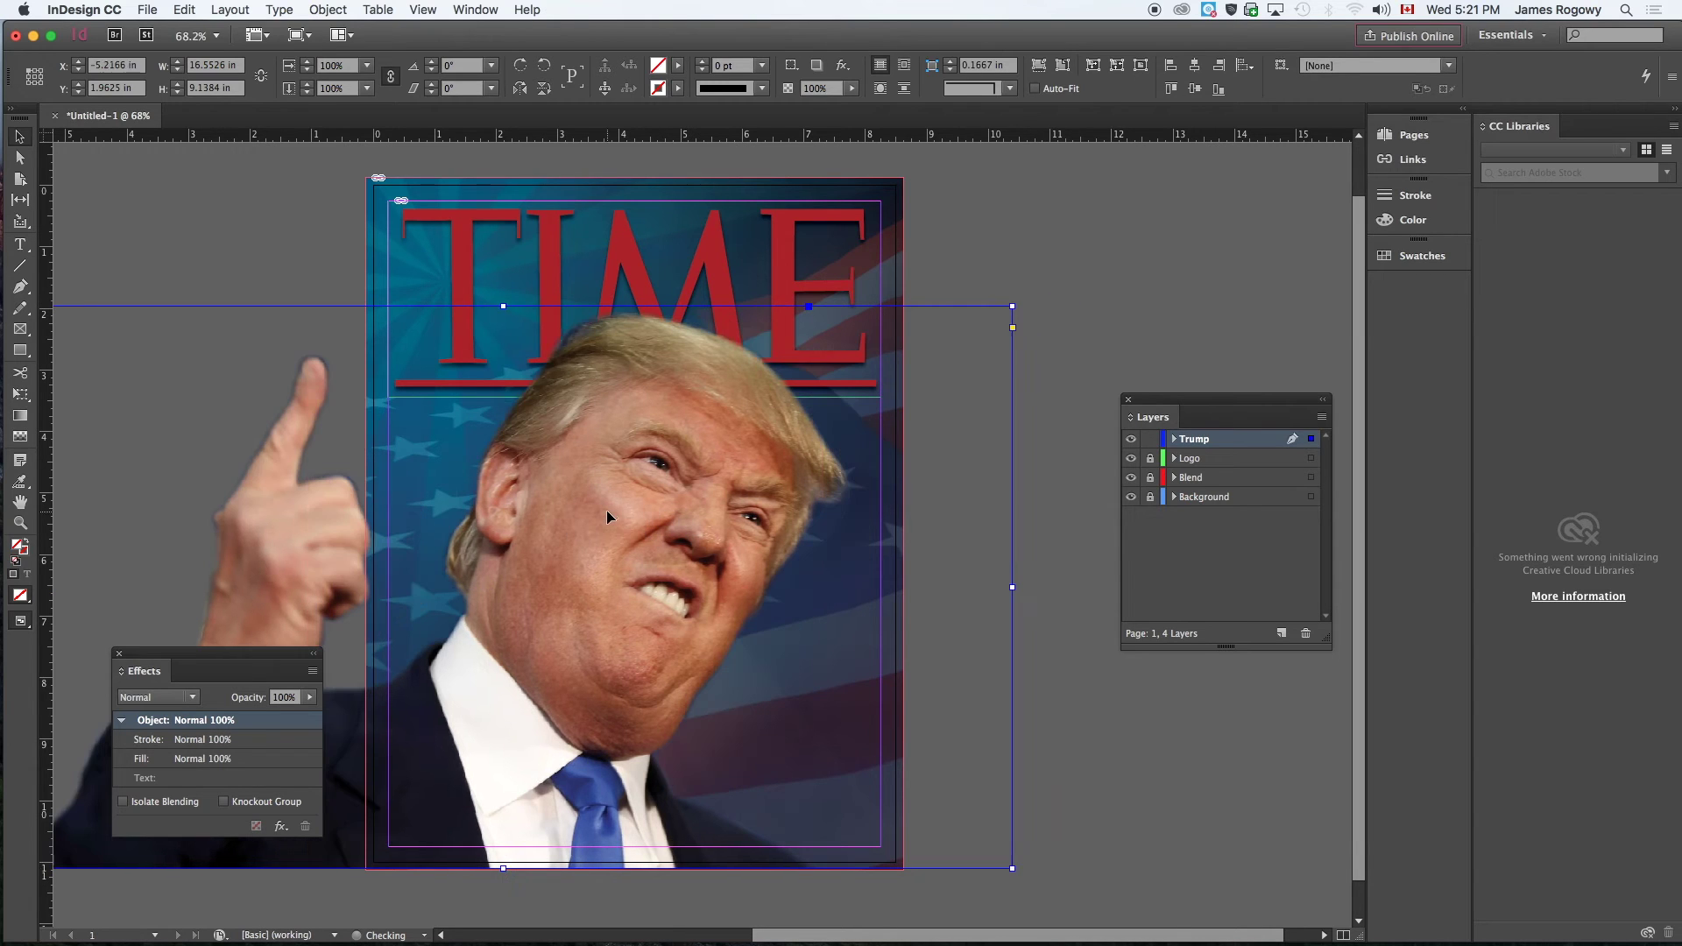
left_click(1067, 457)
left_click(533, 587)
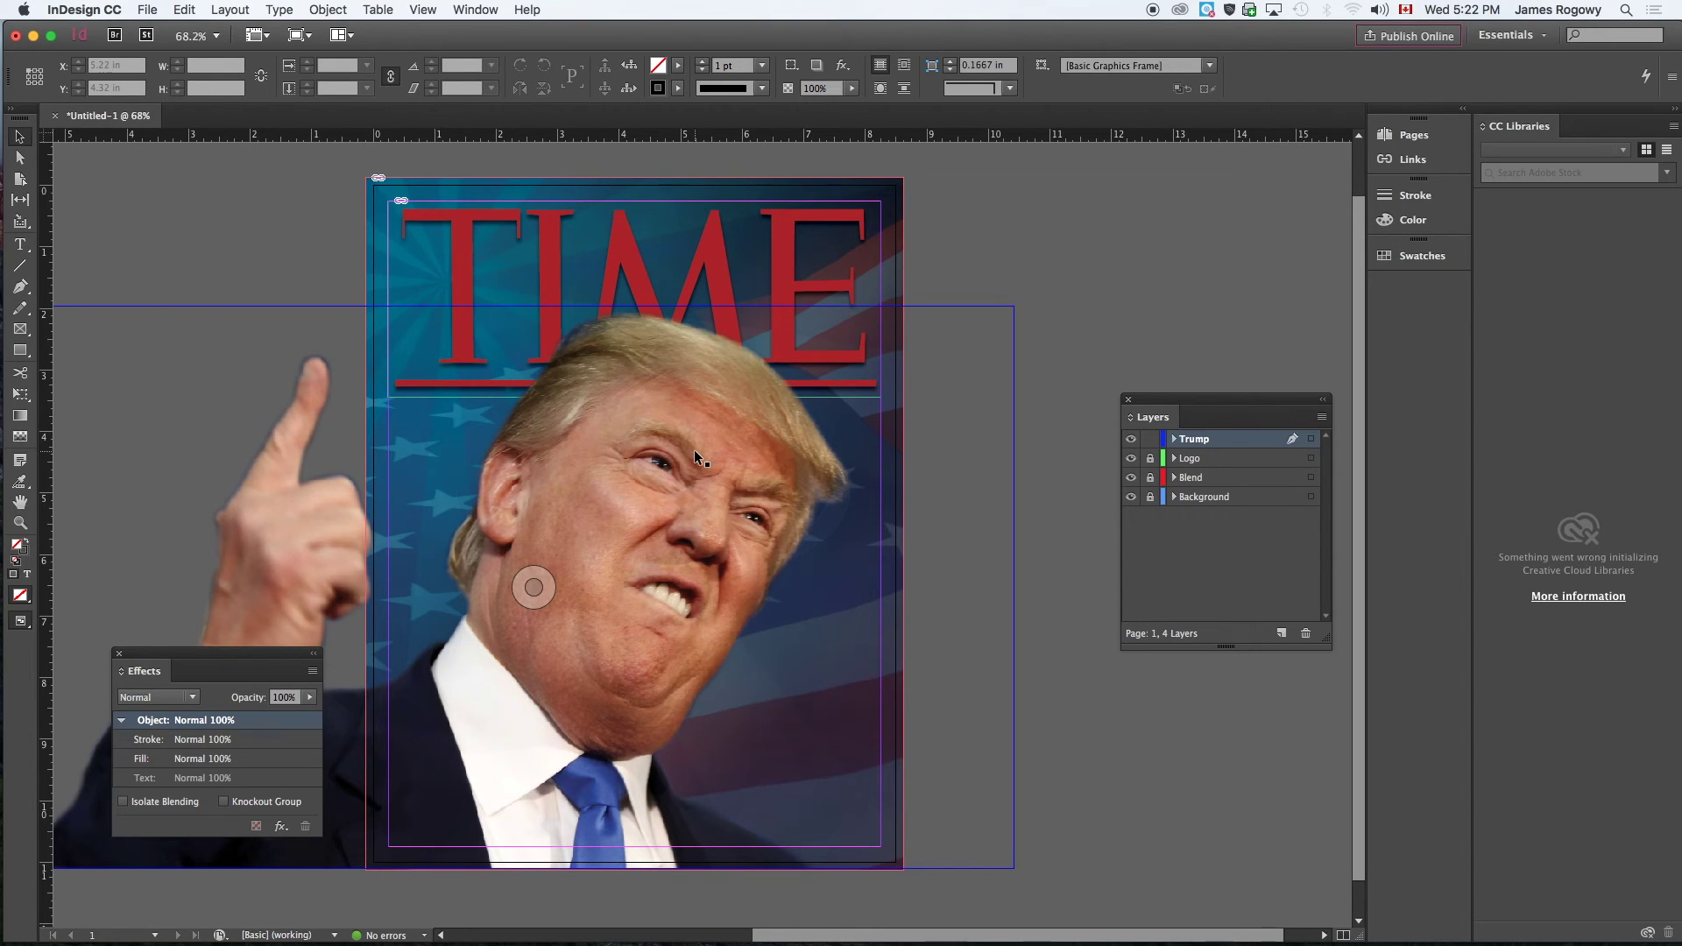
left_click(638, 417)
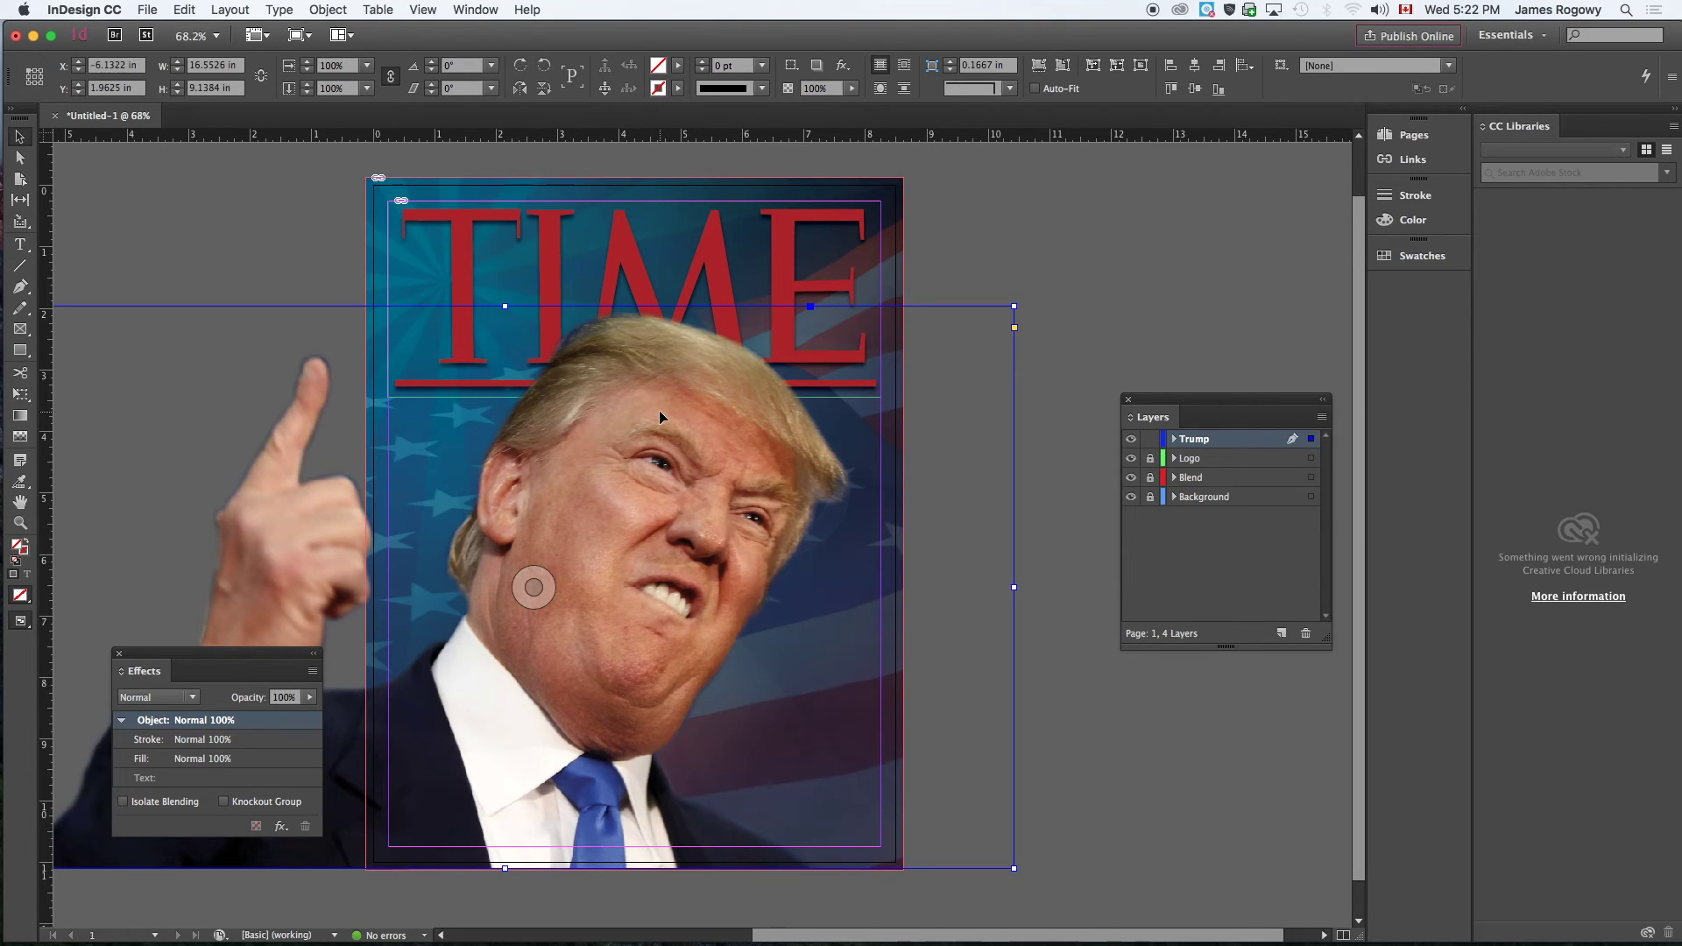
key("Right")
key("Right")
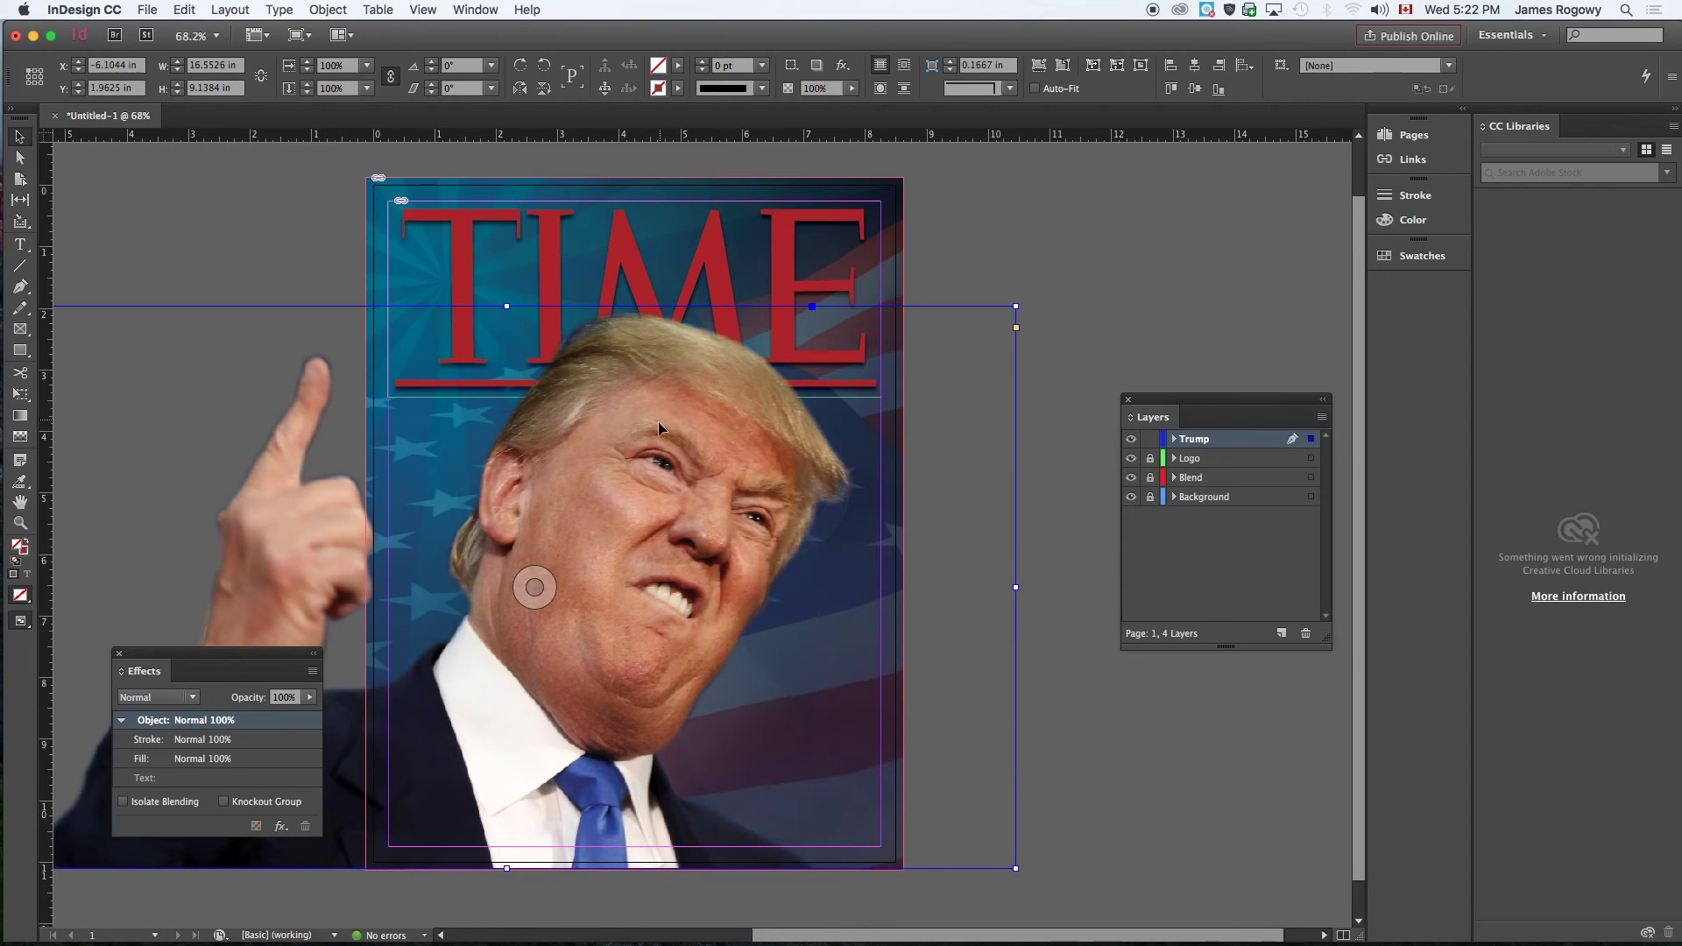
Nudge the portrait graphic slightly left inside its frame and scale it down to about 16.37 by 9.04 in, then deselect it
double_click(657, 417)
key("Escape")
double_click(748, 361)
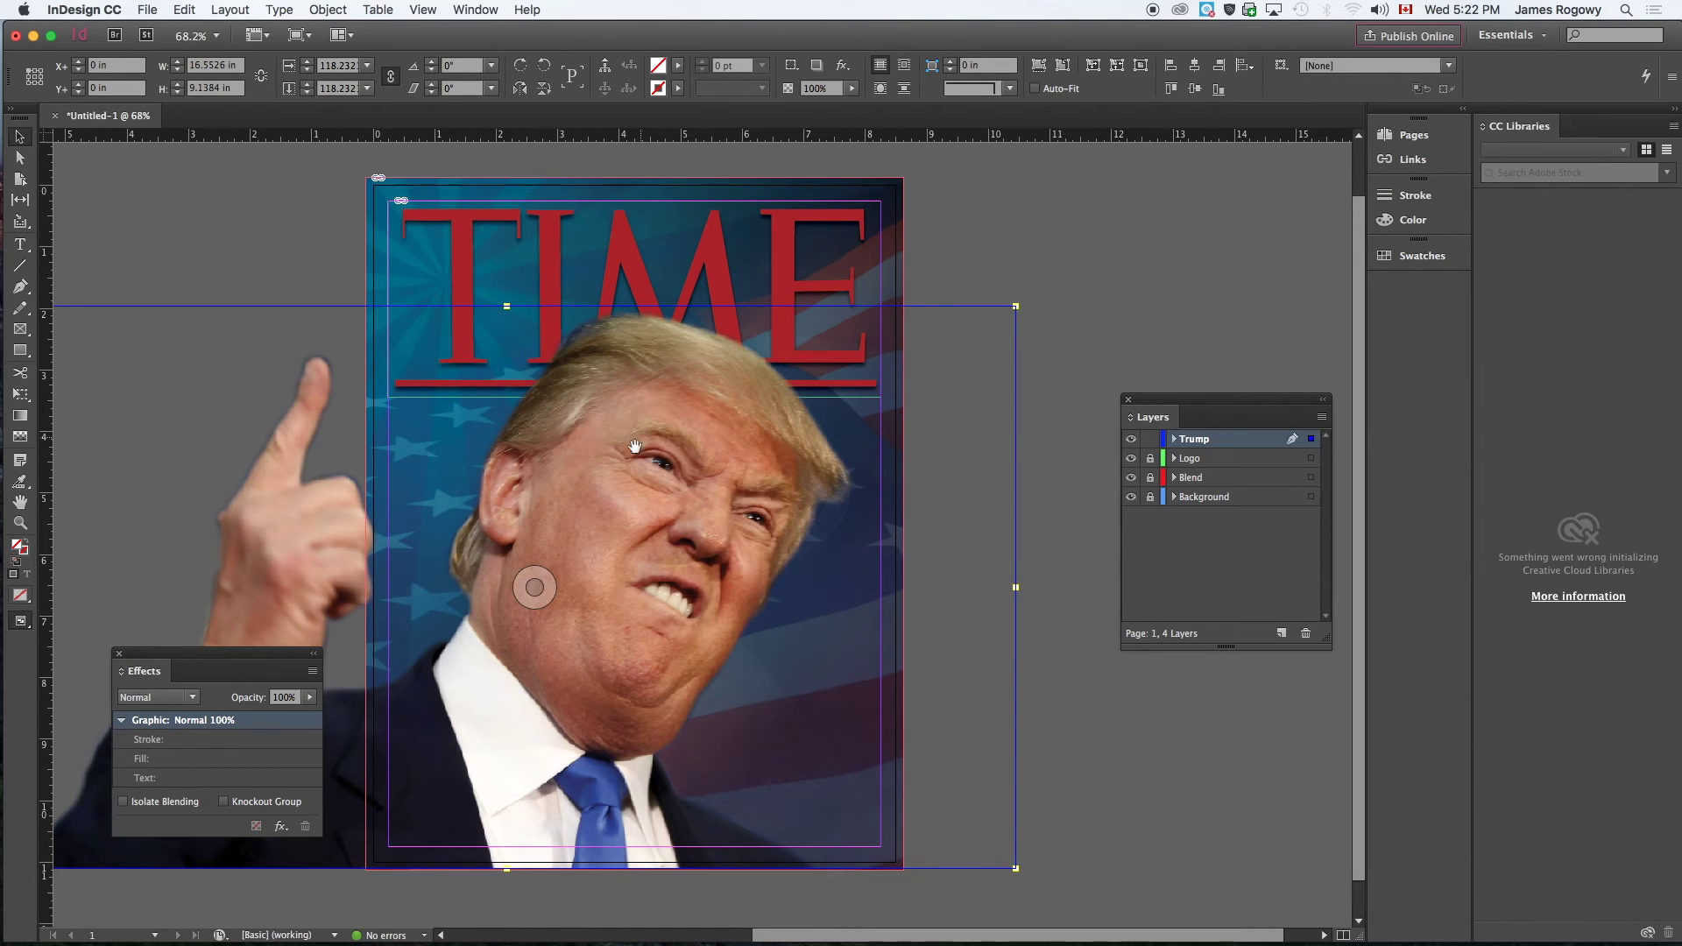
key("Right")
key("Left")
key("Left")
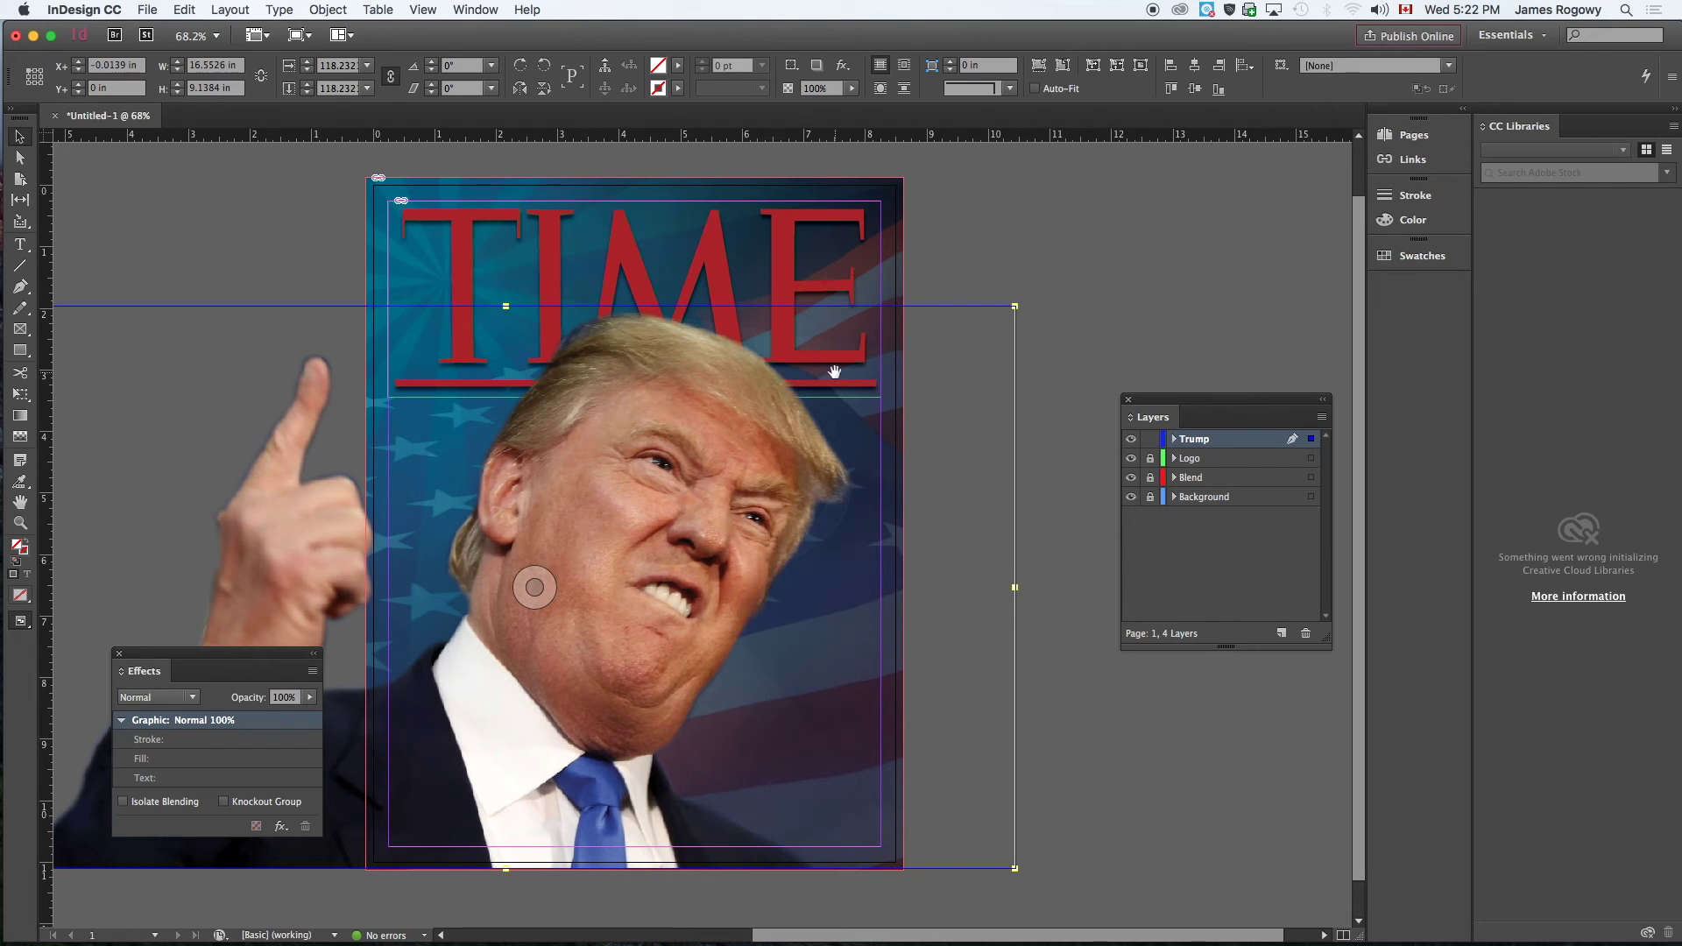
left_click_drag(1015, 306, 1005, 342)
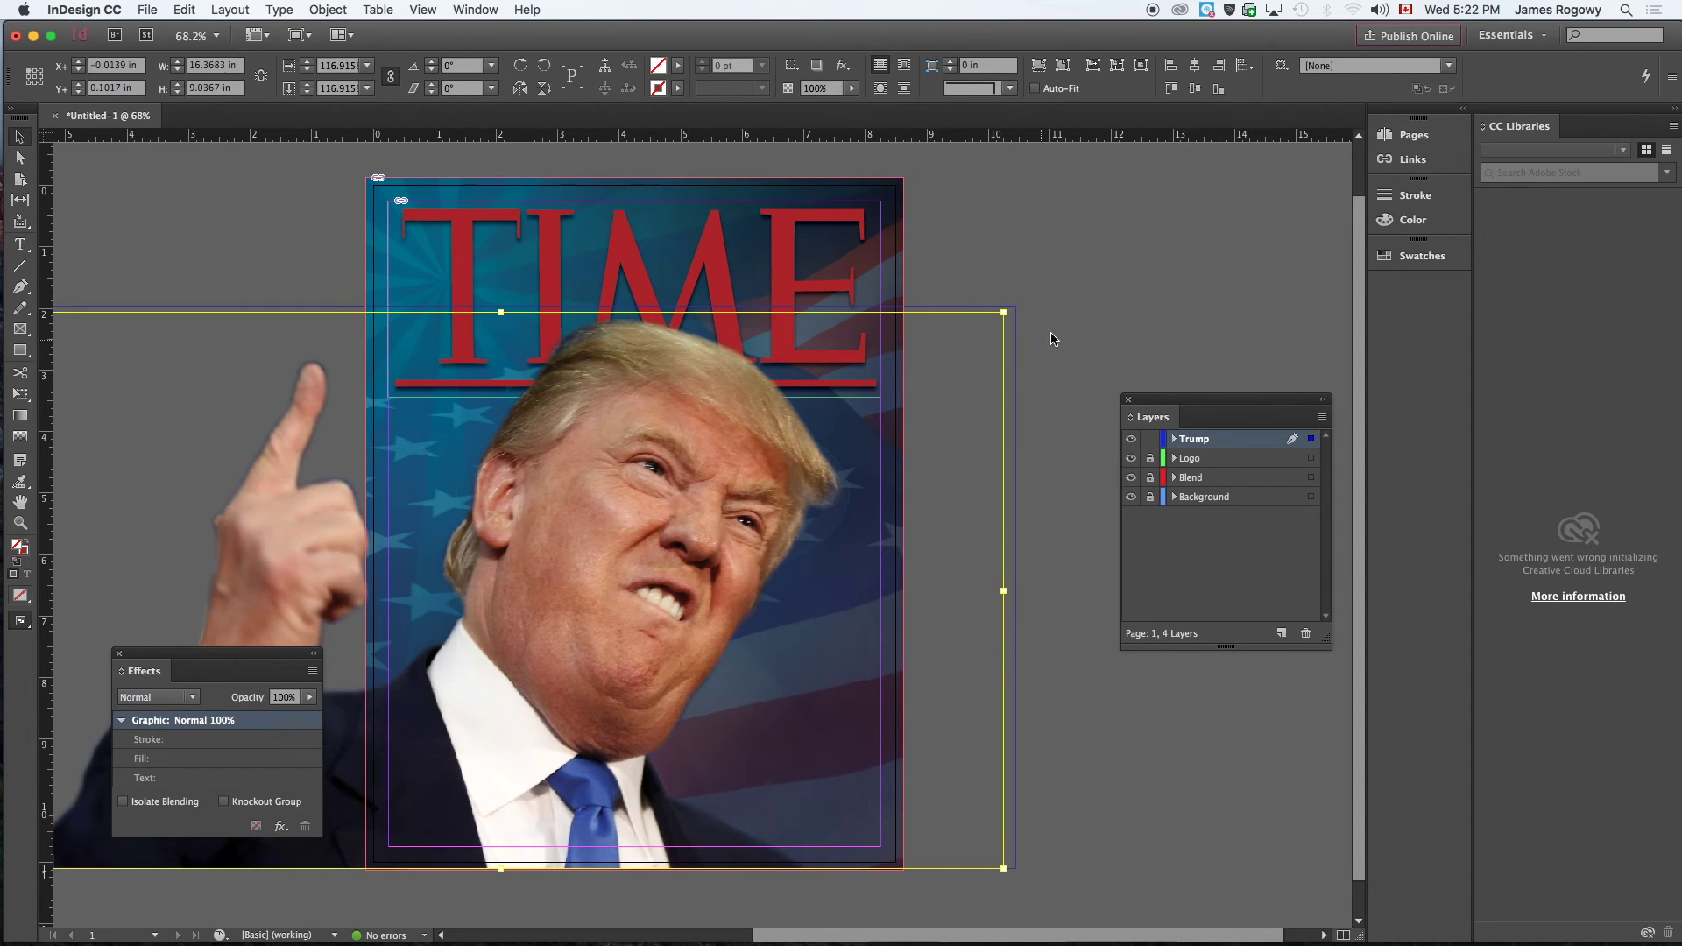
left_click(1063, 333)
left_click(535, 587)
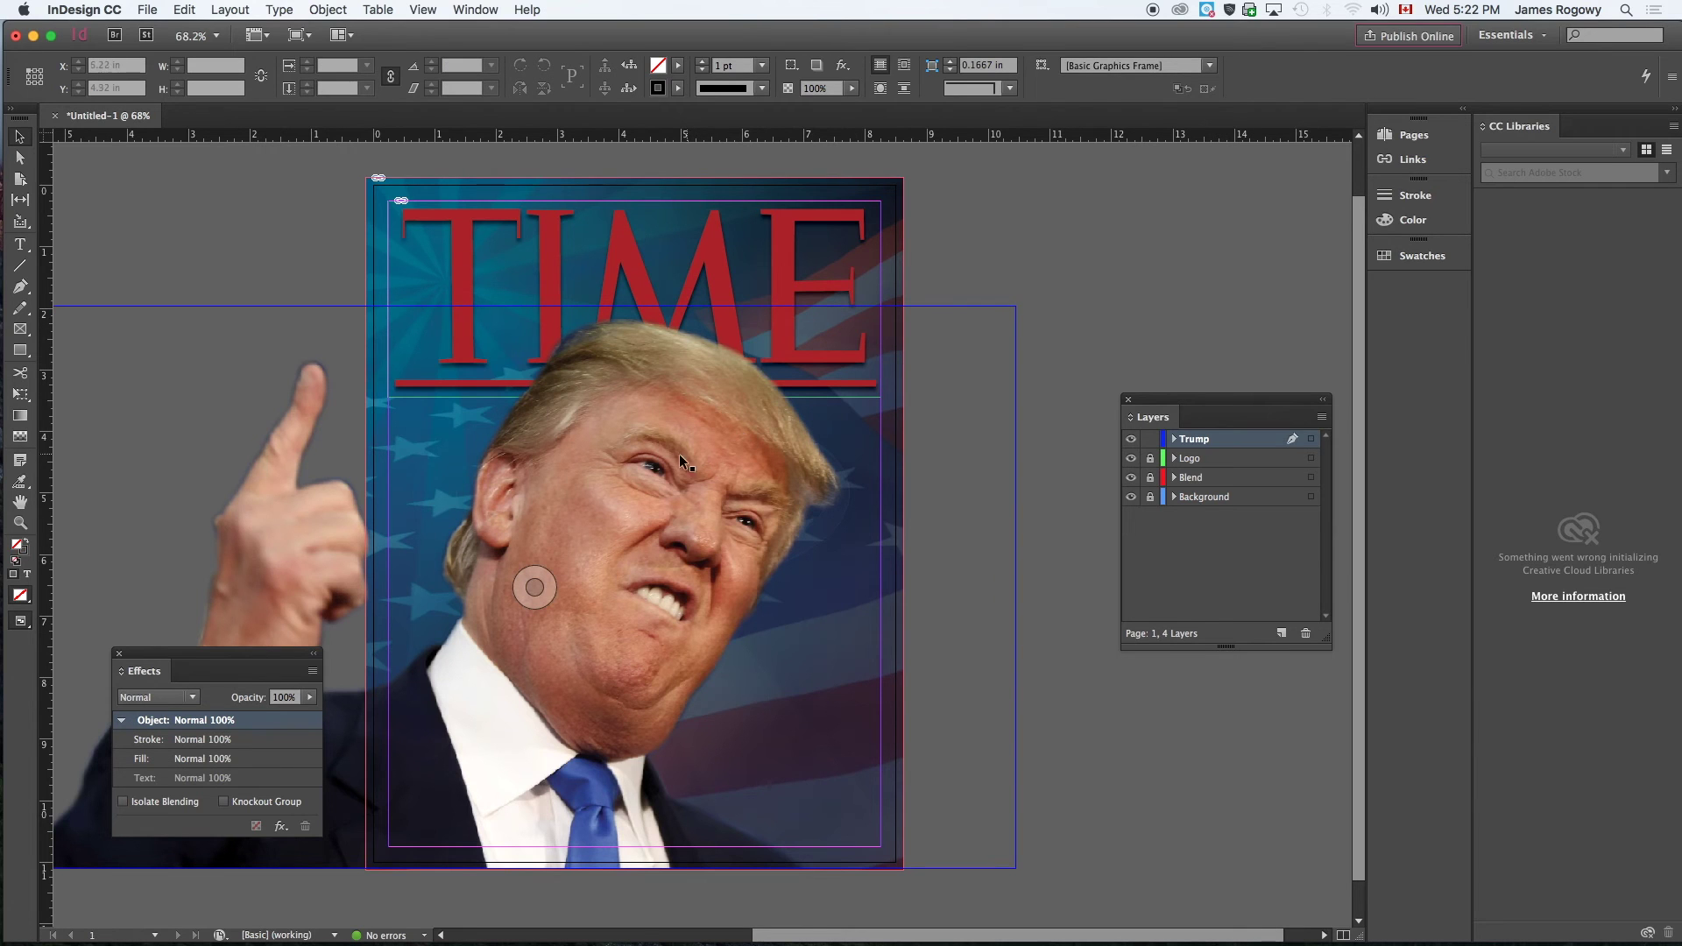
Crop the portrait frame's right and left edges to the page's bleed edges without scaling the image, and deselect it
scroll(674, 459, "left", 5)
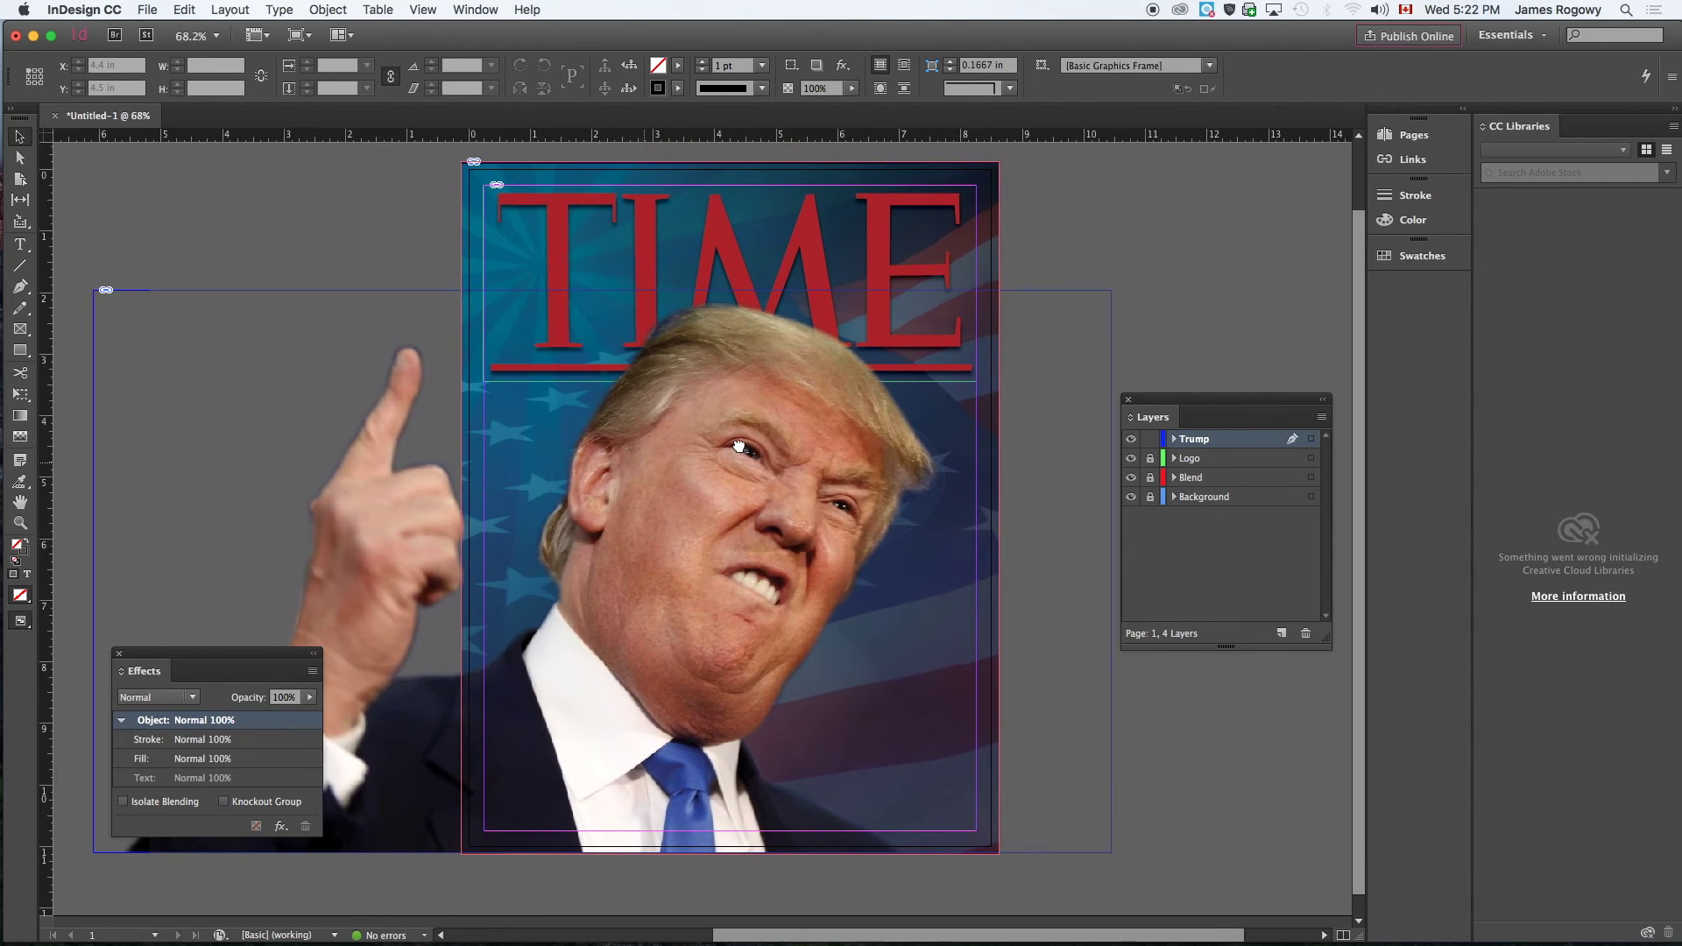
left_click(145, 566)
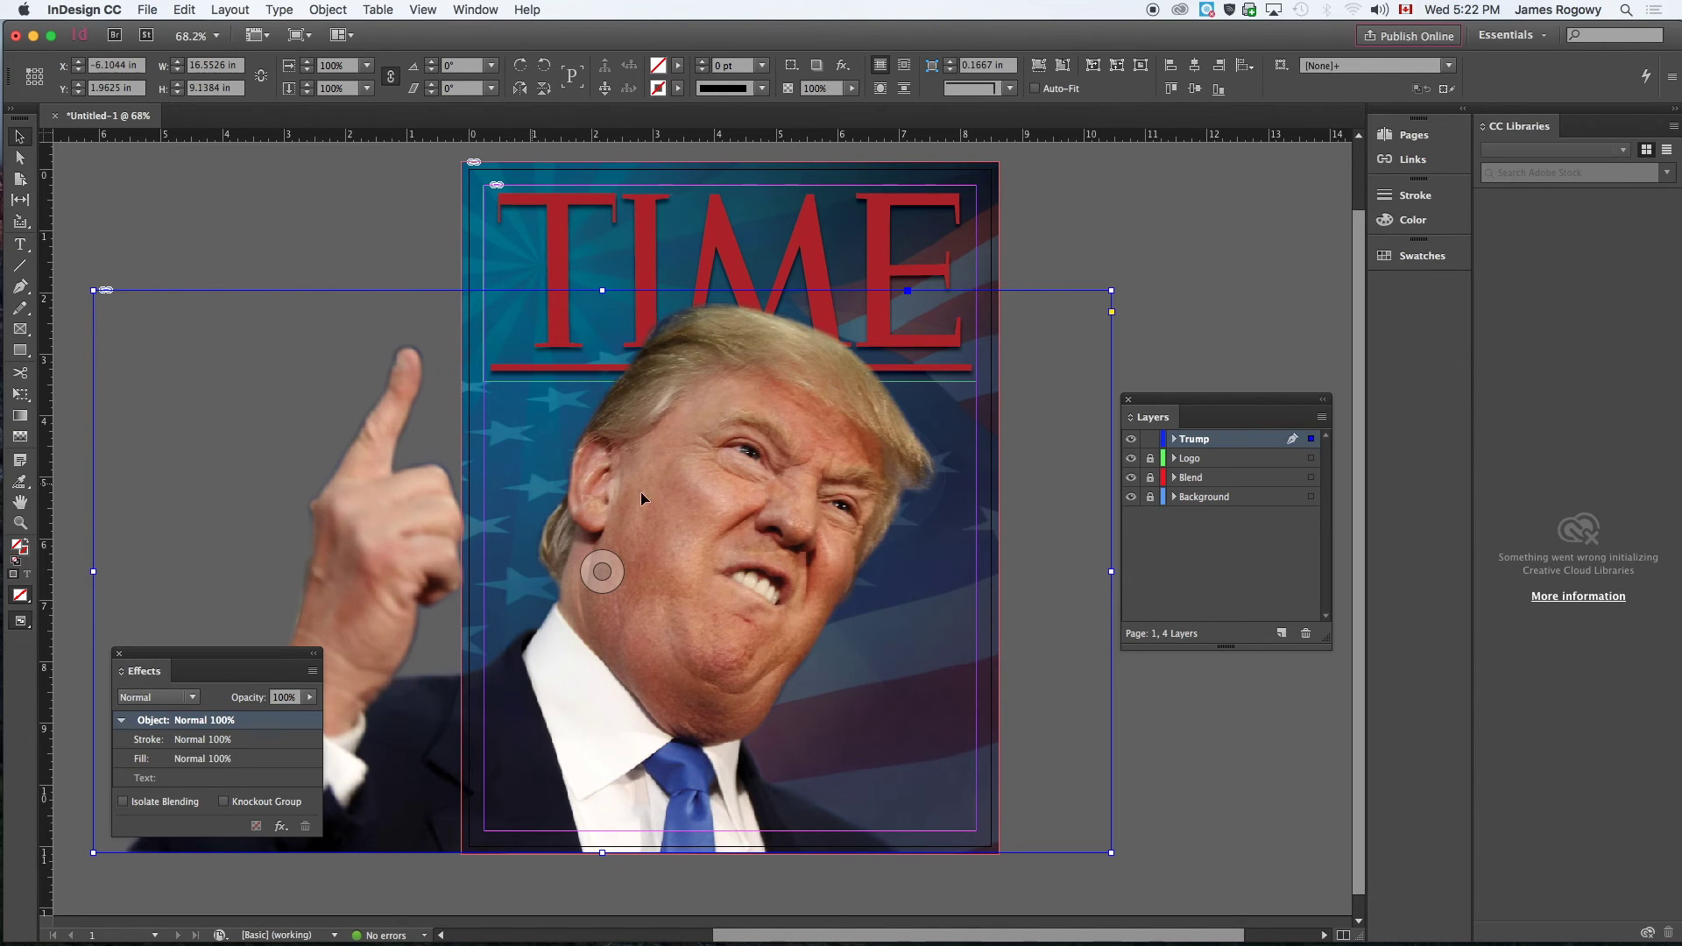
key("super+shift+a")
left_click(818, 414)
left_click_drag(1110, 571, 999, 572)
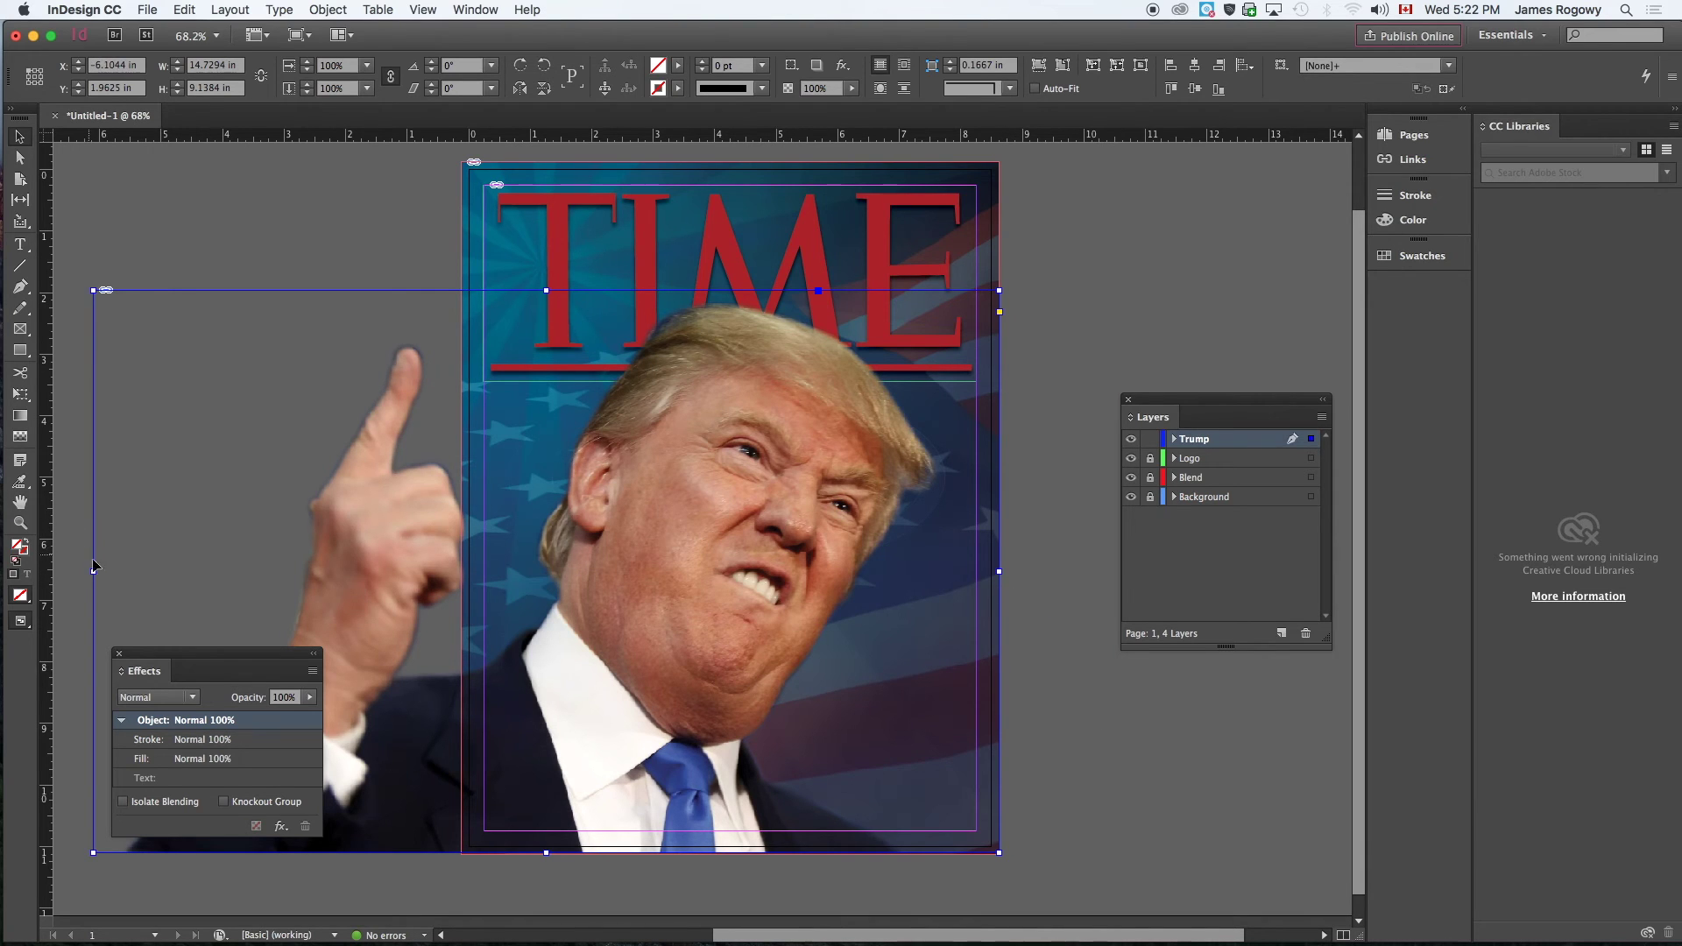
left_click_drag(93, 571, 462, 585)
left_click(342, 508)
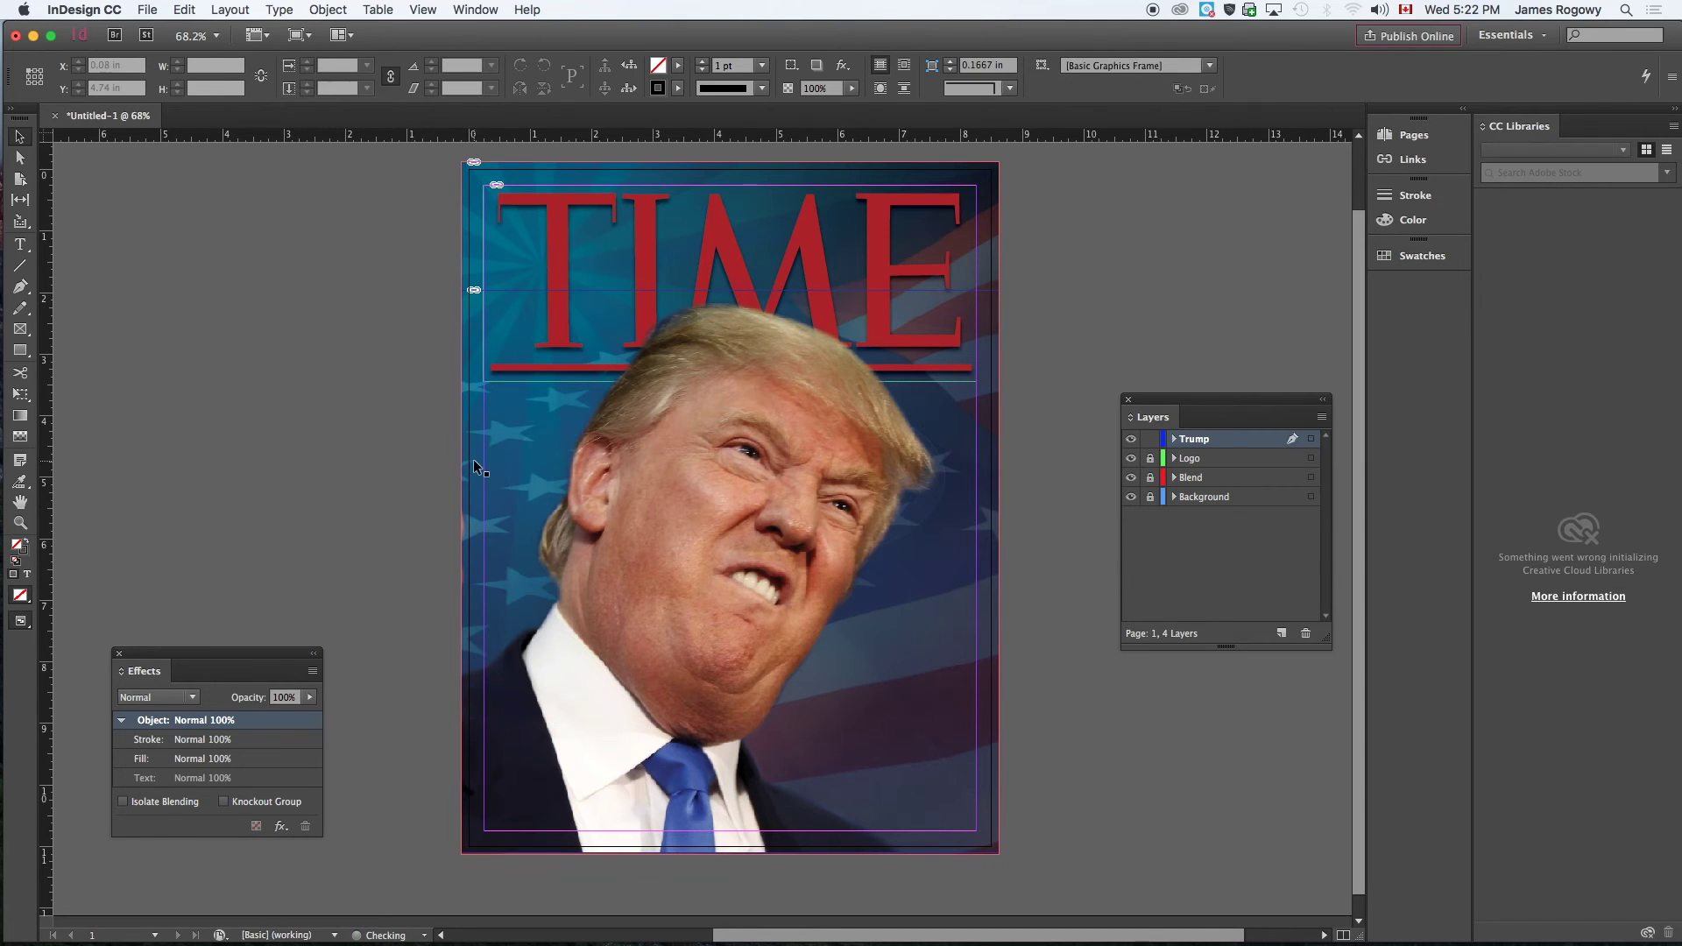
Scale the portrait proportionally to about 9.05 by 9.45 in, crop its frame back to the right bleed edge, and preview the cover
scroll(474, 459, "right", 3)
left_click(682, 565)
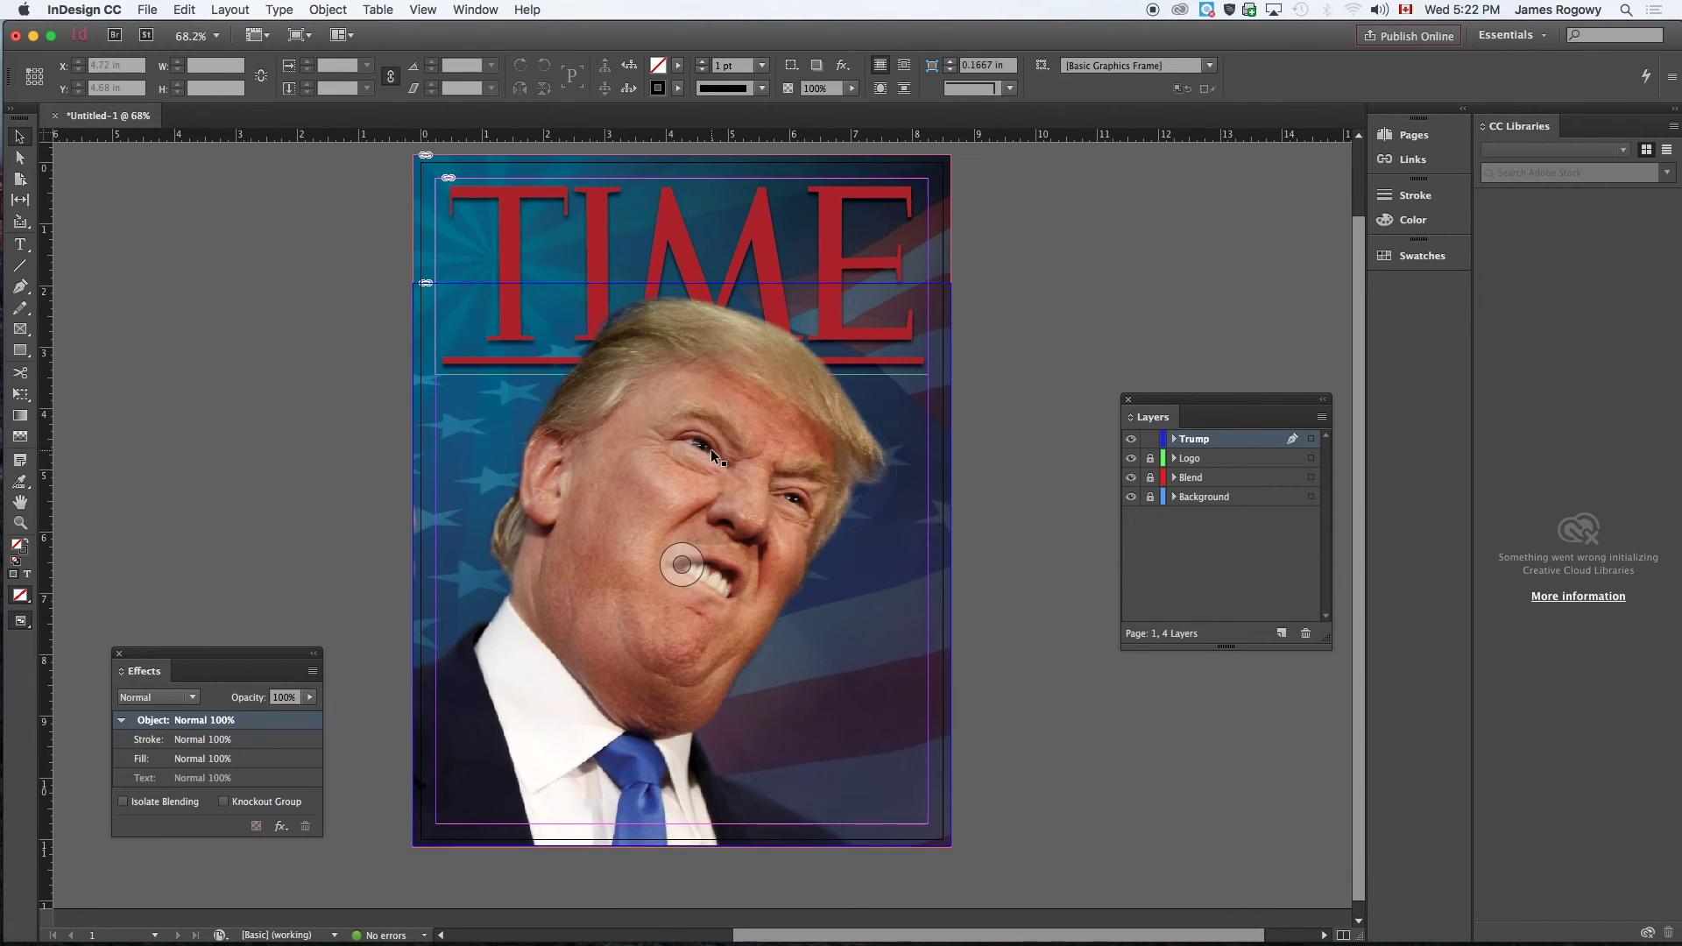
left_click(712, 449)
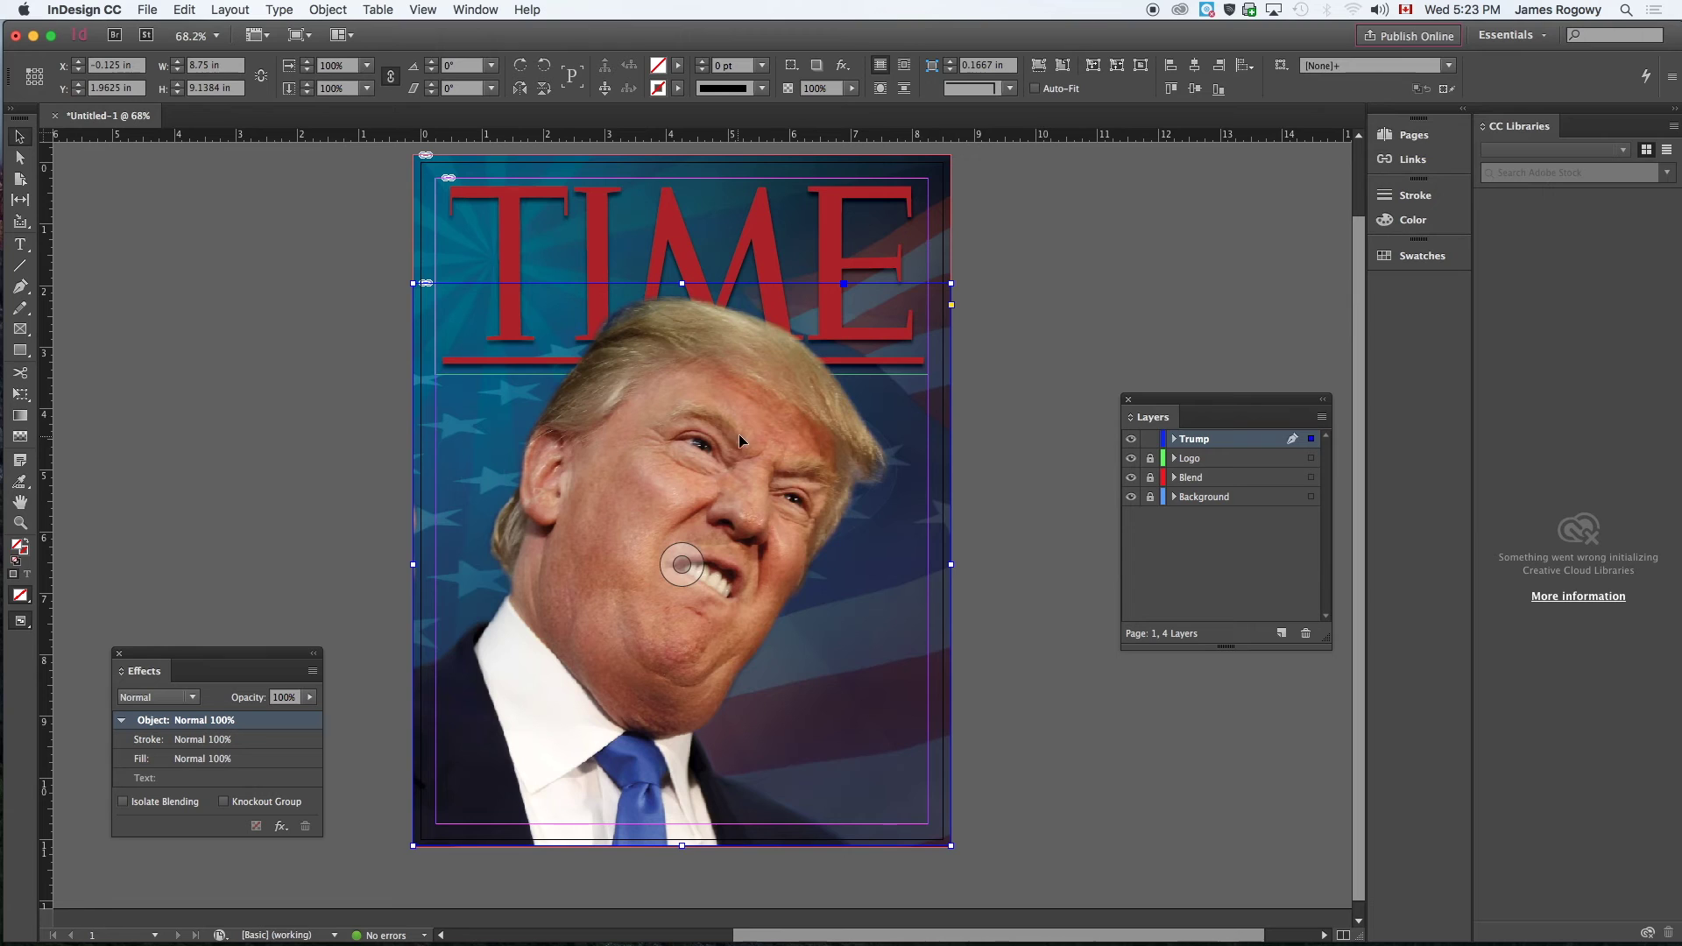
left_click_drag(950, 283, 970, 269)
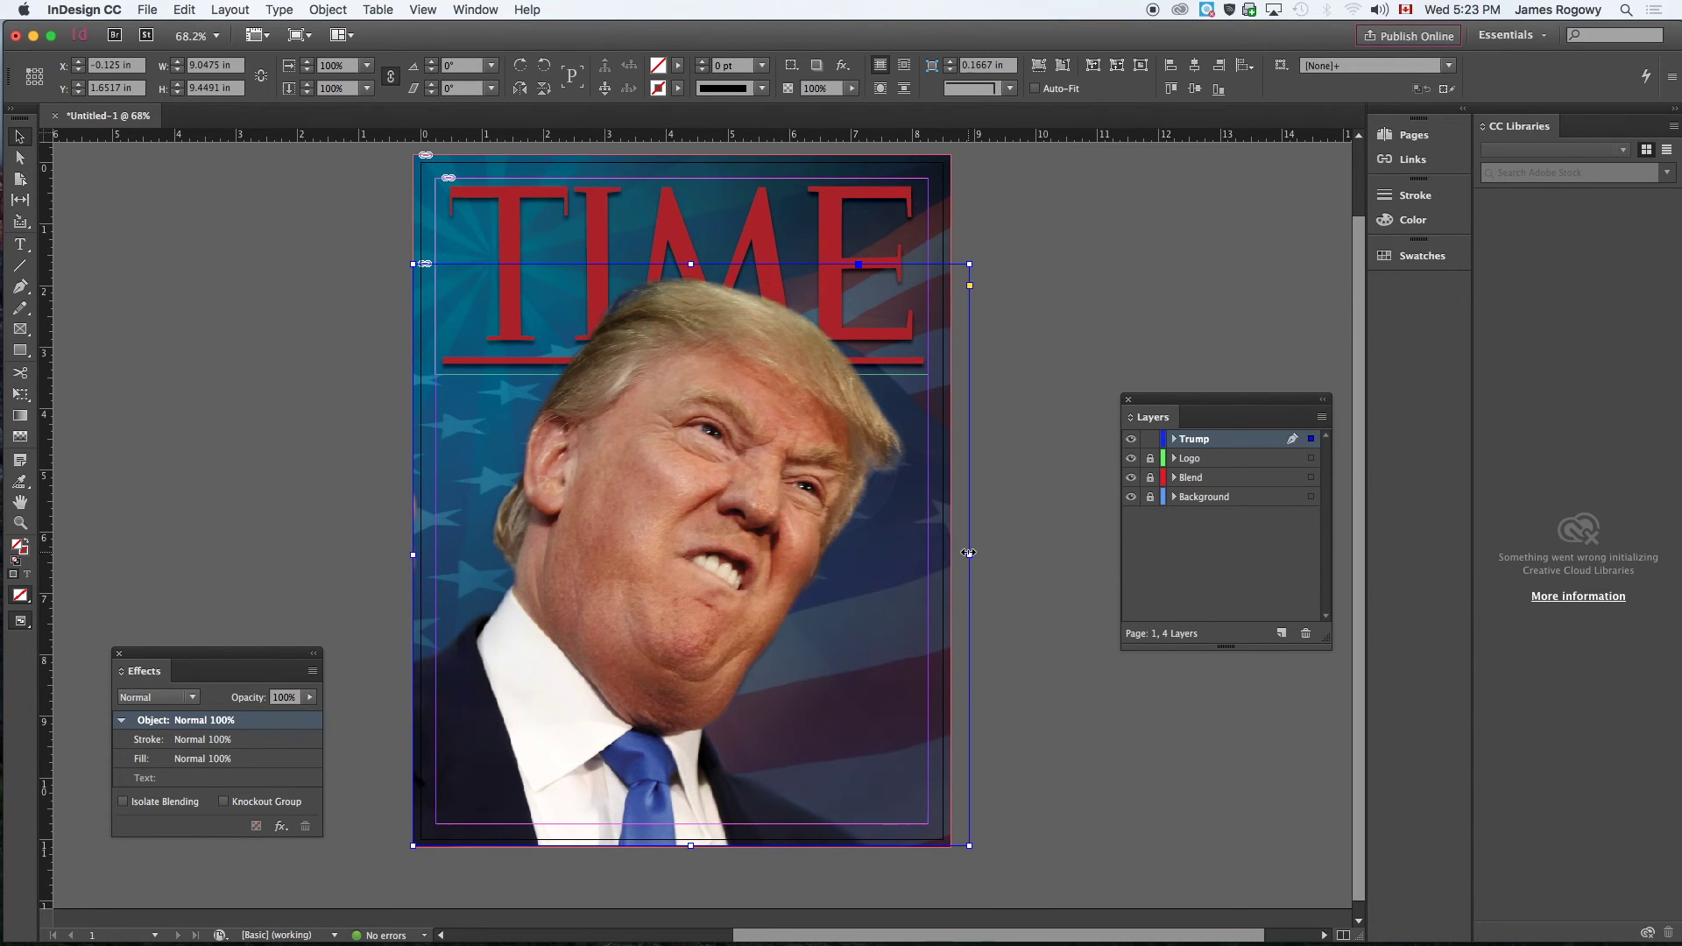
mouse_move(969, 555)
left_mouse_down()
mouse_move(955, 556)
mouse_move(972, 554)
left_mouse_up()
left_click(1010, 524)
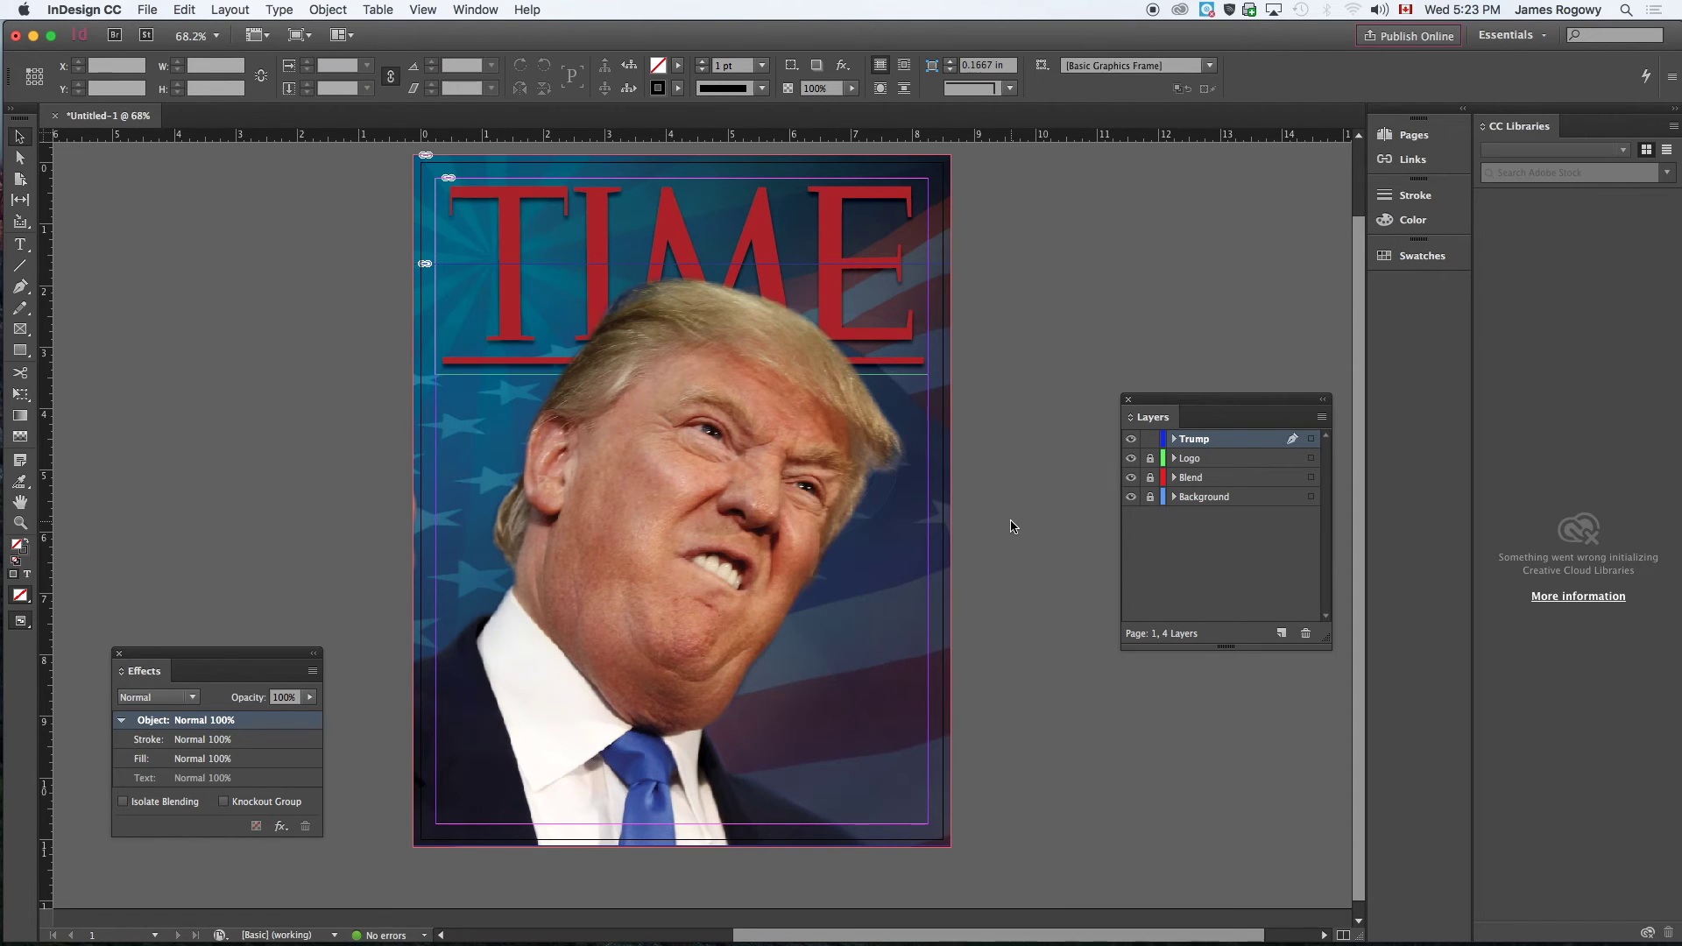
key("w")
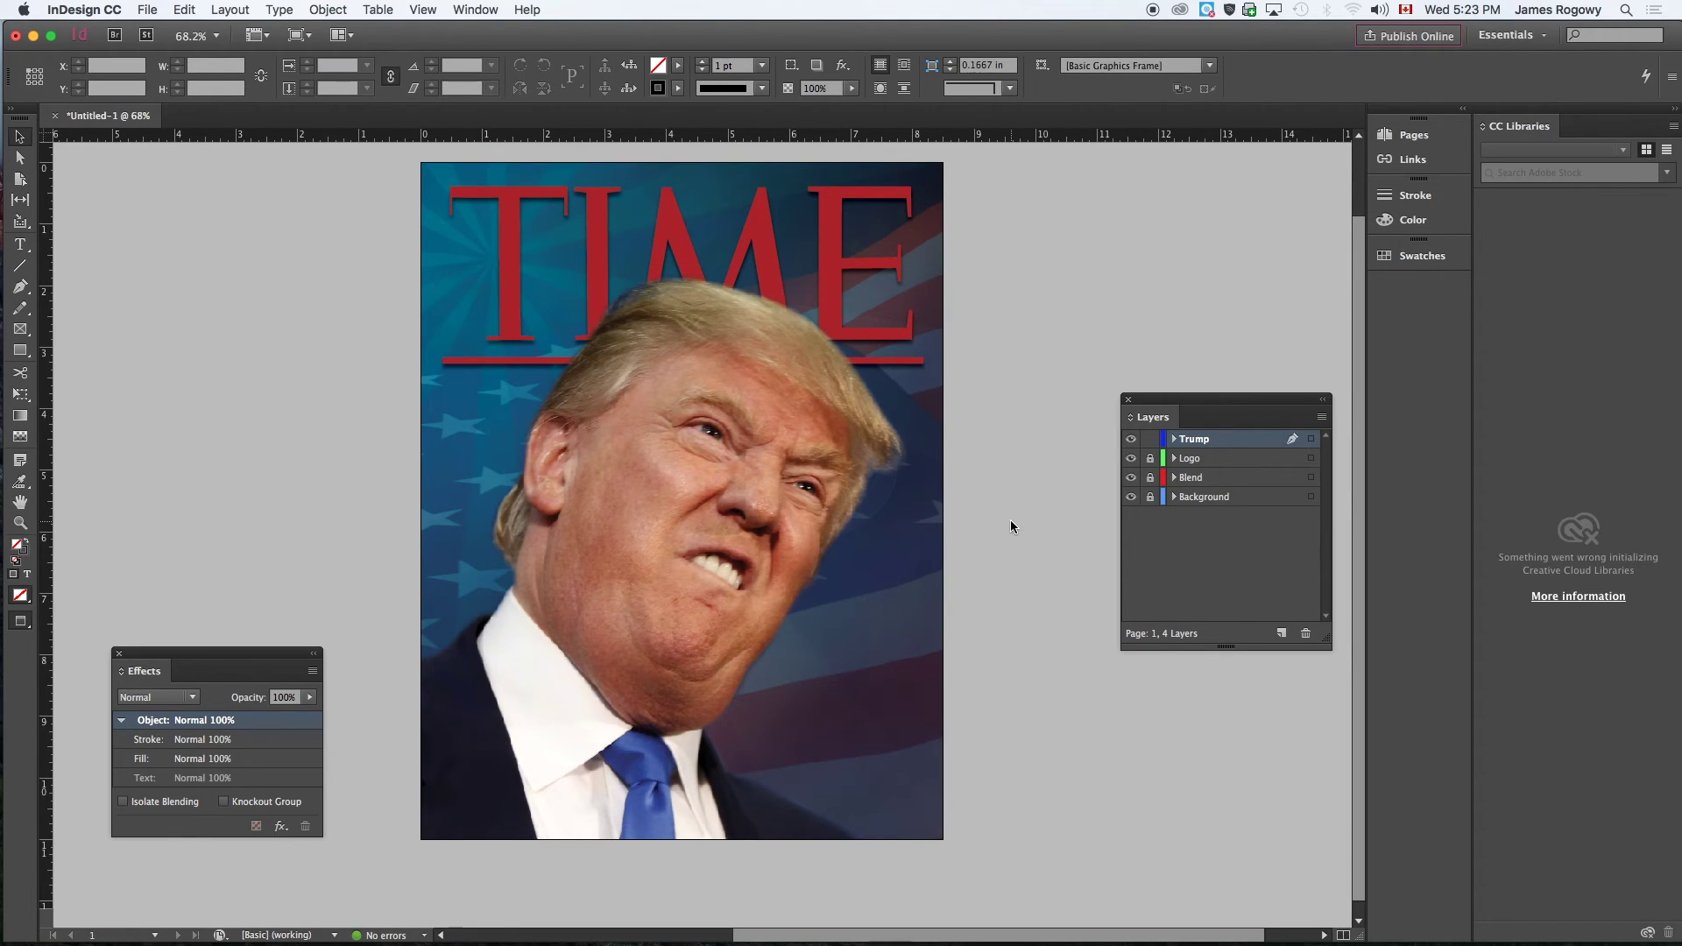
key("w")
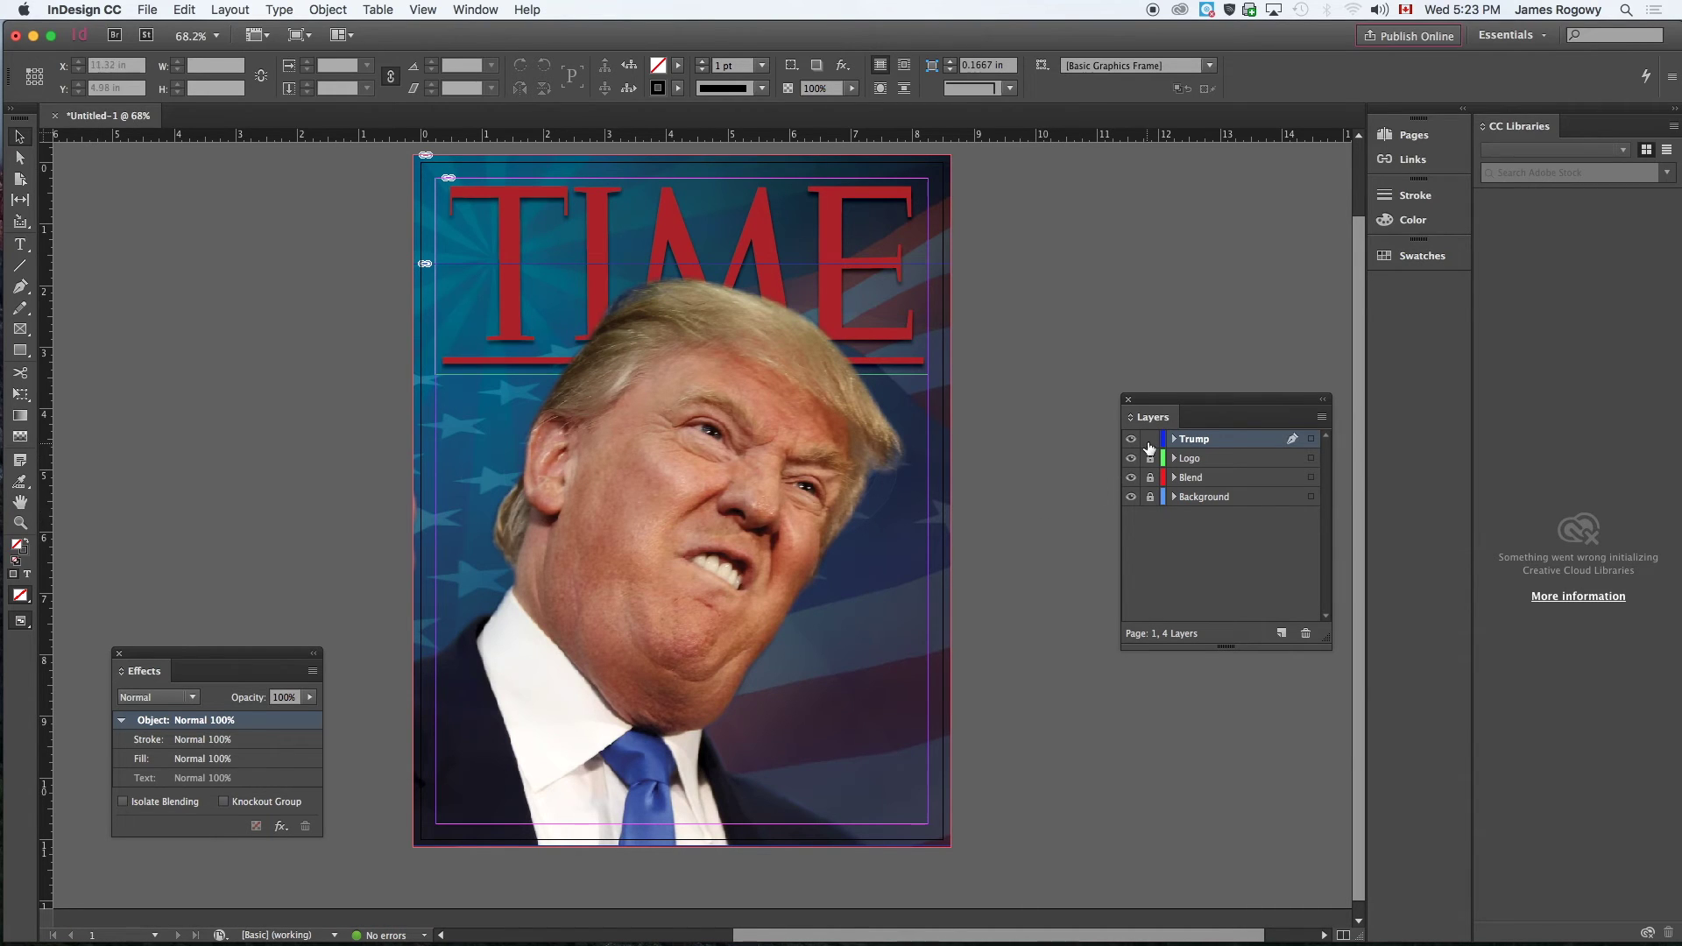
Lock the Trump layer and add a new layer named Barcode above it
left_click(1281, 632)
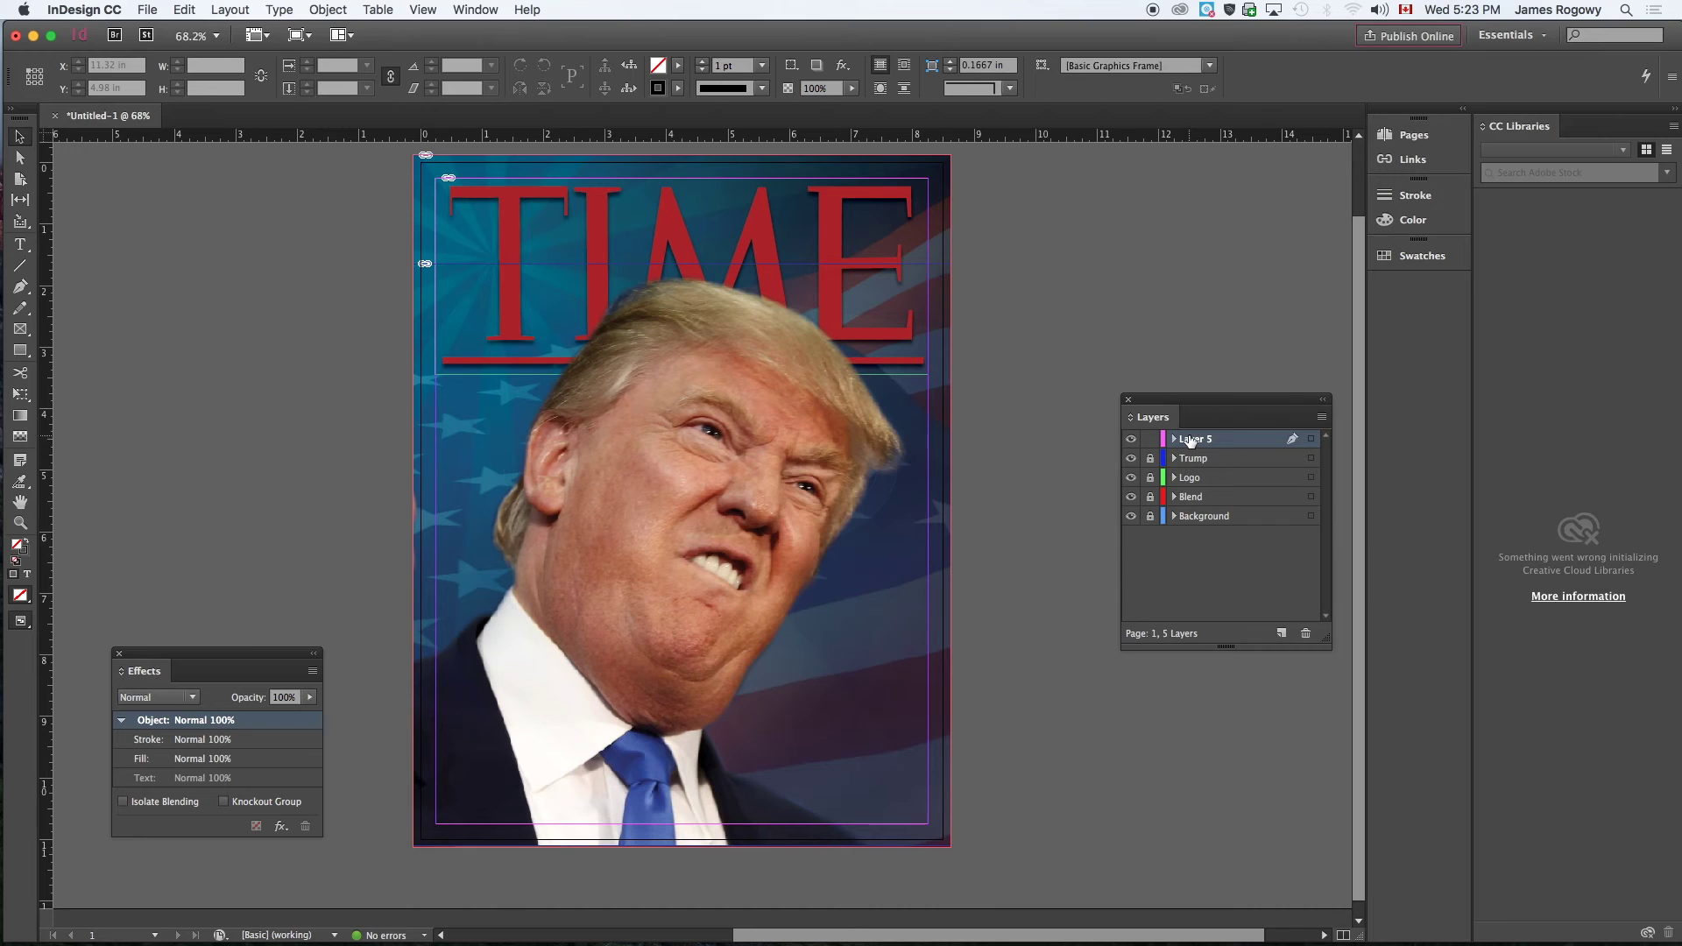
double_click(1191, 440)
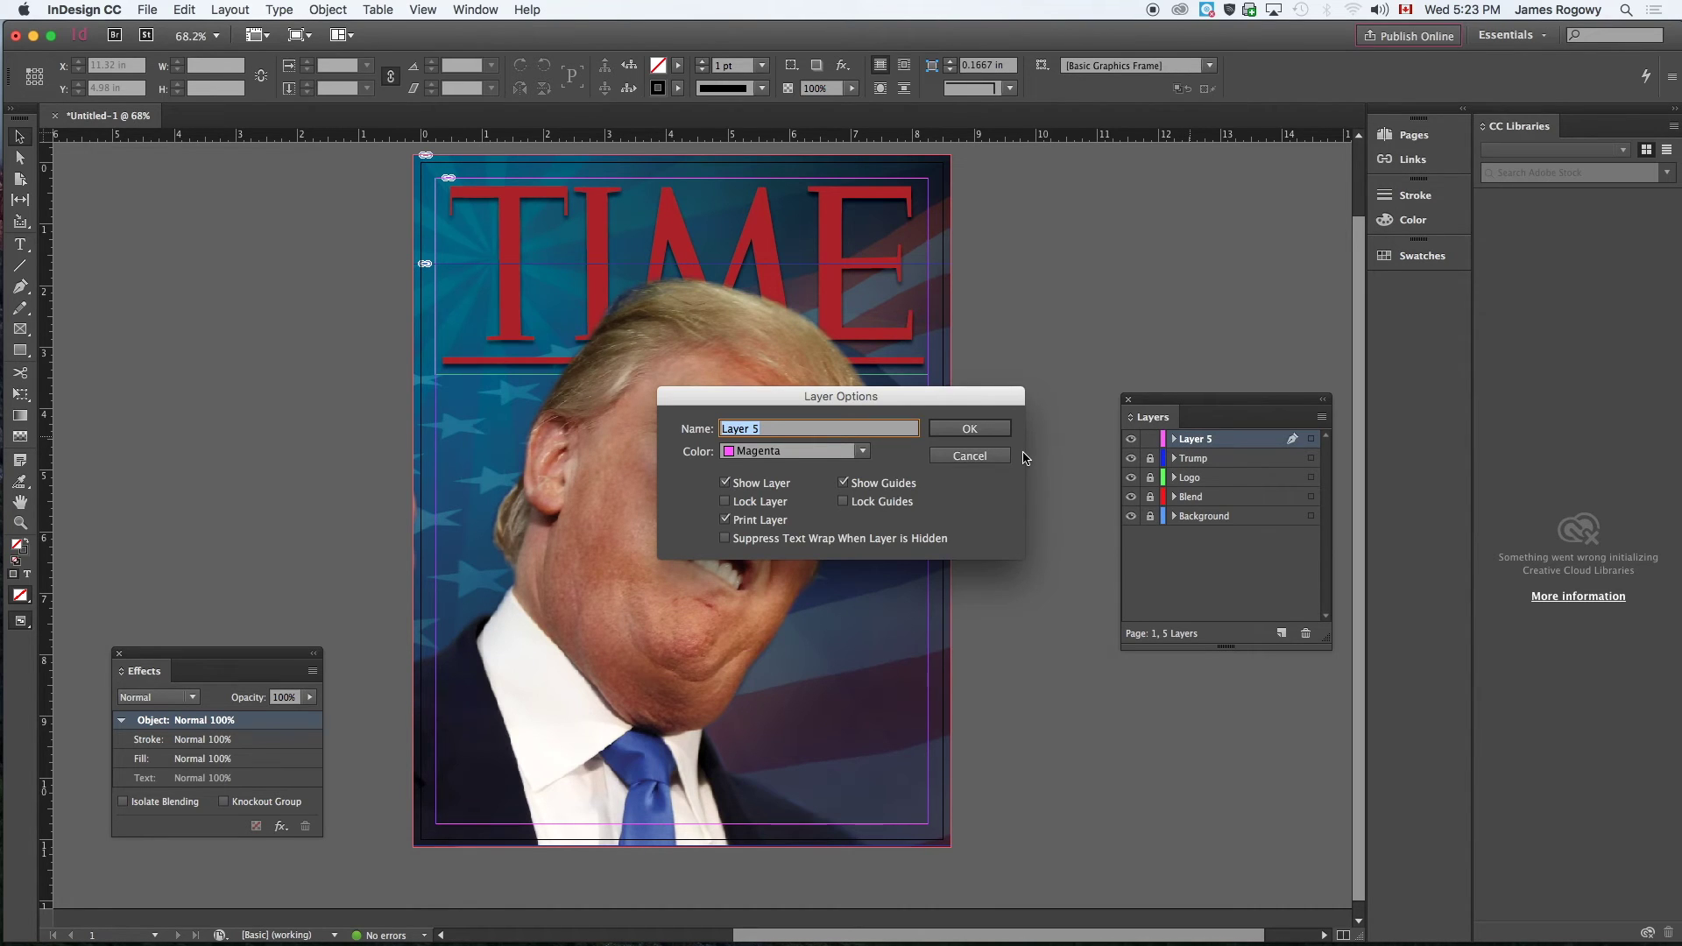
type("BA")
left_click(979, 429)
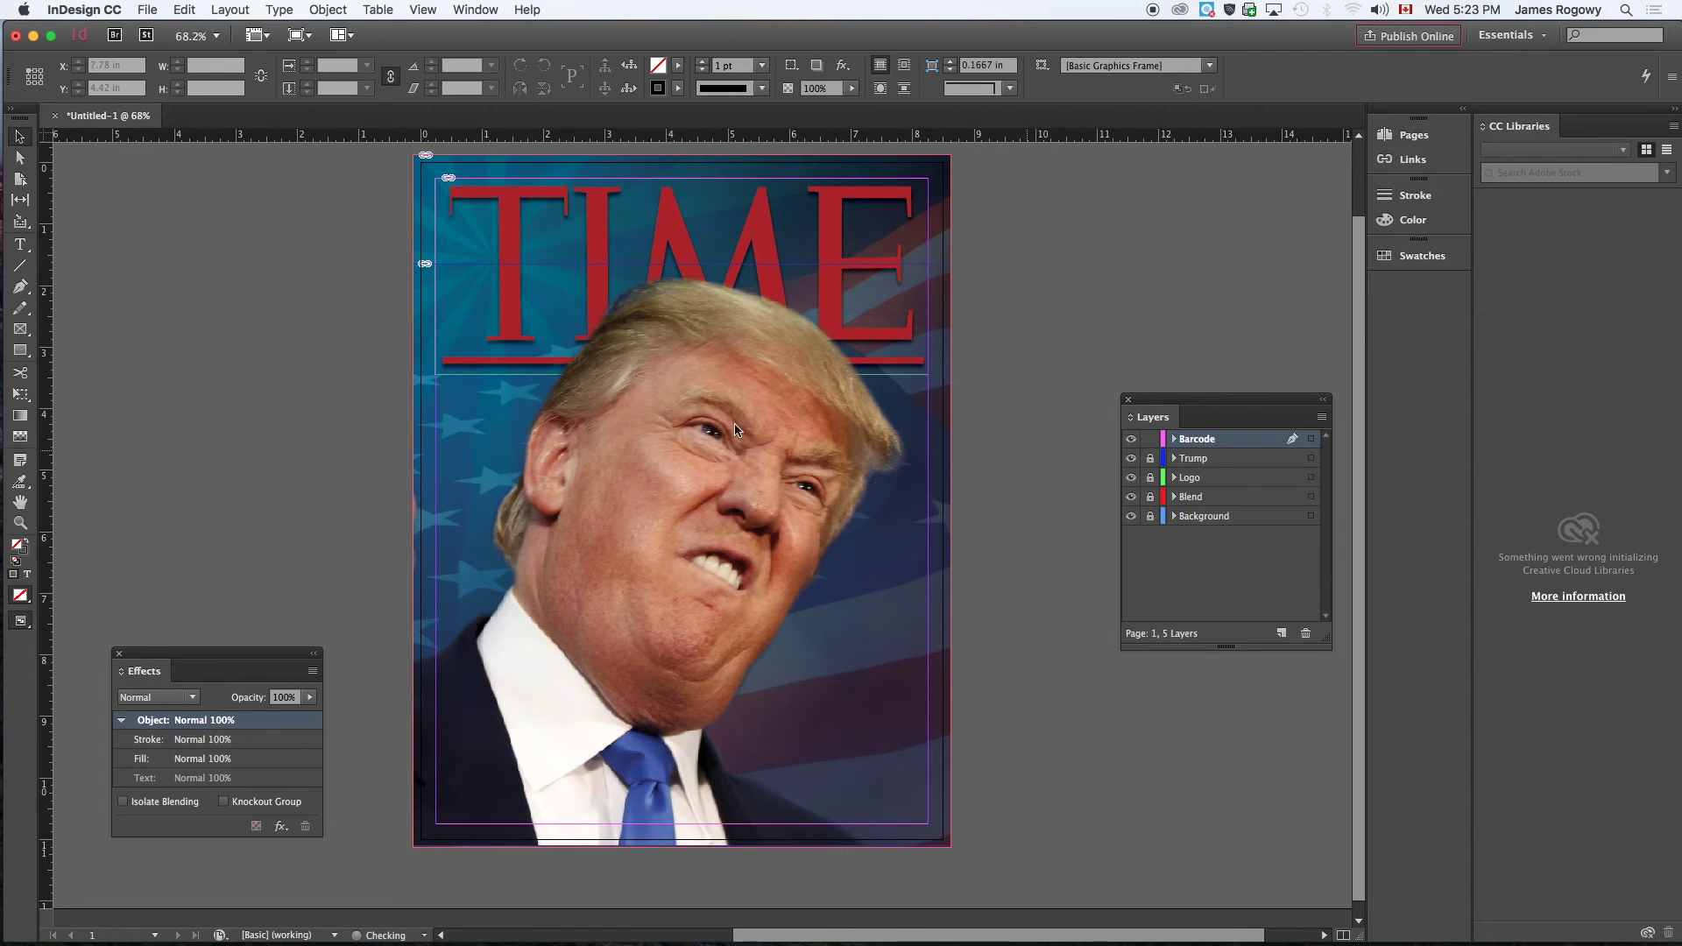
Place BARCODE.eps on the Barcode layer and move it to the page's lower-left margin corner at X 0.25 in, Y 8.9583 in
left_click(147, 10)
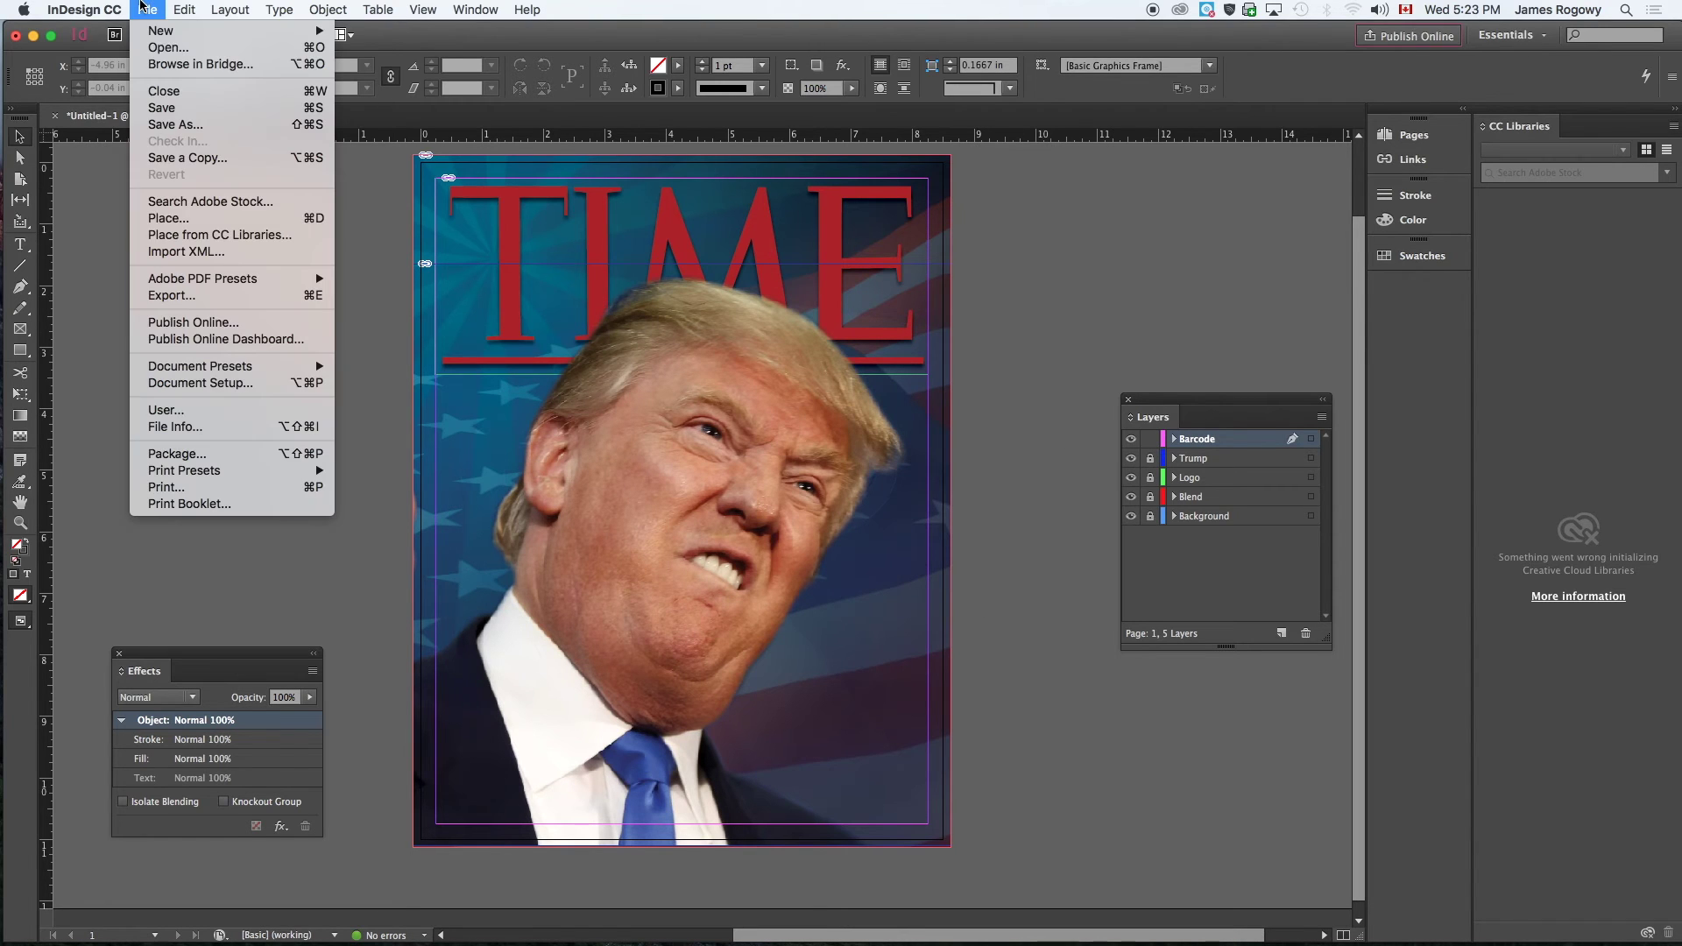
left_click(165, 225)
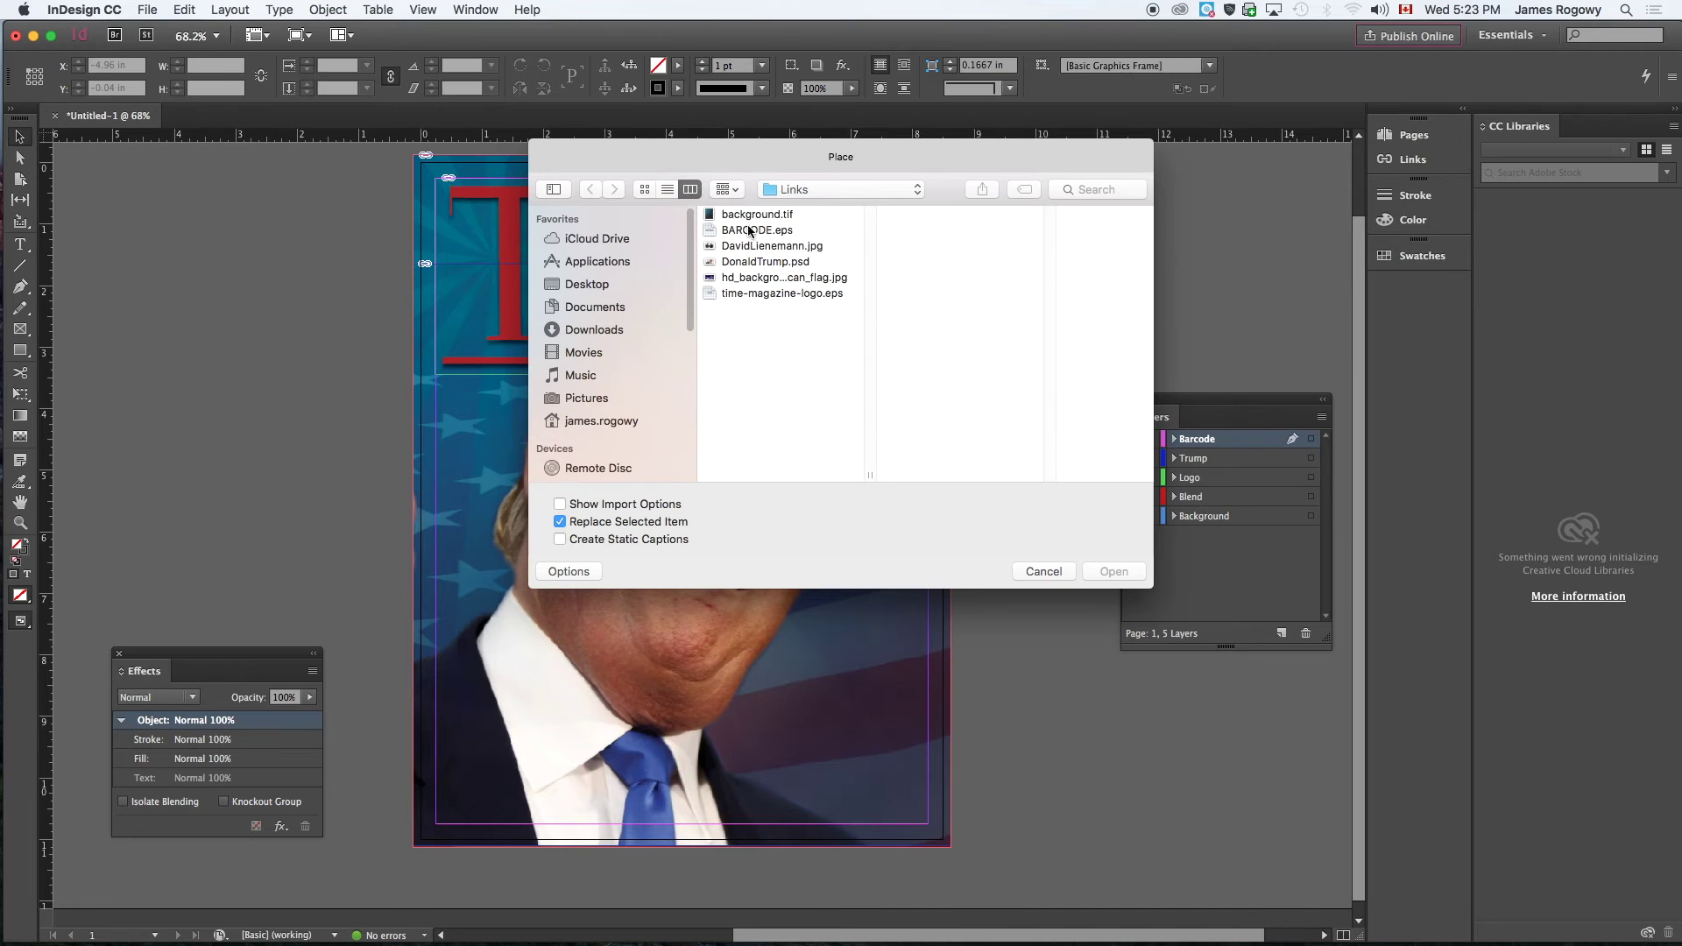
left_click(750, 230)
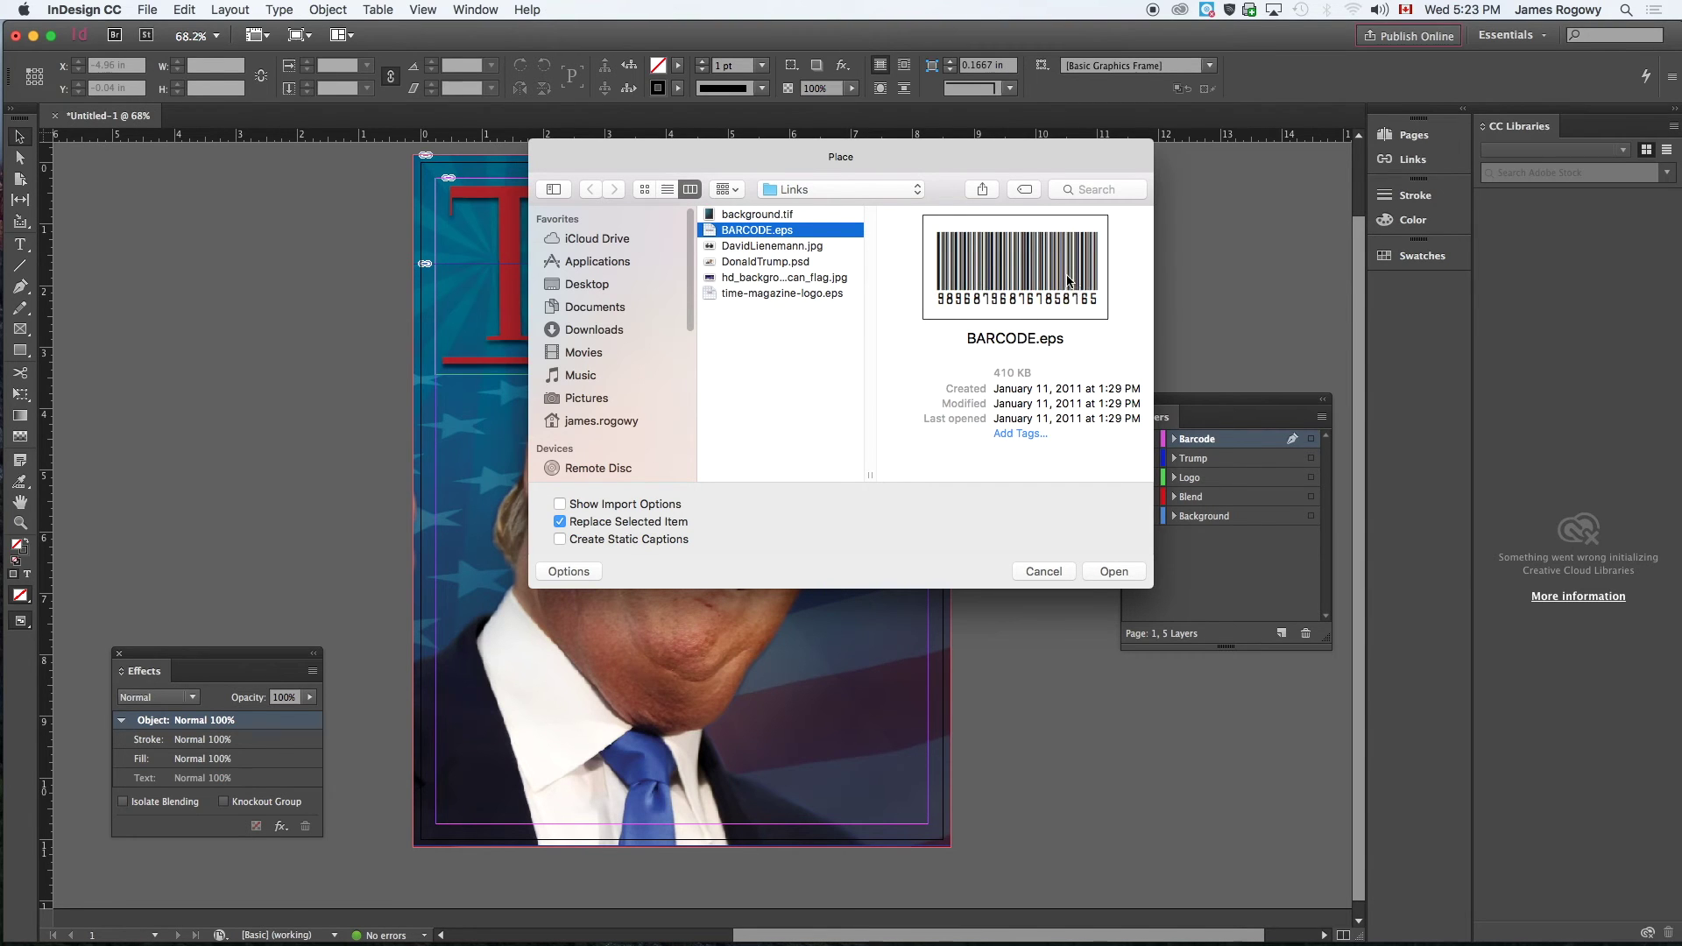
left_click(1120, 578)
left_click(255, 429)
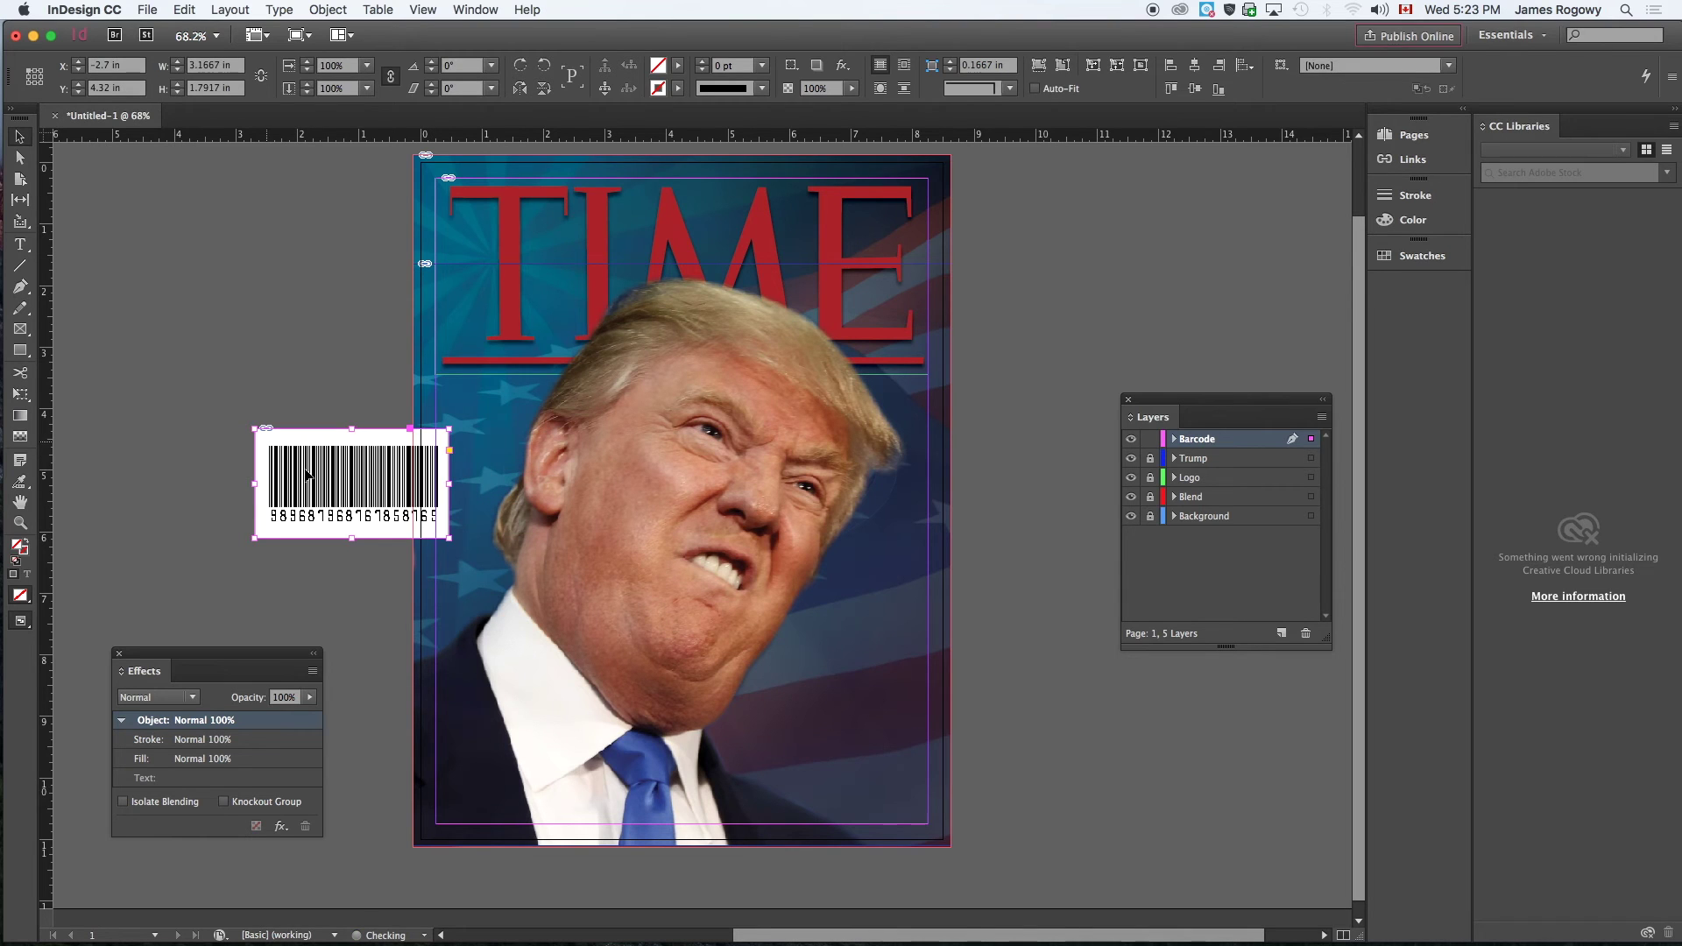
left_click_drag(326, 473, 494, 731)
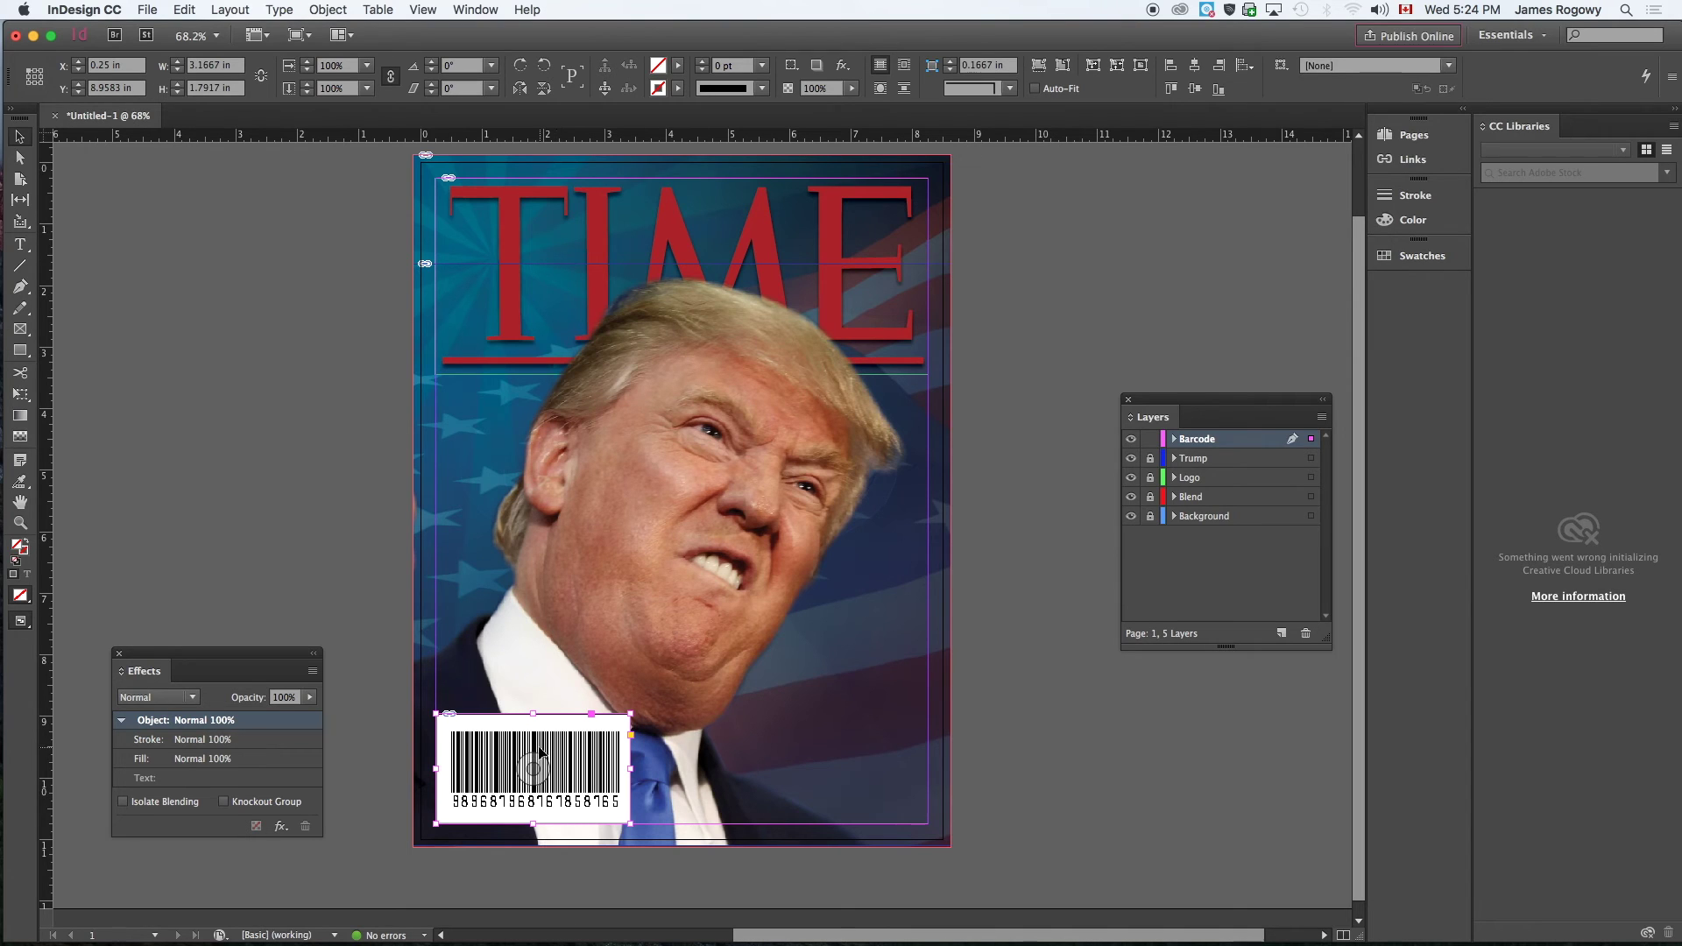
Rotate the barcode 90° clockwise and fit it at a smaller size into the lower-left margin corner, then preview the cover
left_click(520, 65)
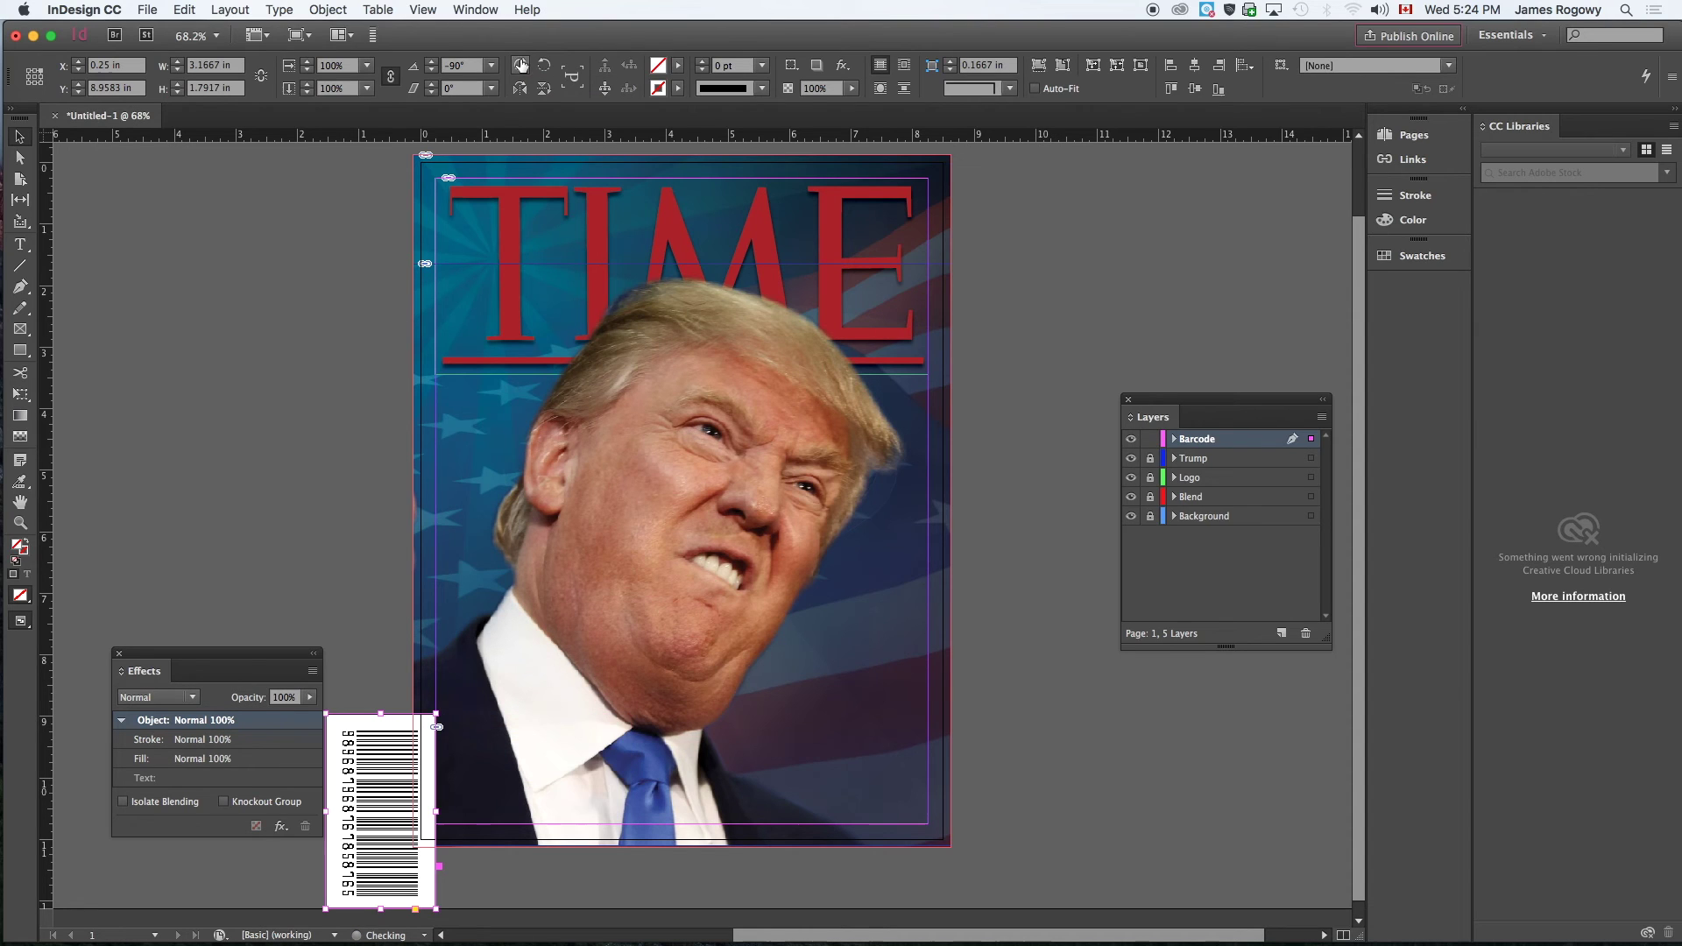
left_click_drag(374, 743, 473, 661)
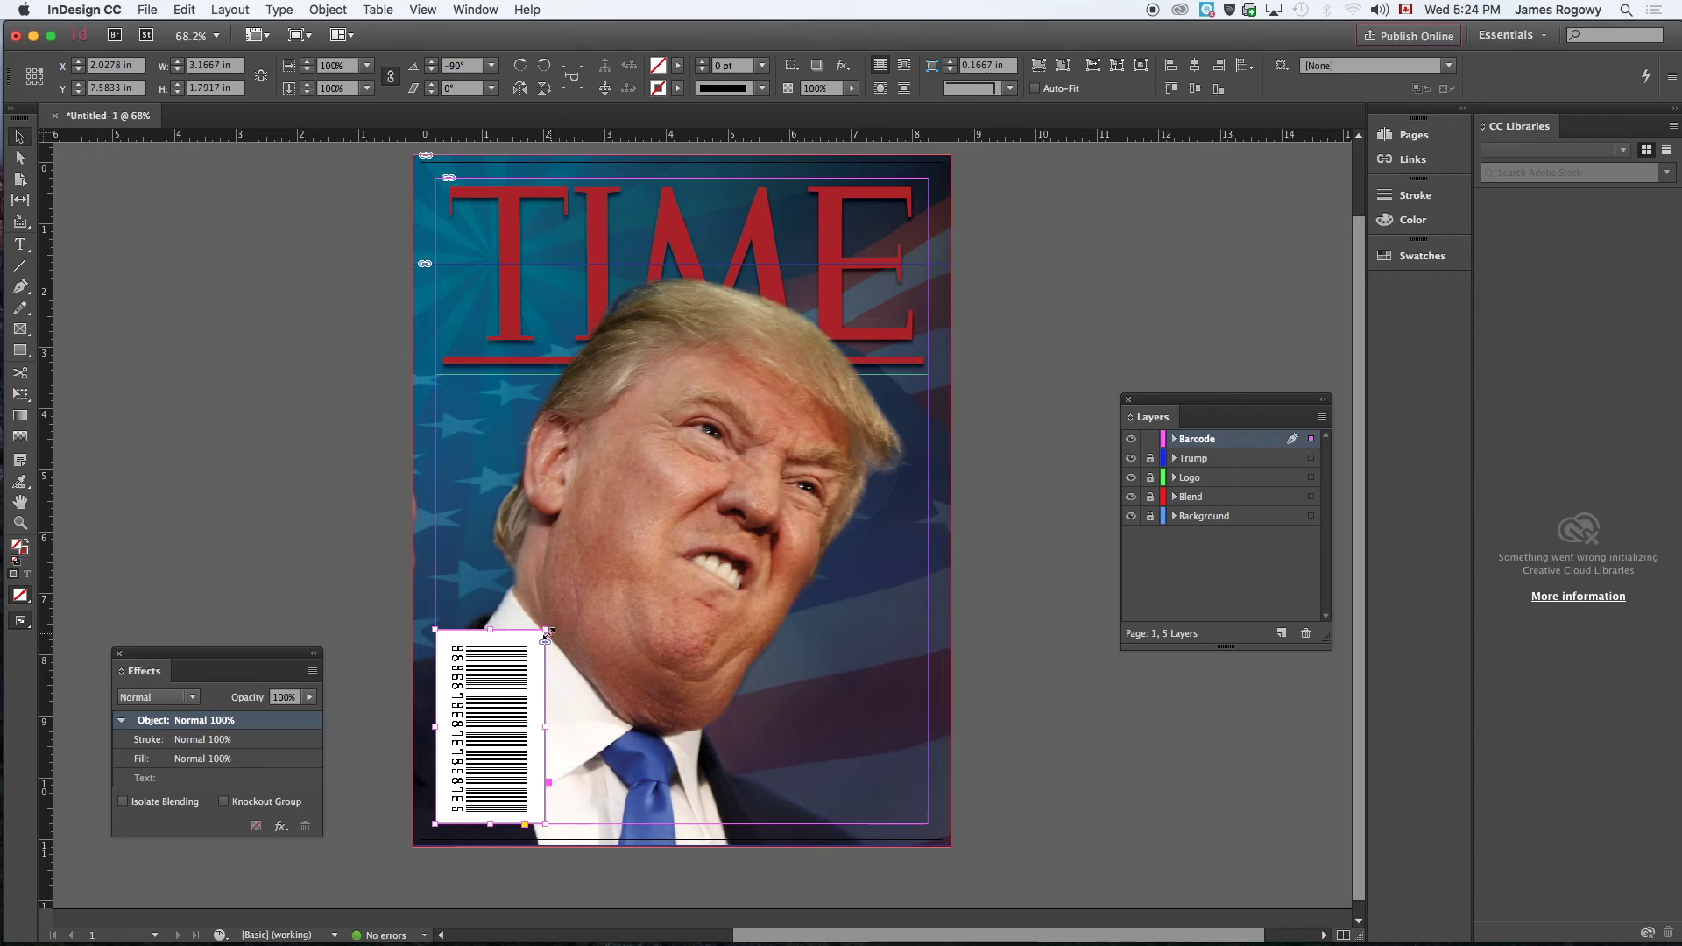
left_click_drag(546, 629, 513, 684)
left_click(358, 556)
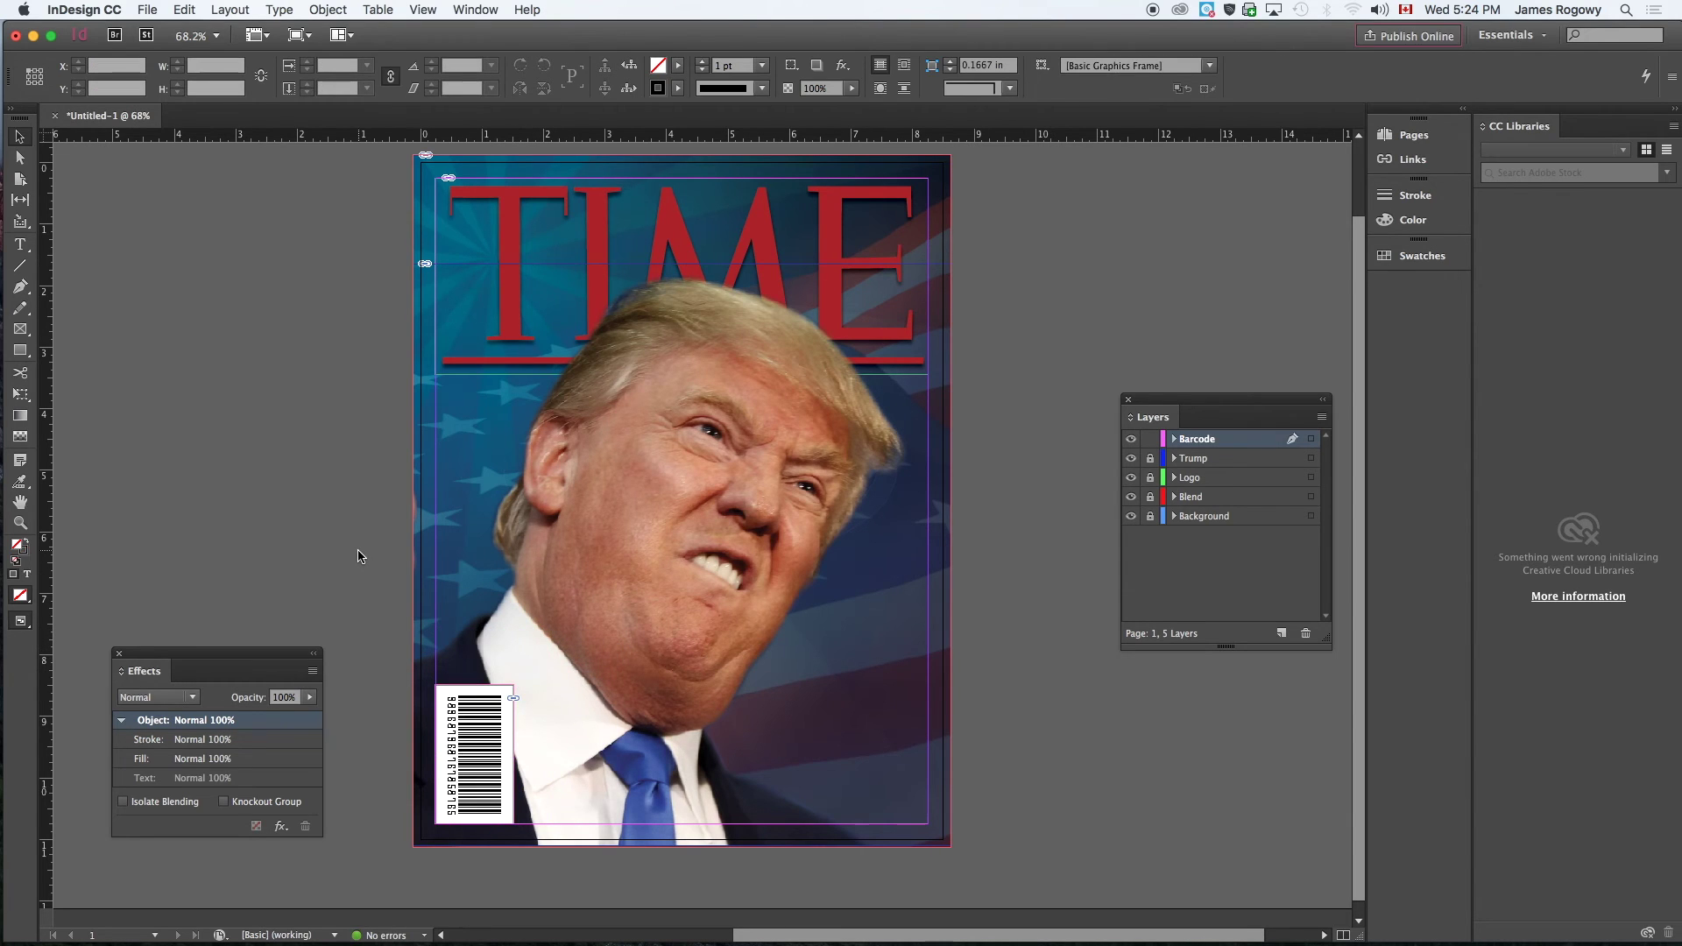
key("w")
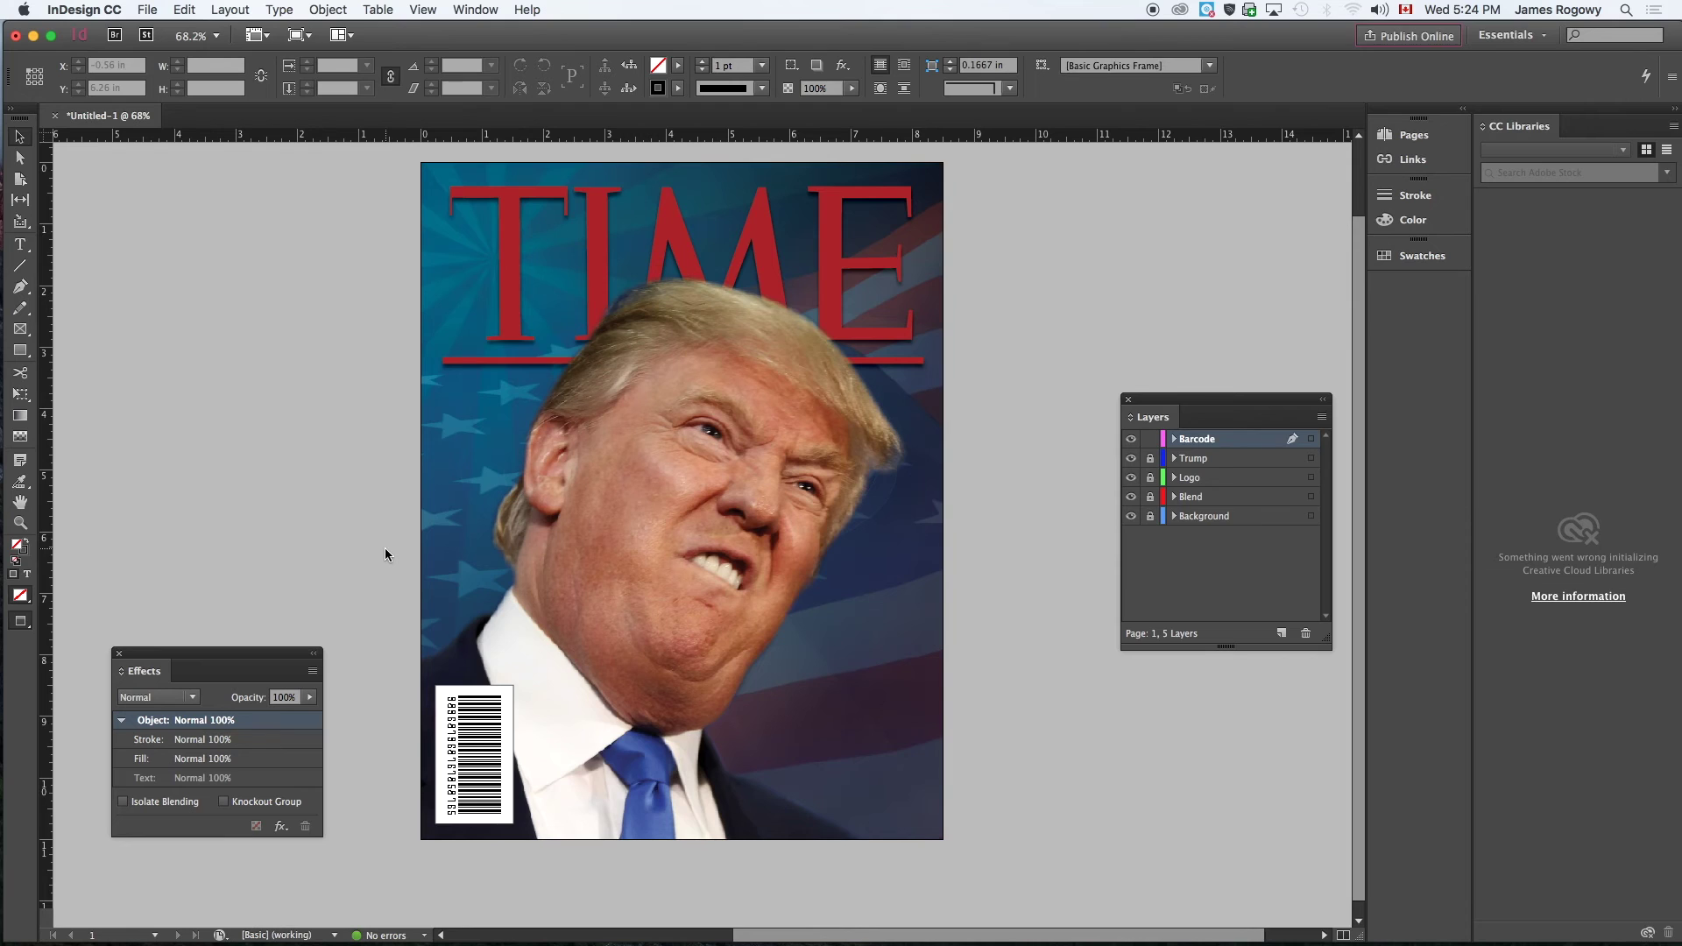
key("w")
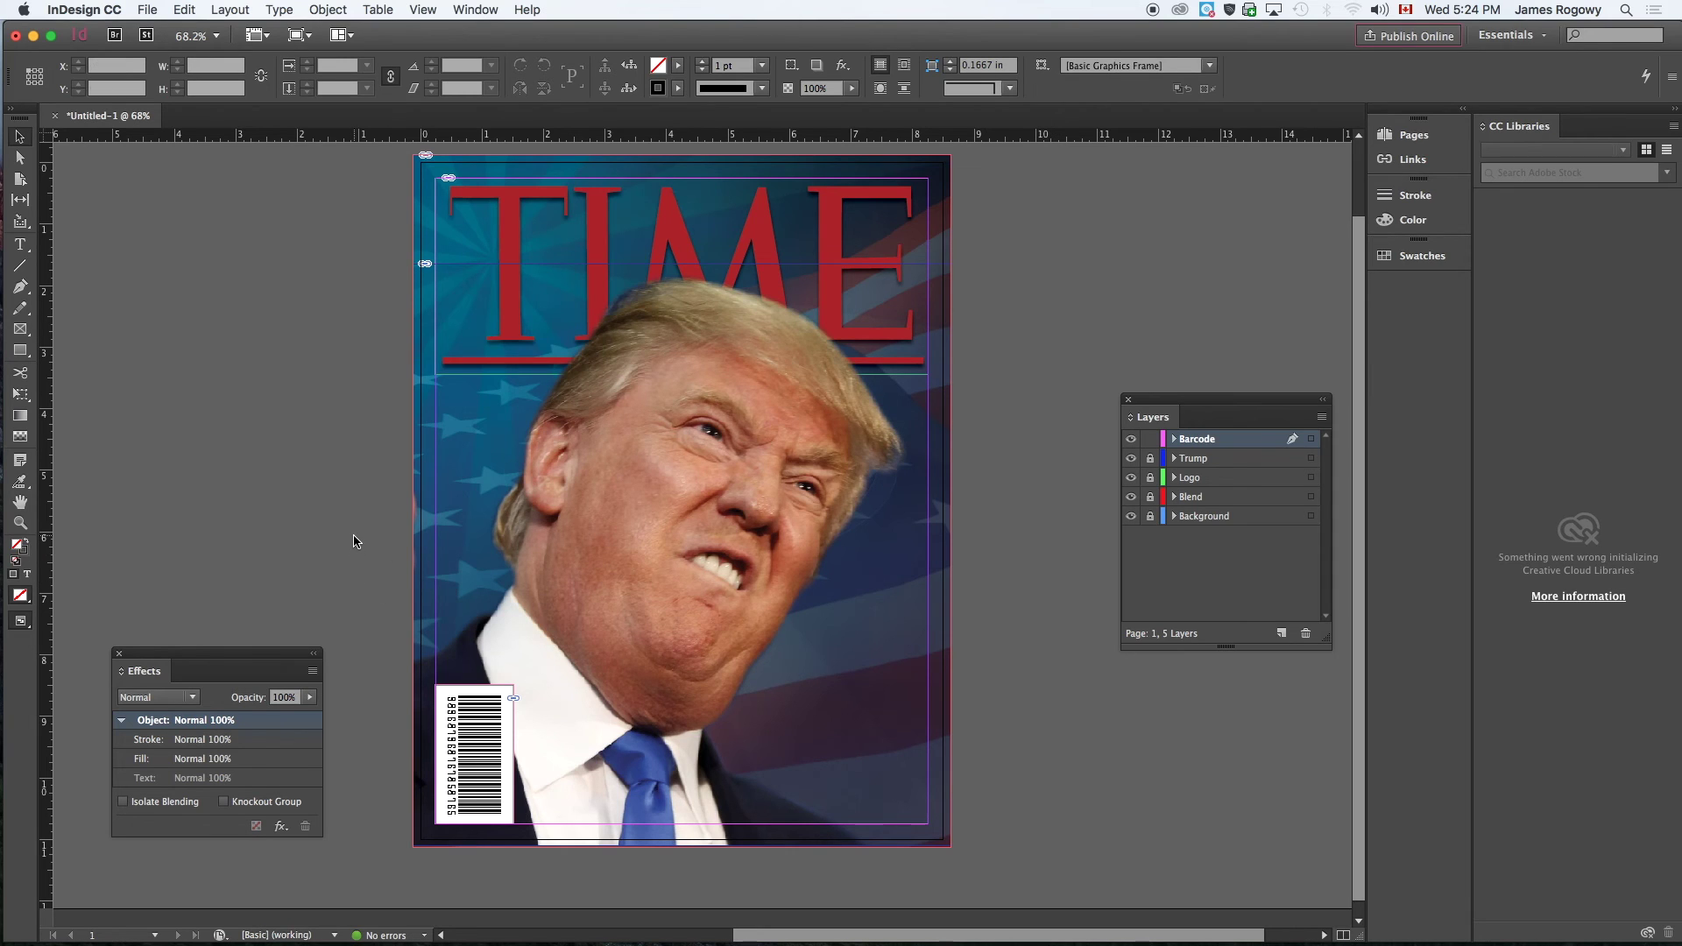
key("w")
key("w")
Lock the Barcode layer and add a new layer named Titles above it
left_click(1150, 439)
left_click(1280, 633)
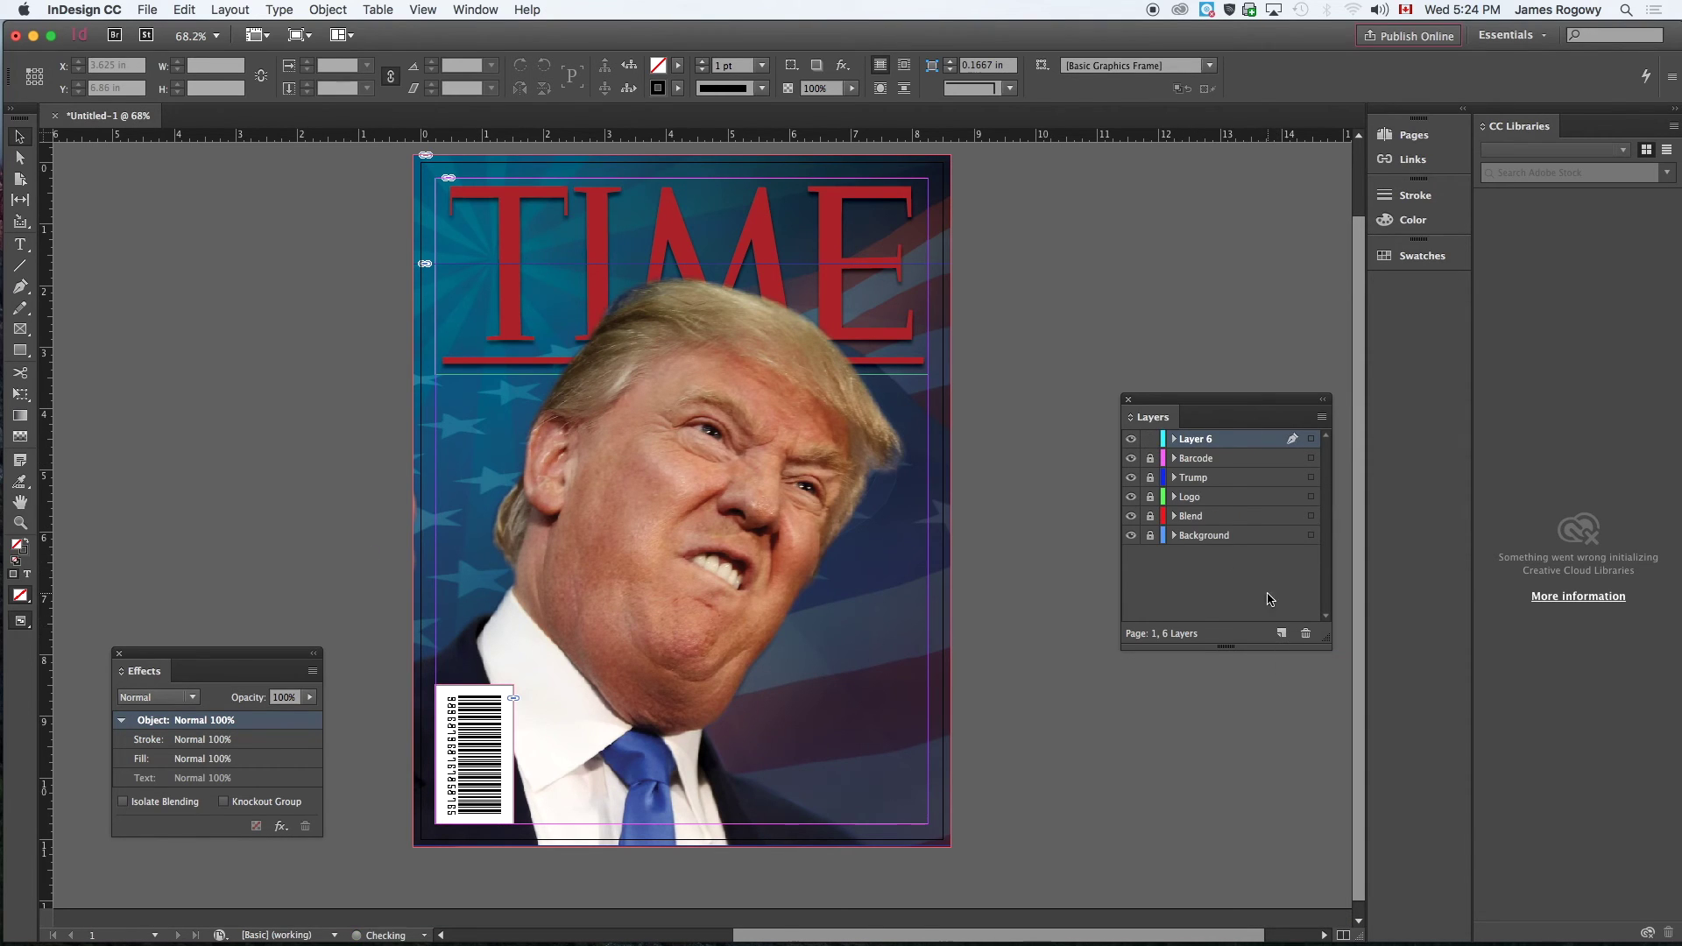
double_click(1207, 440)
type("Titles")
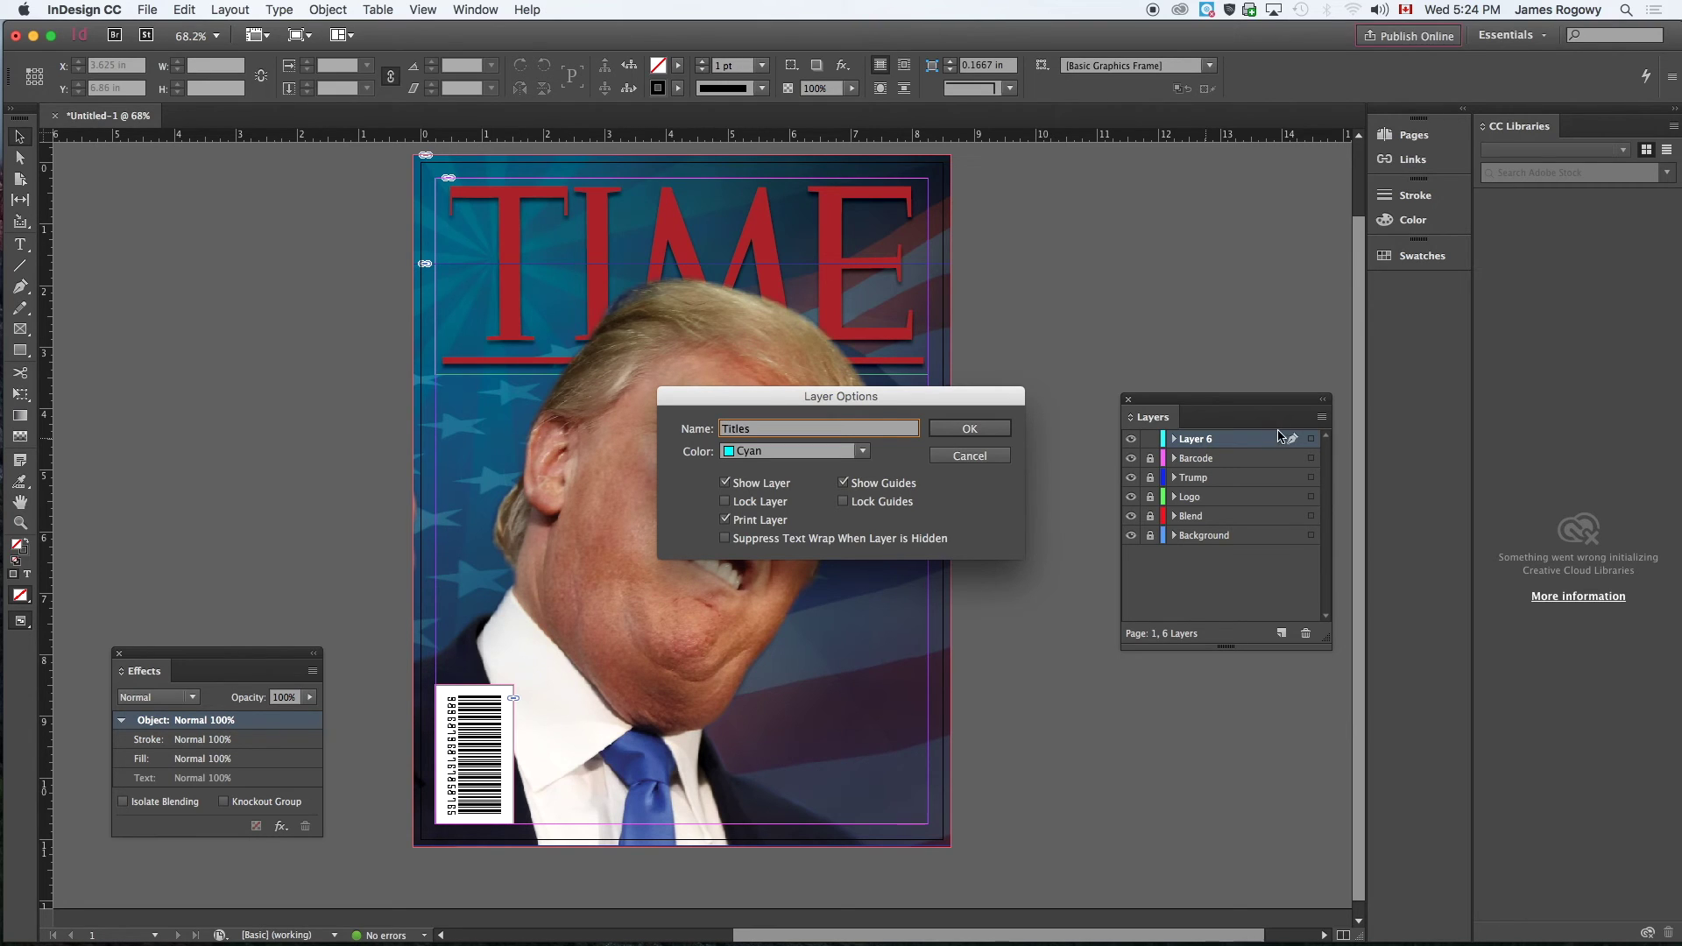
left_click(970, 429)
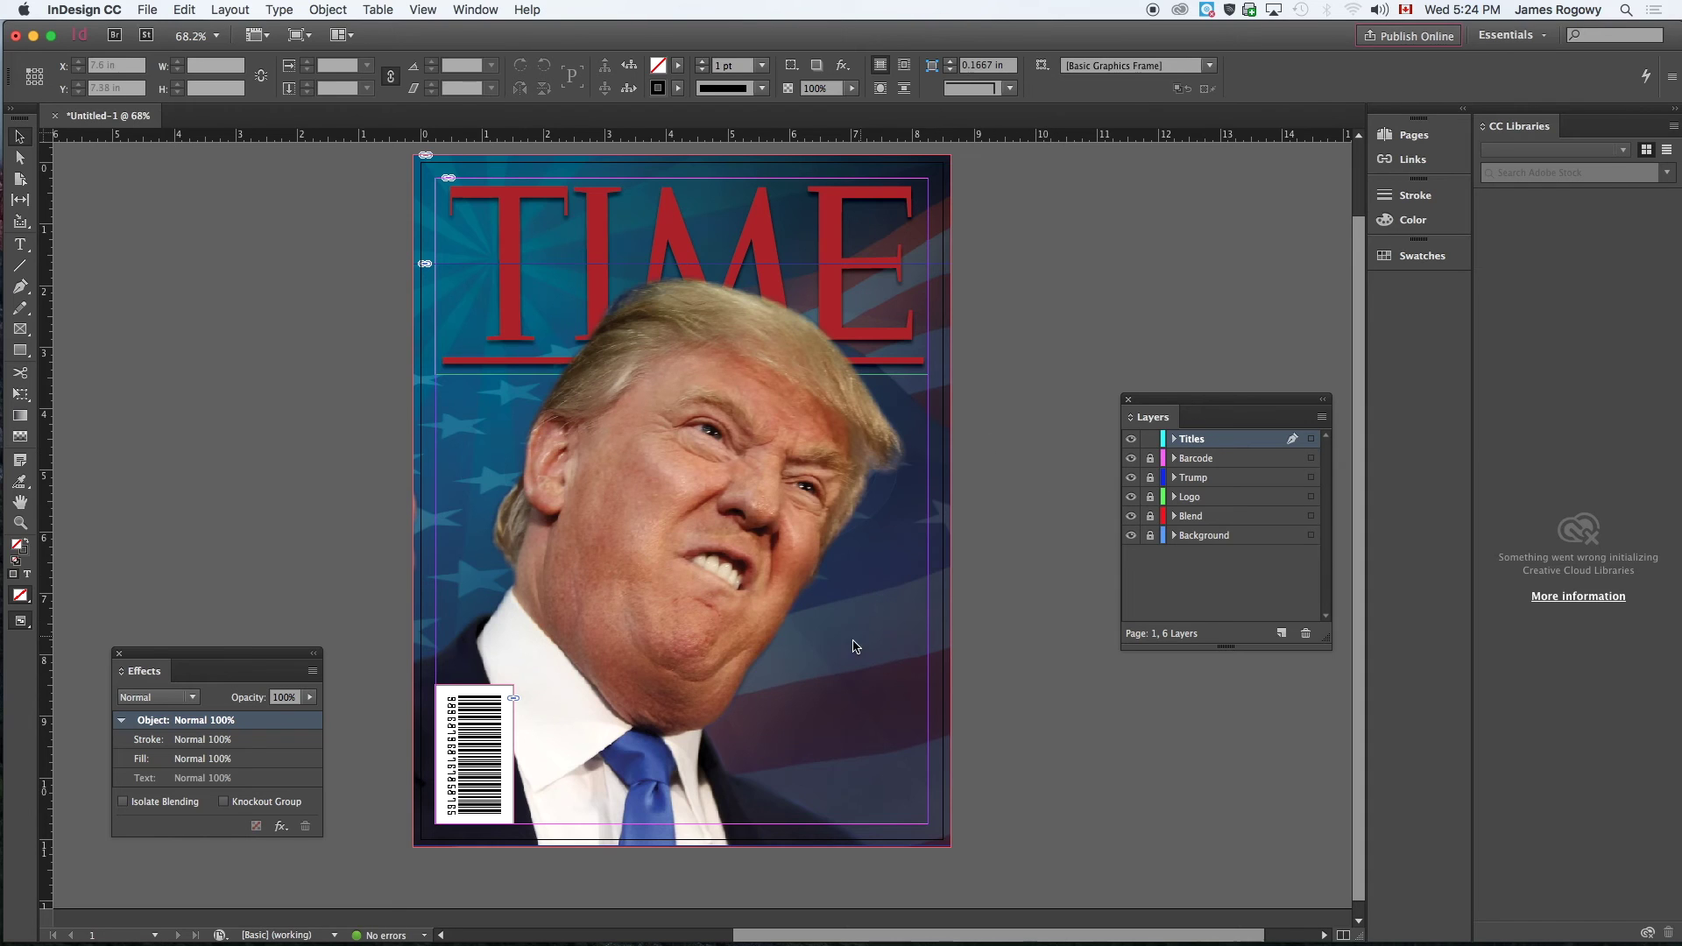
Draw a text frame on the Titles layer against the right margin in the page's lower part and enter 2017
left_click(19, 522)
left_click_drag(920, 733, 1036, 891)
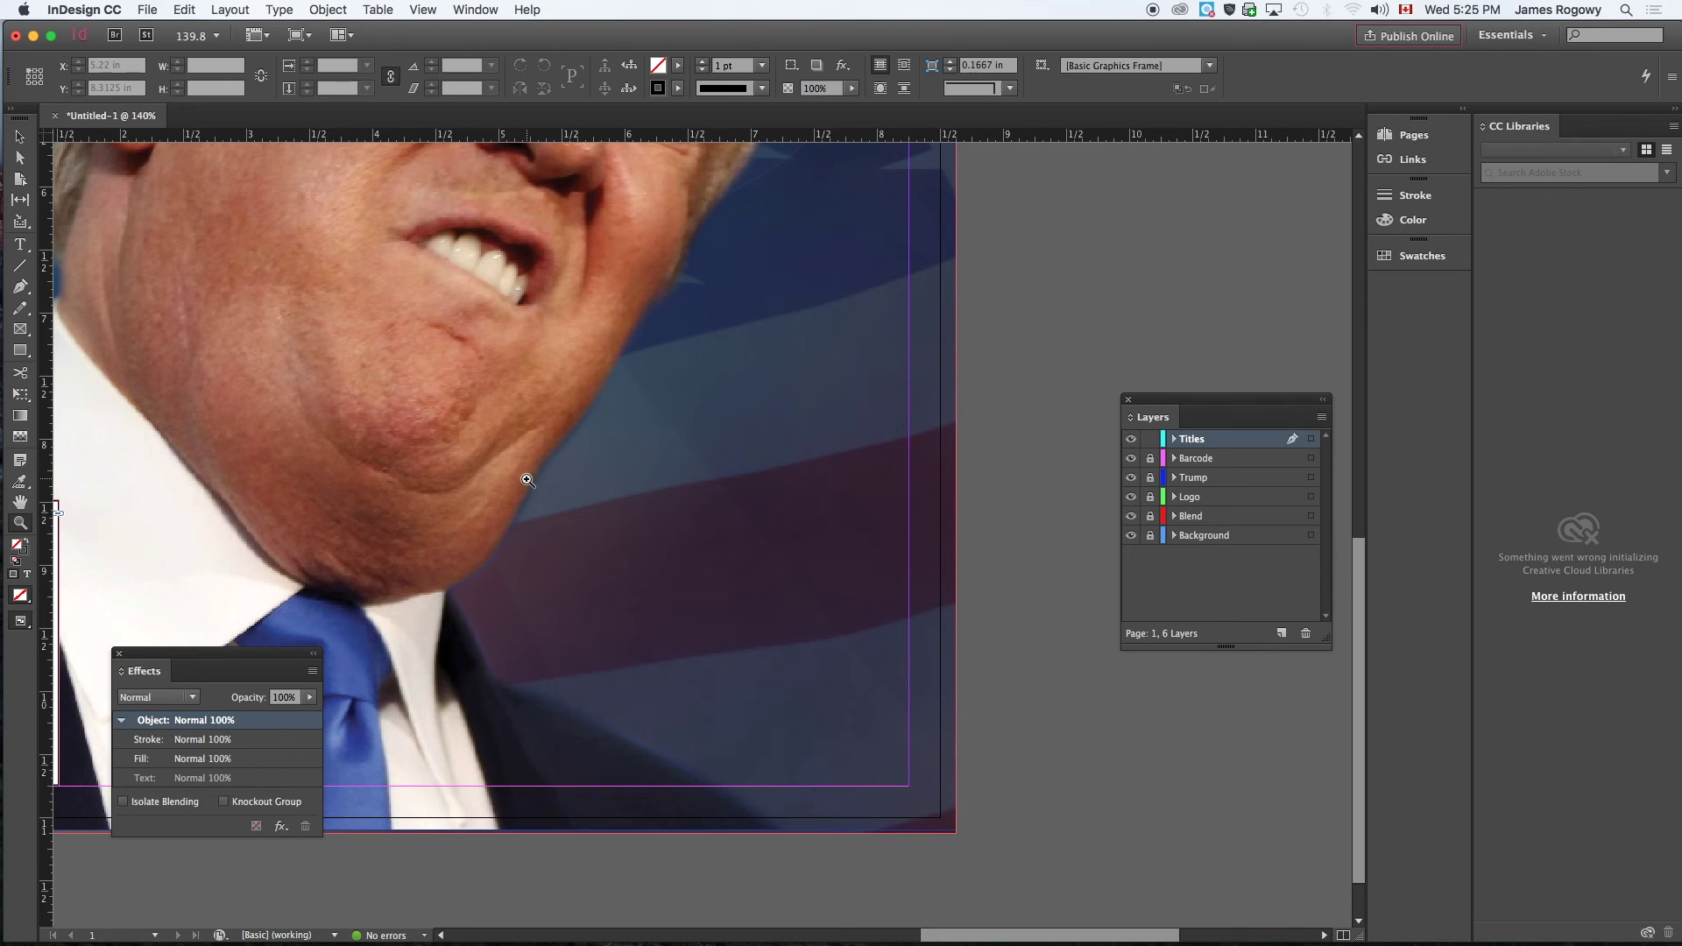
left_click(20, 245)
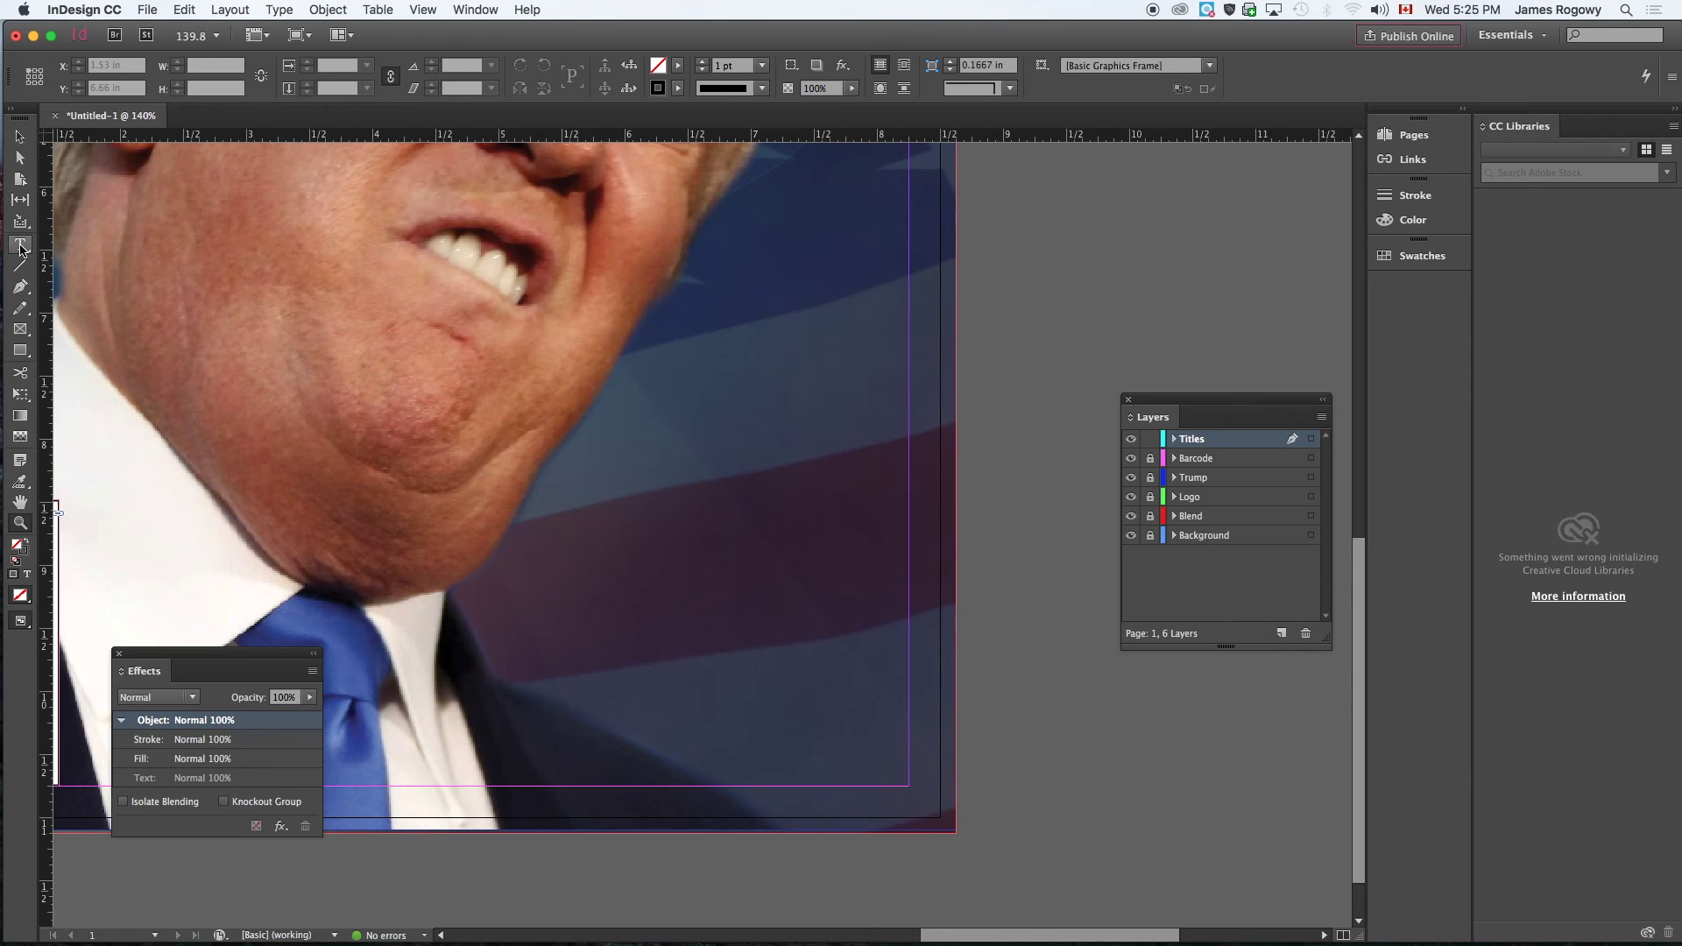
left_click(20, 248)
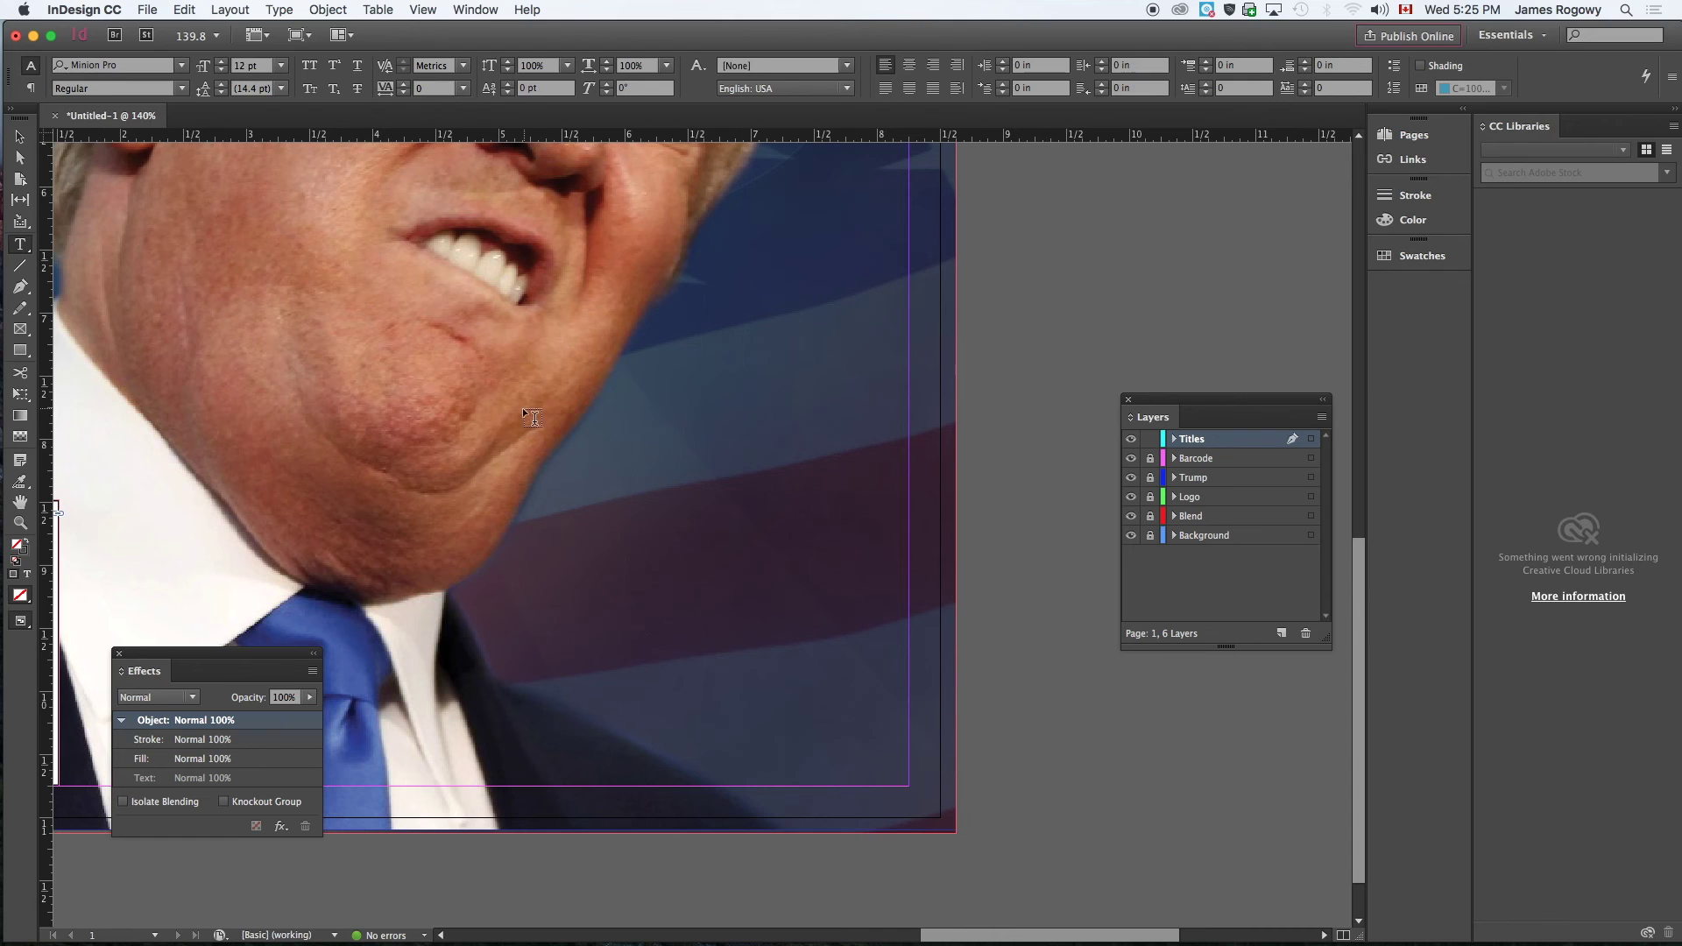
left_click_drag(493, 420, 910, 643)
left_click_drag(912, 644, 909, 642)
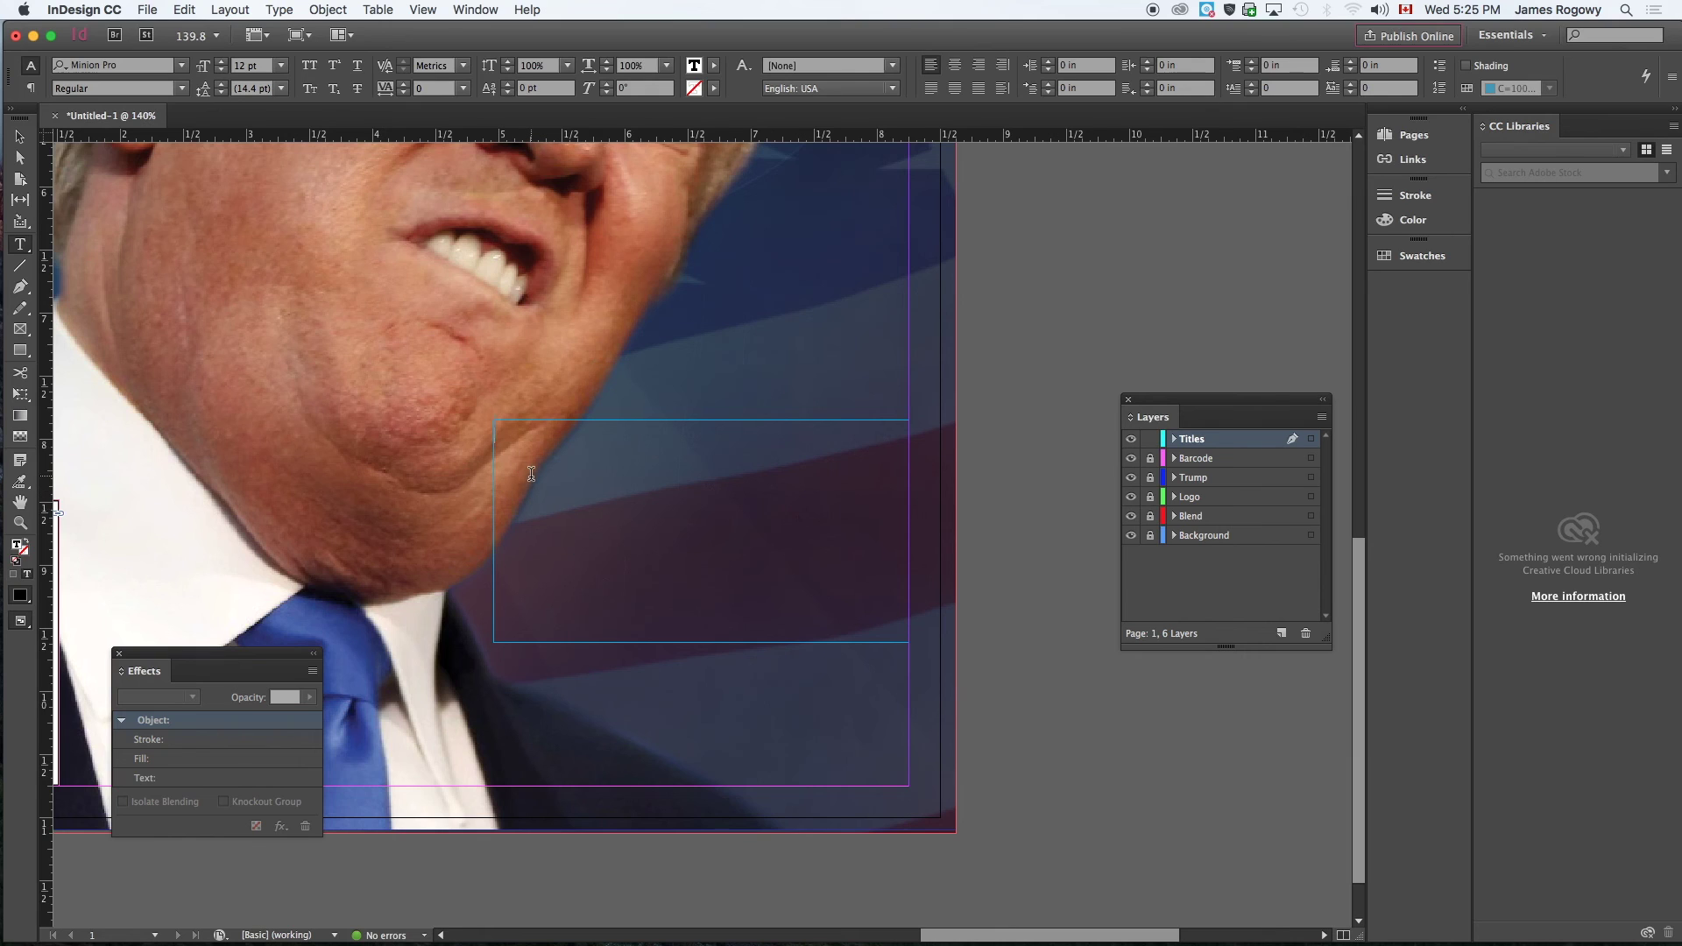
type("2017")
Fill the 2017 text with the [Paper] white swatch
left_click_drag(542, 430, 487, 431)
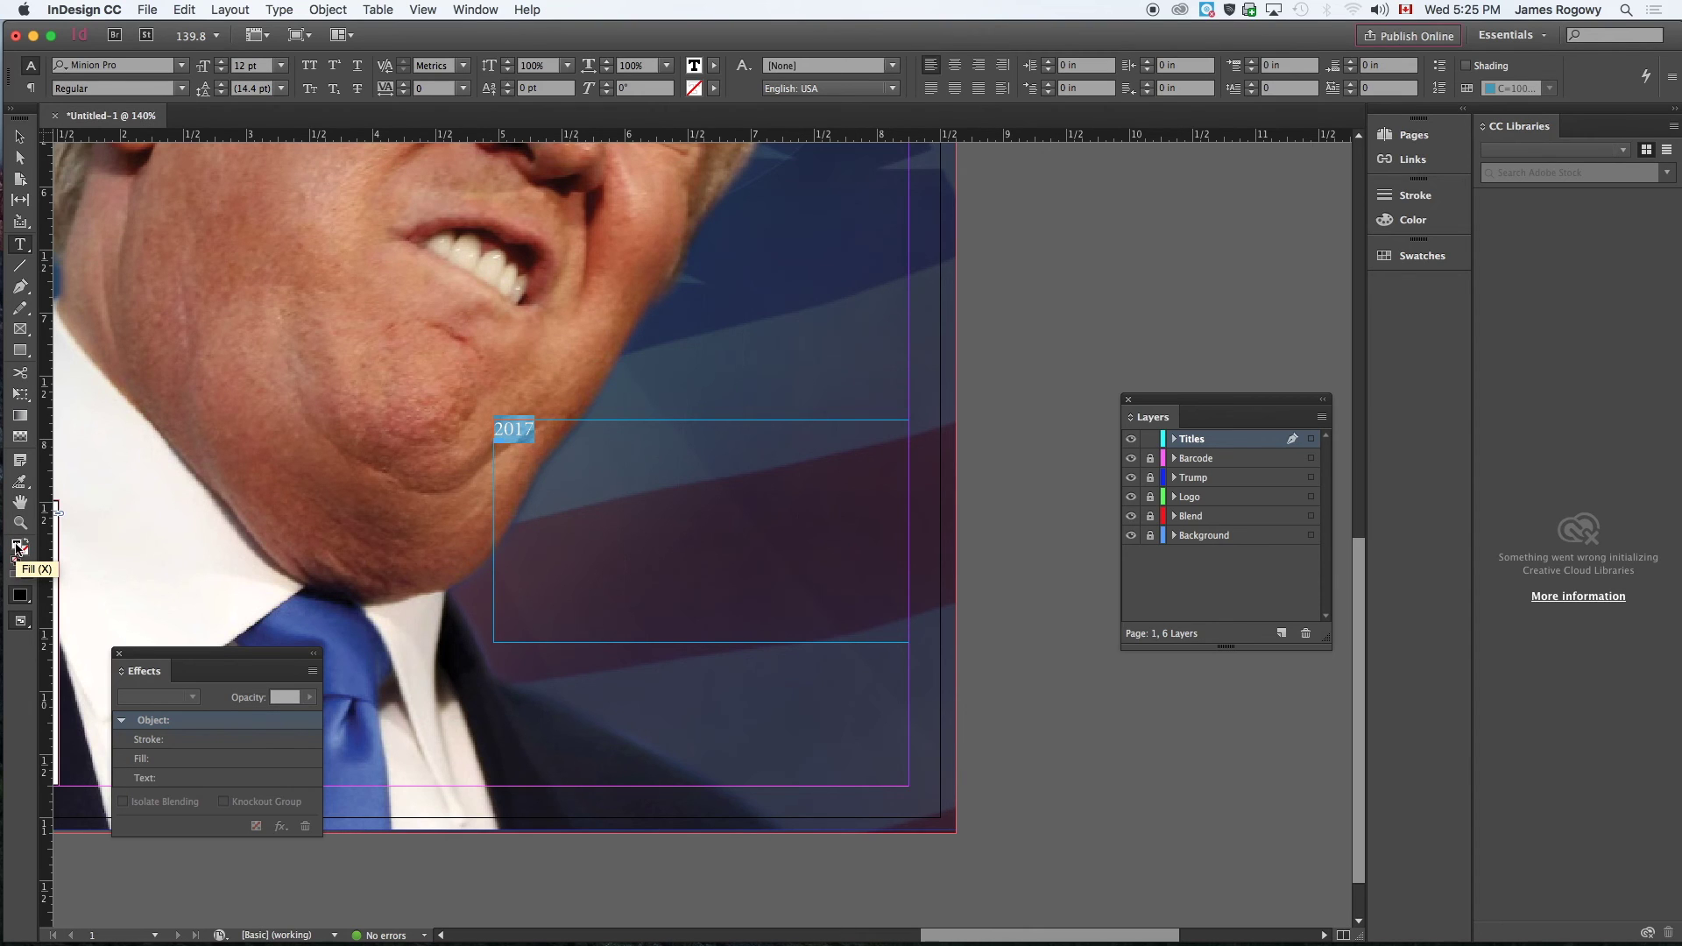
left_click(1423, 256)
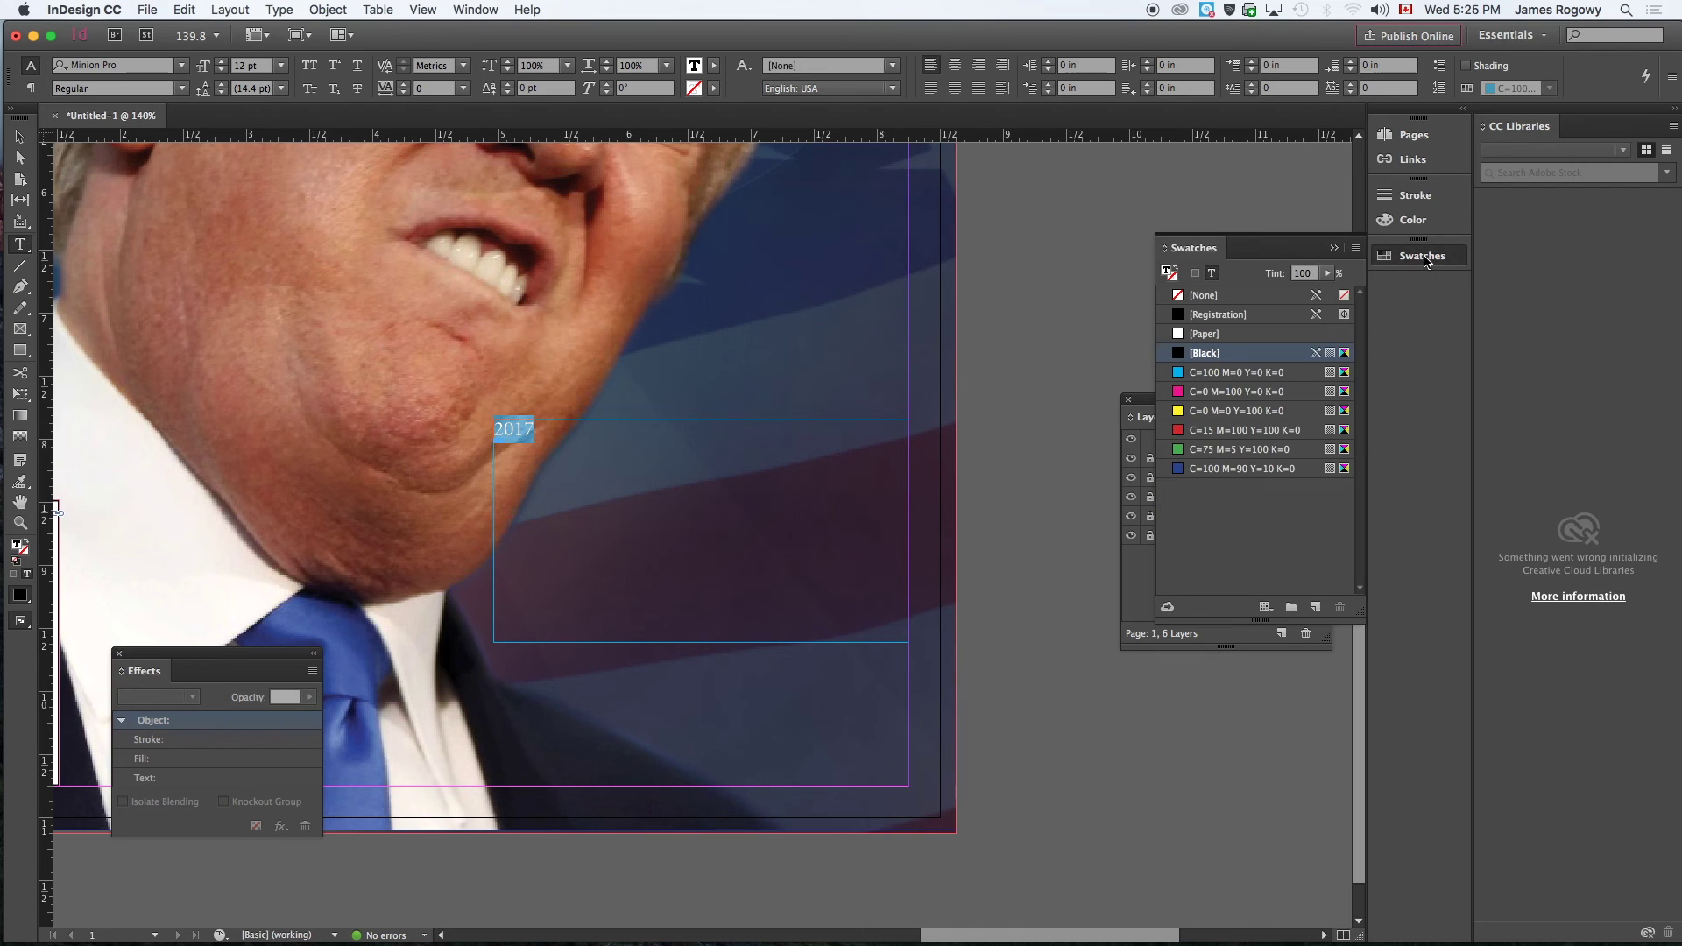
left_click(465, 9)
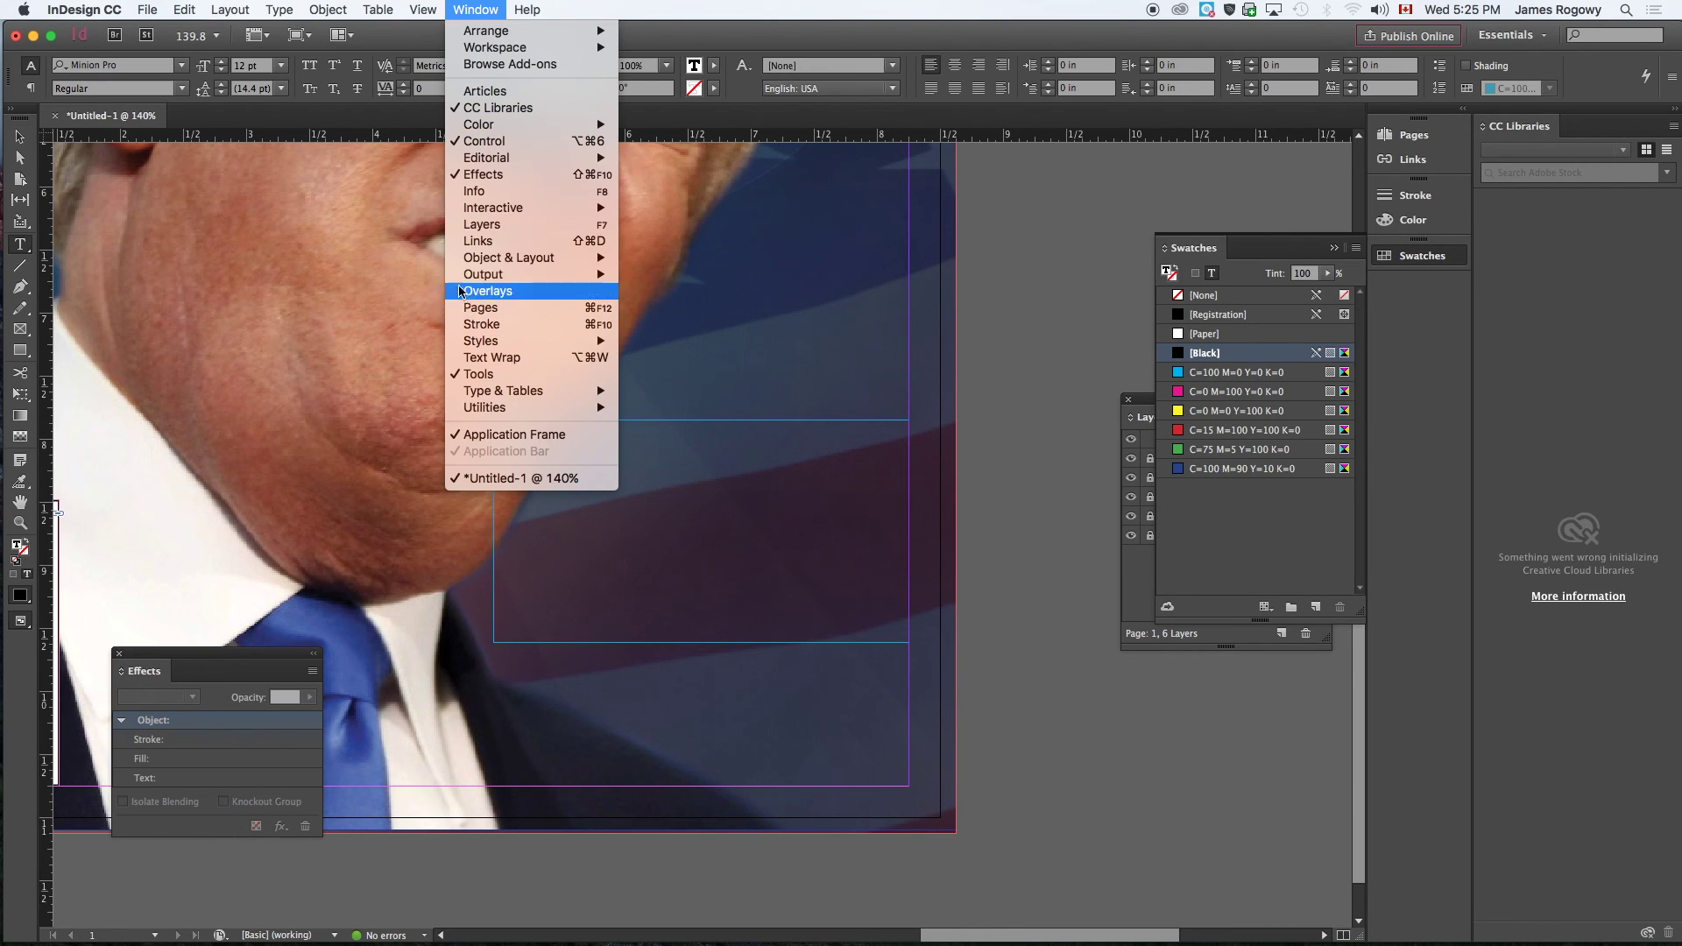
mouse_move(491, 124)
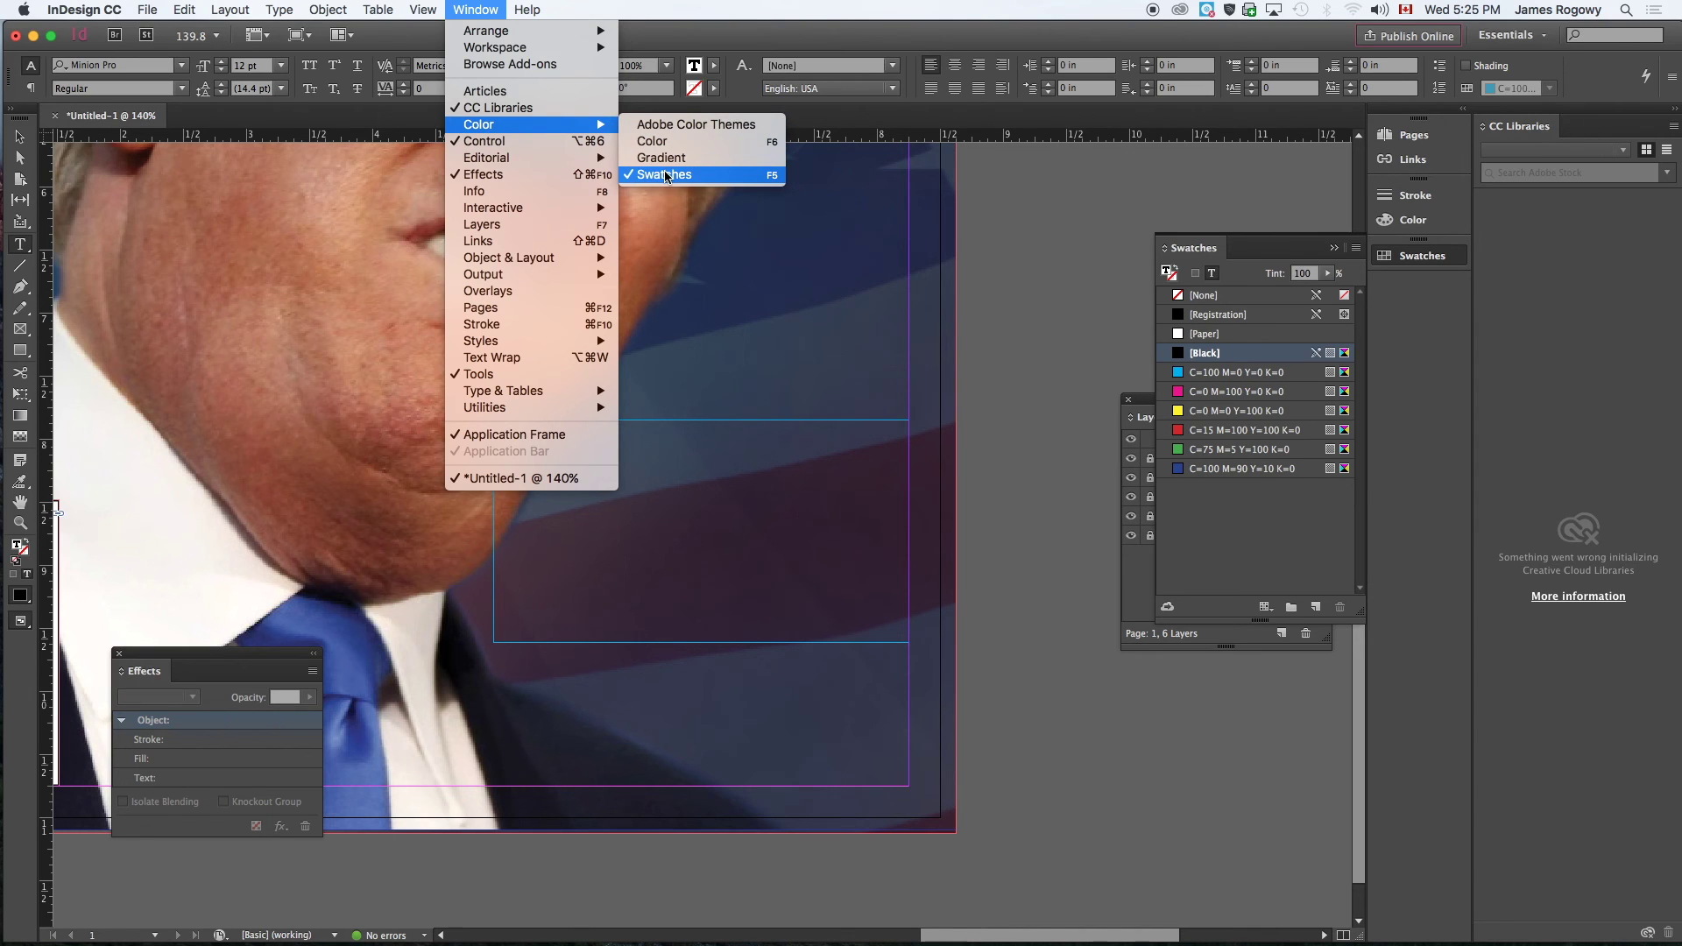
left_click(1153, 290)
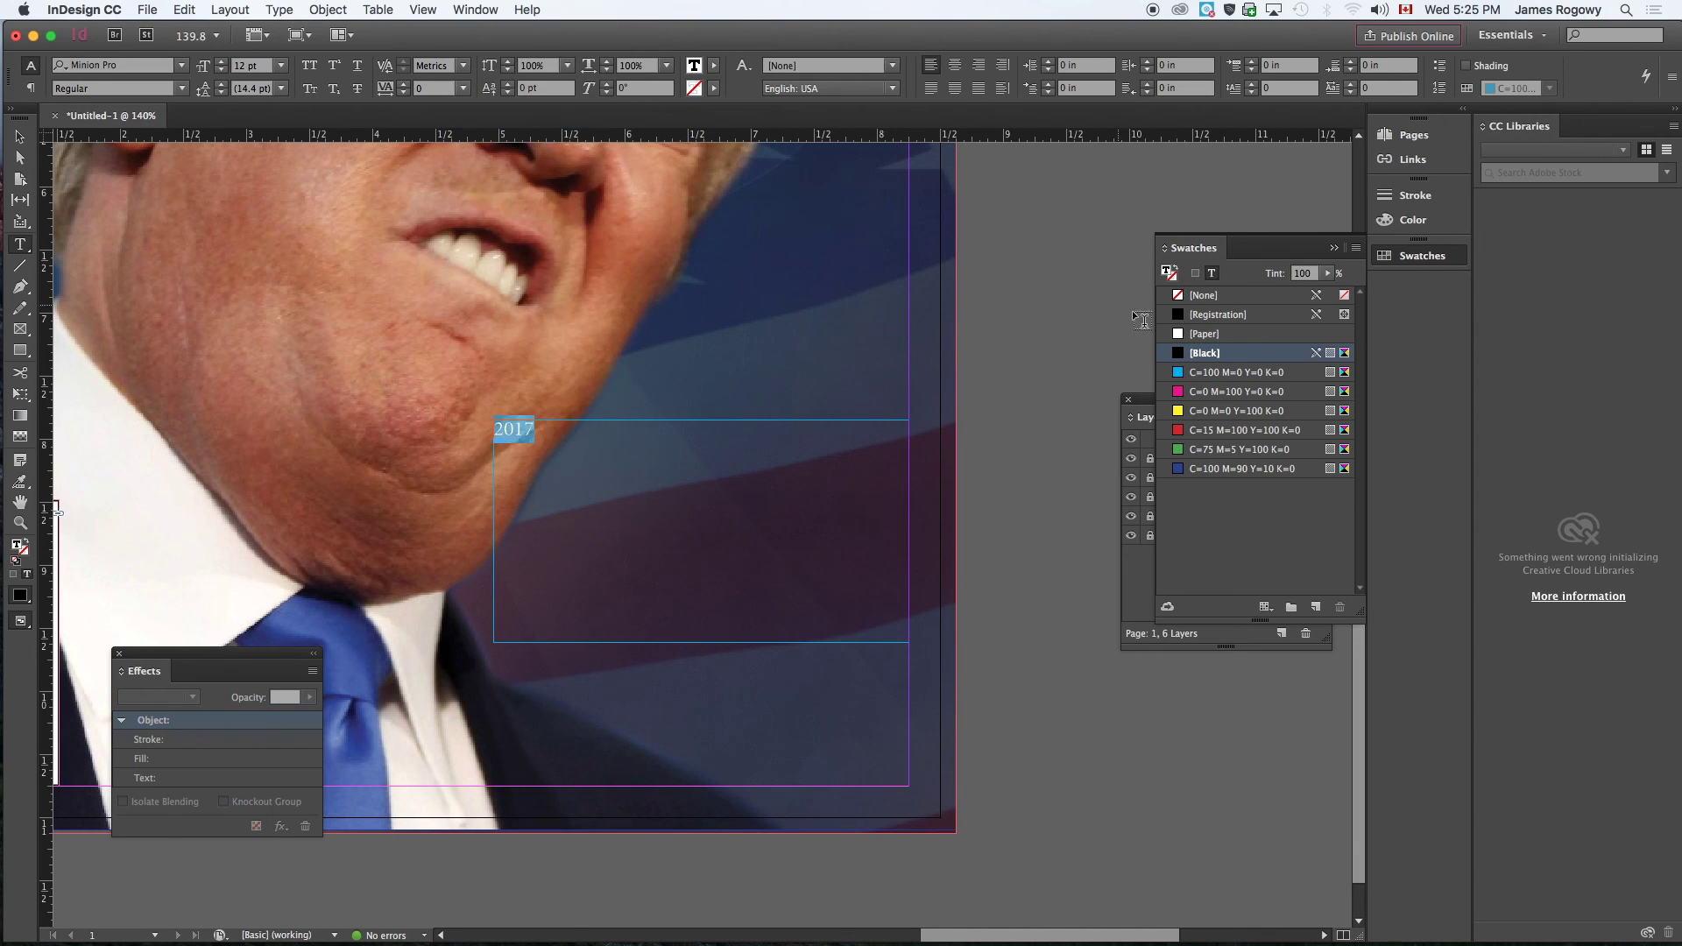
left_click(1209, 336)
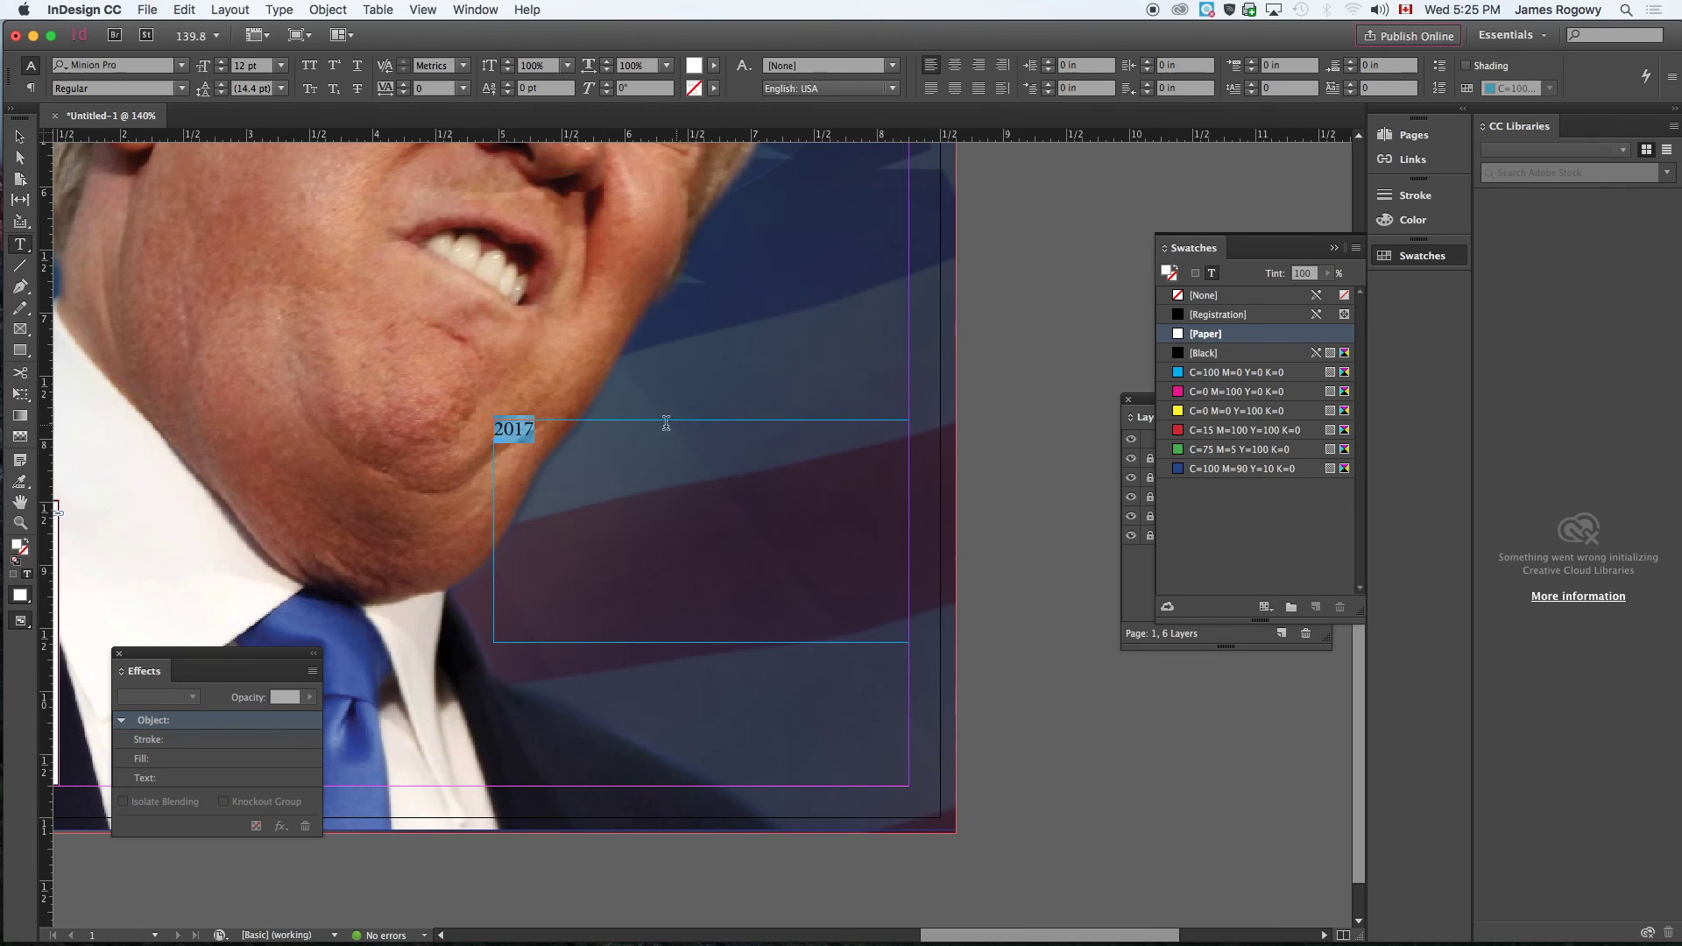
left_click(1334, 248)
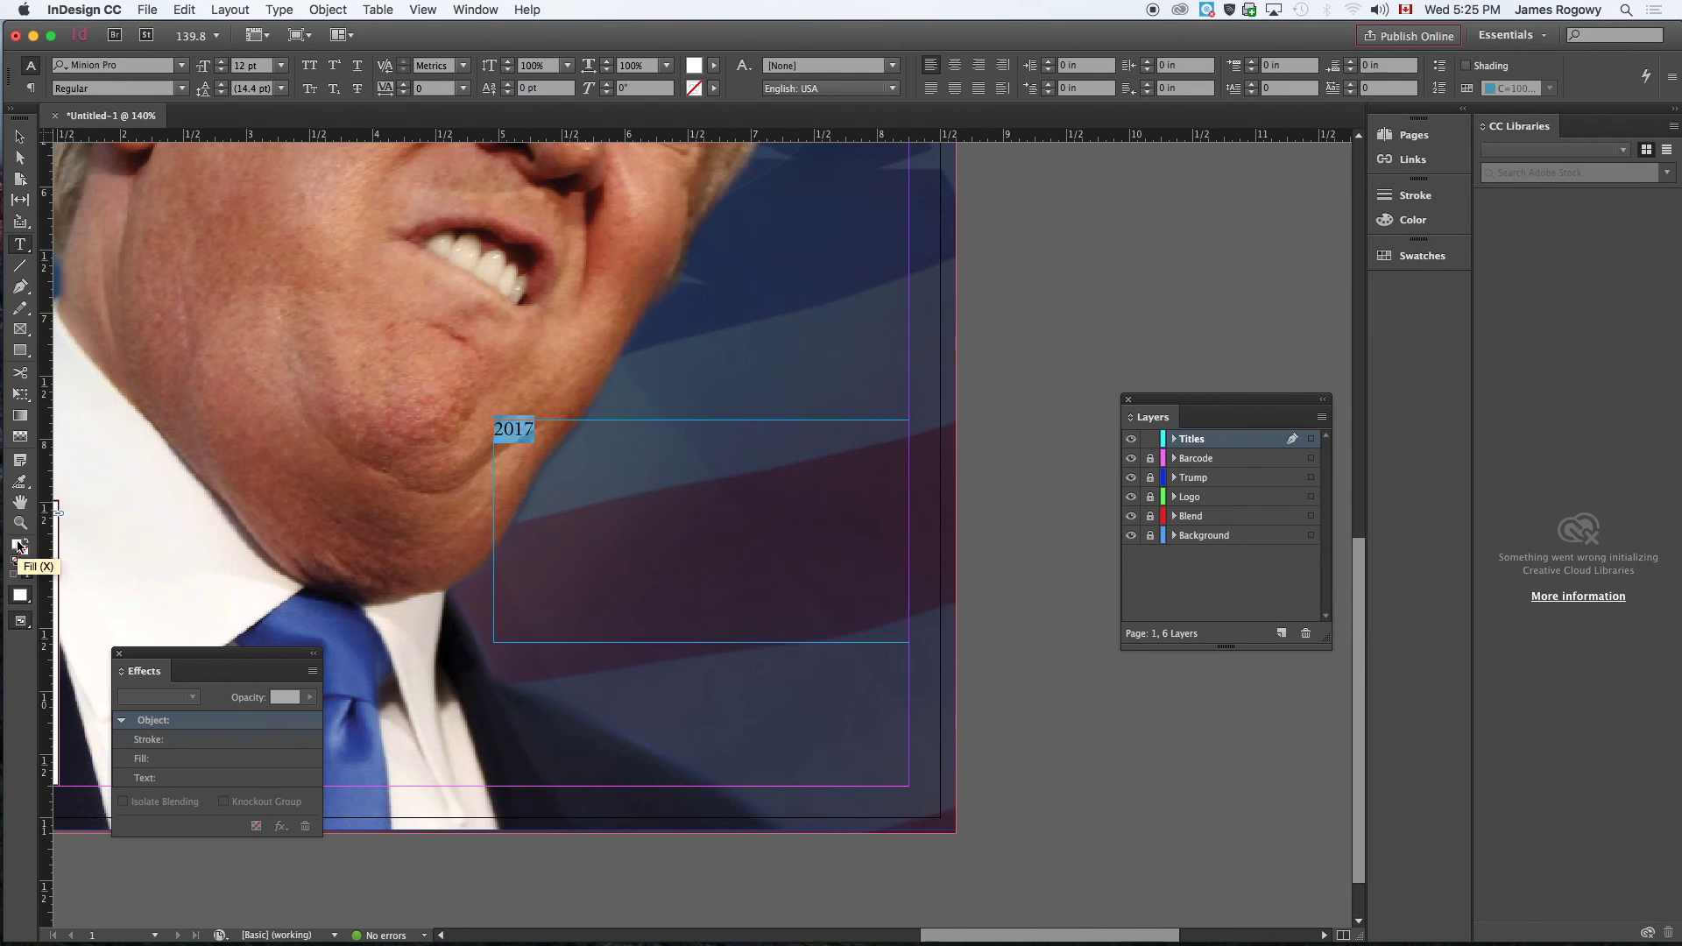
double_click(19, 546)
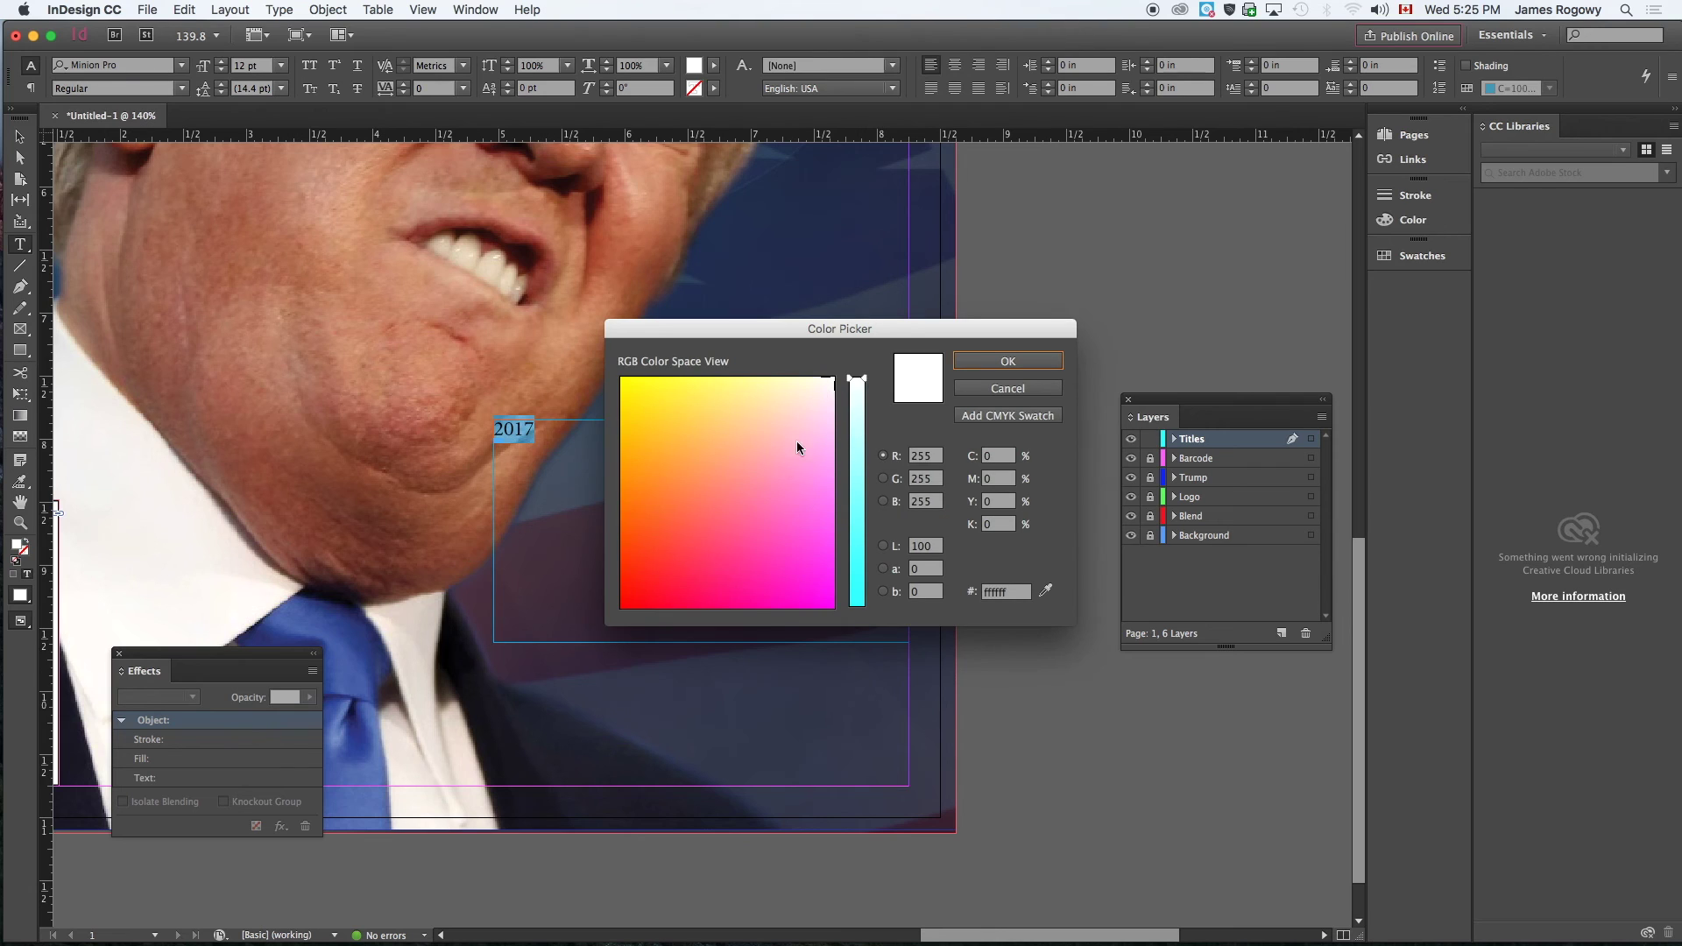
left_click(989, 363)
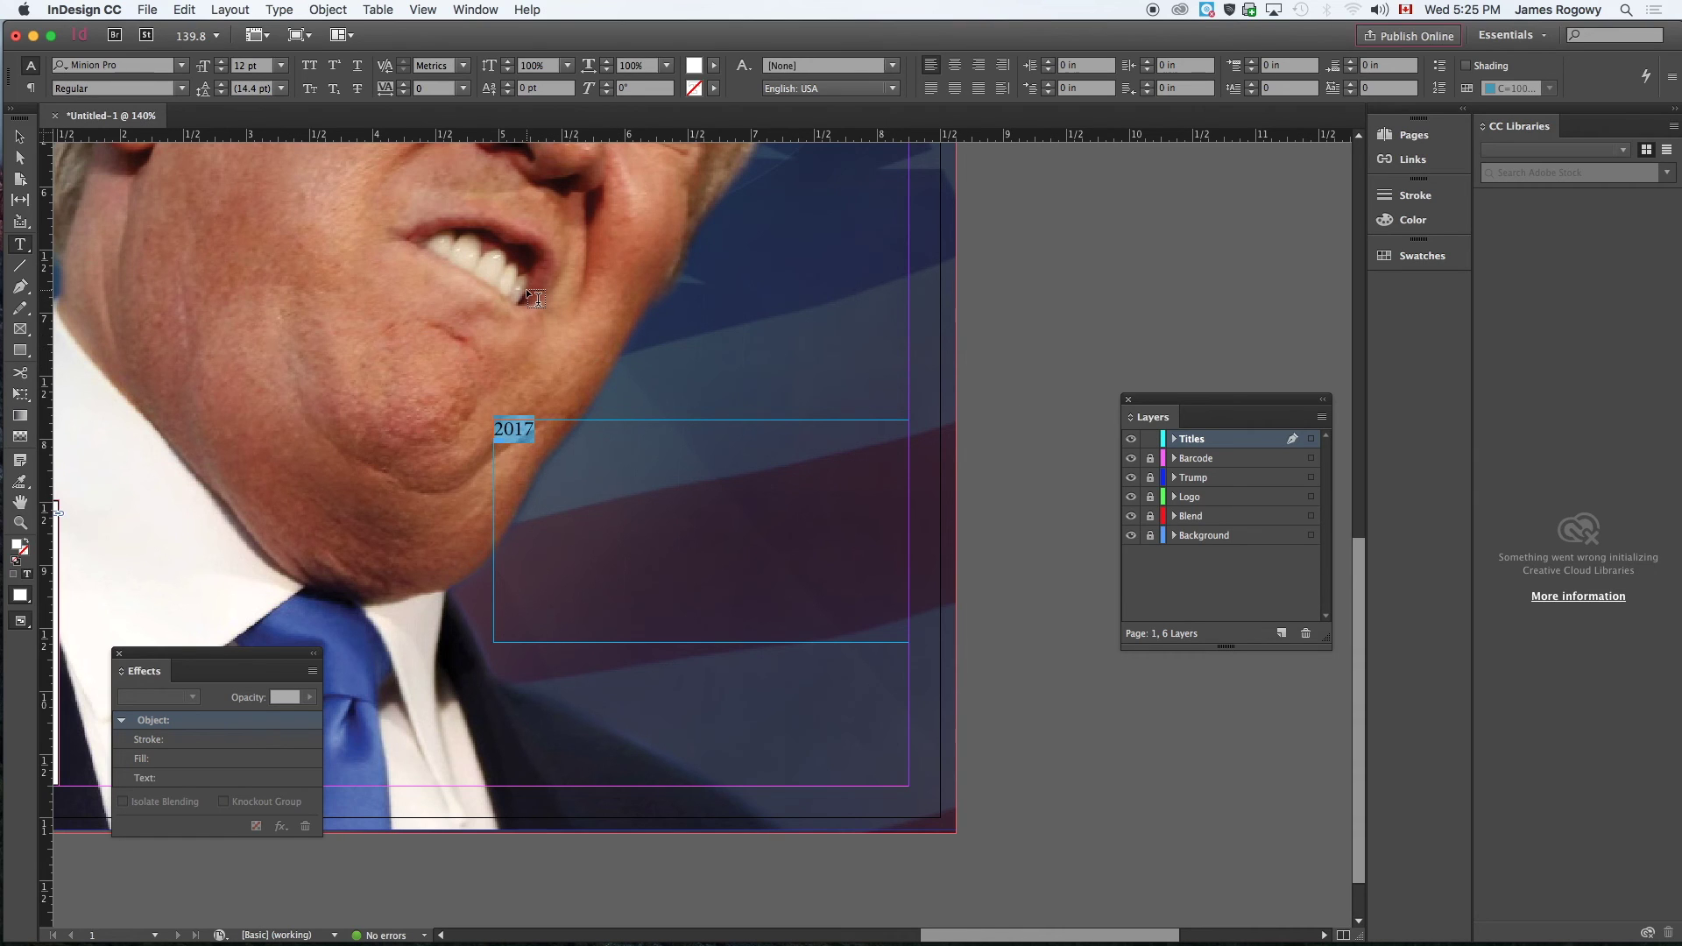
Set the 2017 text to Minion Pro Bold at 118 pt so it spans the width of its frame
mouse_move(536, 423)
left_click(176, 89)
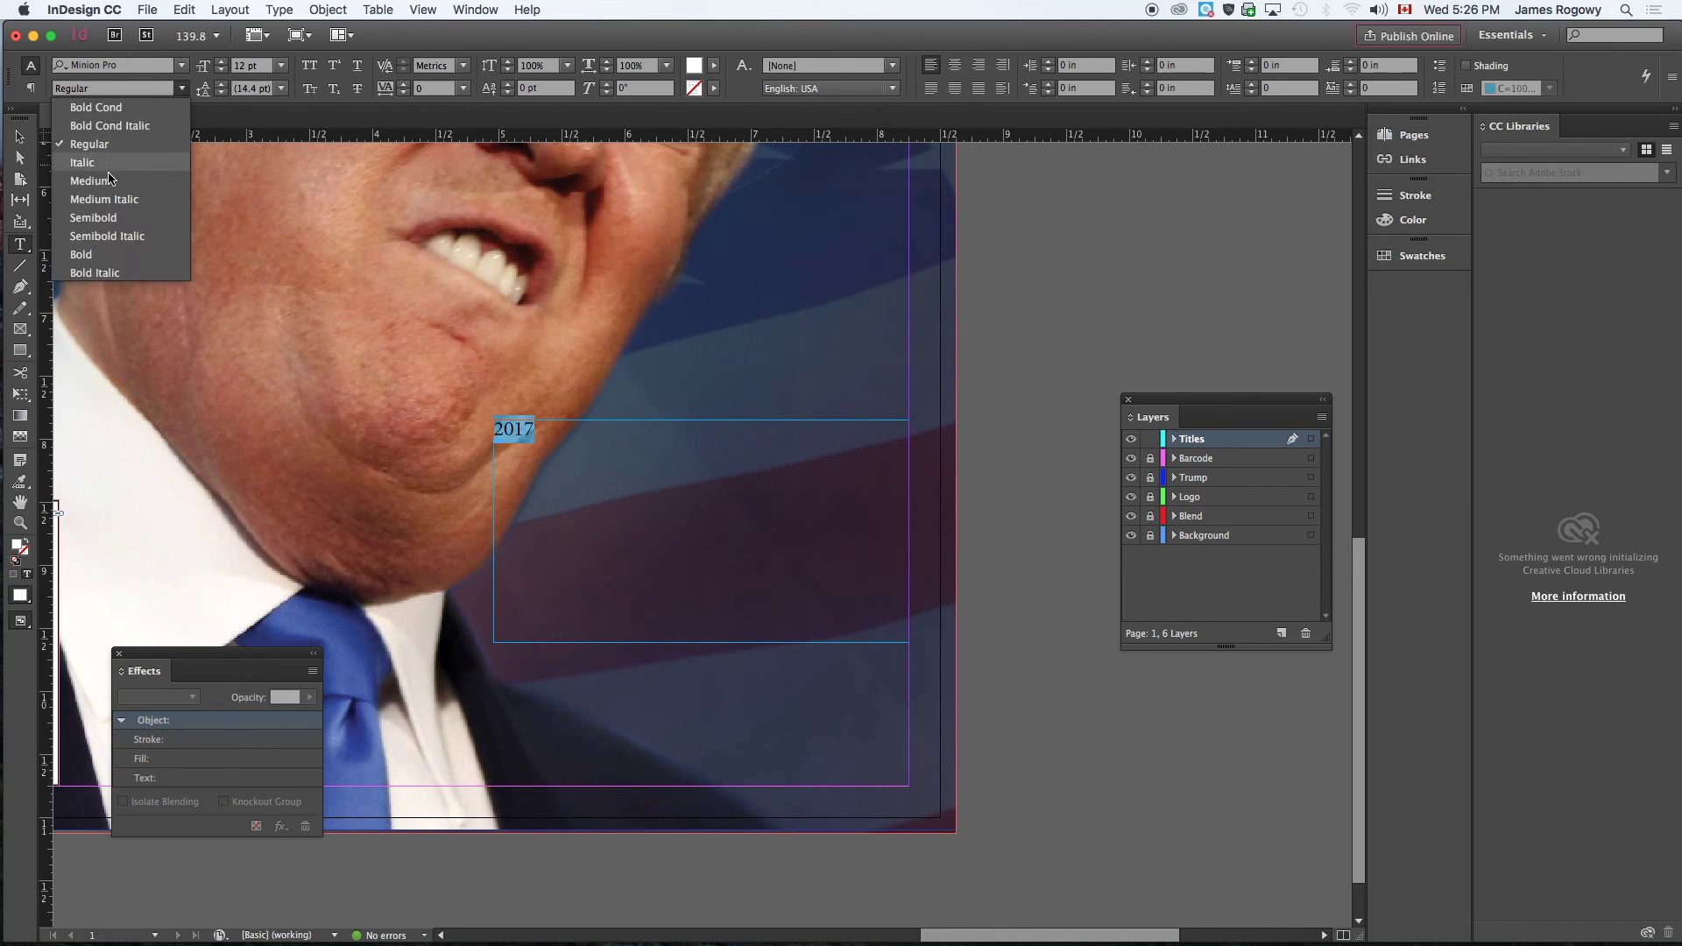
left_click(93, 255)
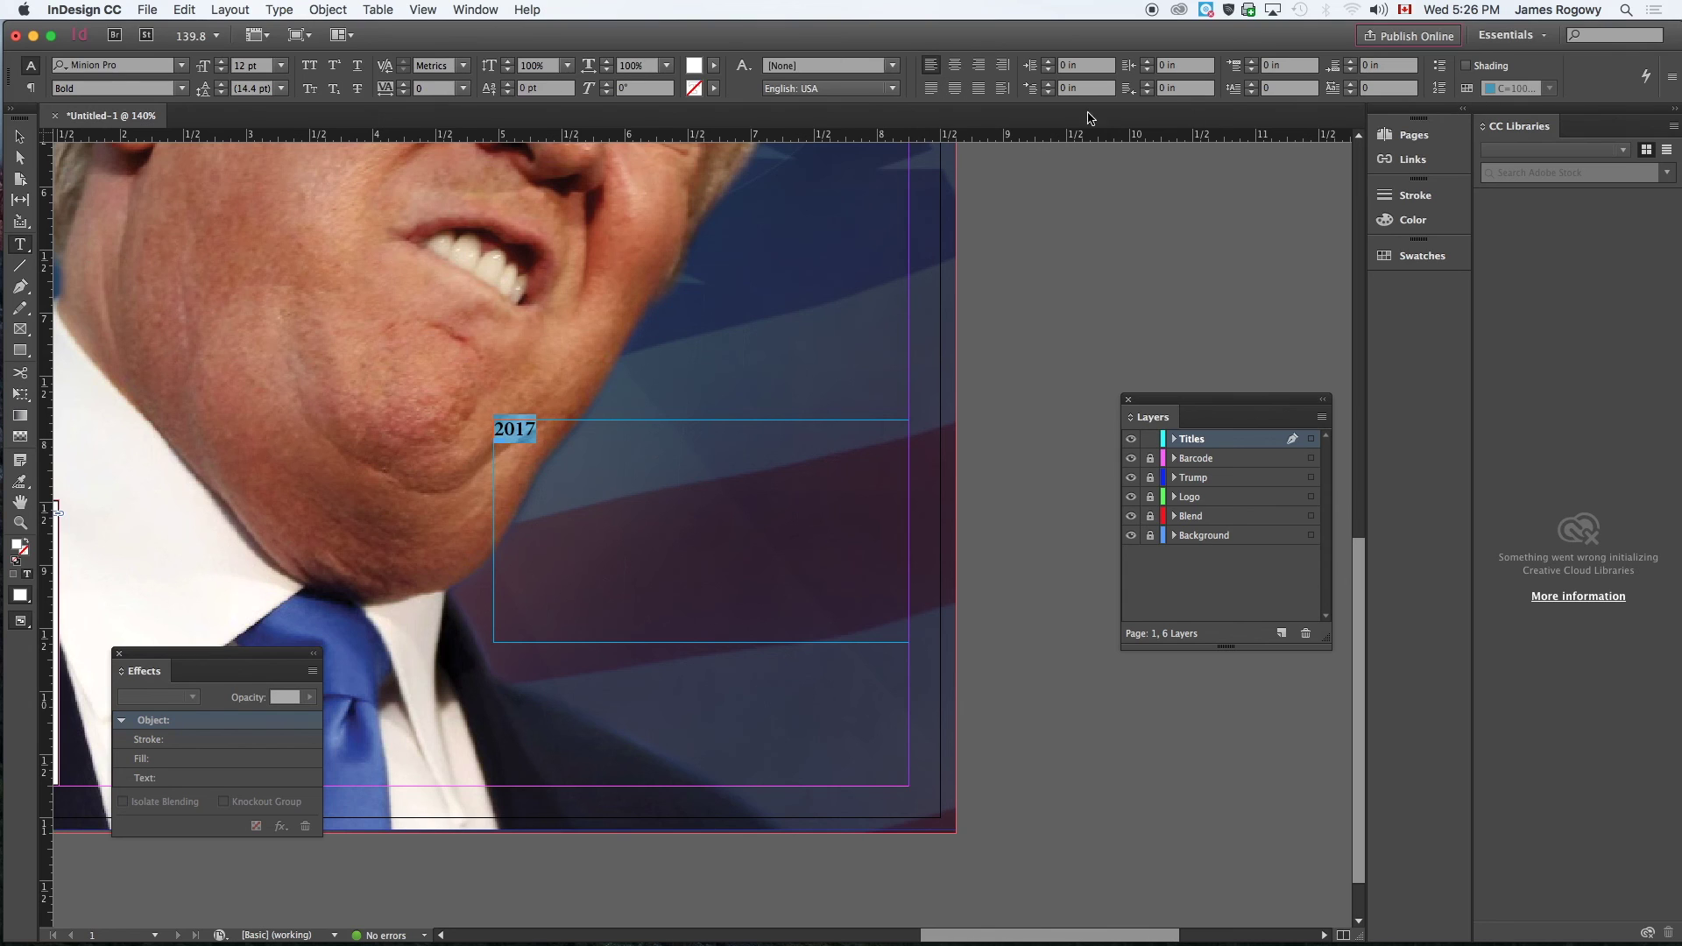
left_click(263, 70)
key("Up")
key("Up")
key("Up")
key("Up")
key("Up")
key("Up")
key("Up")
key("Up")
key("Up")
key("Up")
key("Up")
key("Up")
key("Up")
key("Up")
key("Up")
key("Up")
key("Up")
key("Up")
key("Up")
key("Up")
key("Up")
key("Up")
key("Up")
key("Up")
key("Up")
key("Up")
key("Up")
key("Up")
key("Up")
key("Up")
key("Up")
key("Up")
key("Up")
key("Up")
key("Up")
key("Up")
key("Up")
key("Up")
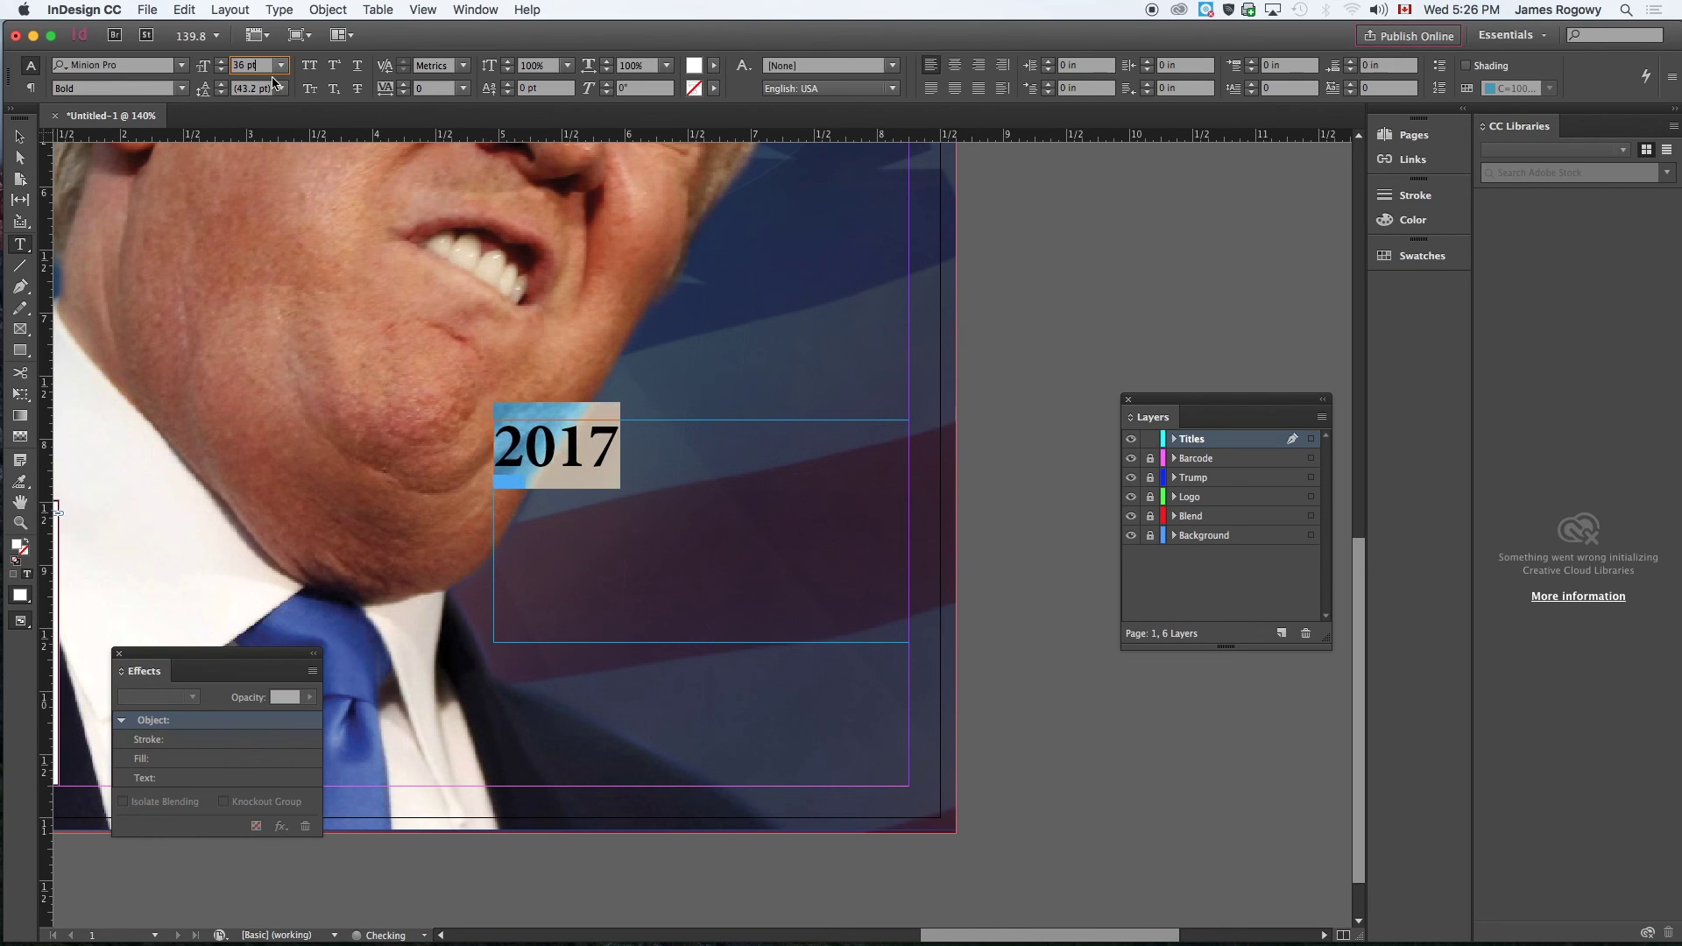
key("Up")
key("Up")
key("Up")
key("Up")
key("Up")
key("Up")
key("Up")
key("Up")
key("Up")
key("Up")
key("Up")
key("Up")
key("Up")
key("Up")
key("Up")
key("Up")
key("Up")
key("Up")
key("Up")
key("Up")
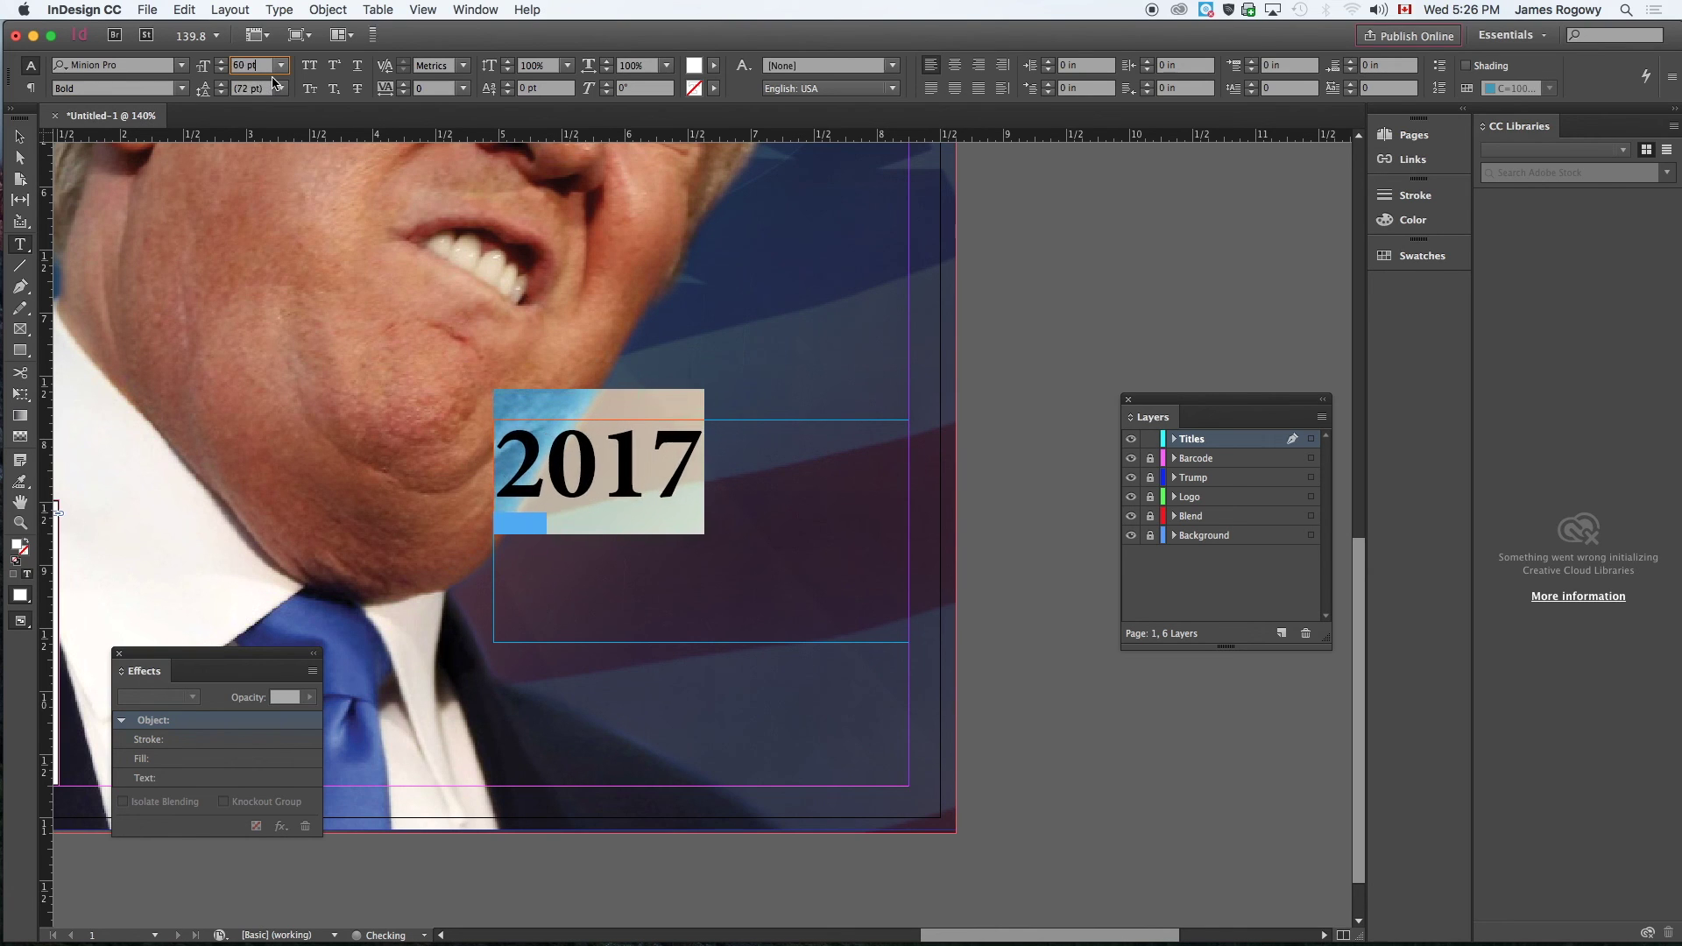
key("Up")
key("Up")
key("Up")
key("Up")
key("Up")
key("Up")
key("Up")
key("Up")
key("Up")
key("Up")
key("Up")
key("Up")
key("Up")
key("Up")
key("Up")
key("Up")
key("Up")
key("Up")
key("Up")
key("Up")
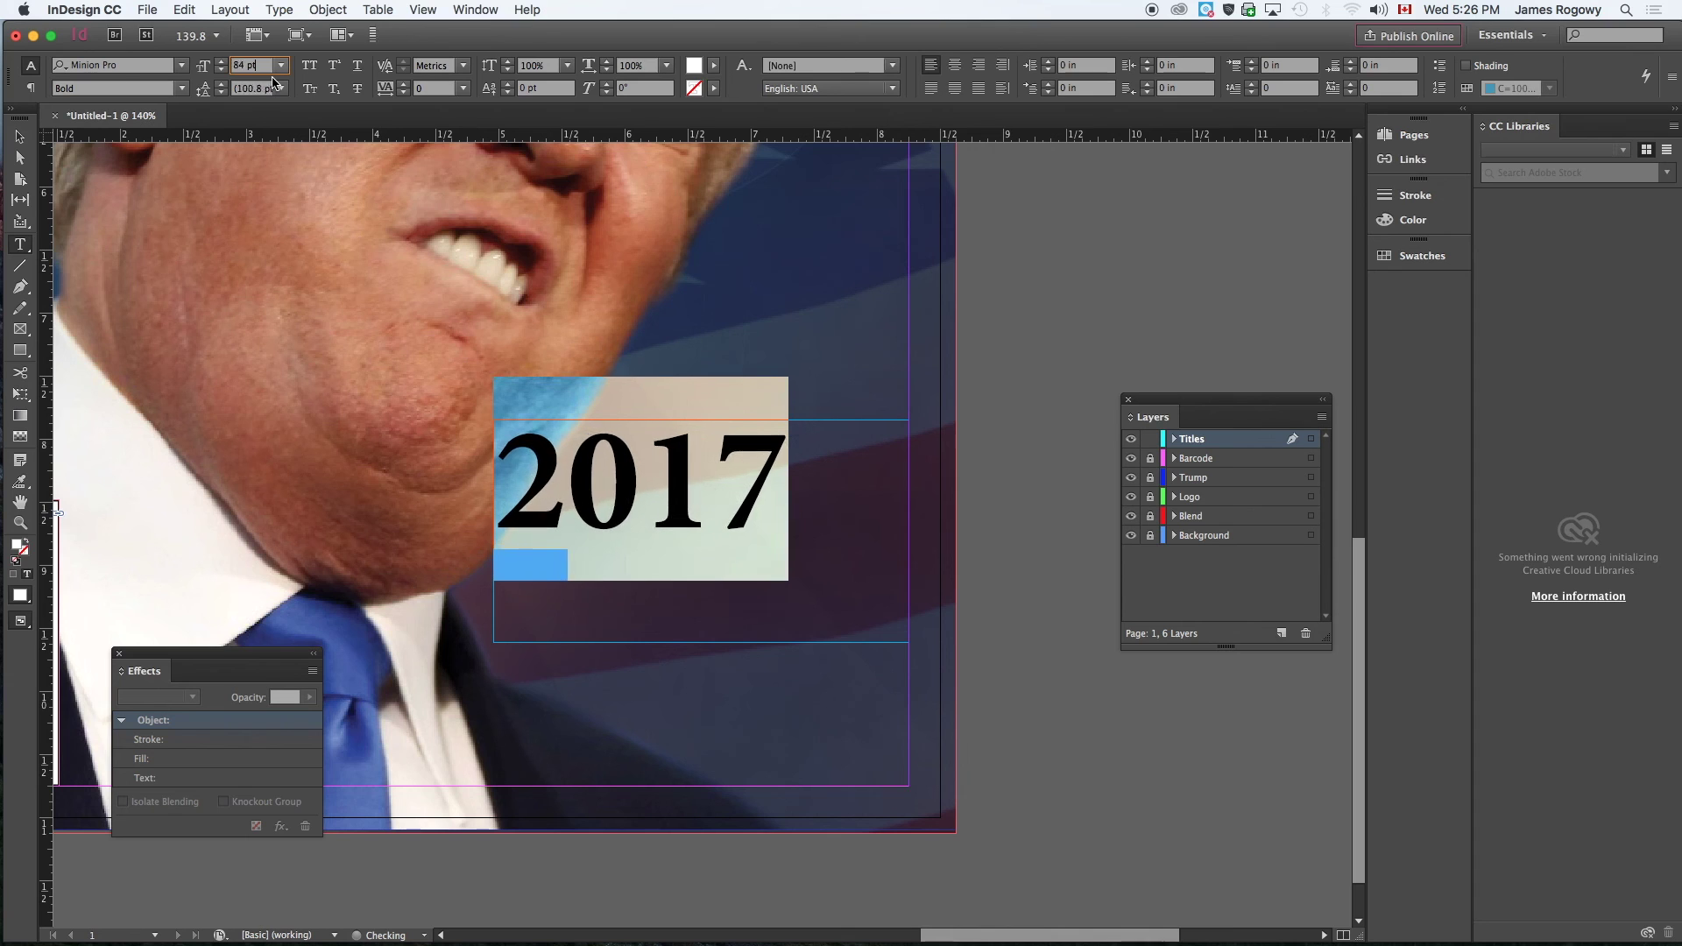
key("Up")
key("Up")
key("Up")
key("Up")
key("Up")
key("Up")
key("Up")
key("Up")
key("Up")
key("Up")
key("Up")
key("Up")
key("Up")
key("Up")
key("Up")
key("Up")
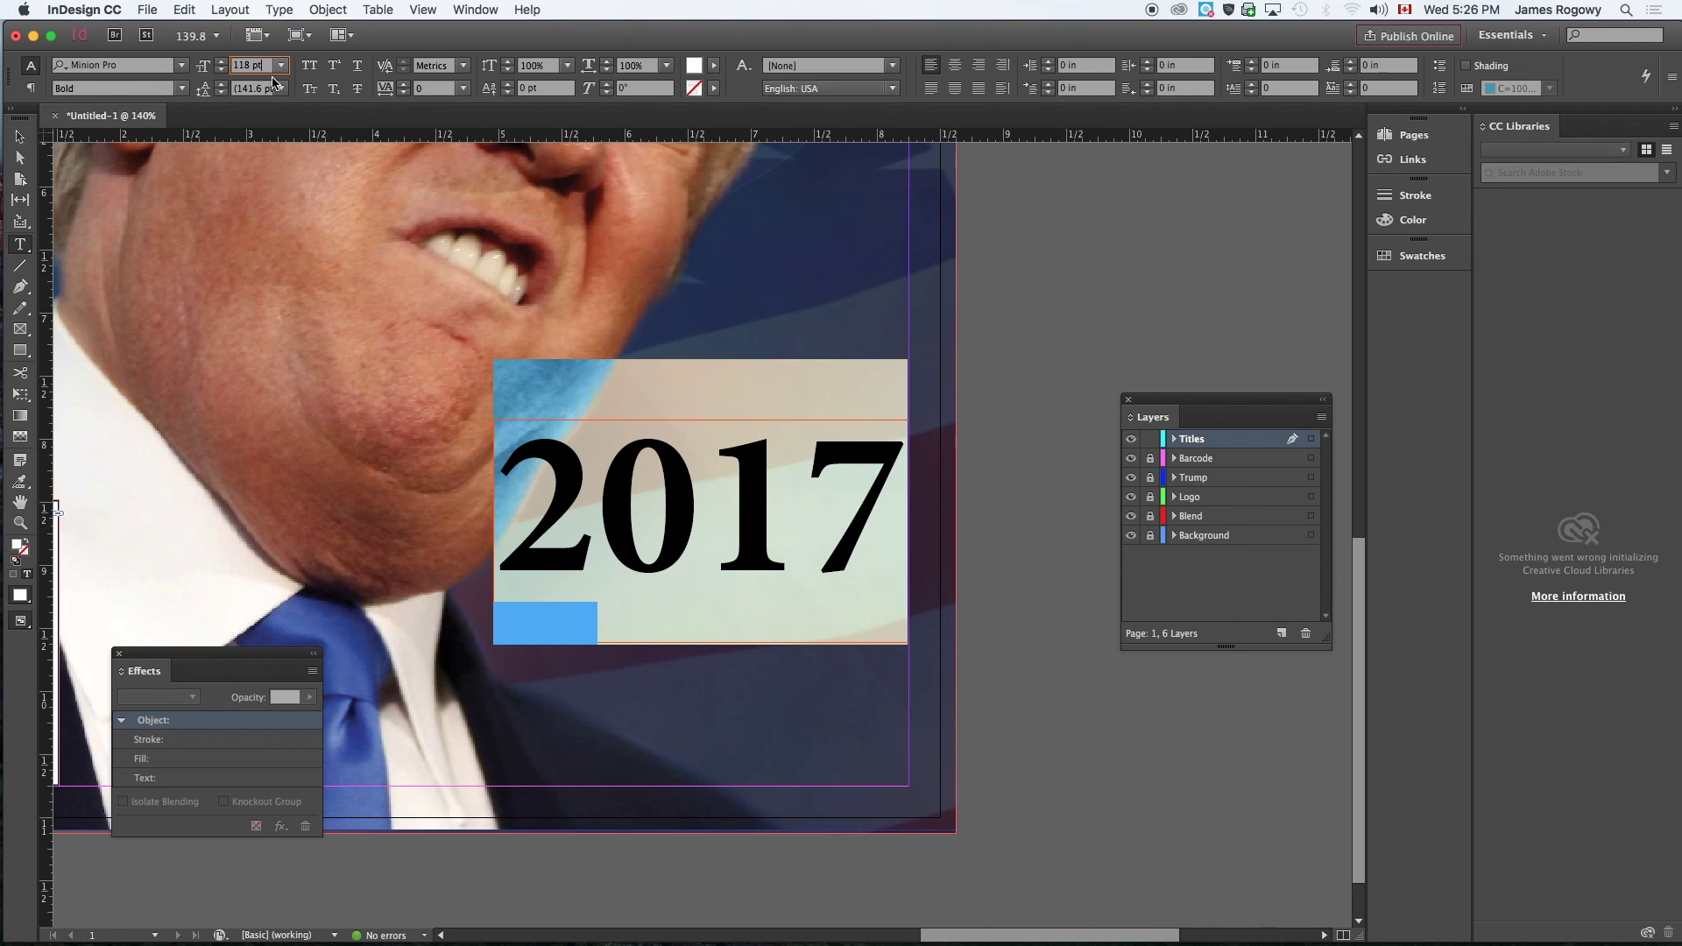
key("Up")
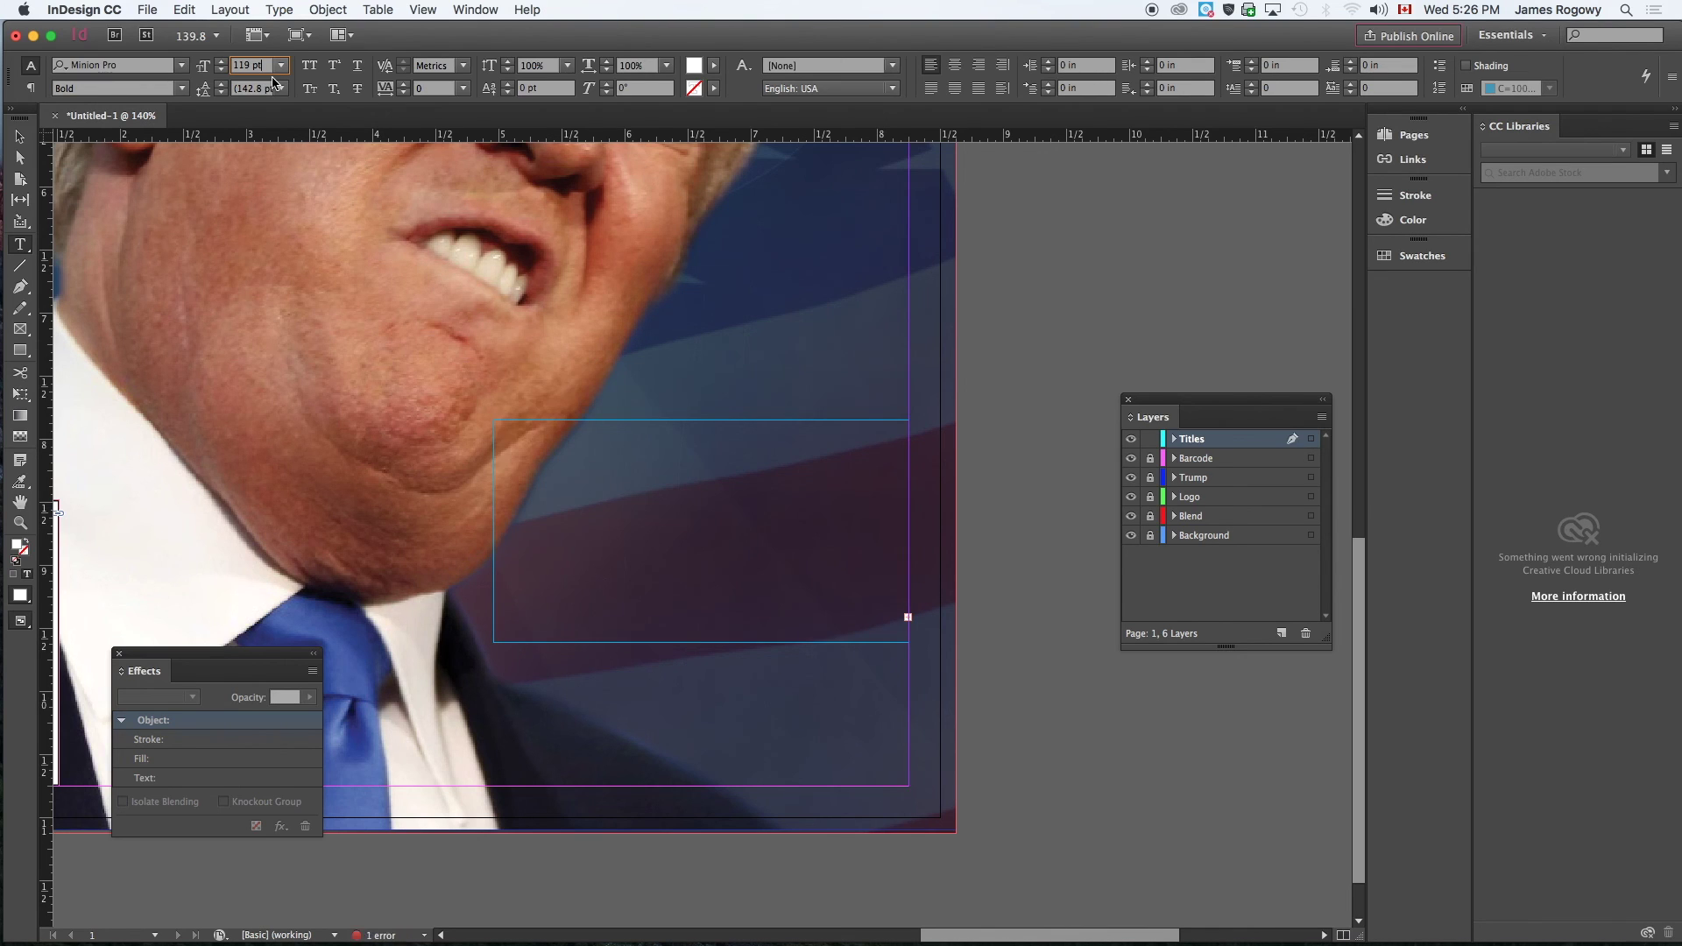
key("Down")
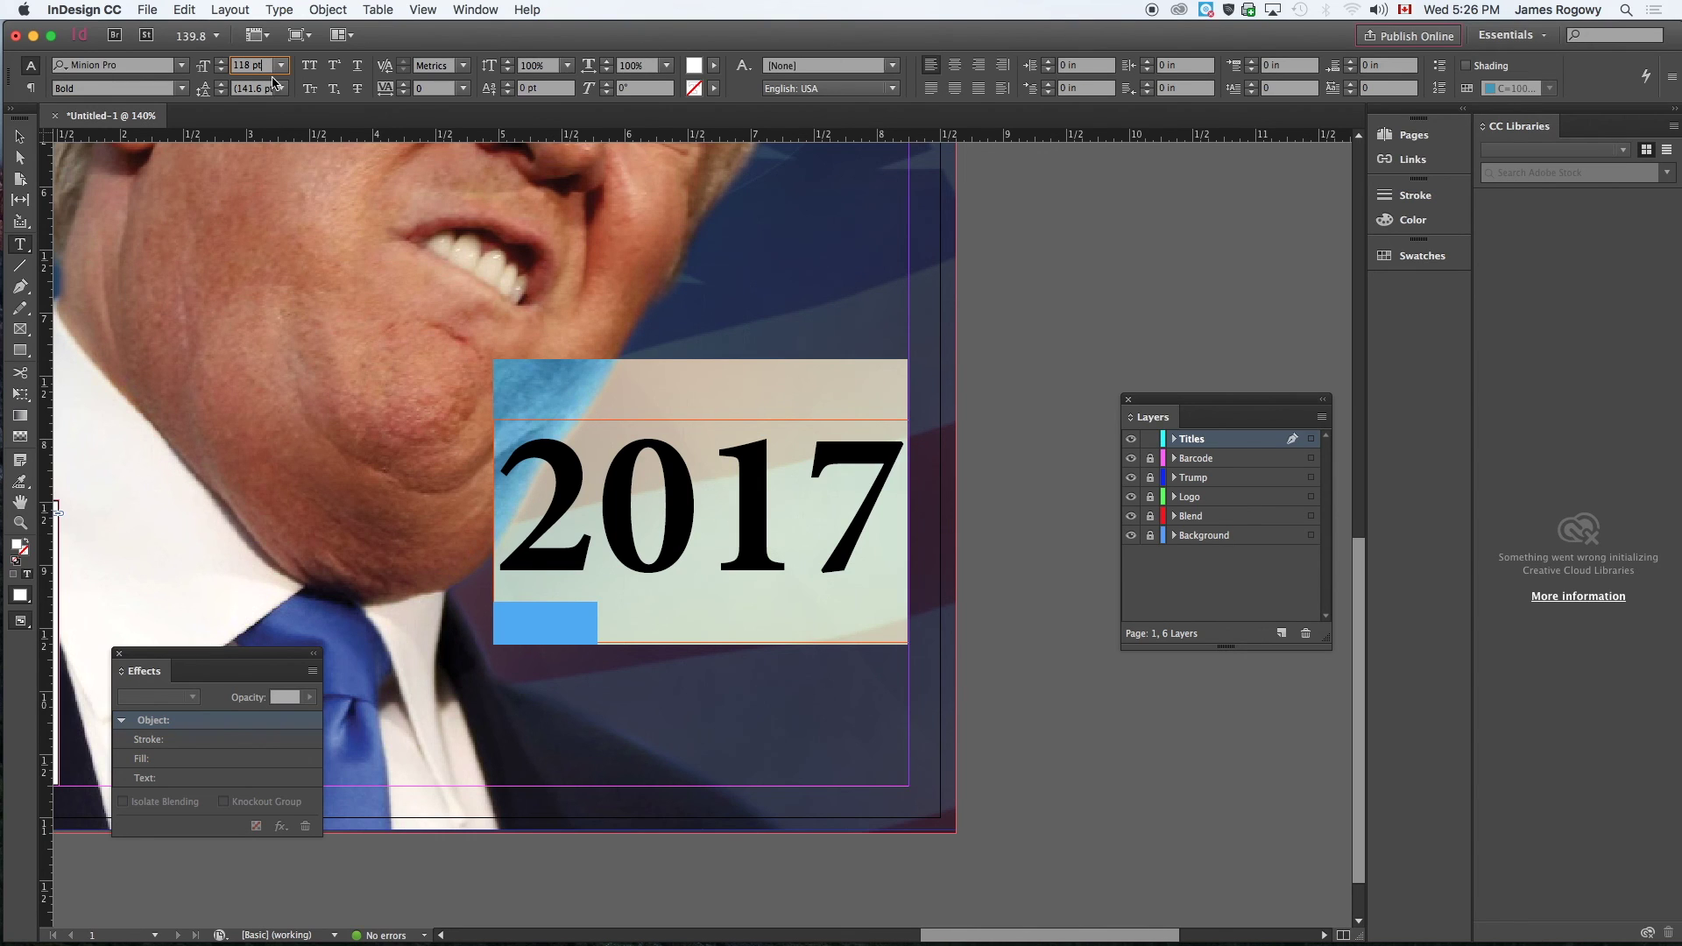
Shorten the 2017 text frame from its lower edge to about 1.28 in high, then deselect it
left_click(19, 138)
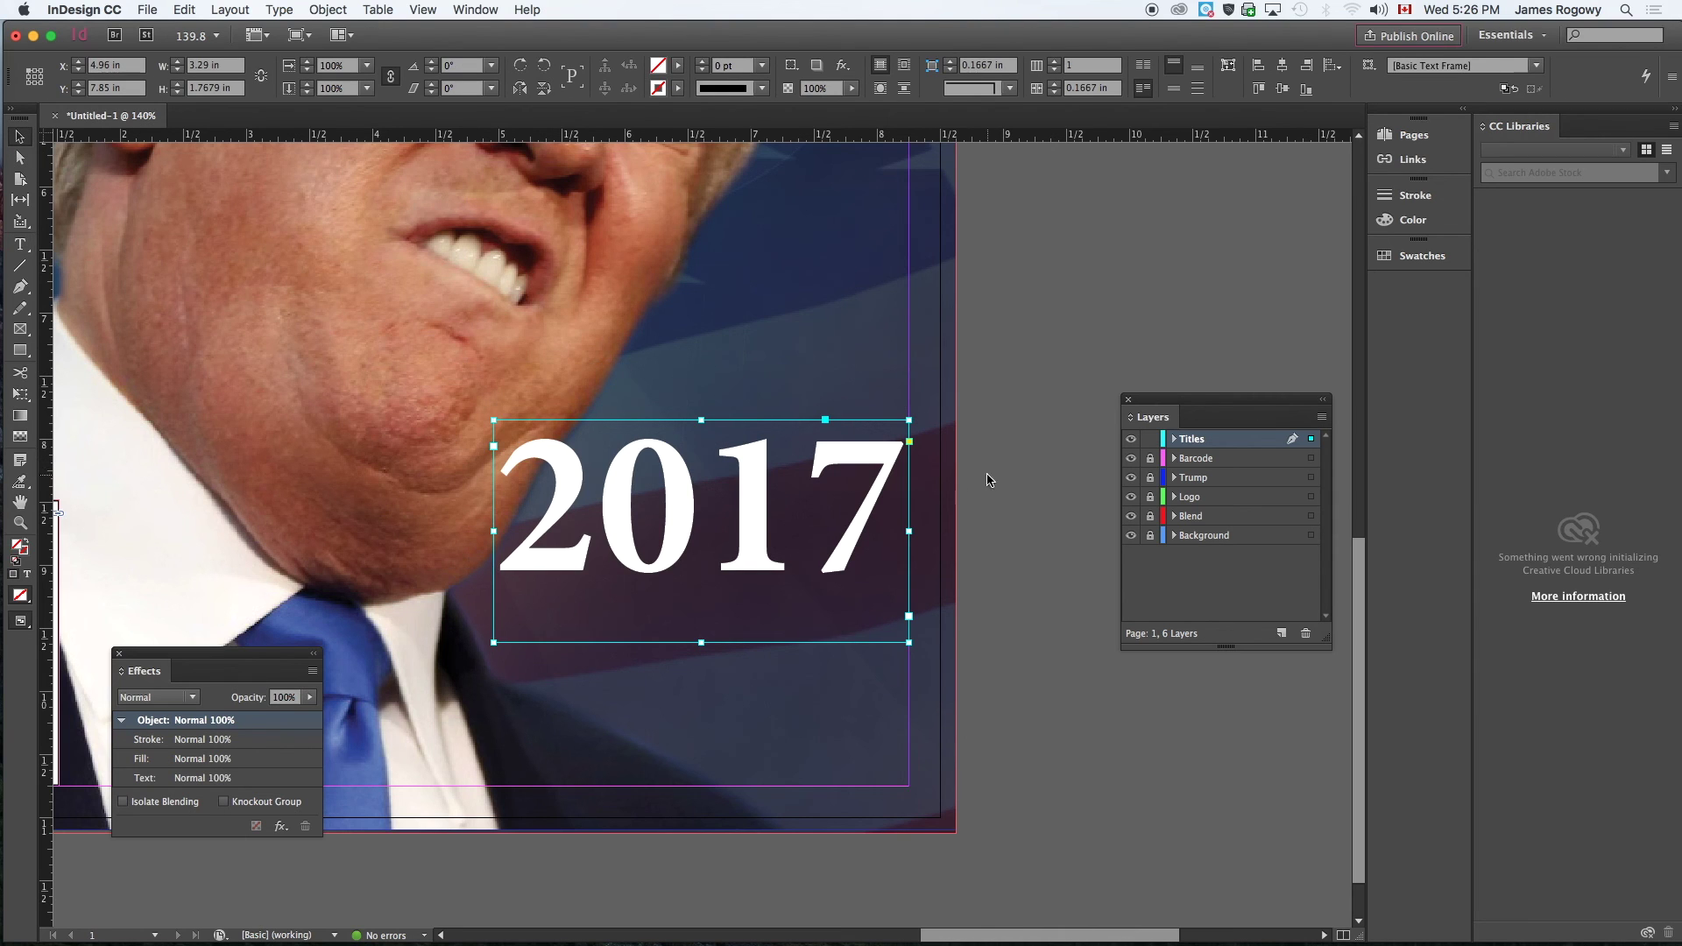
left_click_drag(701, 643, 701, 581)
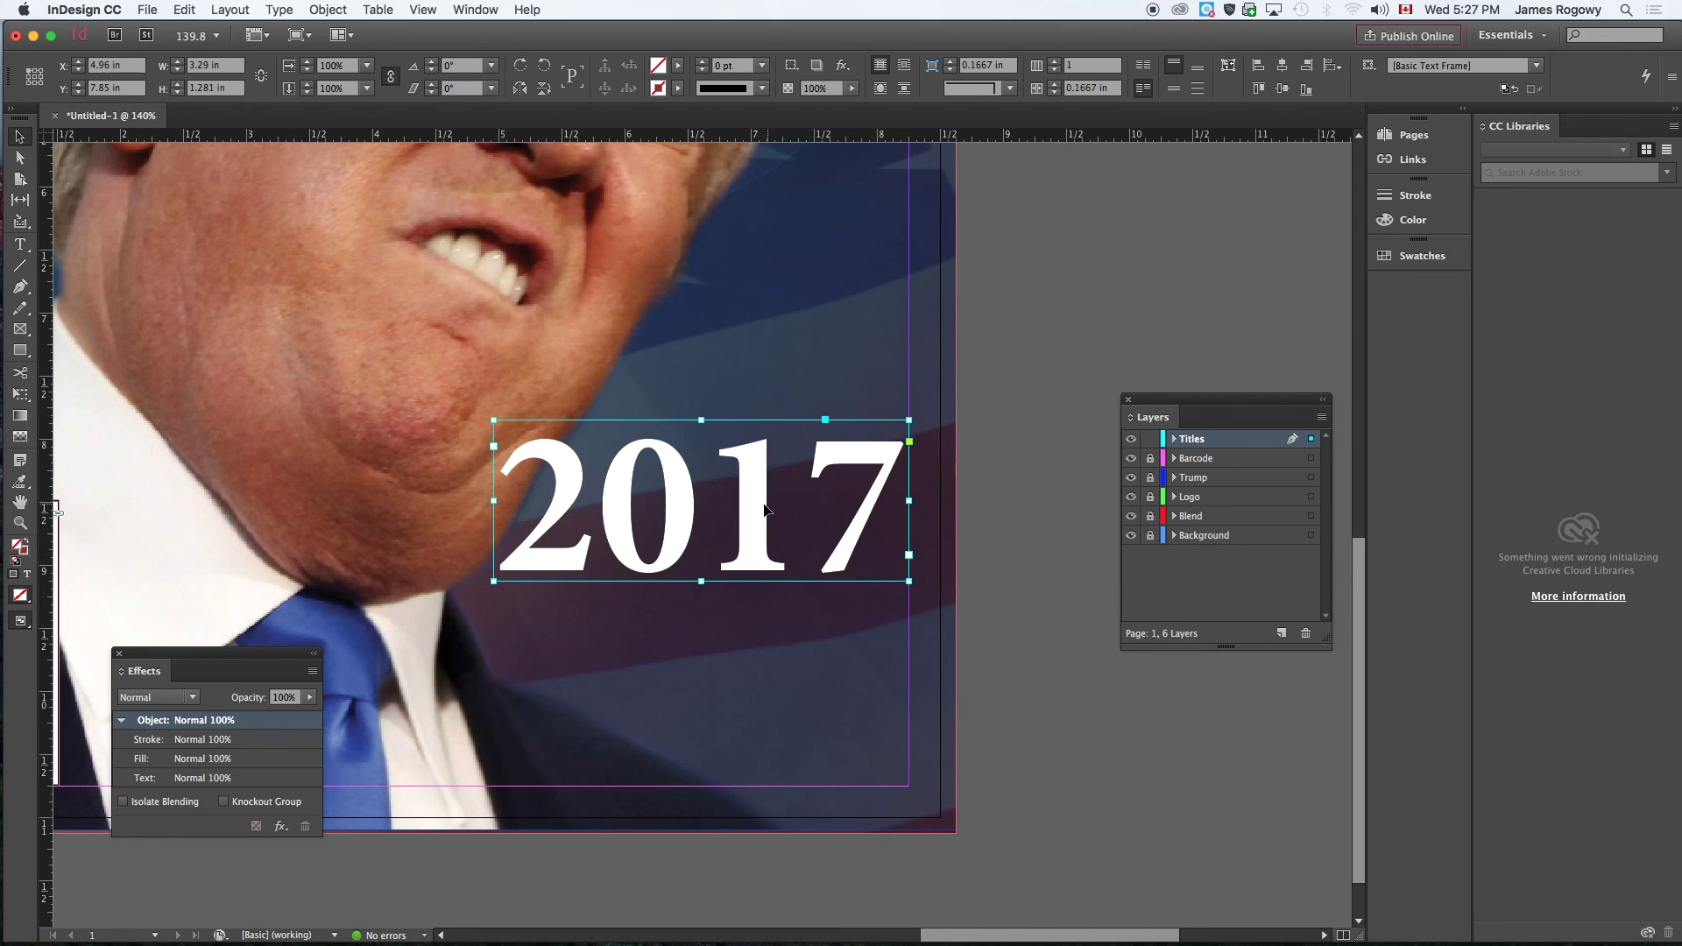
left_click(1010, 530)
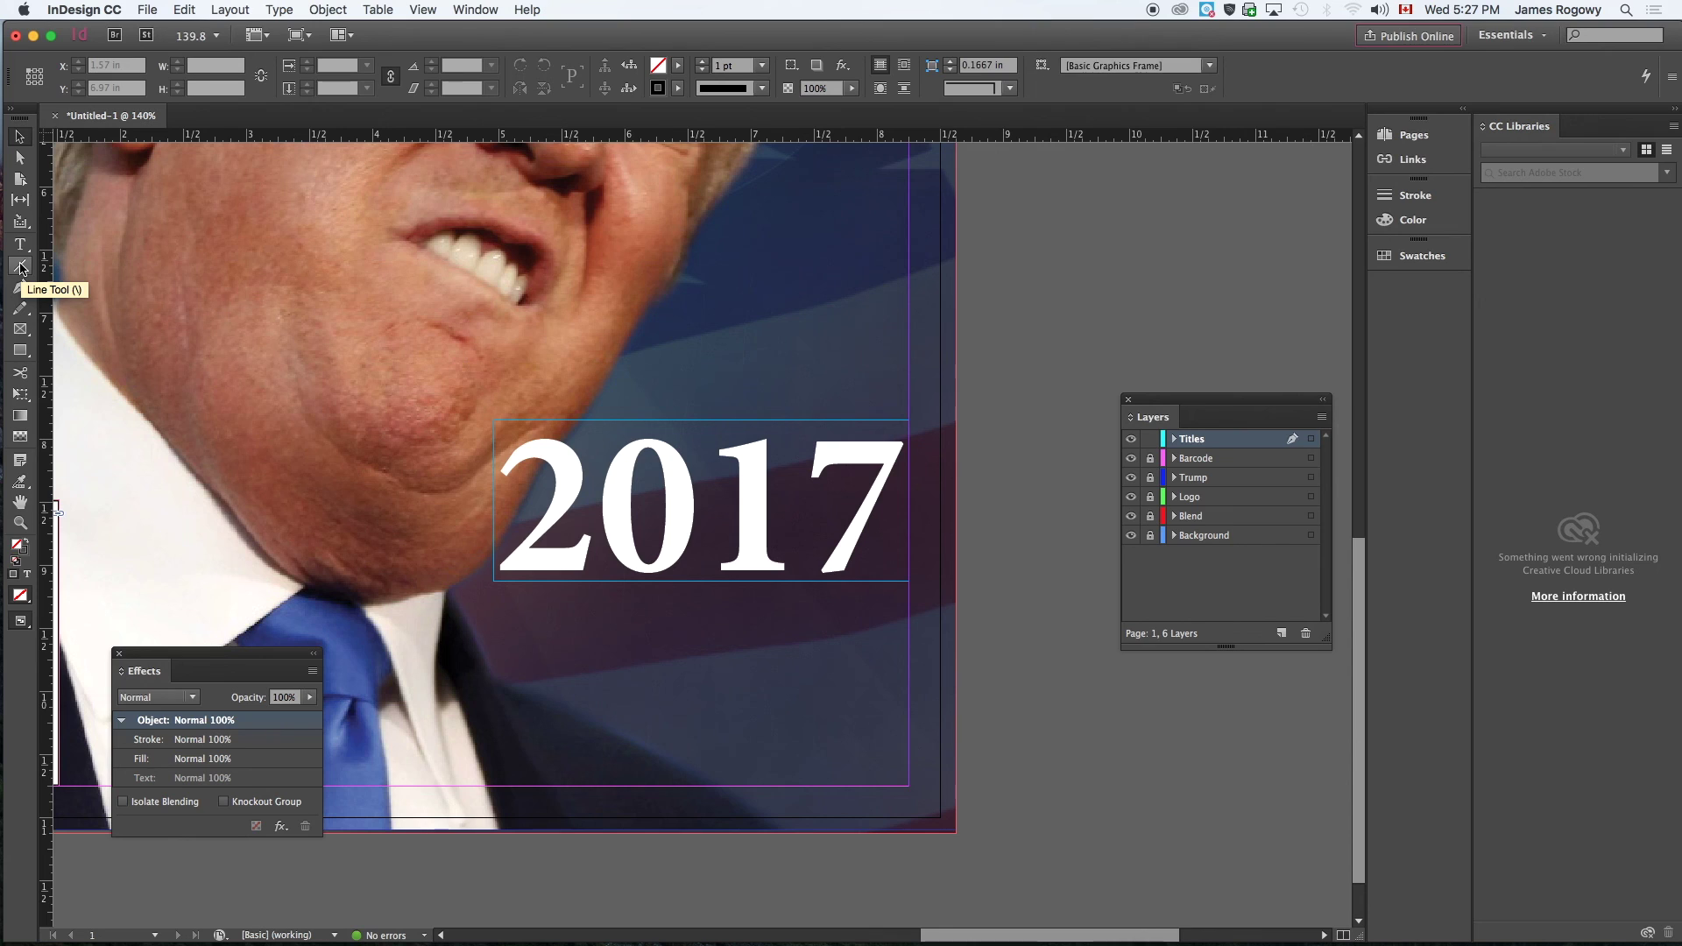
Draw a horizontal line about 3.29 in long just below the 2017 frame and color its stroke white (ffffff)
left_click(19, 268)
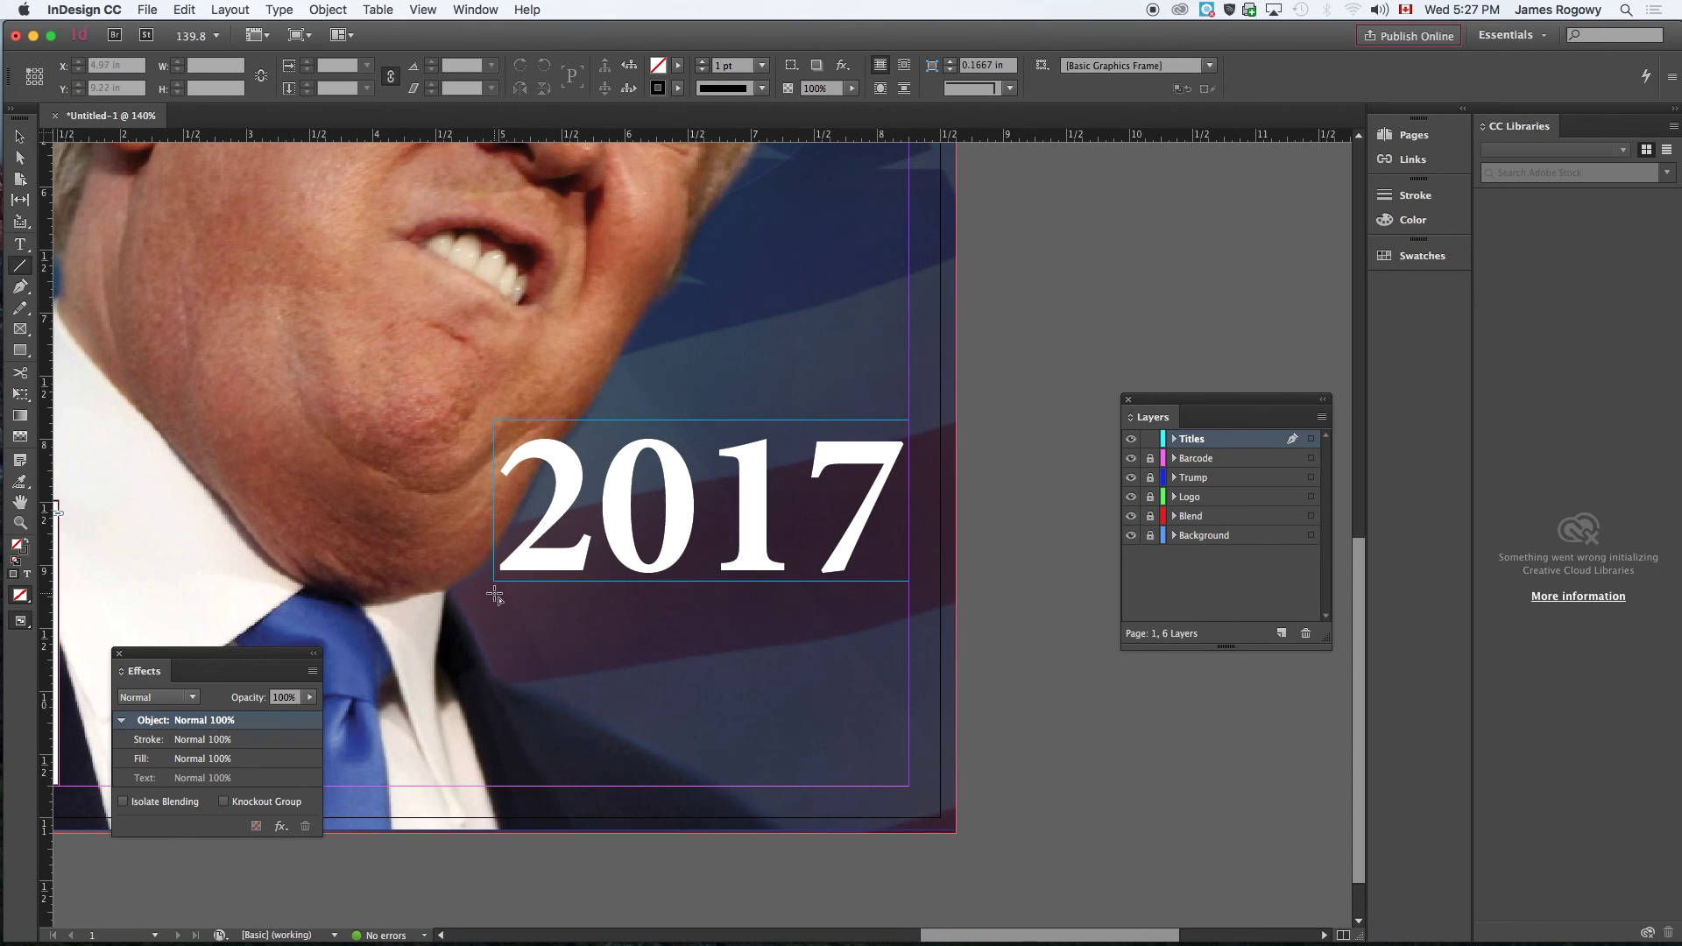
mouse_move(493, 594)
left_mouse_down()
mouse_move(868, 631)
mouse_move(736, 768)
mouse_move(424, 843)
mouse_move(211, 549)
mouse_move(354, 327)
mouse_move(764, 707)
mouse_move(819, 820)
mouse_move(223, 489)
mouse_move(754, 589)
mouse_move(912, 585)
left_mouse_up()
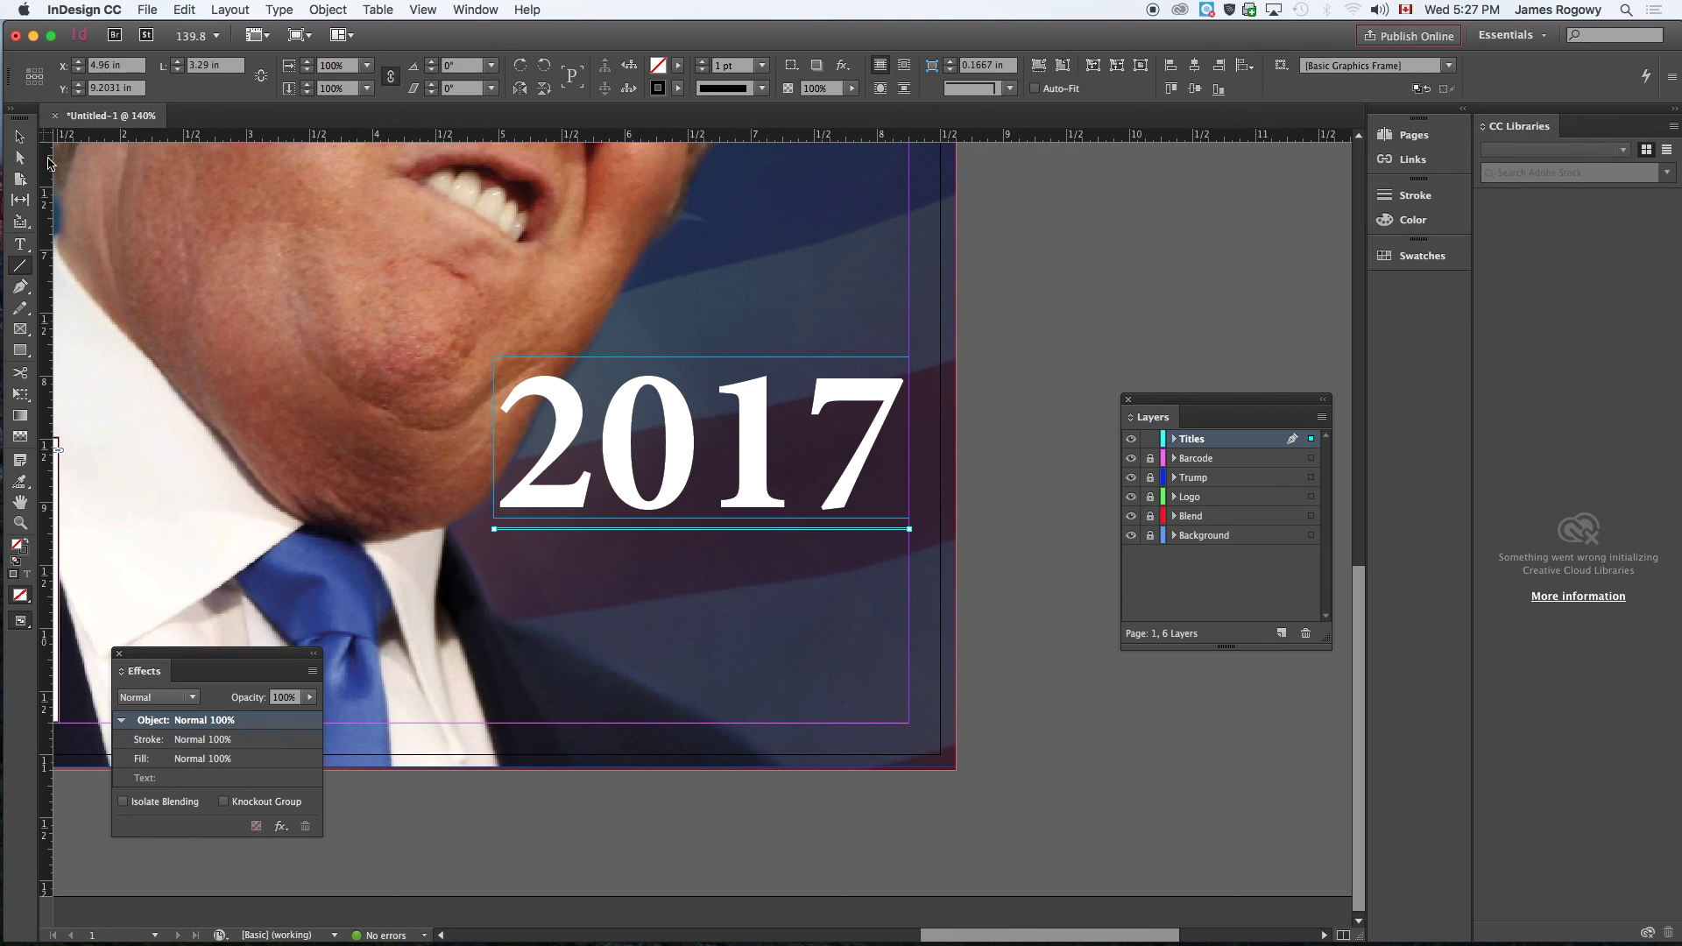
left_click(25, 550)
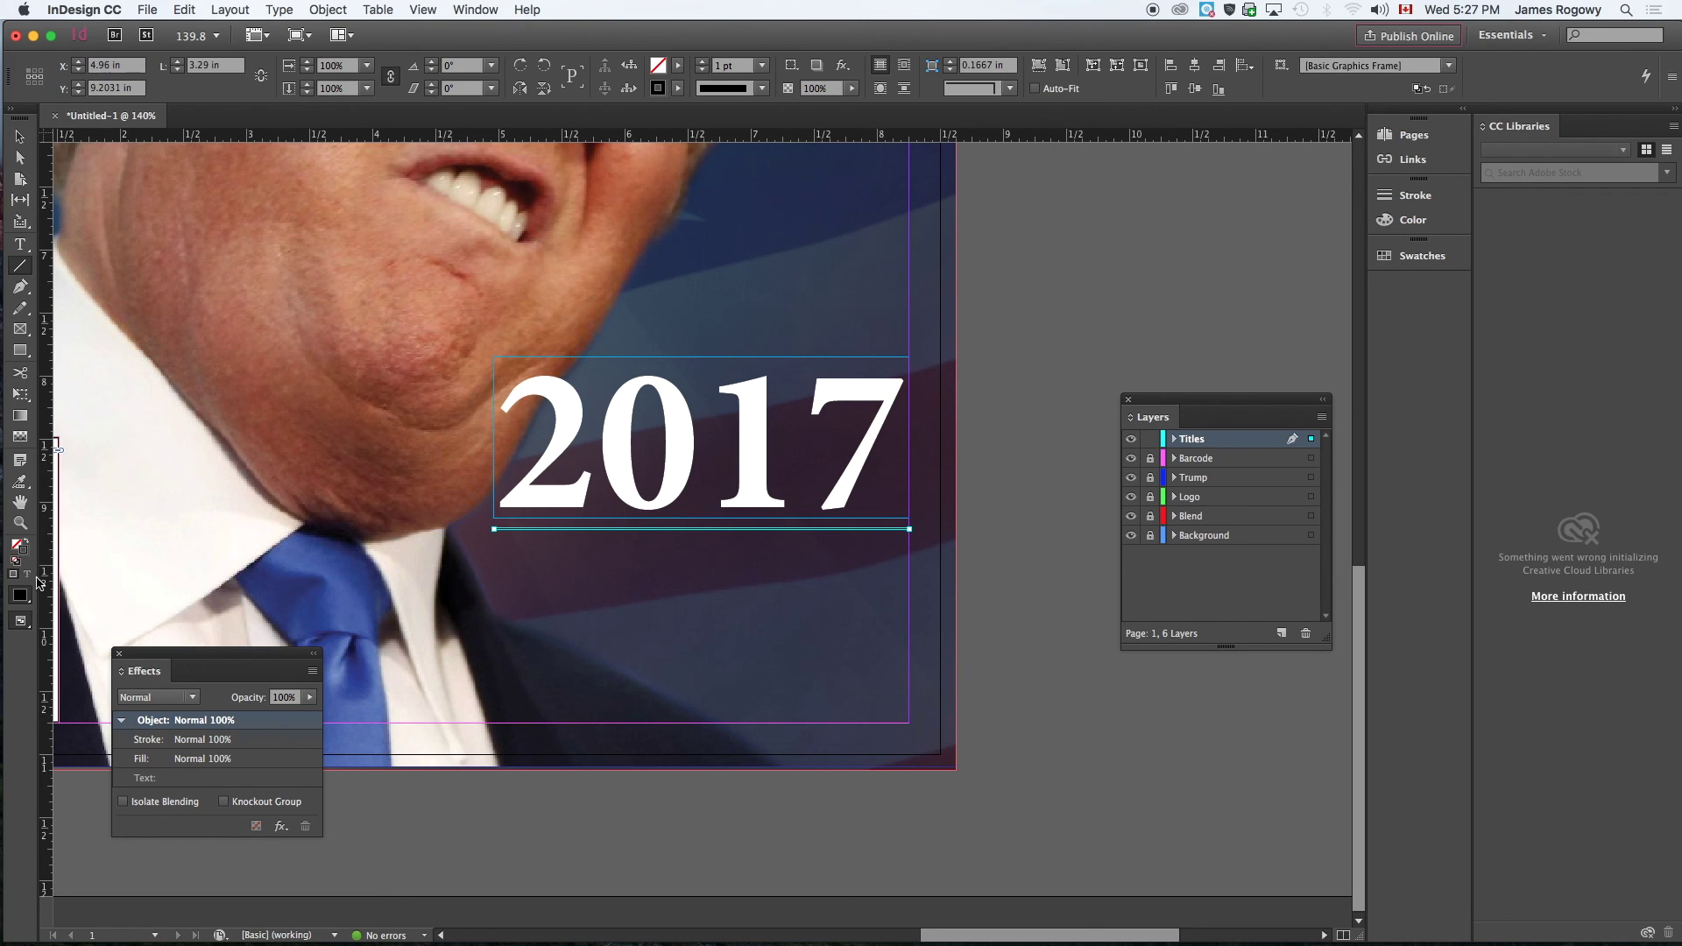
double_click(27, 550)
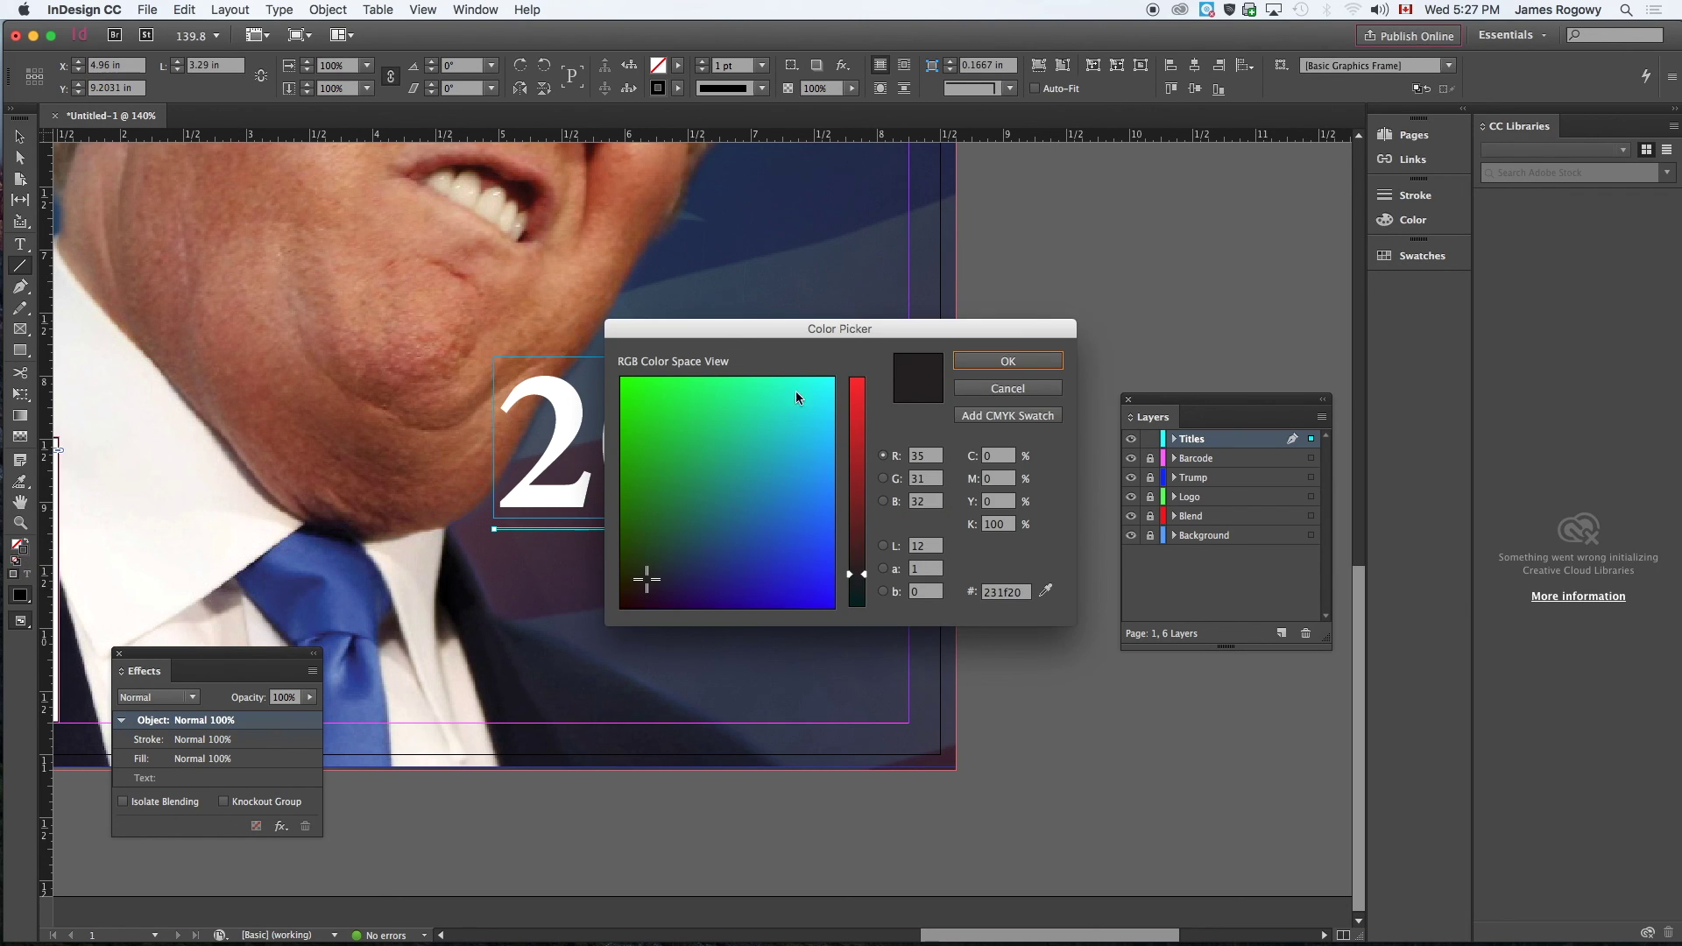
left_click_drag(794, 396, 833, 378)
left_click(856, 379)
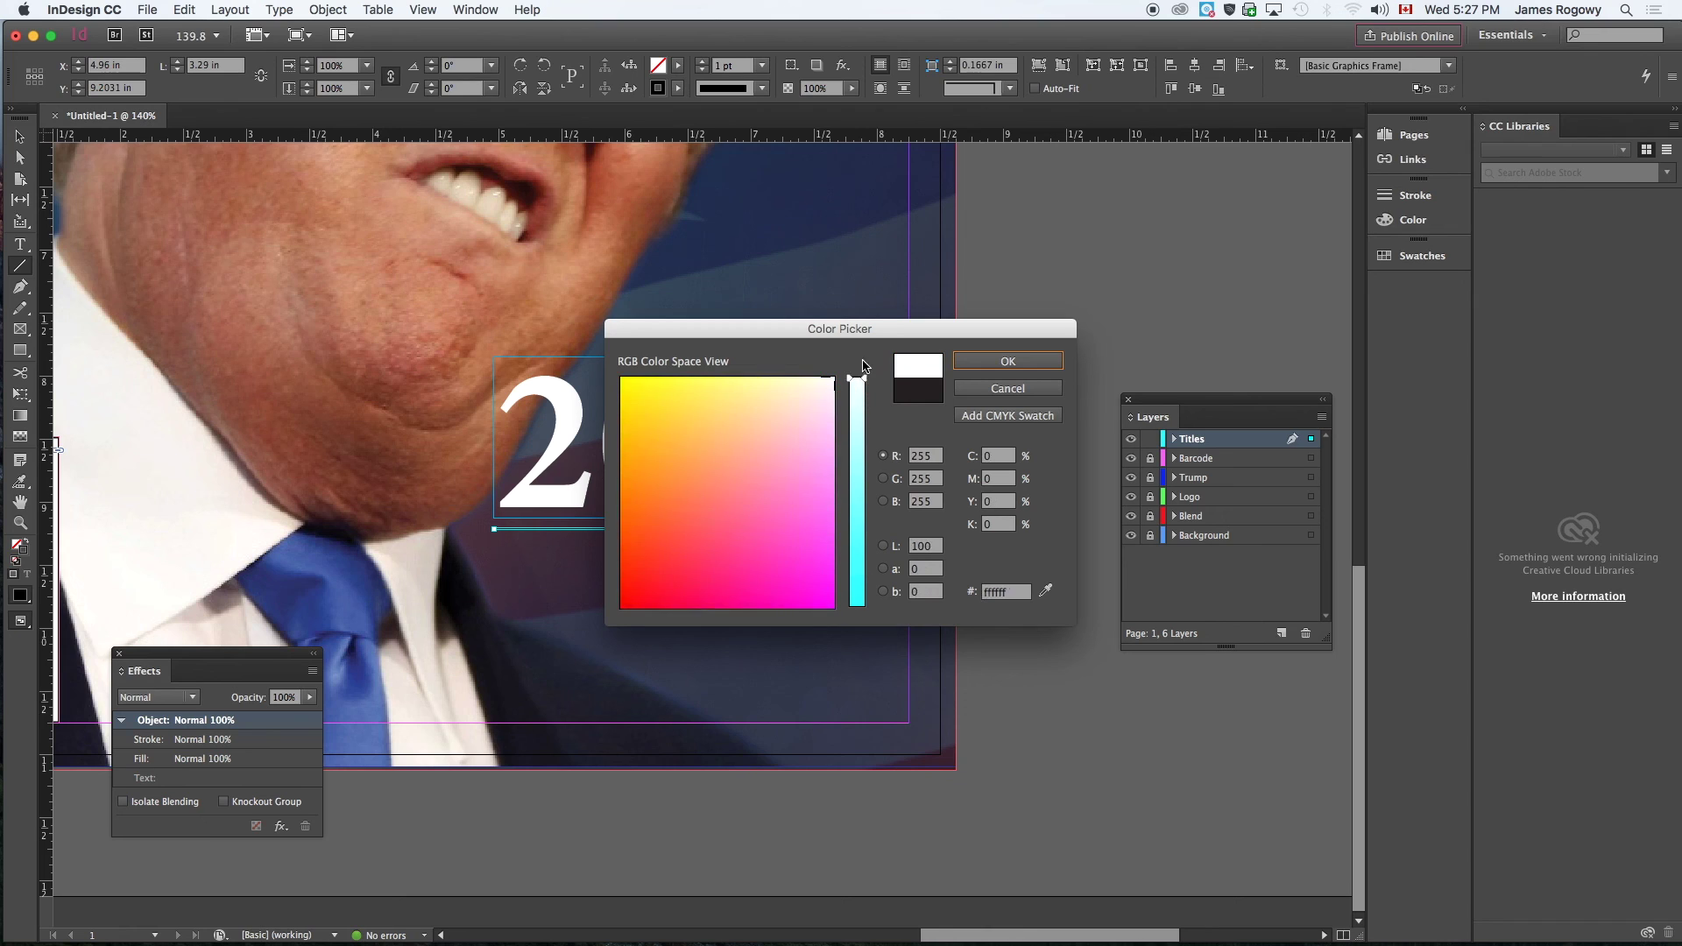
left_click(1008, 361)
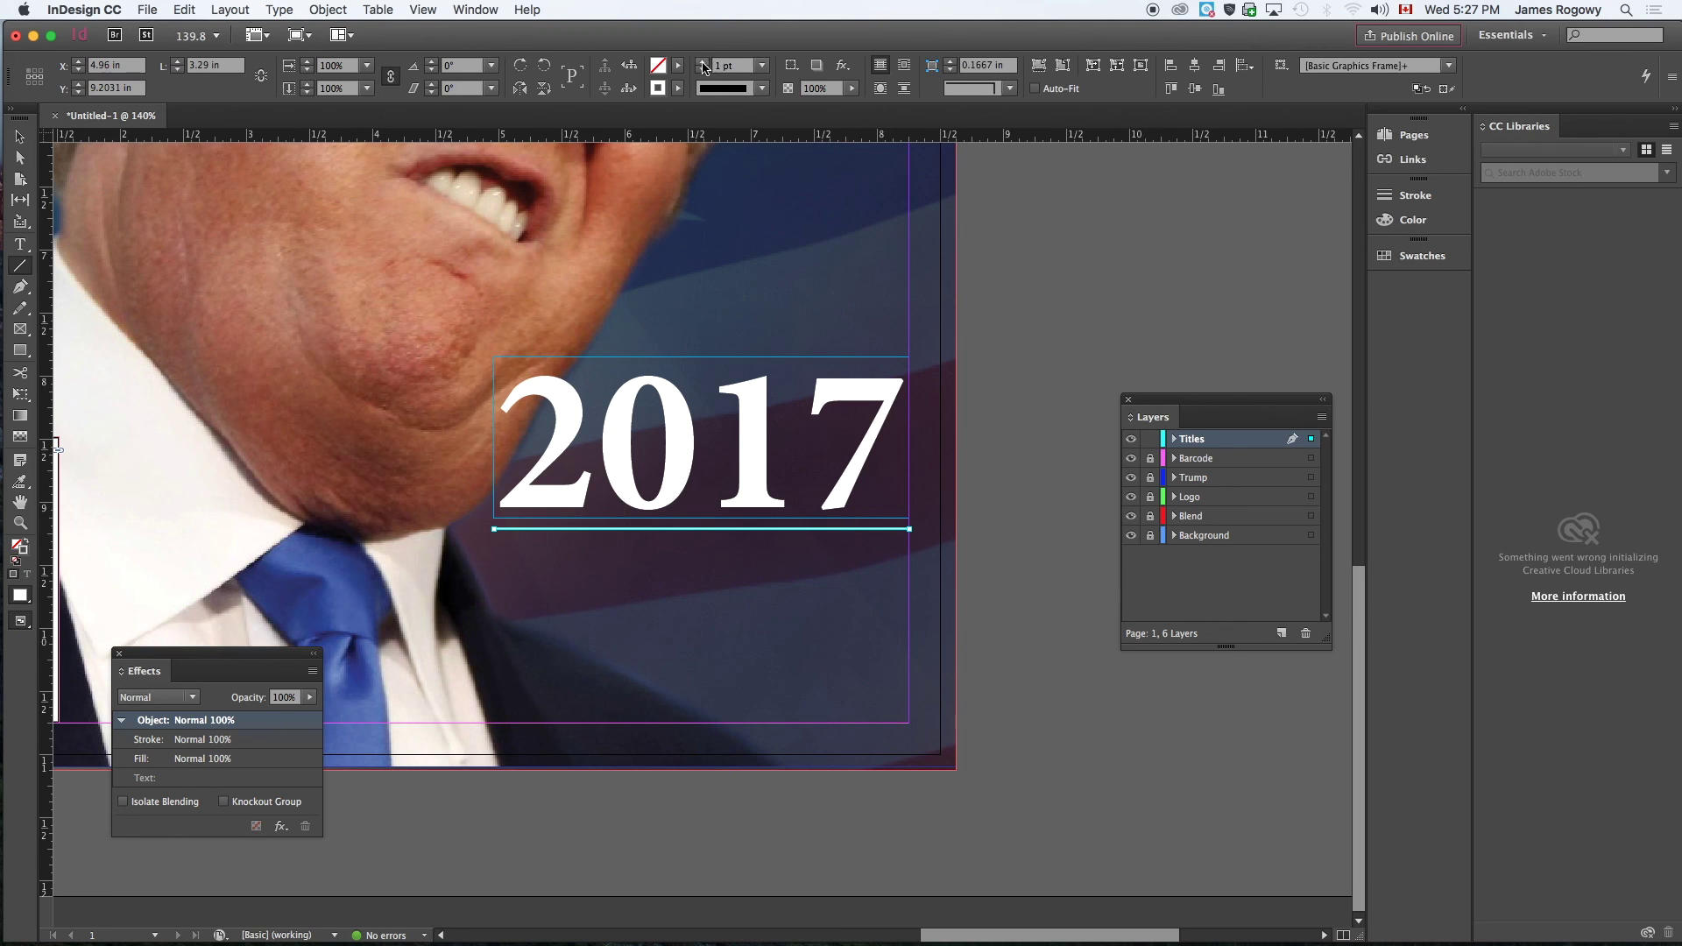
Set the white line's stroke weight to 5 pt, keep its solid stroke type, and deselect it
left_click(703, 65)
left_click(702, 65)
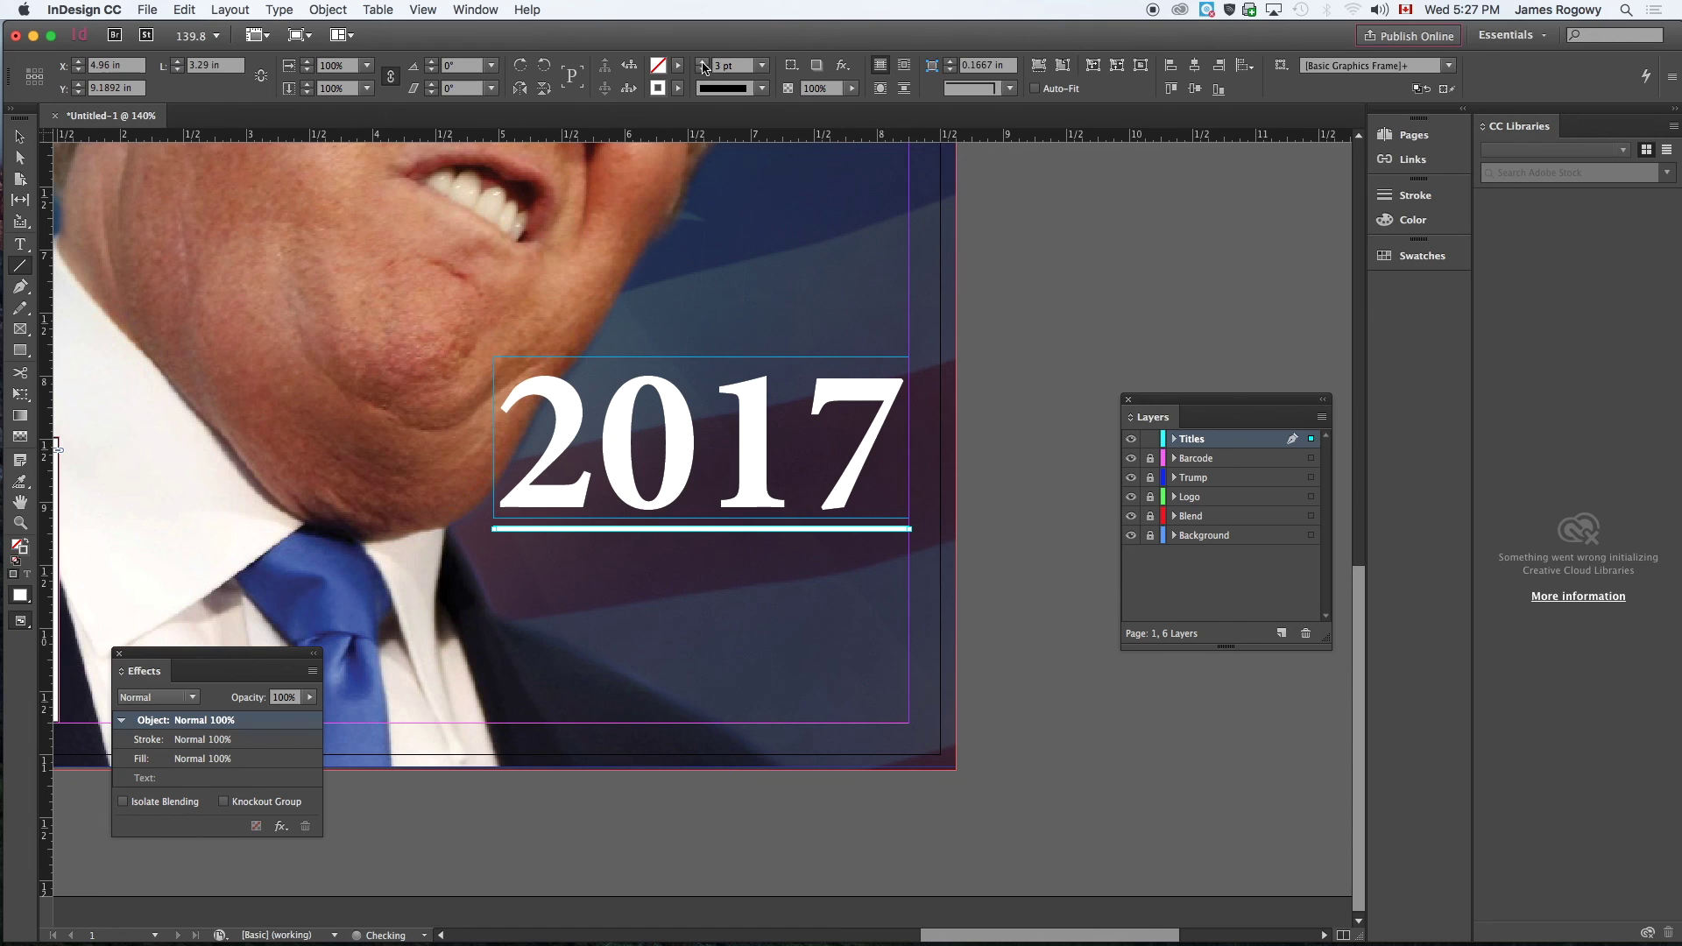
left_click(703, 65)
left_click(703, 65)
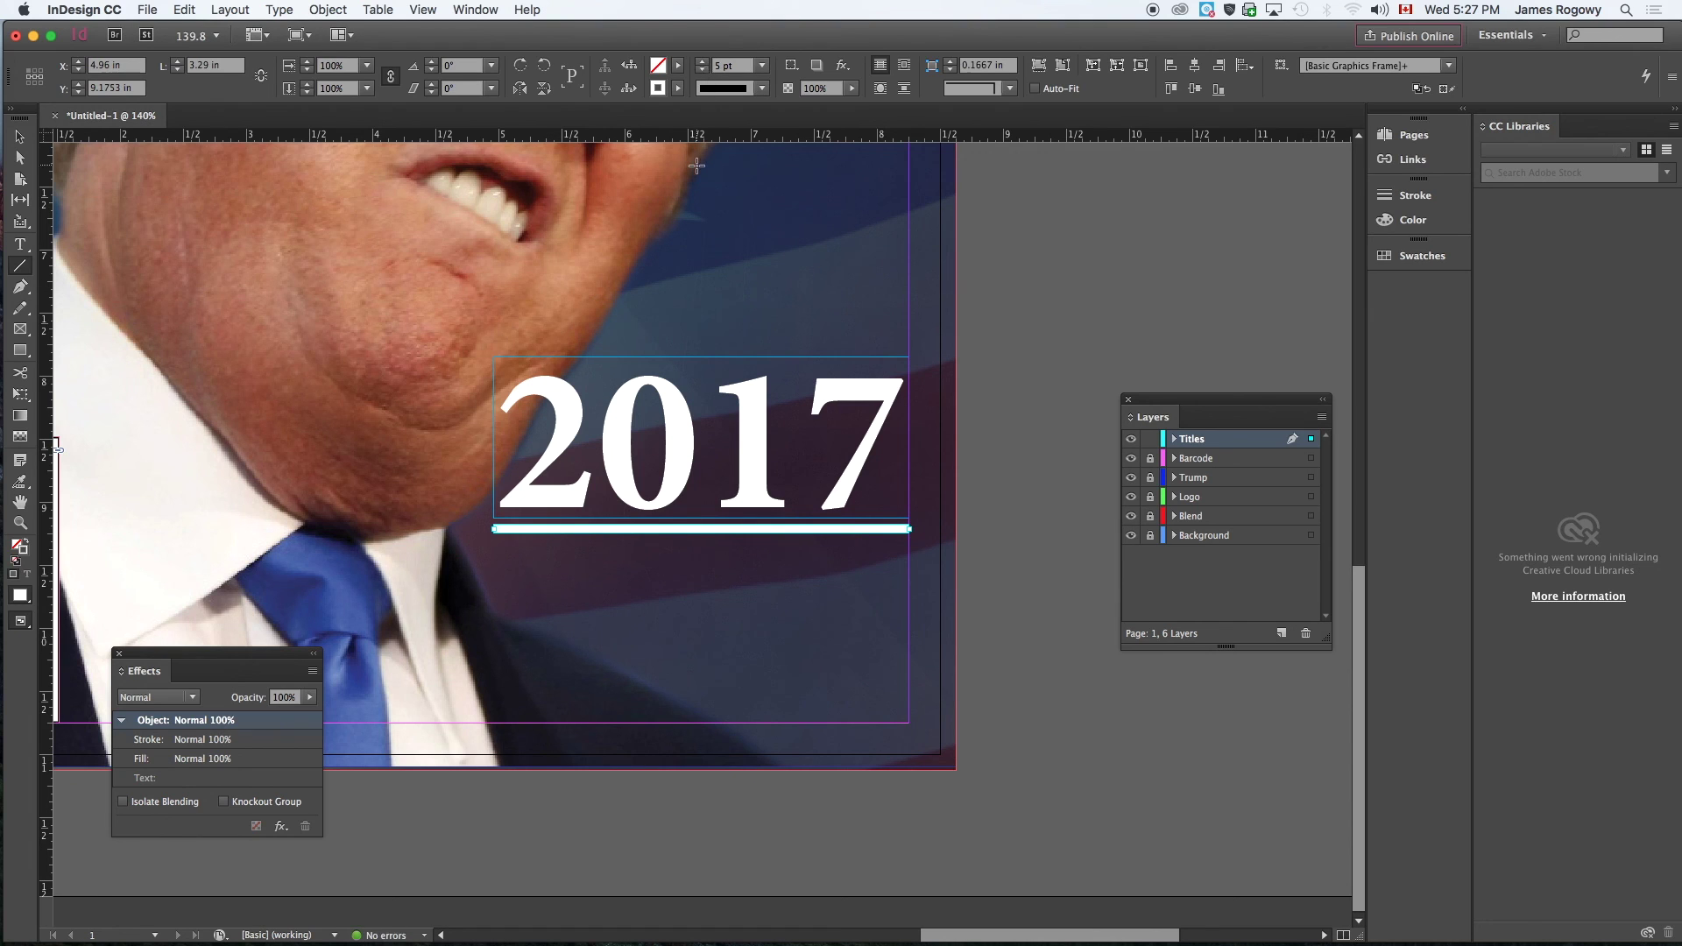
left_click(763, 88)
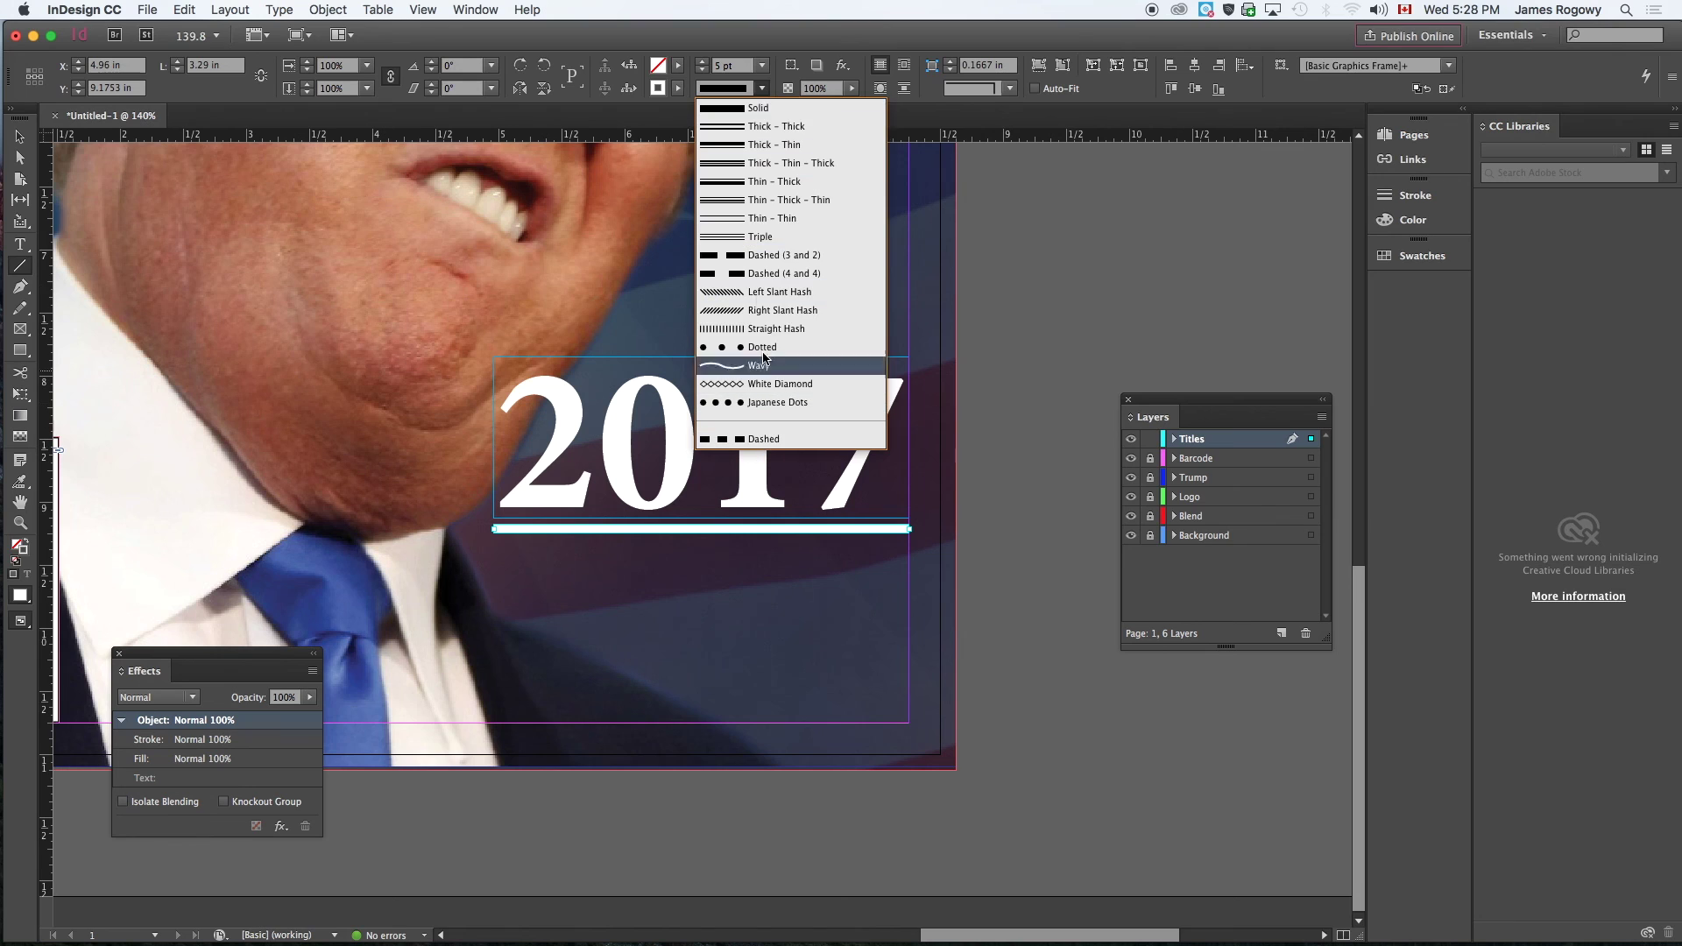
left_click(752, 95)
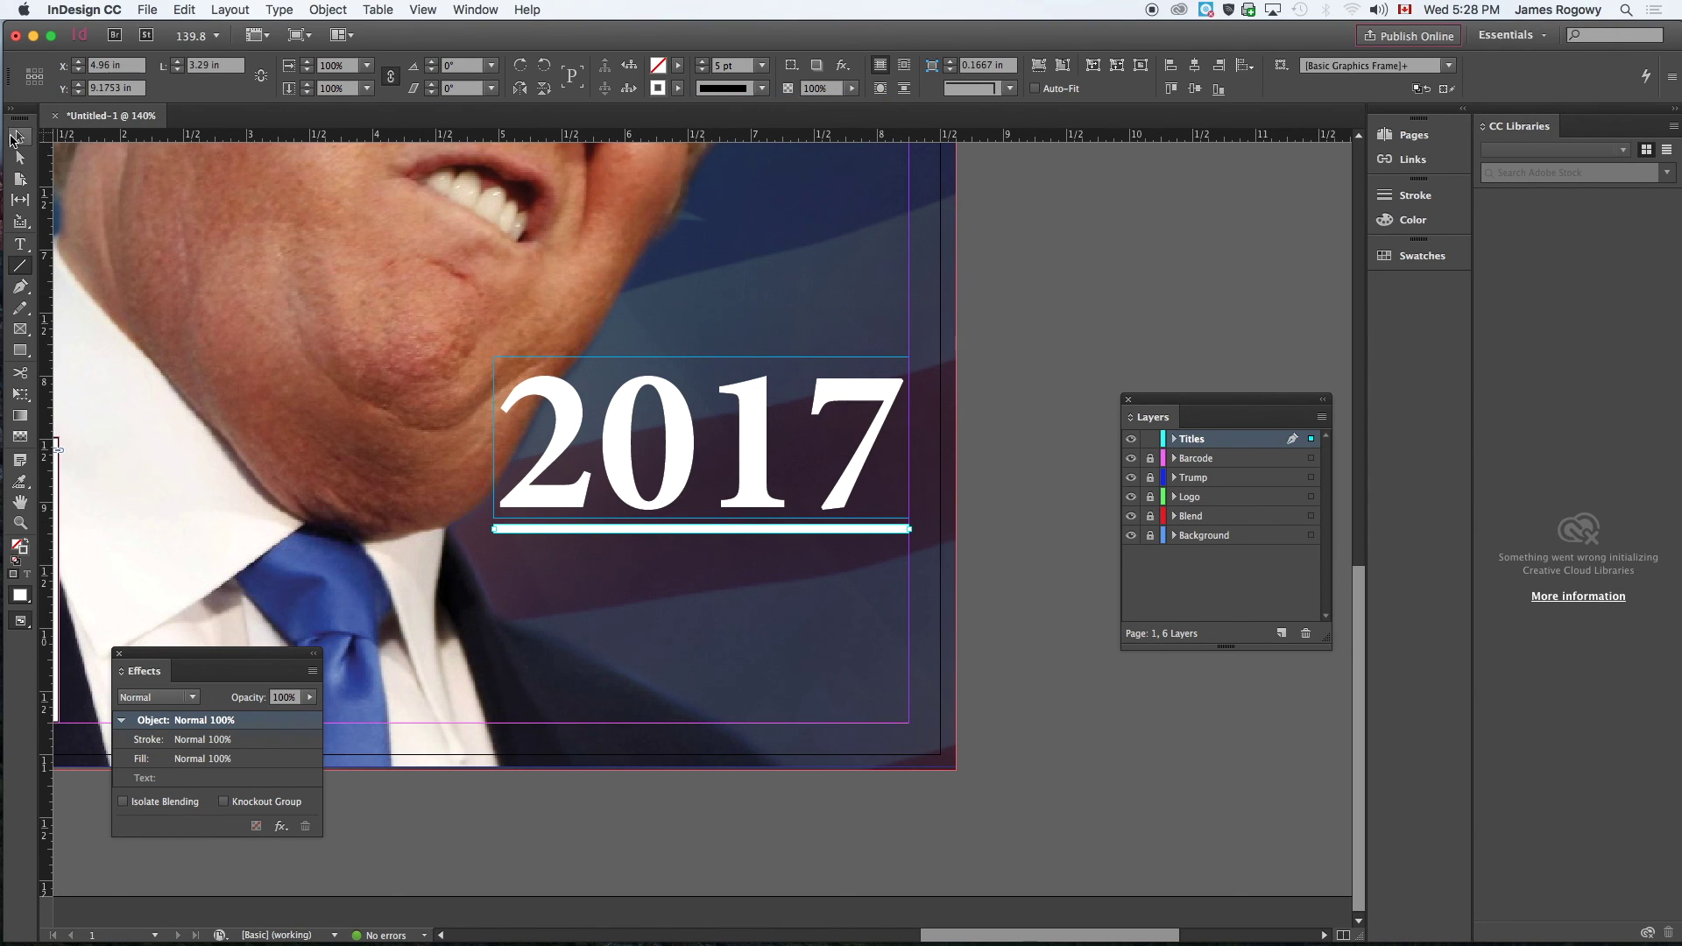
left_click(21, 138)
left_click(1047, 450)
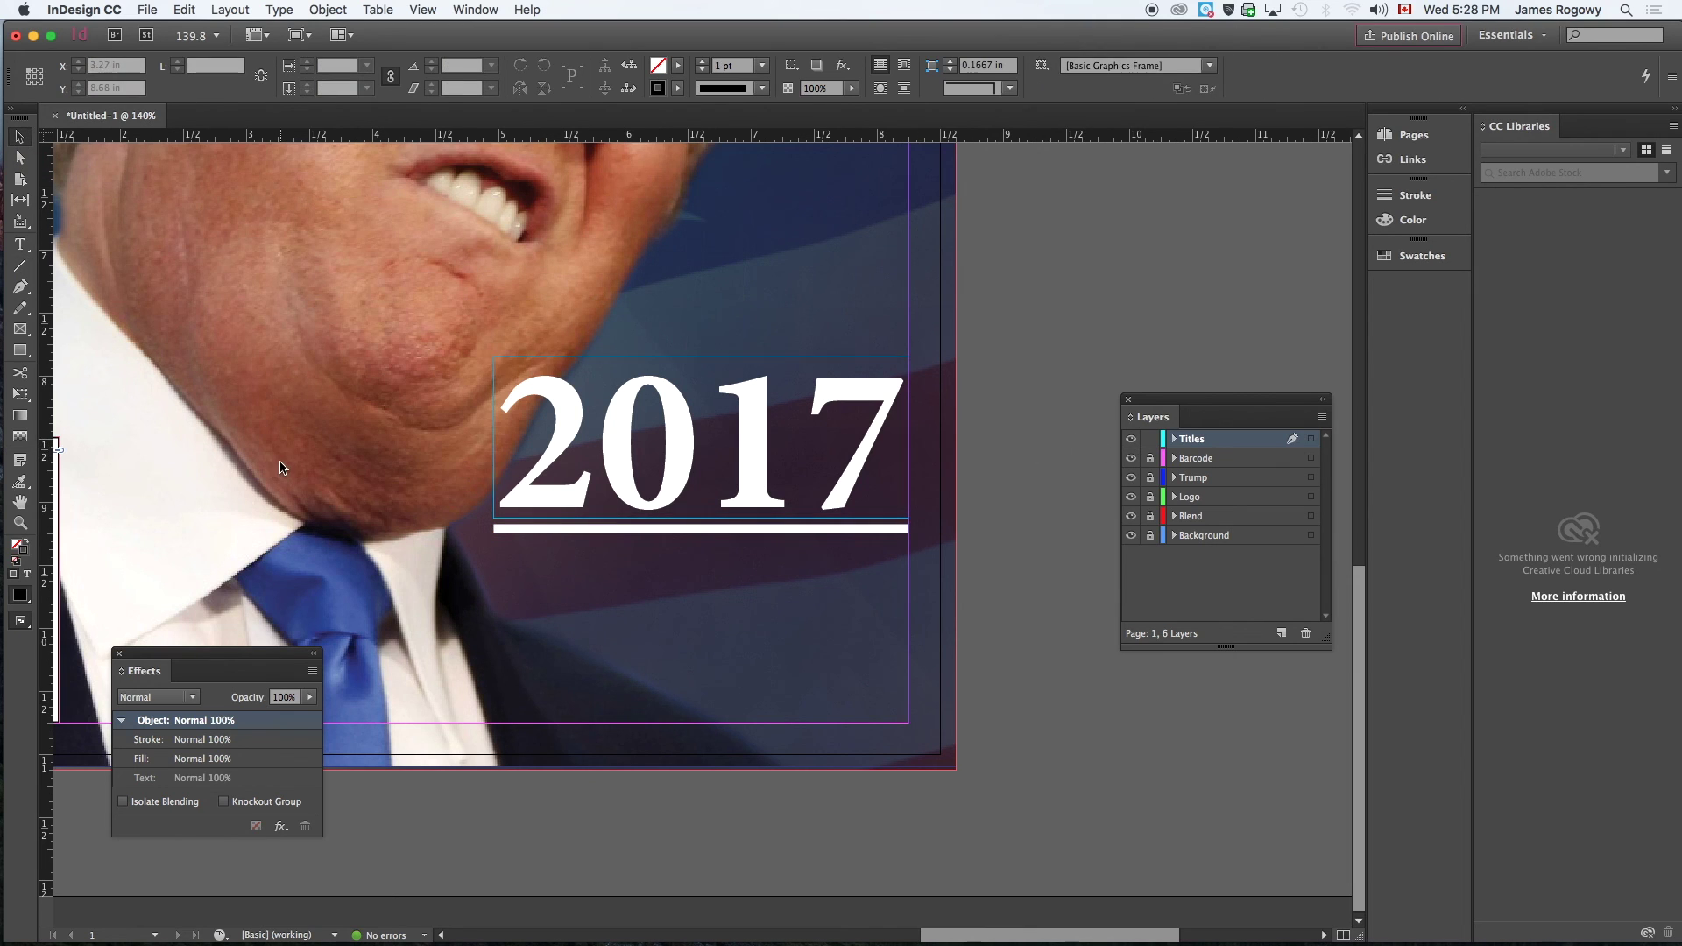
Draw a text frame directly beneath the white line at the same width and enter "Is This The End?"
left_click(21, 246)
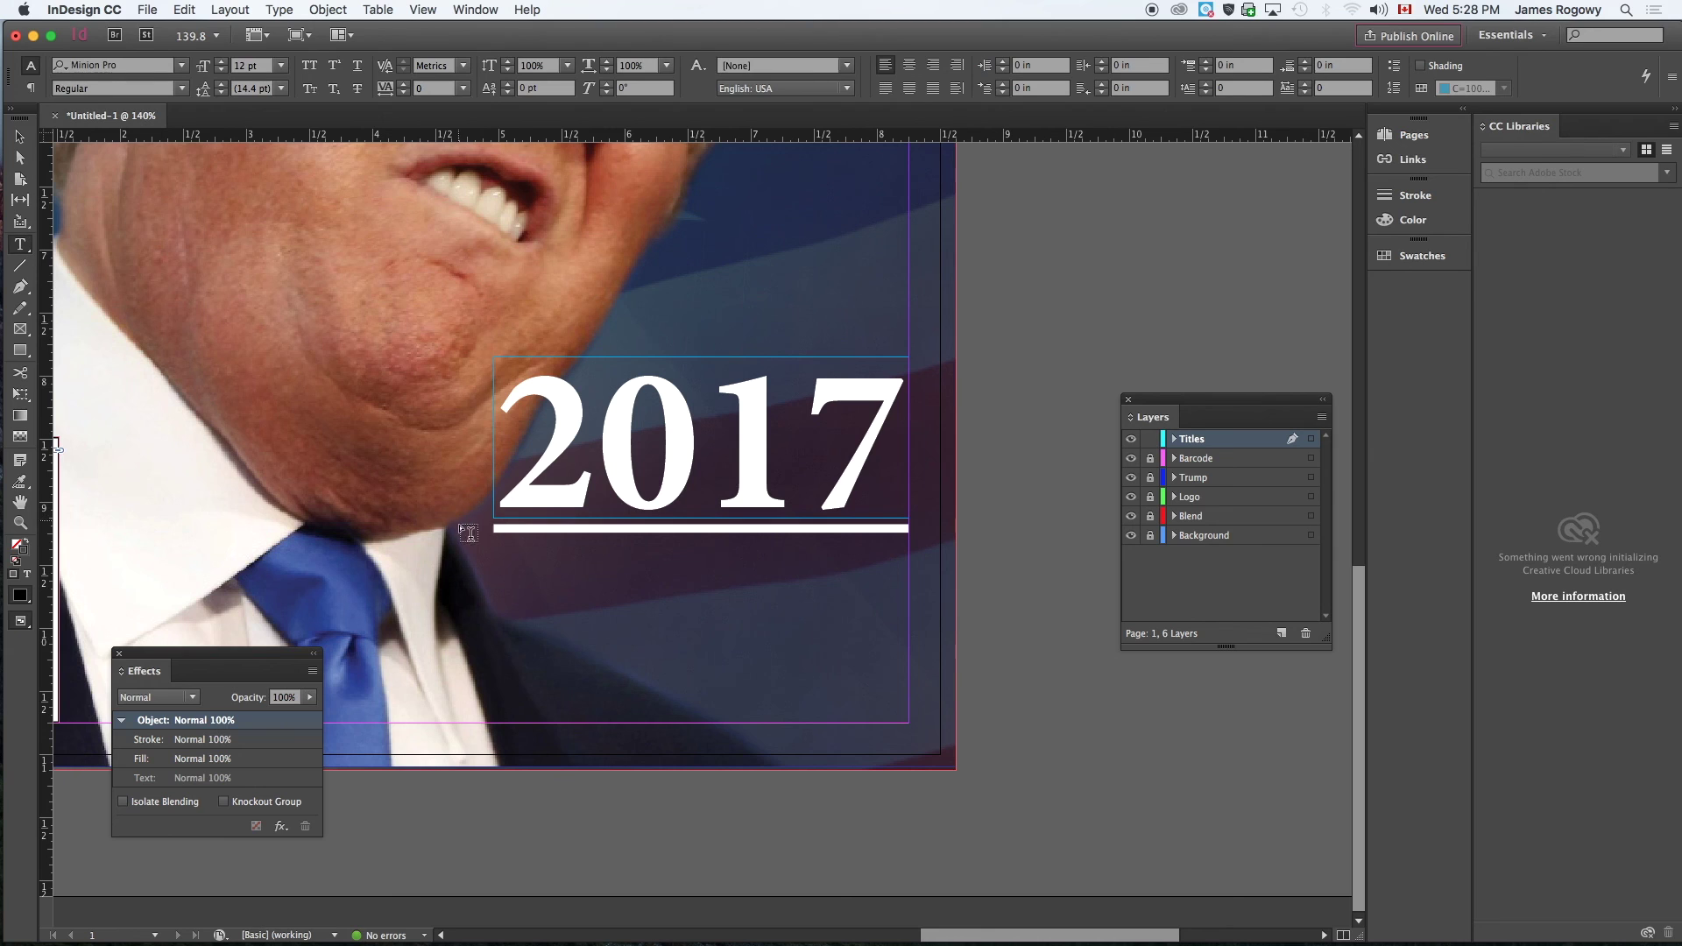
left_click_drag(495, 540, 909, 601)
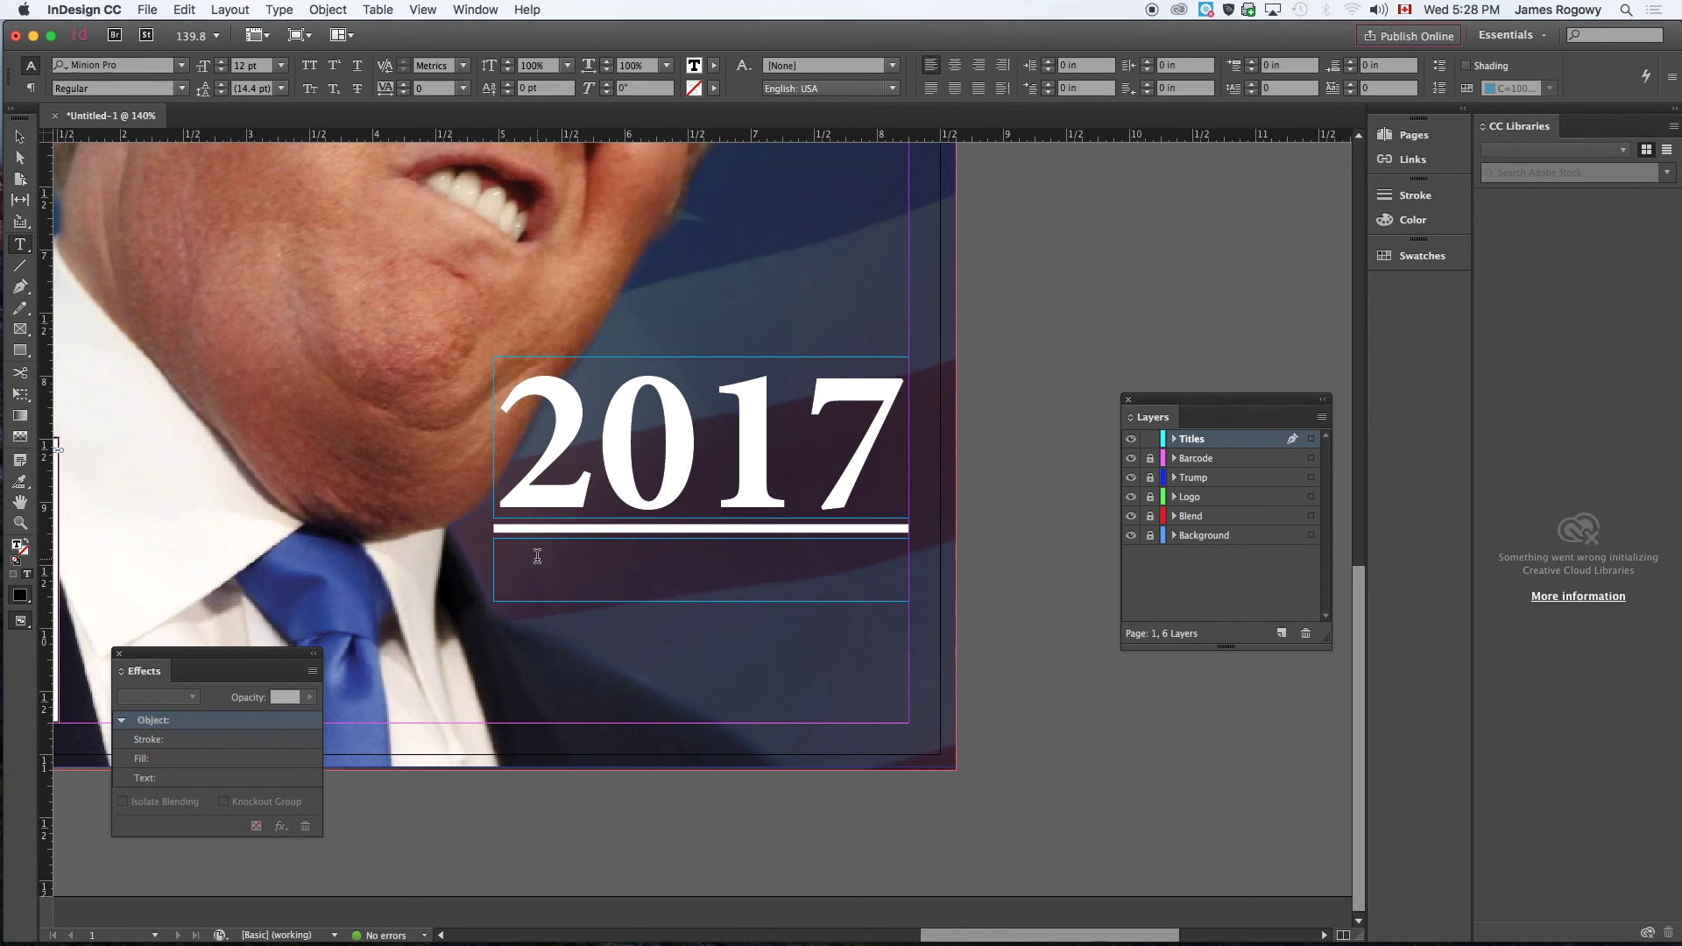
type("Is This The End?")
Fill all of the "Is This The End?" text with the [Paper] swatch
key("super+a")
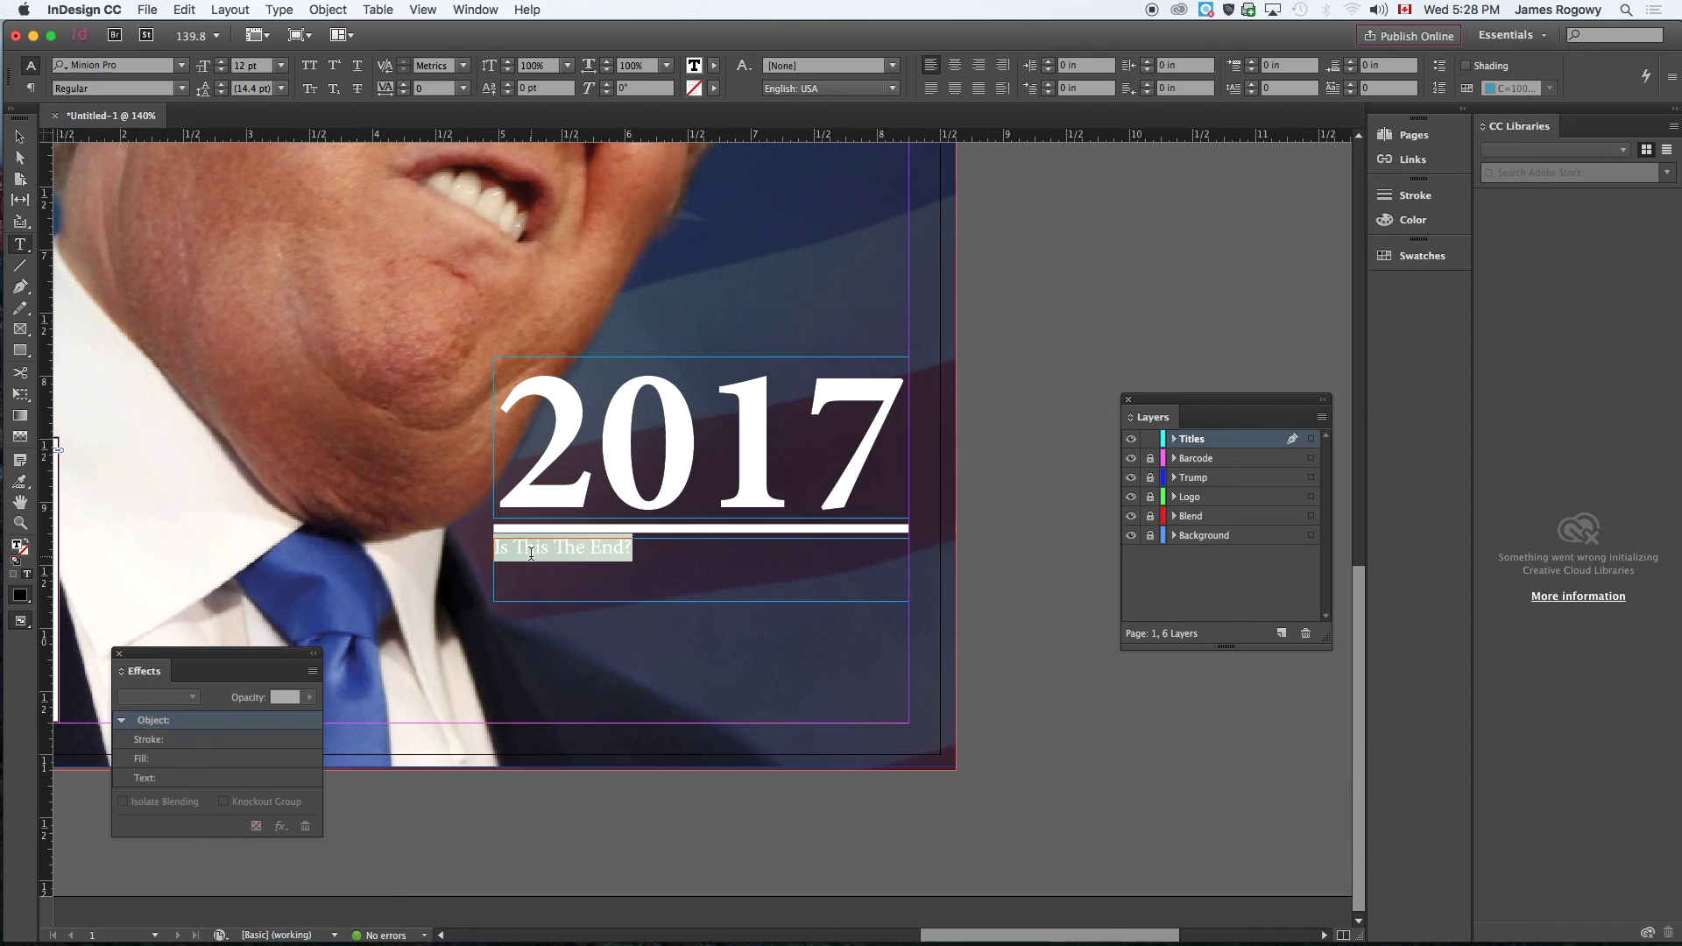
left_click(256, 64)
left_click(1423, 255)
left_click(1210, 335)
left_click(1334, 248)
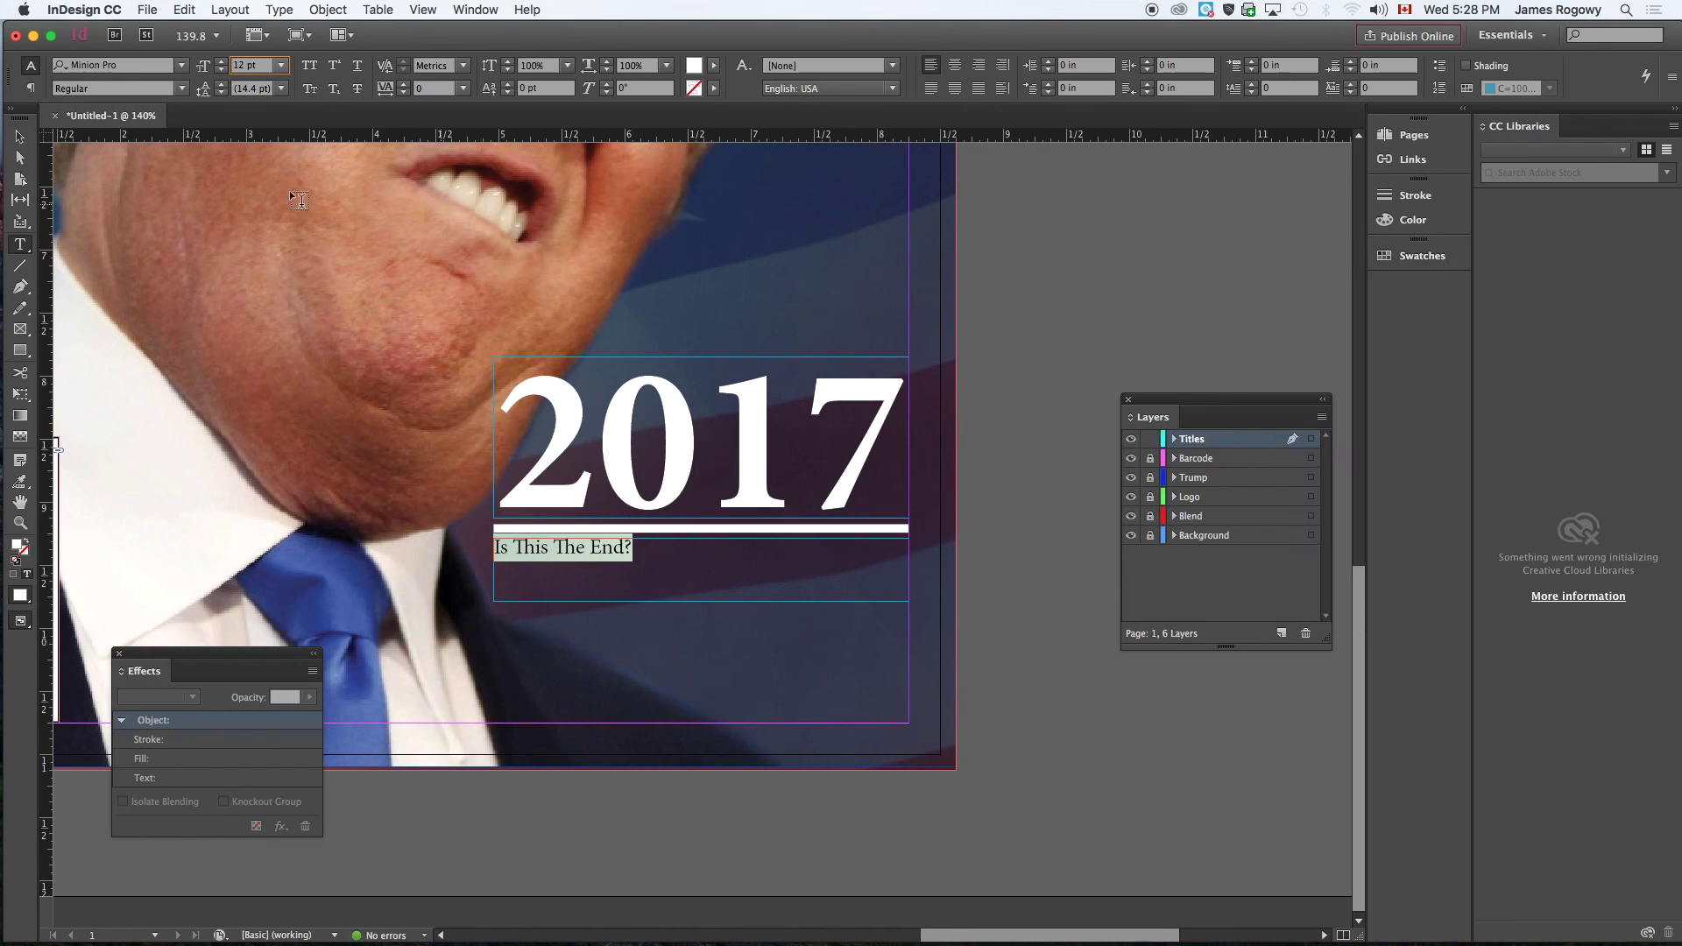
Enlarge the font size of "Is This The End?" until the line spans the full width of its text frame, then deselect it
key("Up")
key("Up")
key("Up")
key("Up")
key("Up")
key("Up")
key("Up")
key("Up")
key("Up")
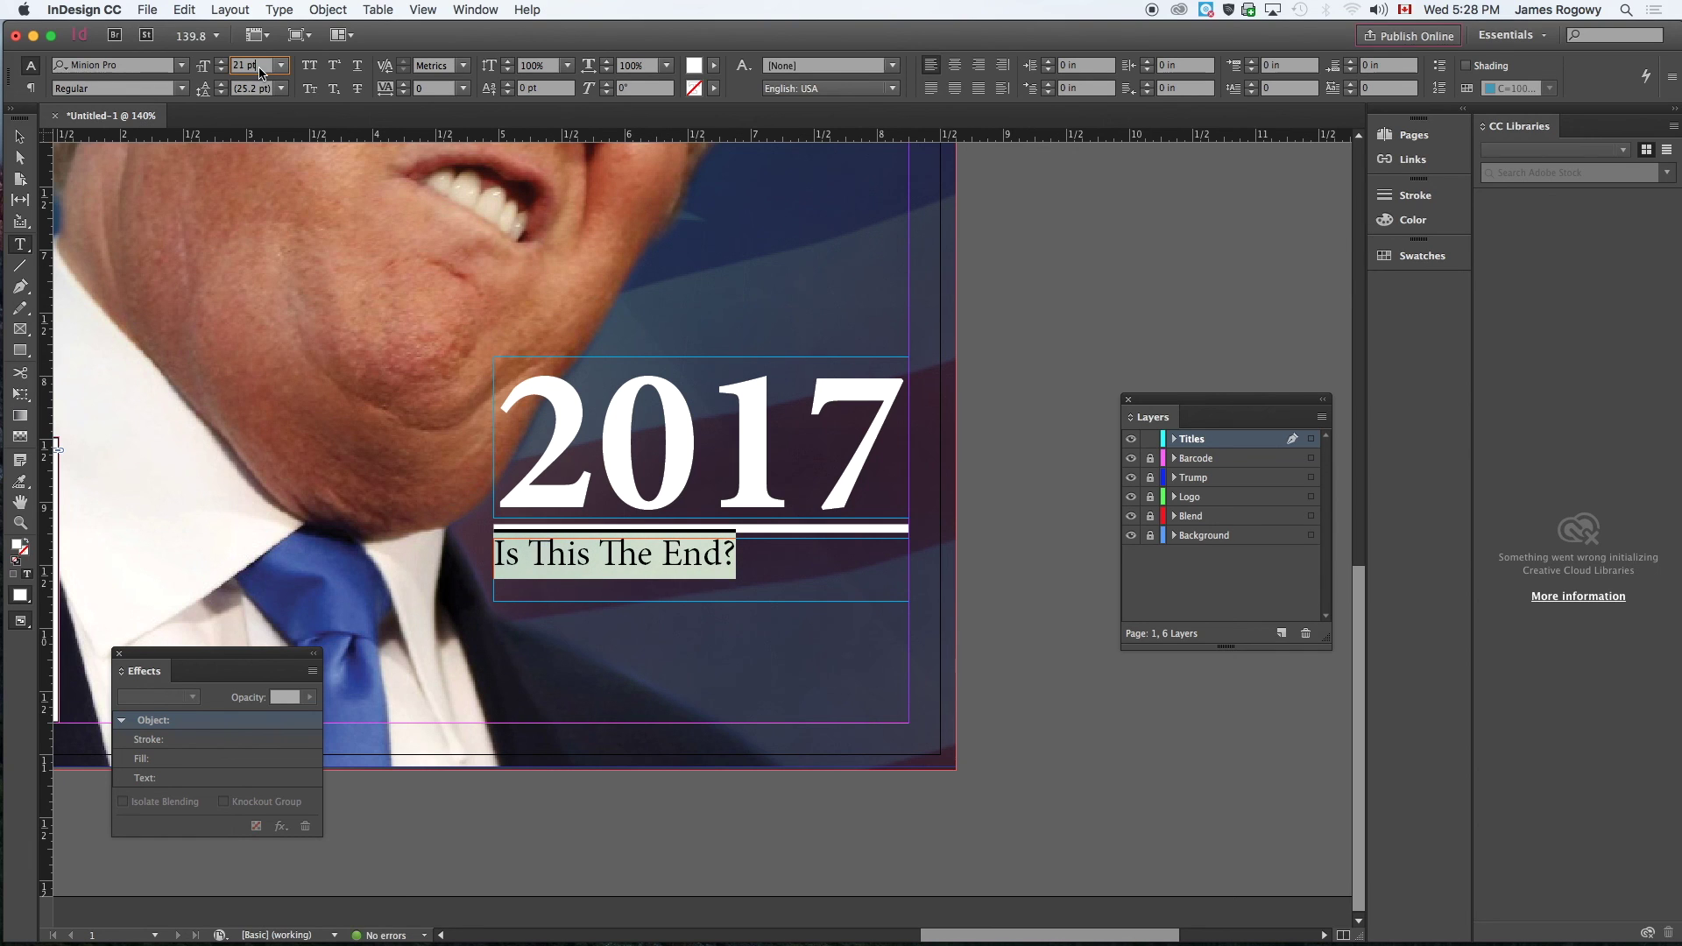
key("Up")
key("Up")
key("Up")
key("Up")
key("Up")
key("Up")
key("Up")
key("Up")
key("Up")
key("Up")
key("Up")
key("Up")
key("Up")
key("Up")
key("Up")
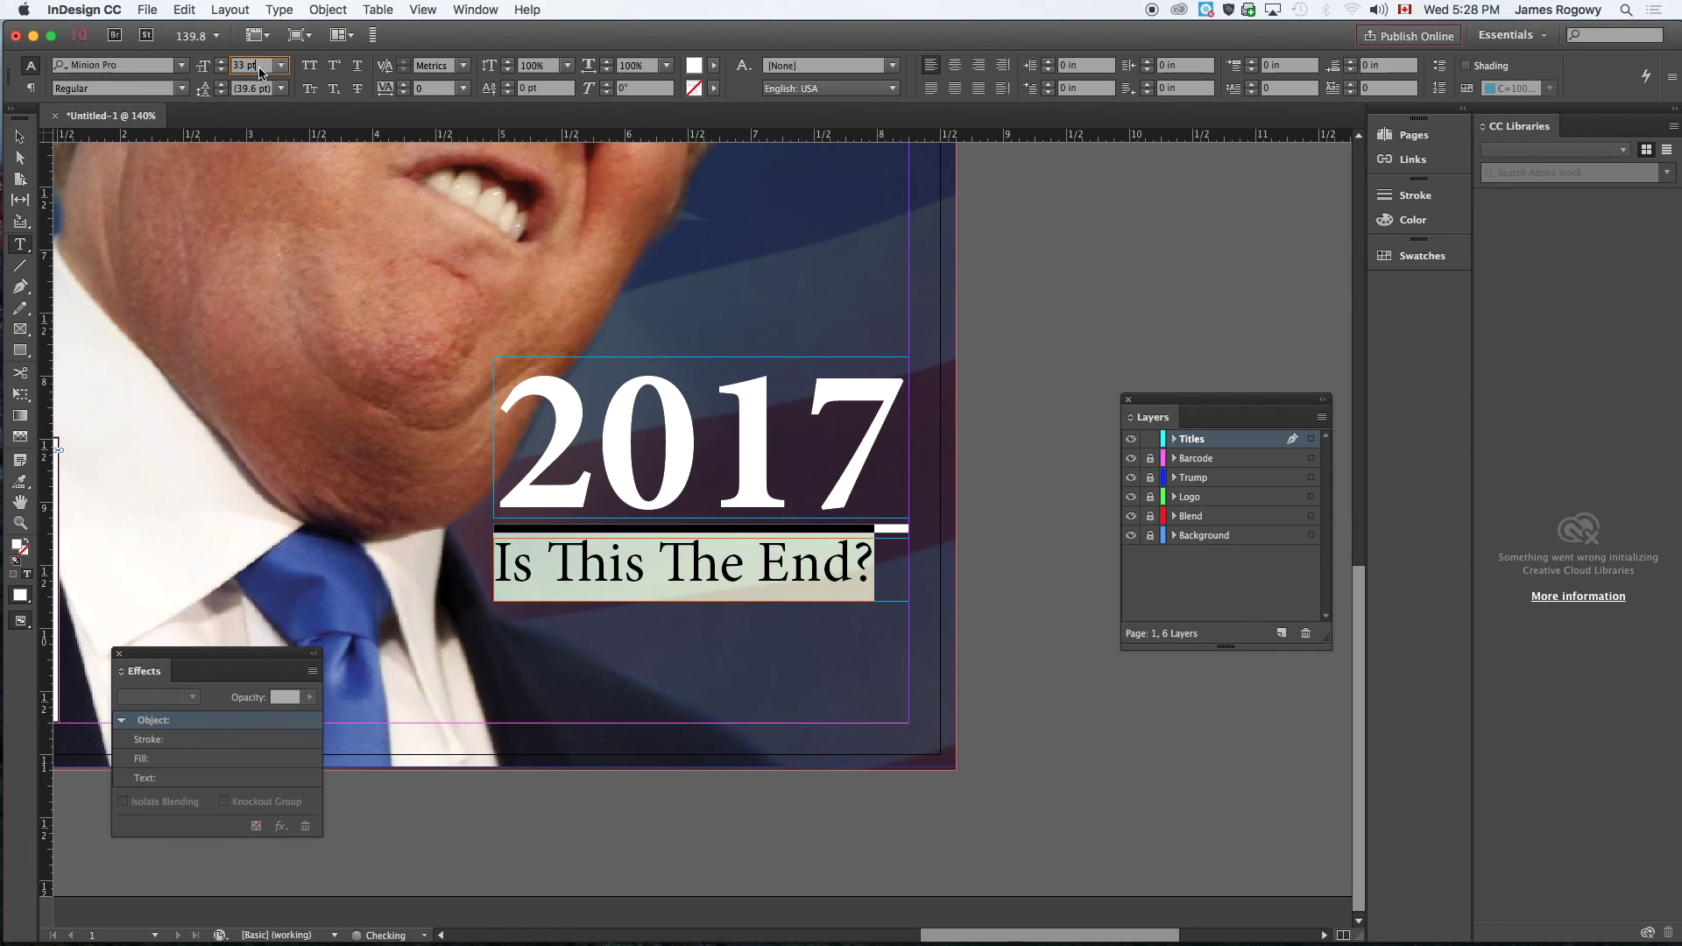
key("Escape")
left_click(1002, 514)
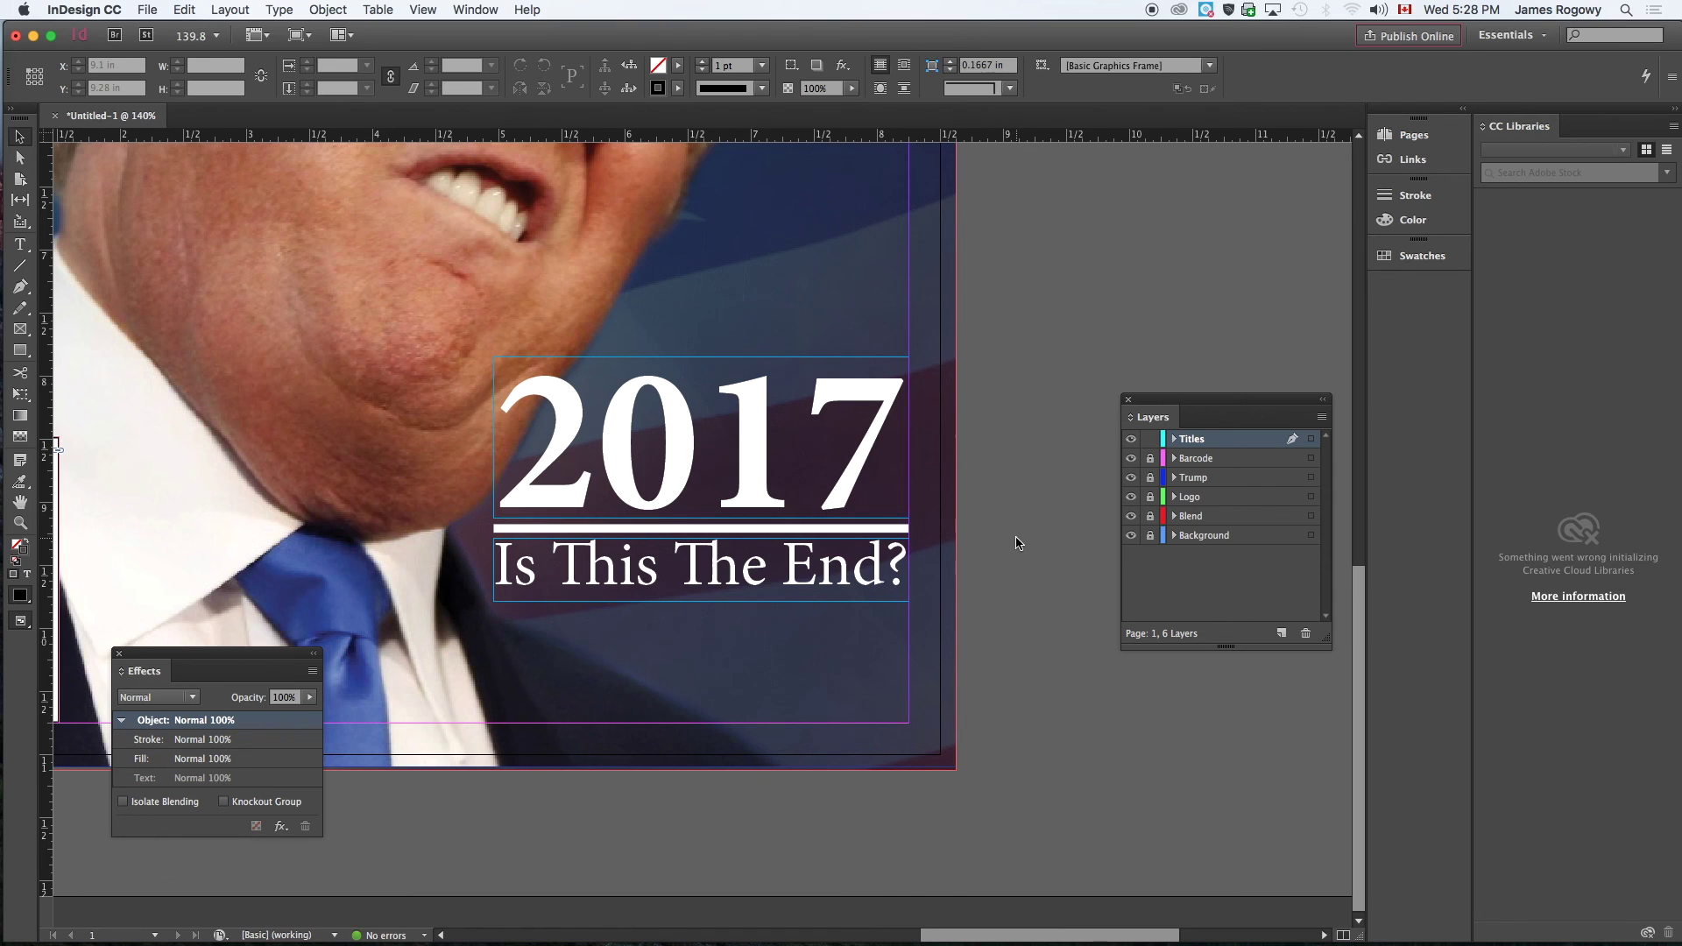
Move the 2017 title, white line and "Is This The End?" frame together straight down, close to the page's bottom margin, and deselect them
key("super+0")
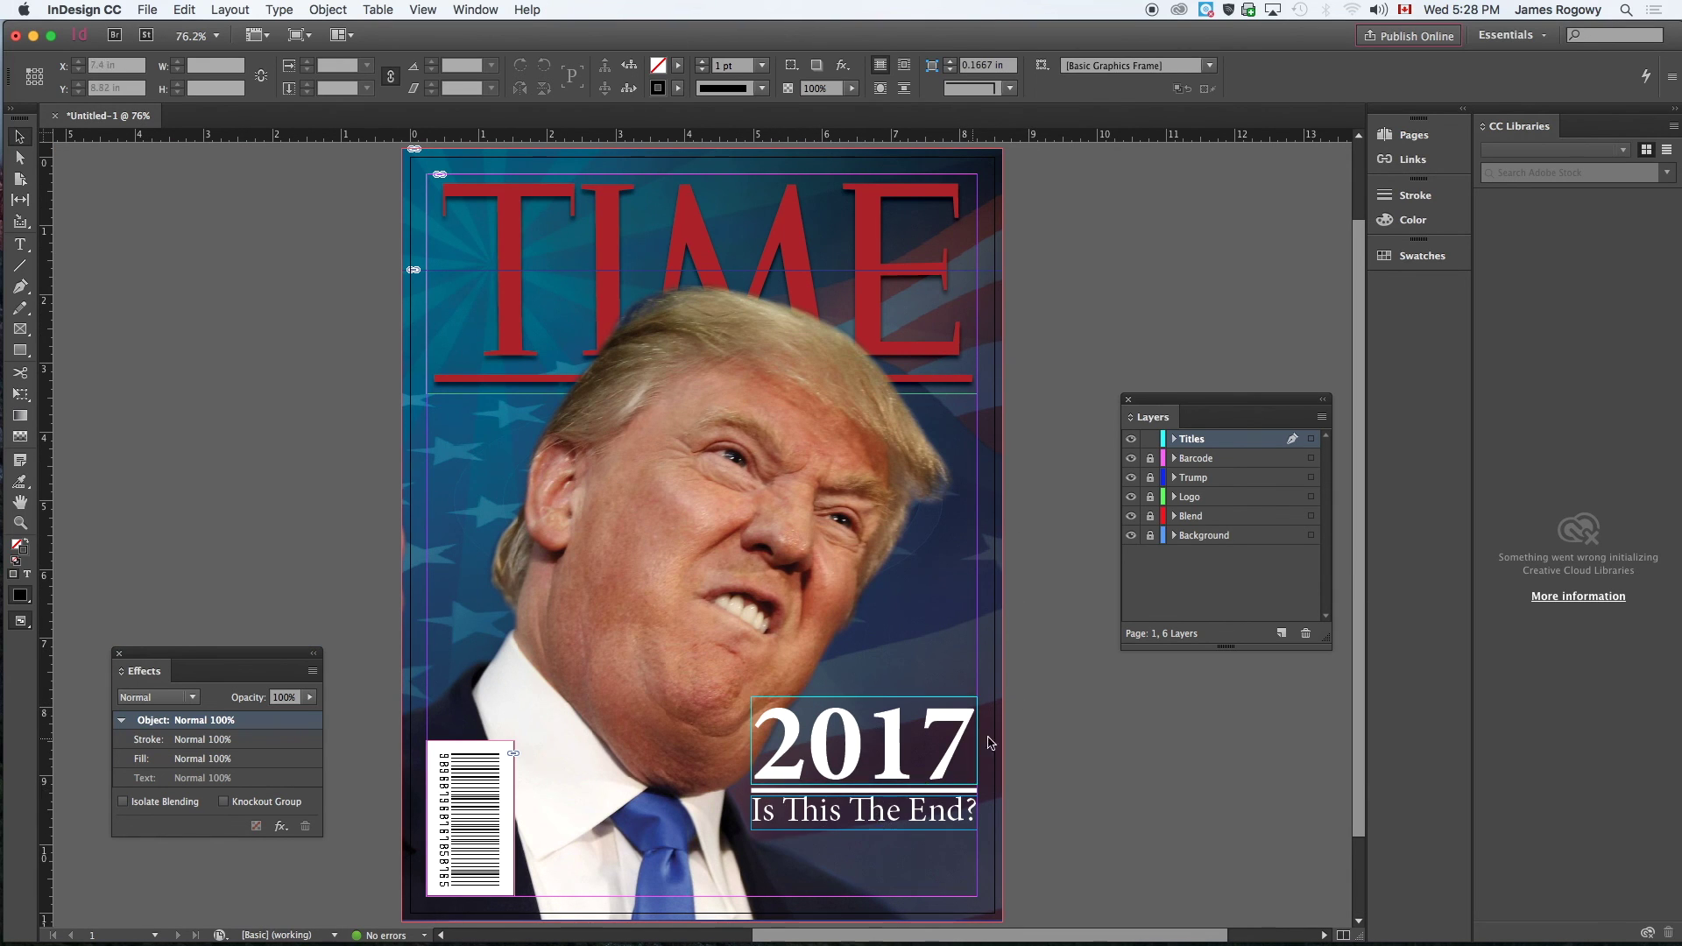
left_click_drag(1023, 736, 883, 834)
left_click_drag(1050, 701, 891, 855)
left_click_drag(893, 745, 894, 781)
left_click(1060, 755)
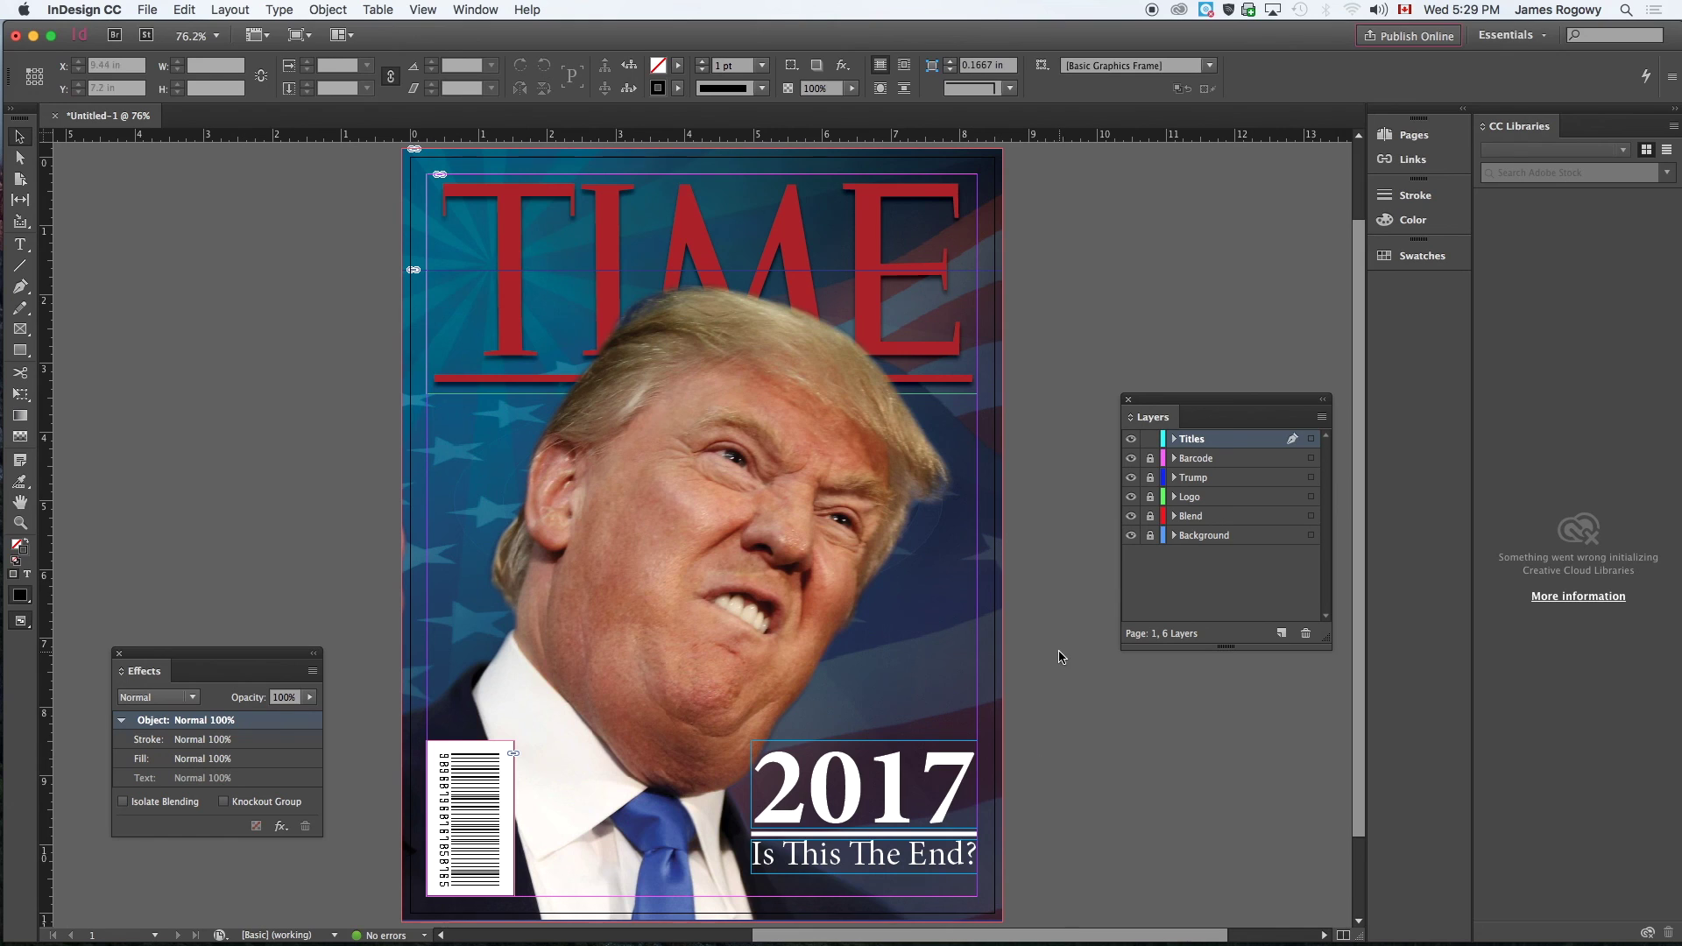
Check the finished cover in Preview mode without guides and frame edges, and return to the Normal view
key("w")
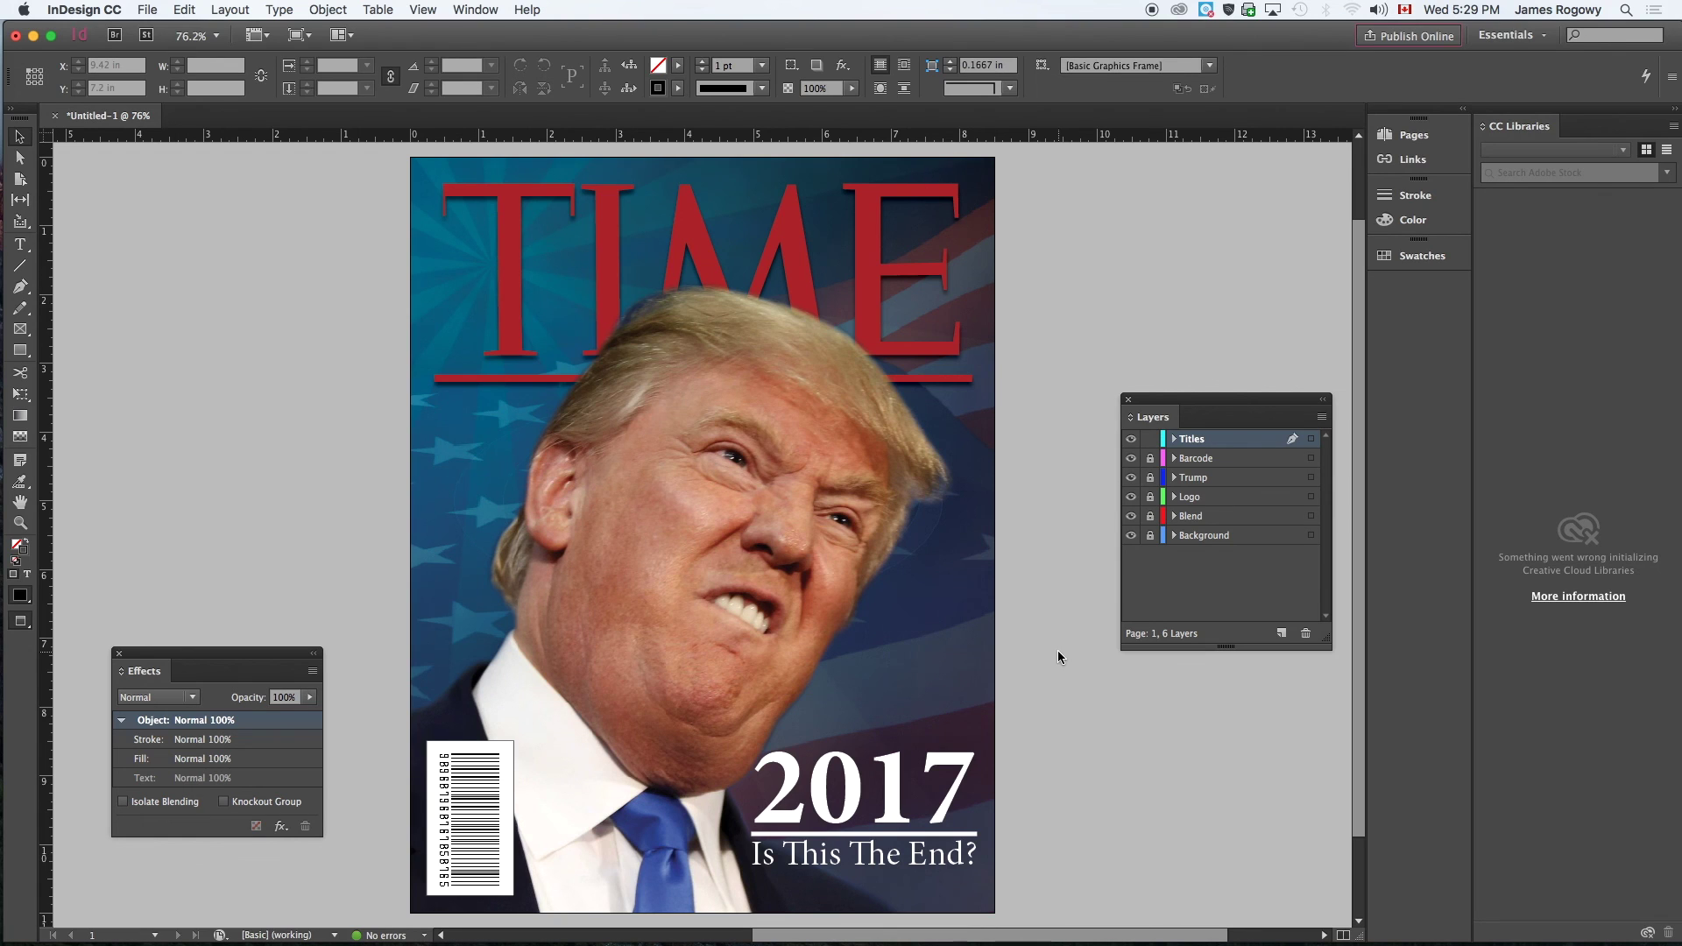
key("w")
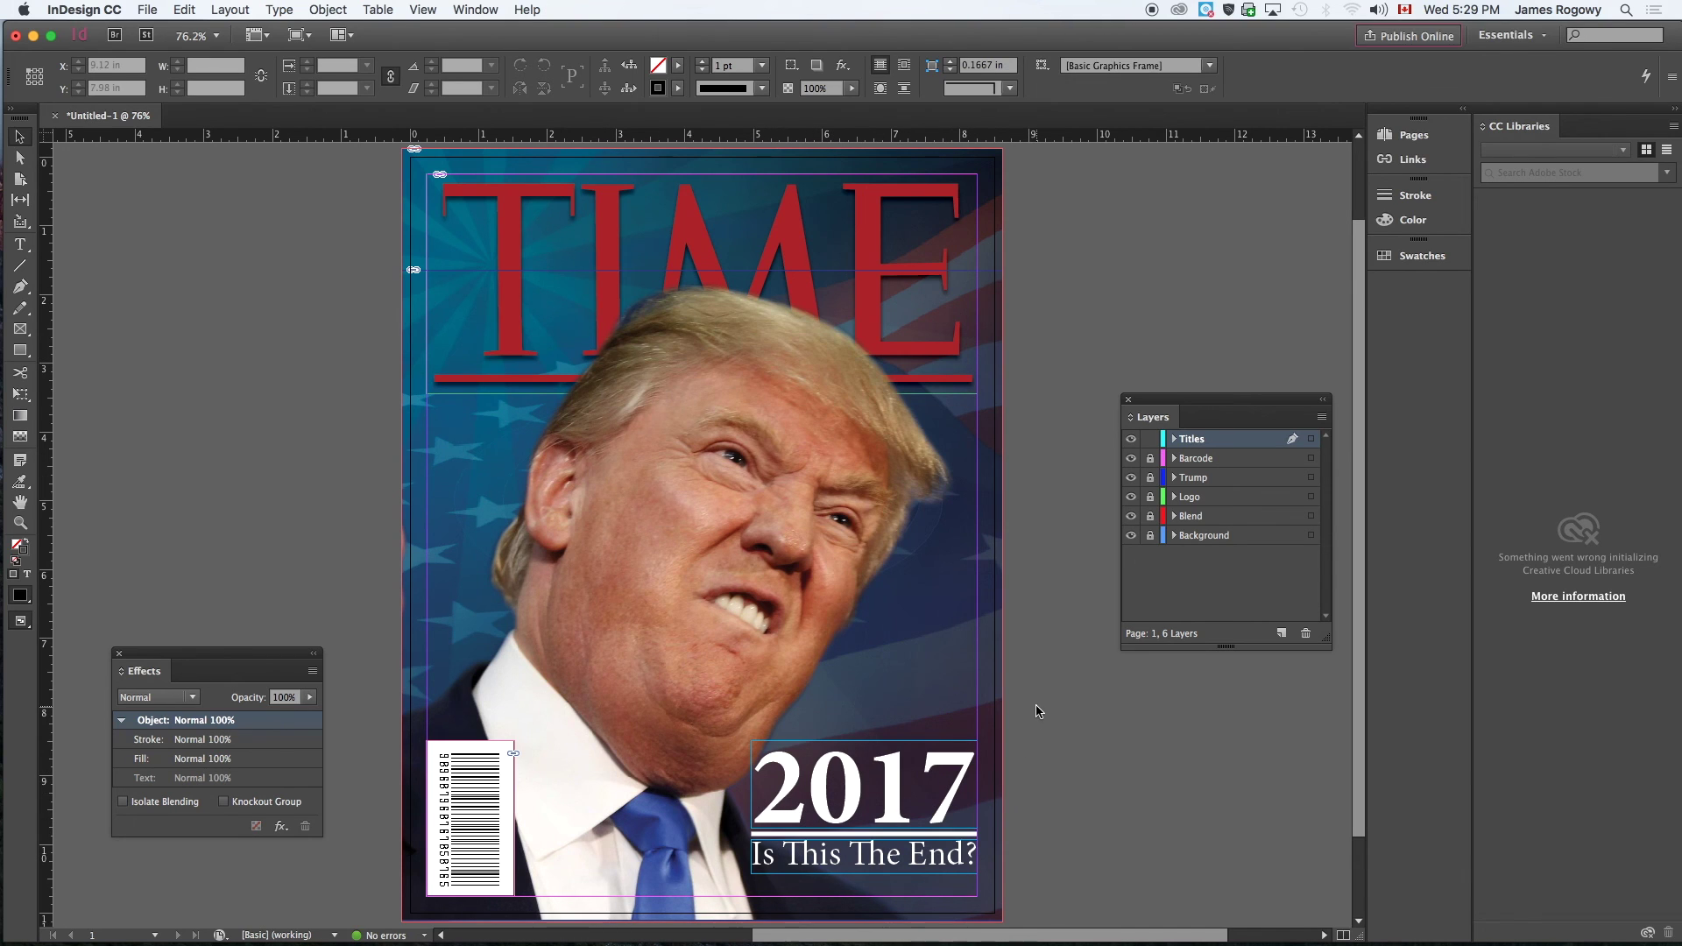
key("w")
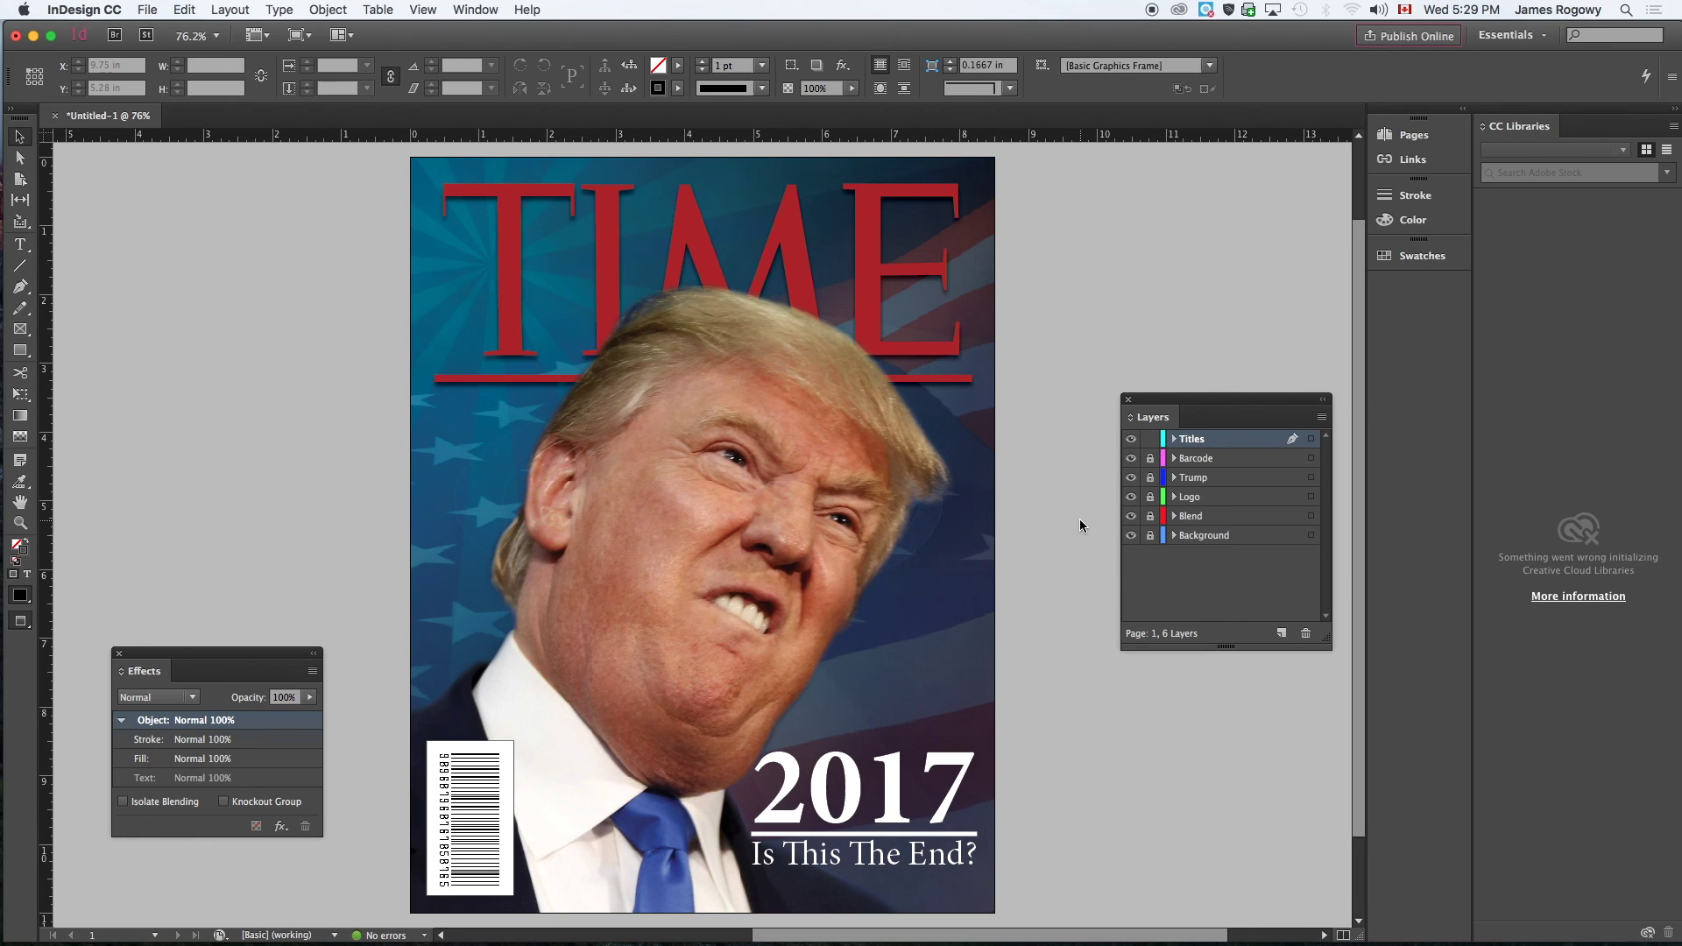
key("w")
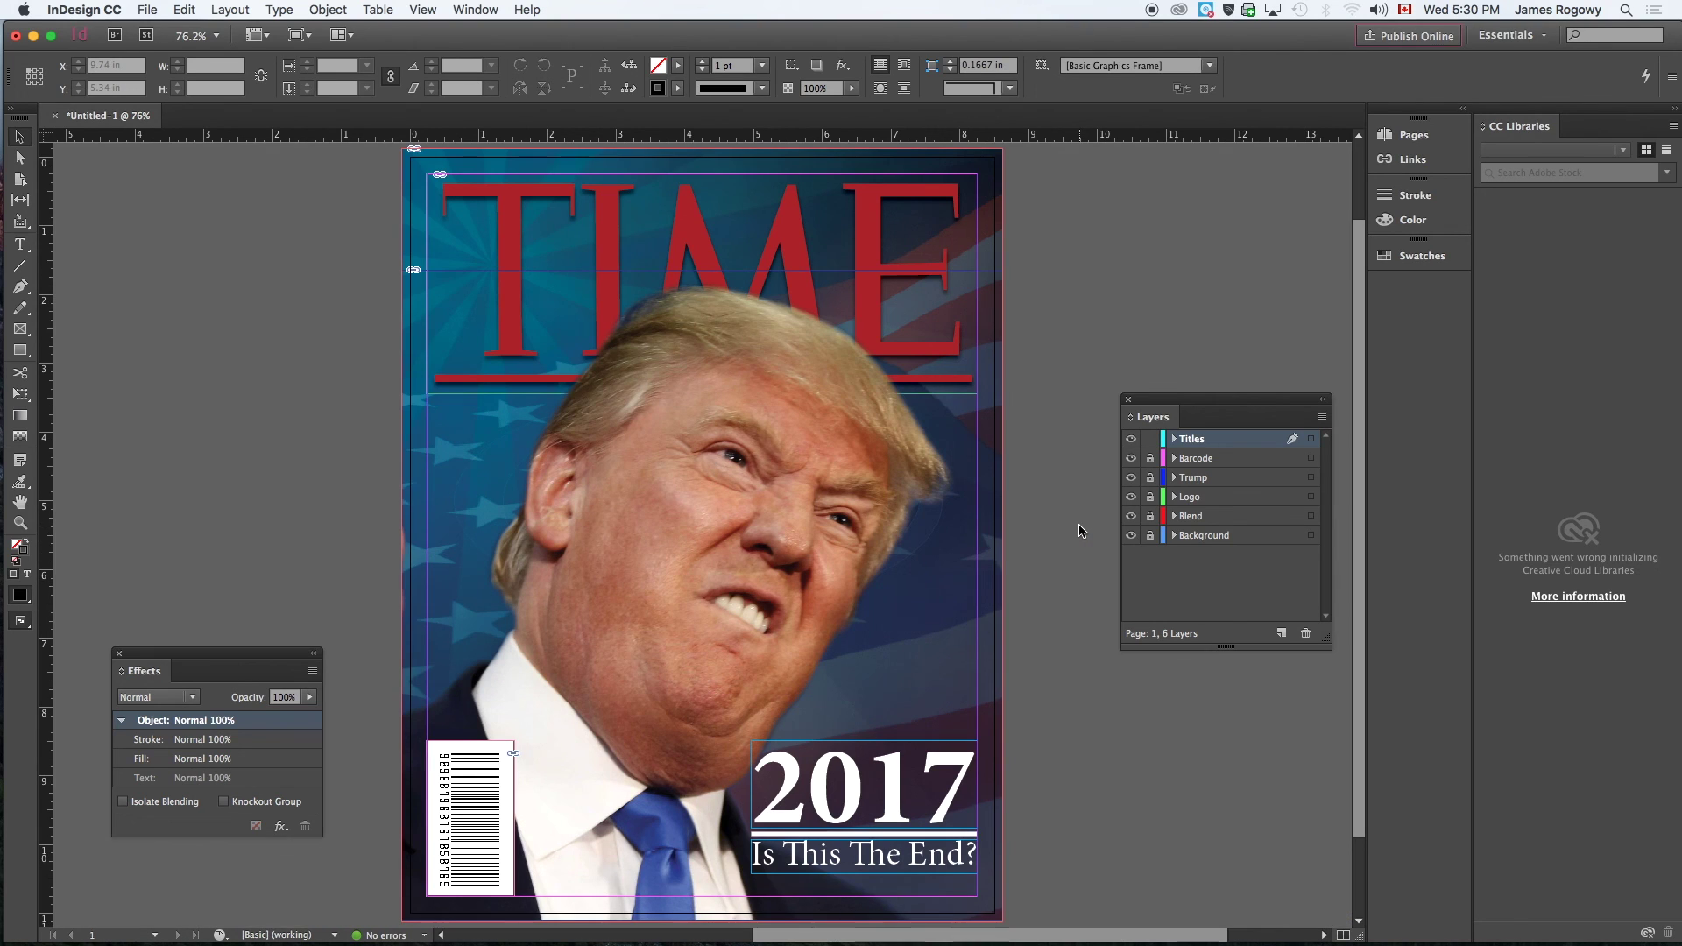